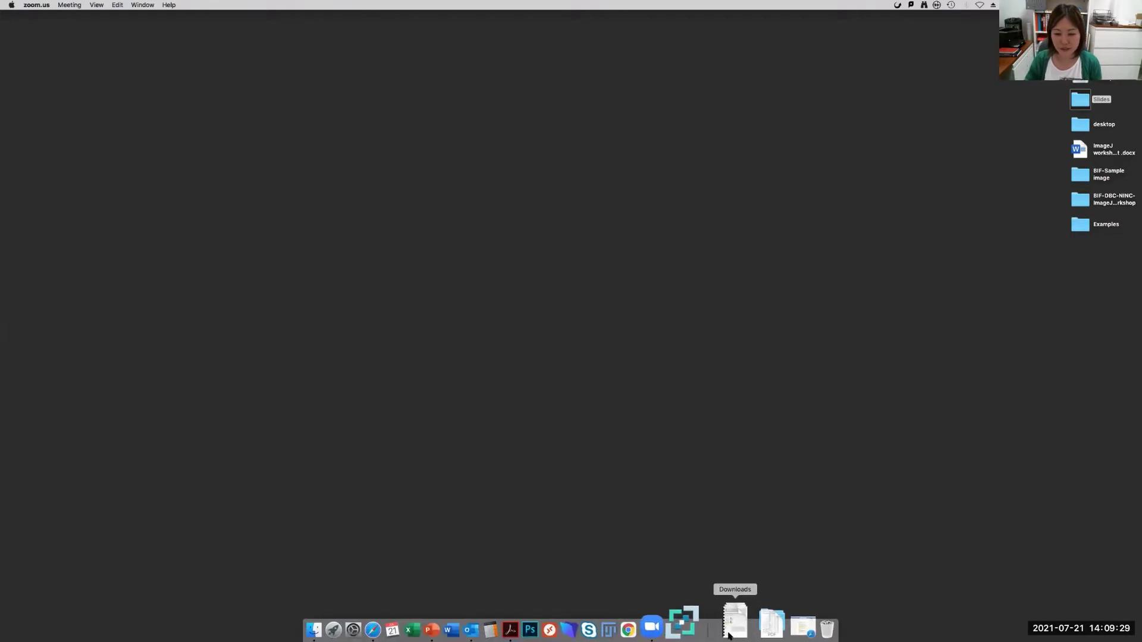
Launch Fiji and position its main window just below the menu bar.
mouse_move(660, 634)
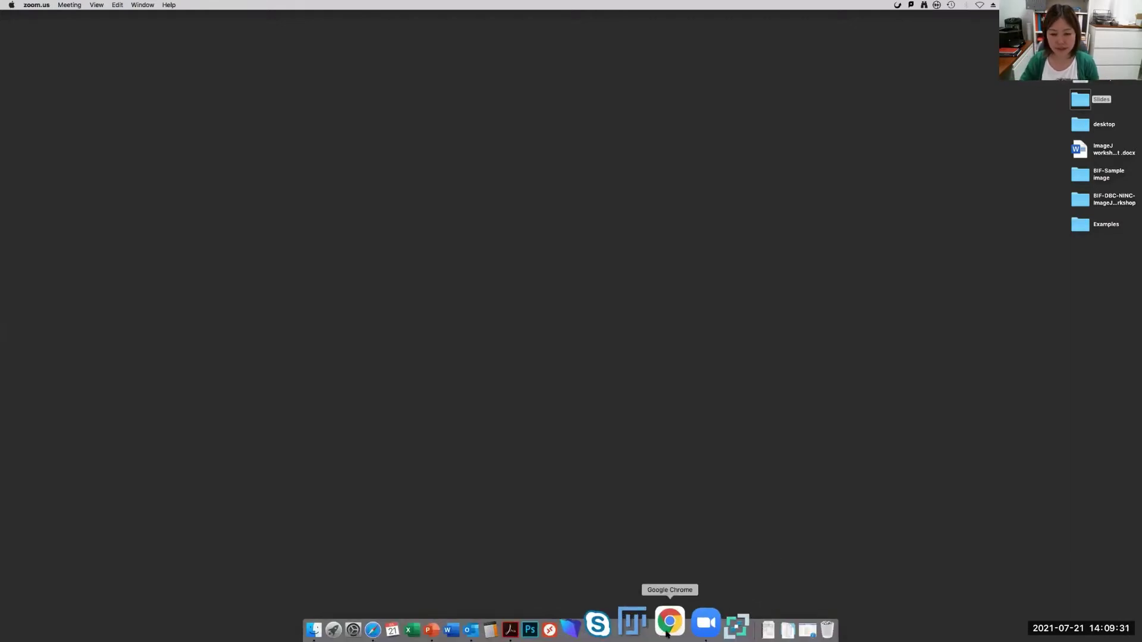
left_click(645, 620)
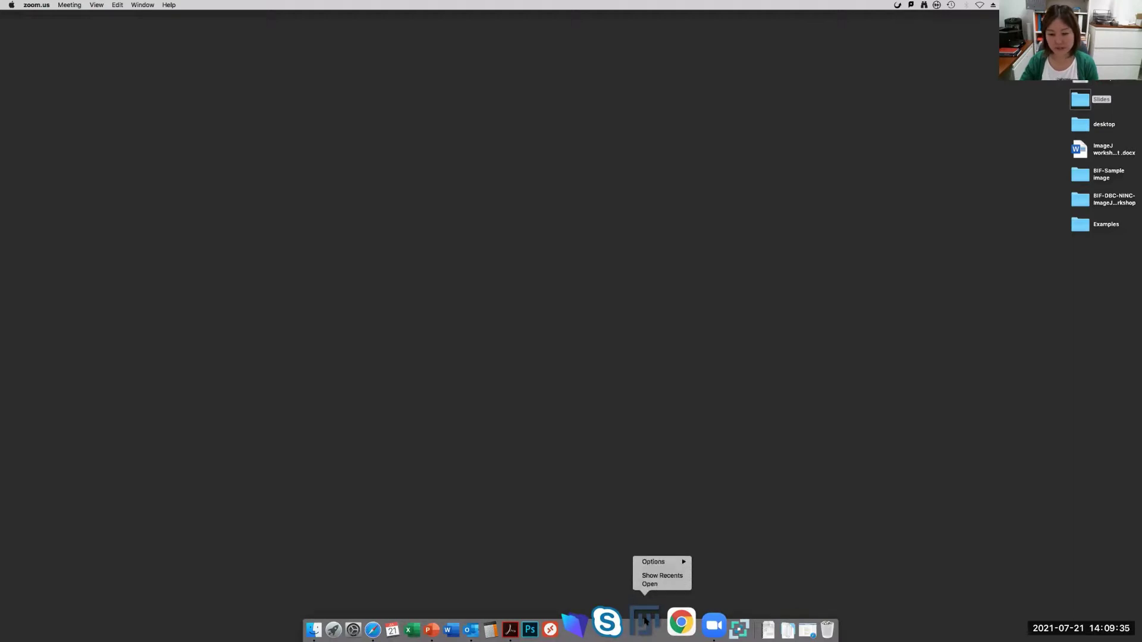
left_click(644, 620)
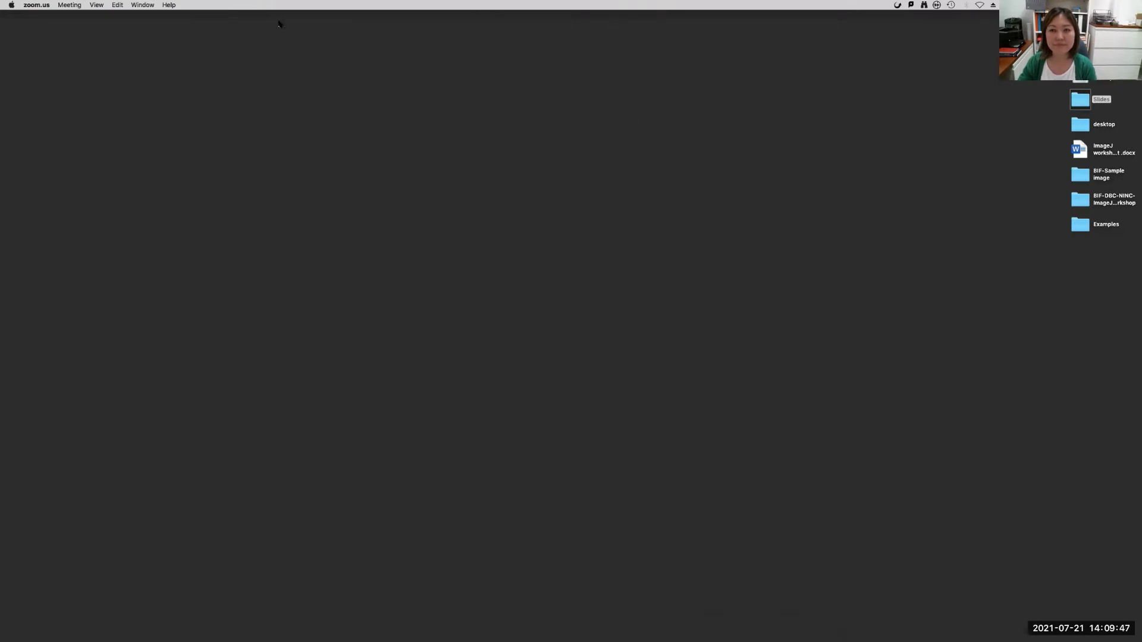
mouse_move(498, 632)
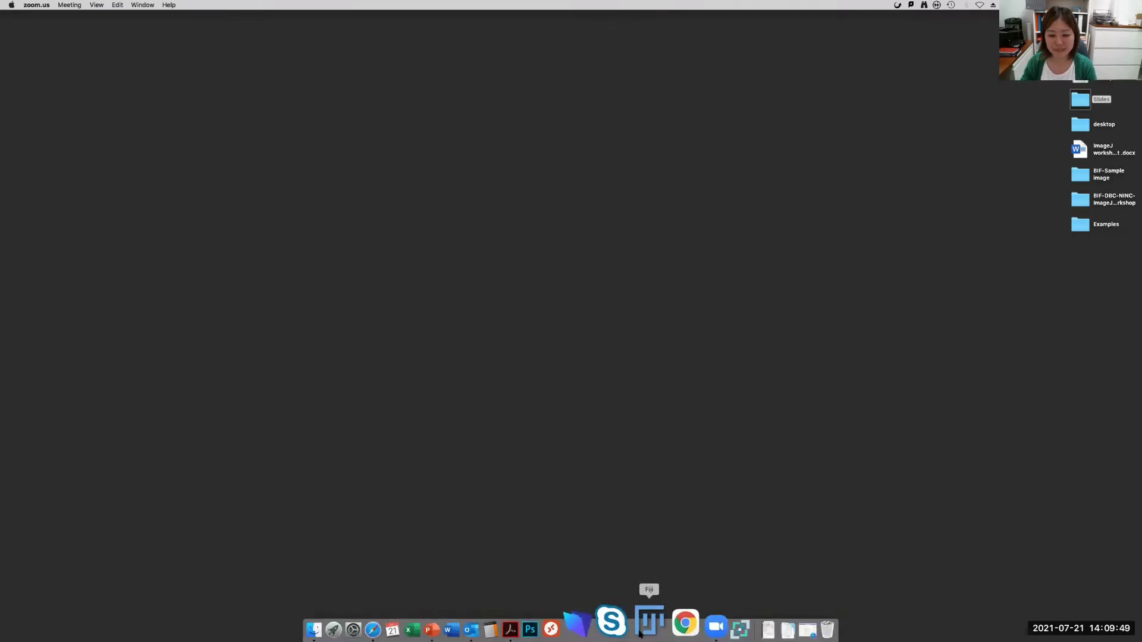
left_click(640, 632)
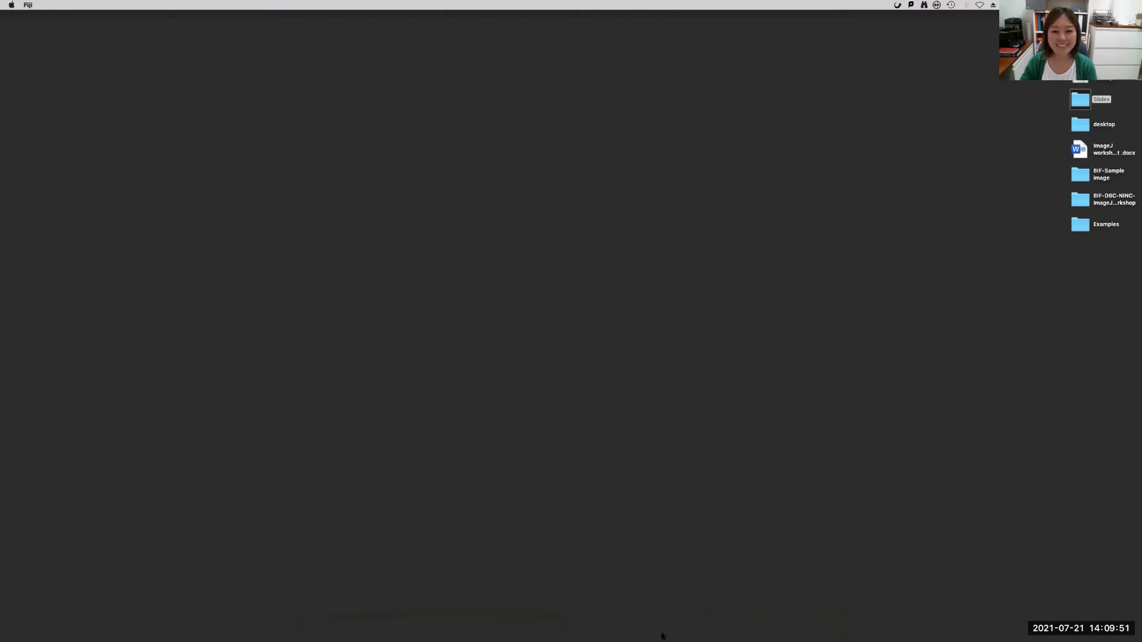
mouse_move(662, 636)
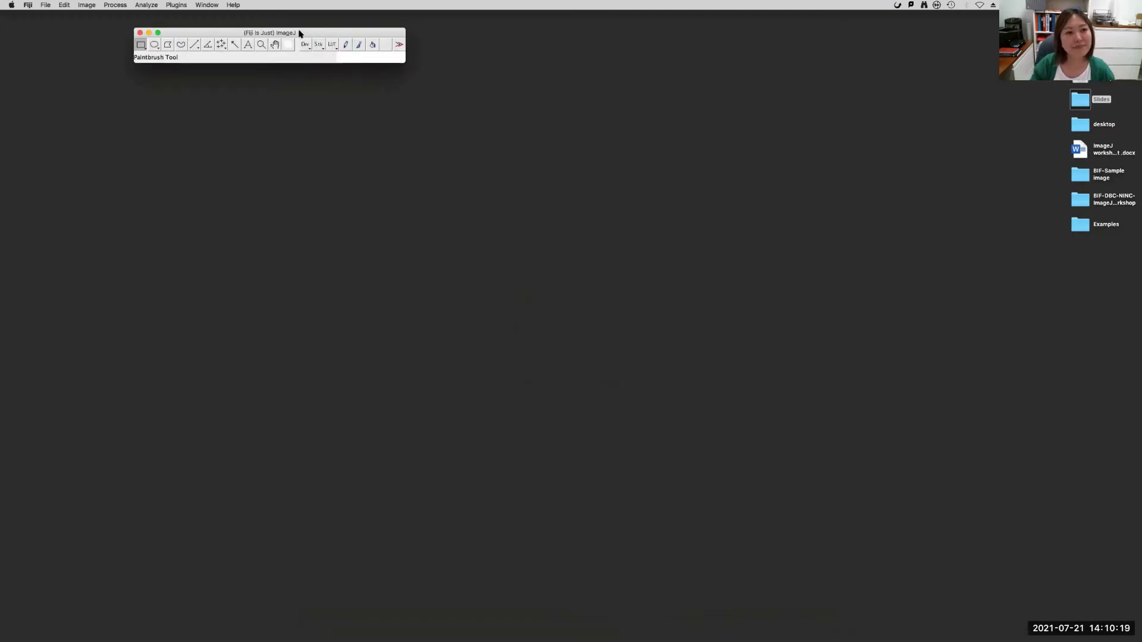
left_click_drag(299, 33, 297, 85)
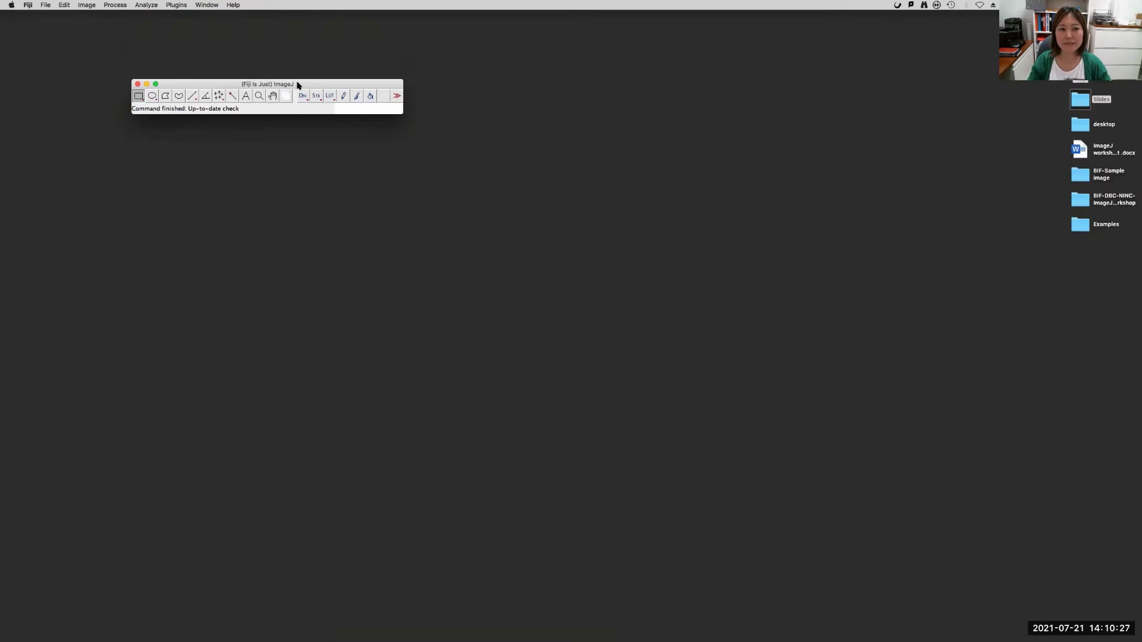
left_click_drag(299, 85, 305, 79)
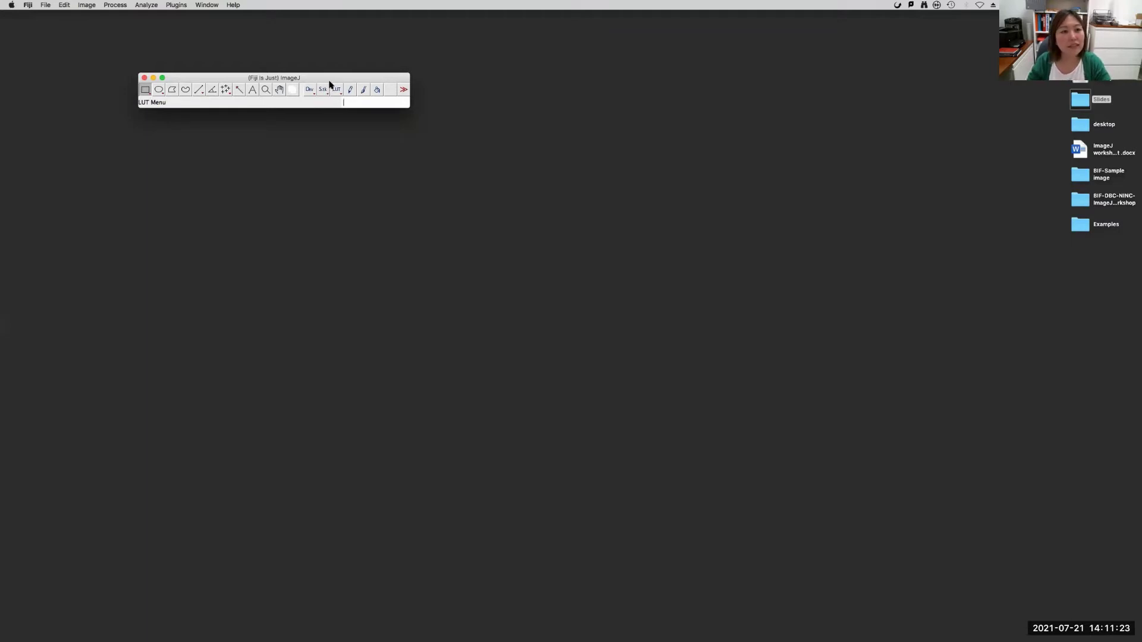
left_click_drag(329, 81, 319, 69)
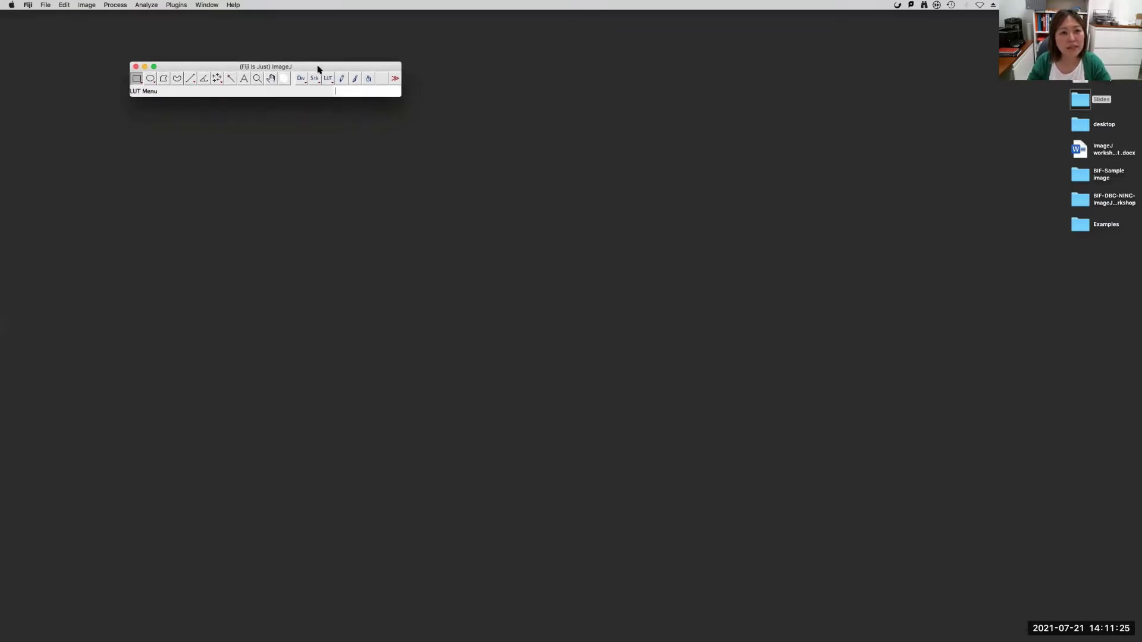
Review the available file saving formats, image operations, analysis tools such as Set Scale and Scale Bar, and update options.
left_click(45, 5)
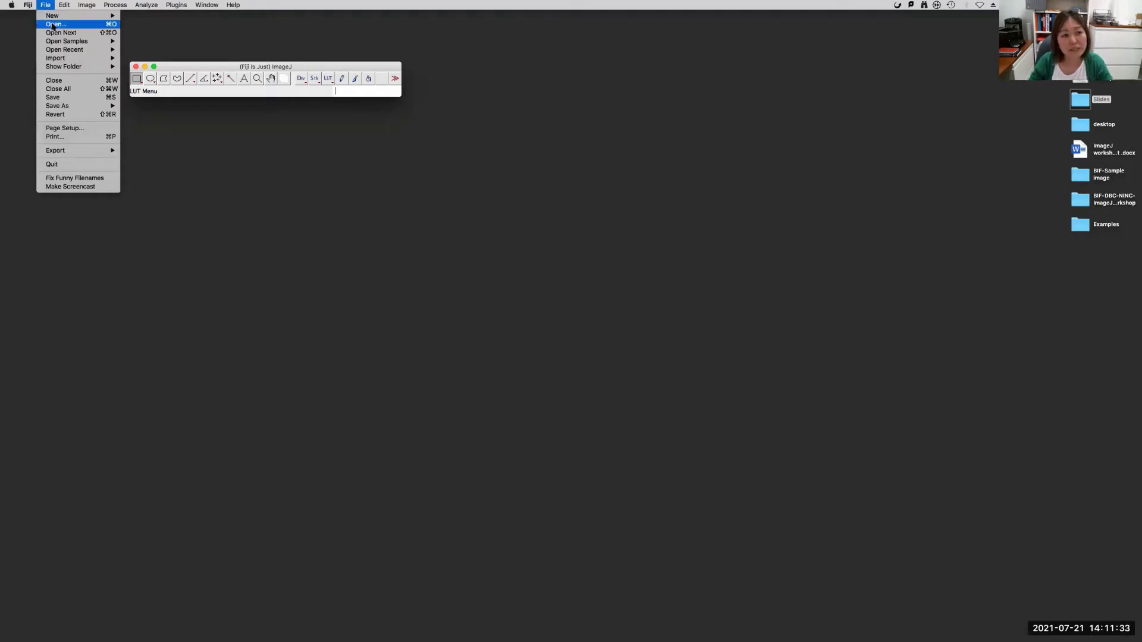
mouse_move(65, 107)
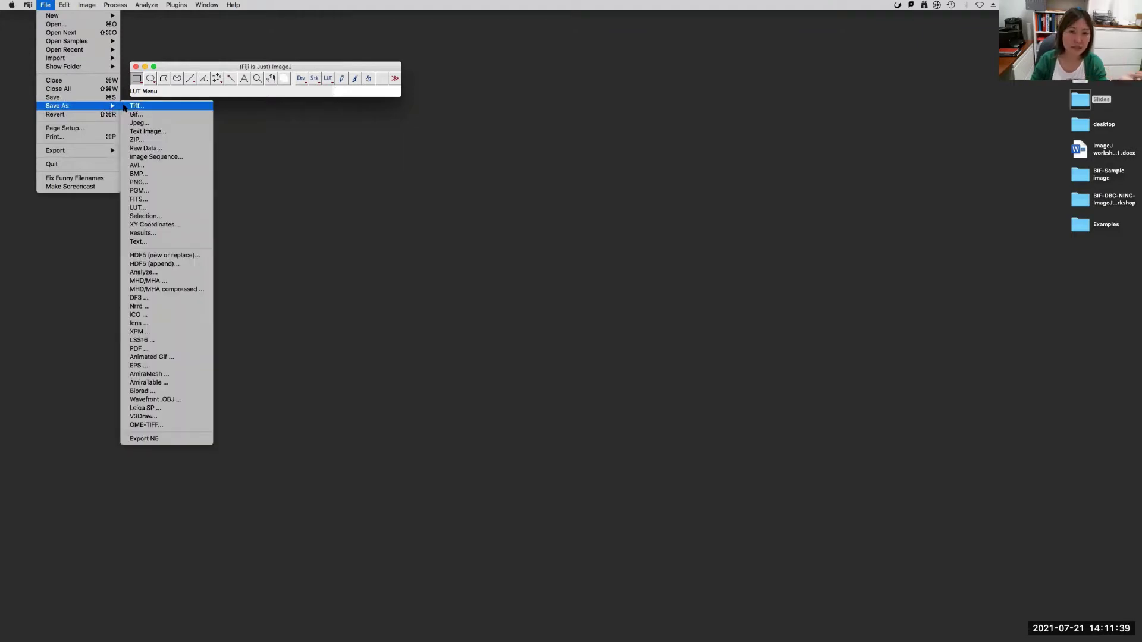
mouse_move(64, 5)
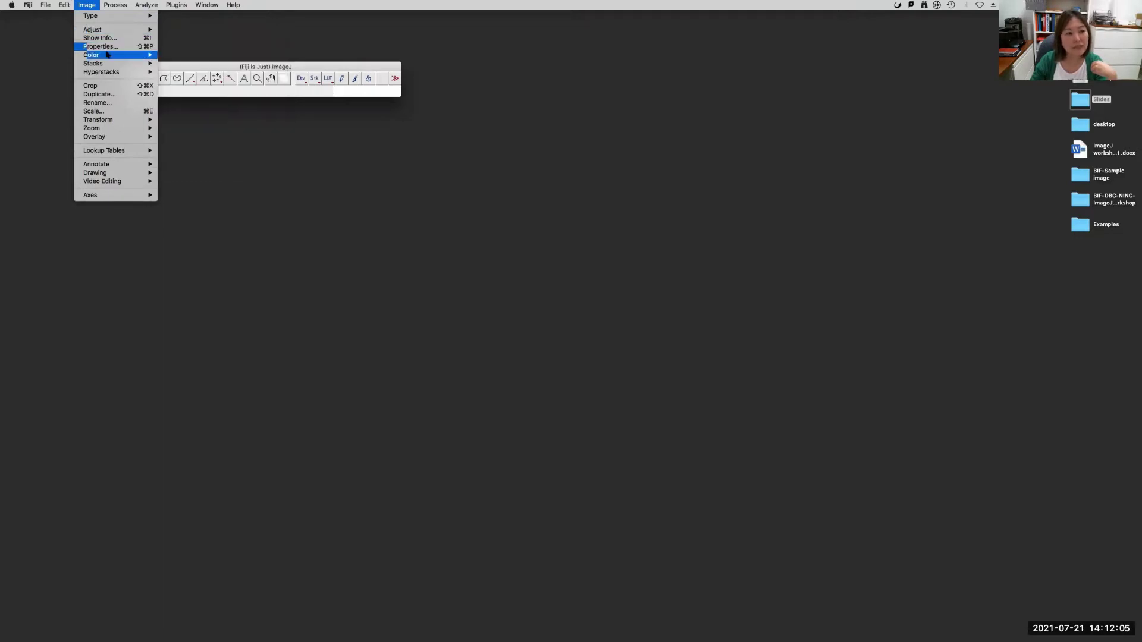
mouse_move(108, 57)
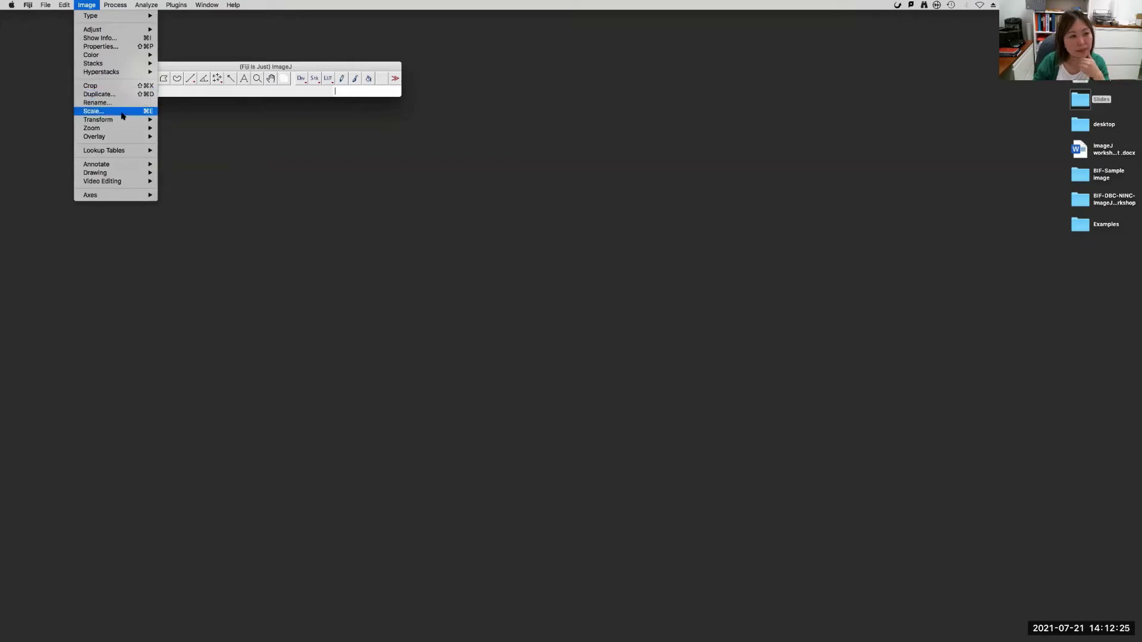
mouse_move(121, 122)
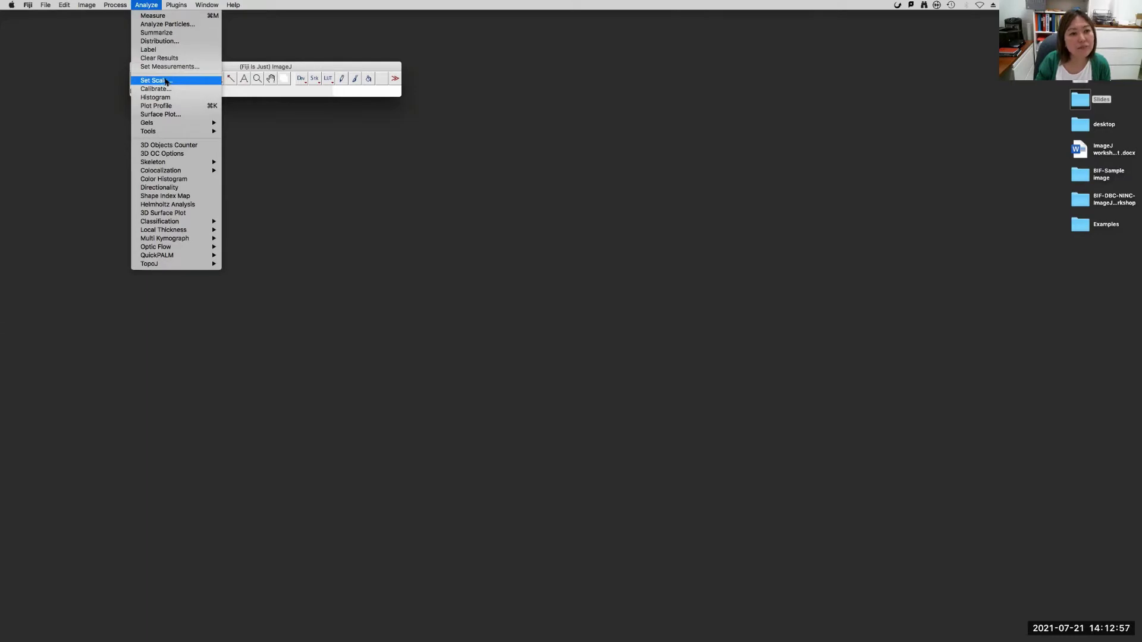
mouse_move(171, 133)
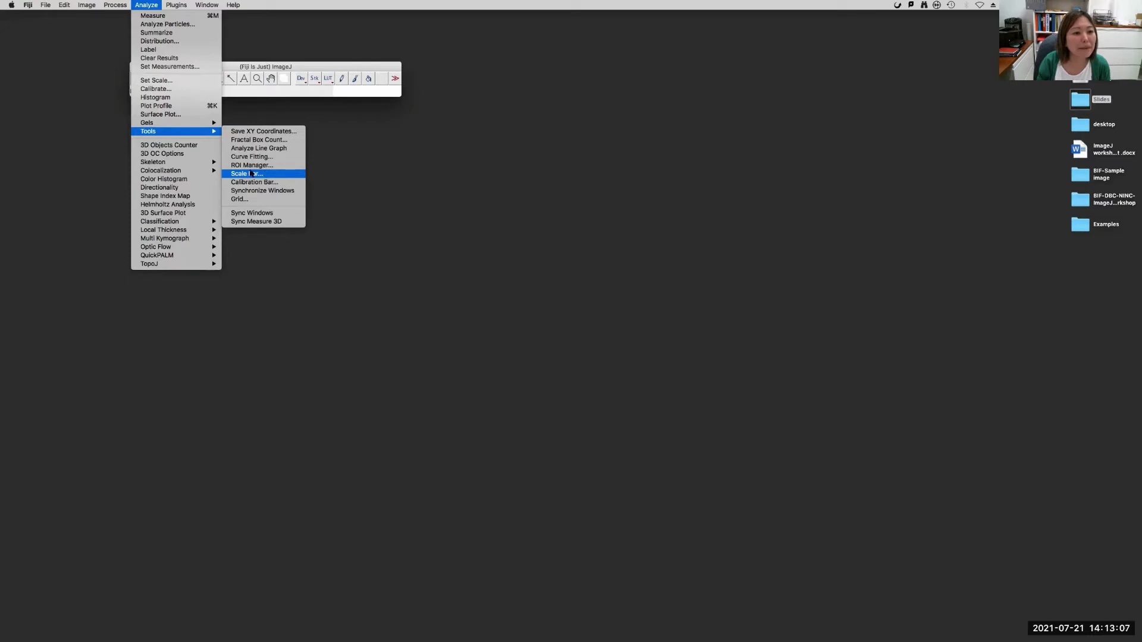
mouse_move(177, 4)
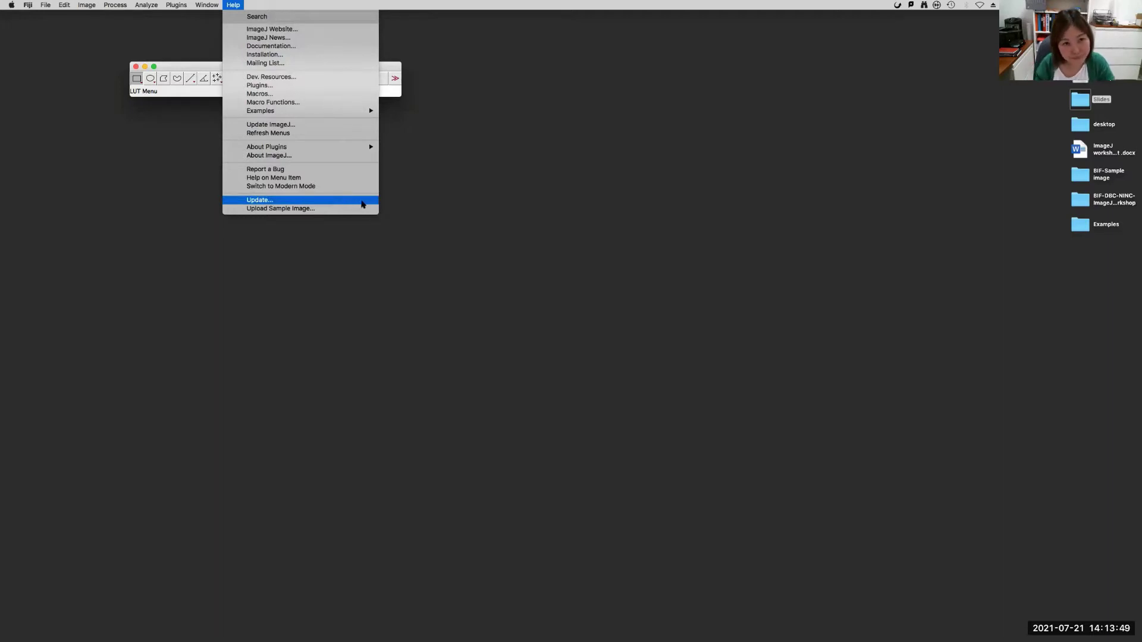
left_click(209, 67)
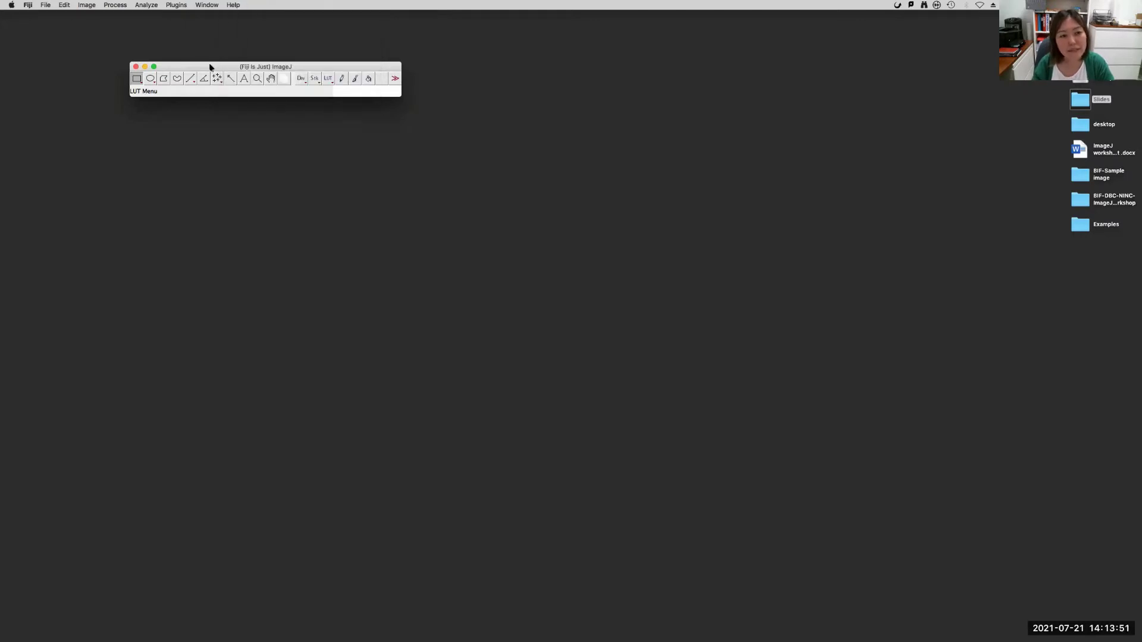
Open BIF- SEM image1.TIF from the BIF-Sample image folder.
left_click_drag(204, 67, 190, 52)
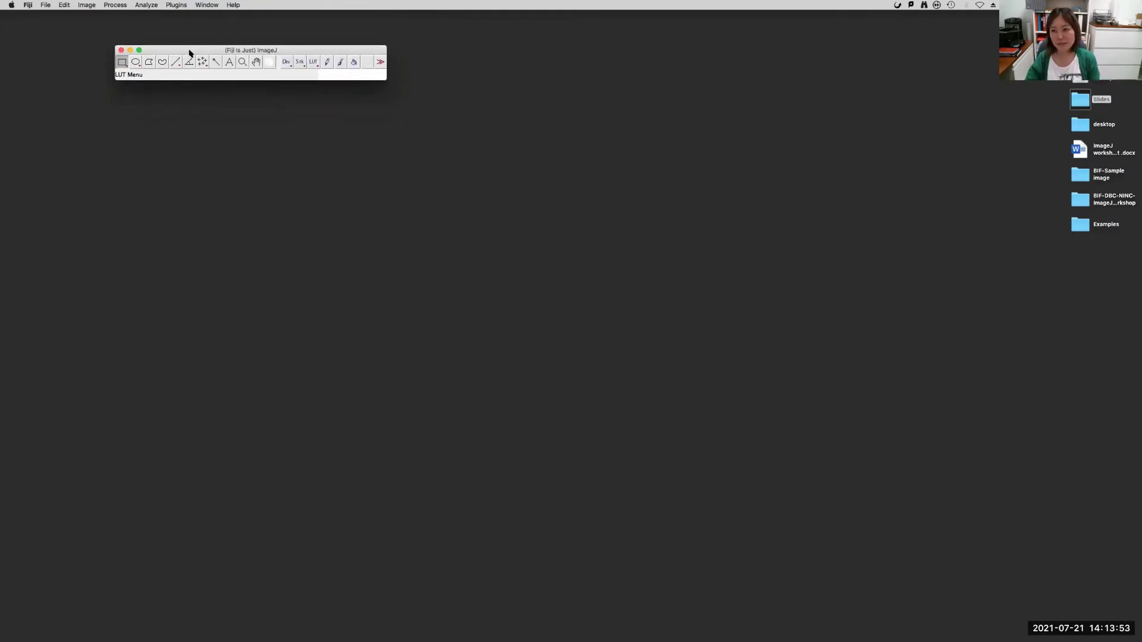
left_click(46, 5)
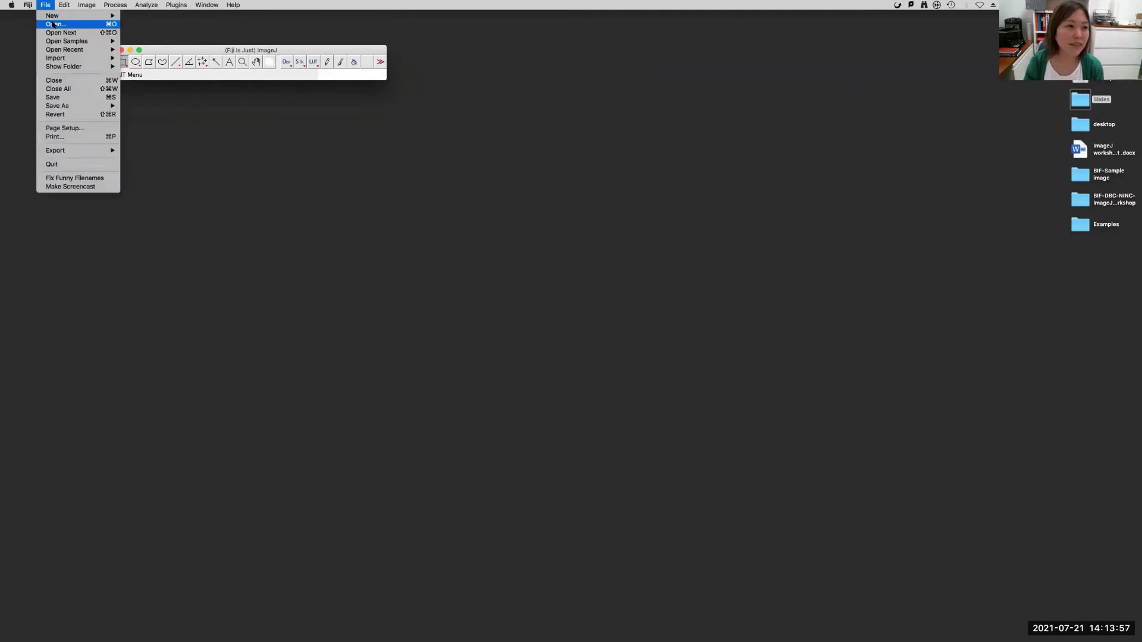
mouse_move(53, 43)
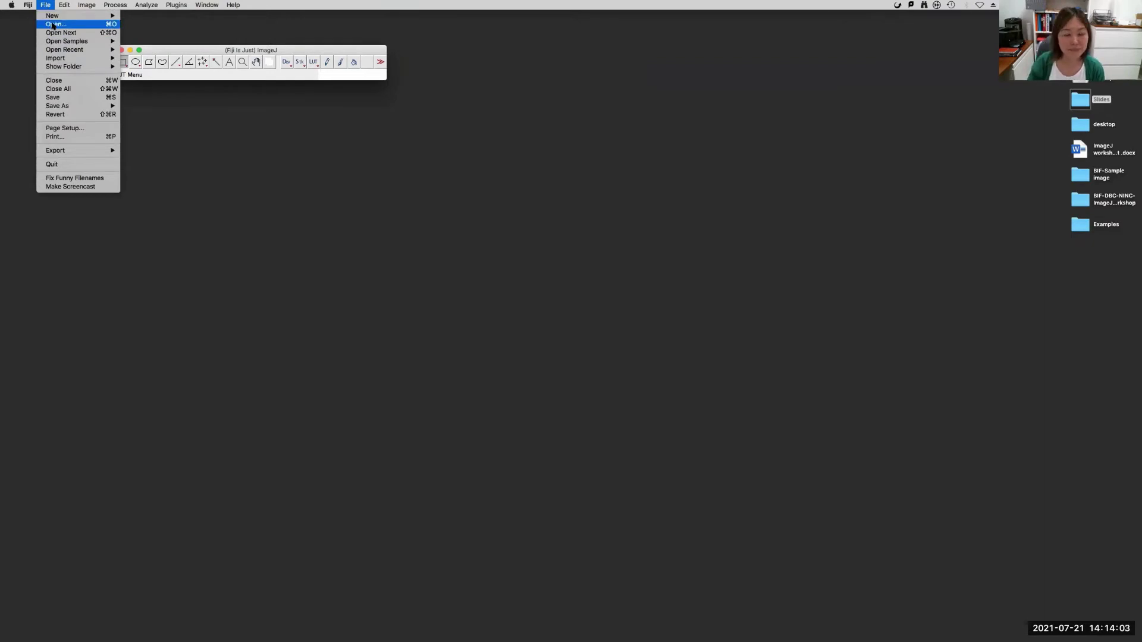
left_click(52, 25)
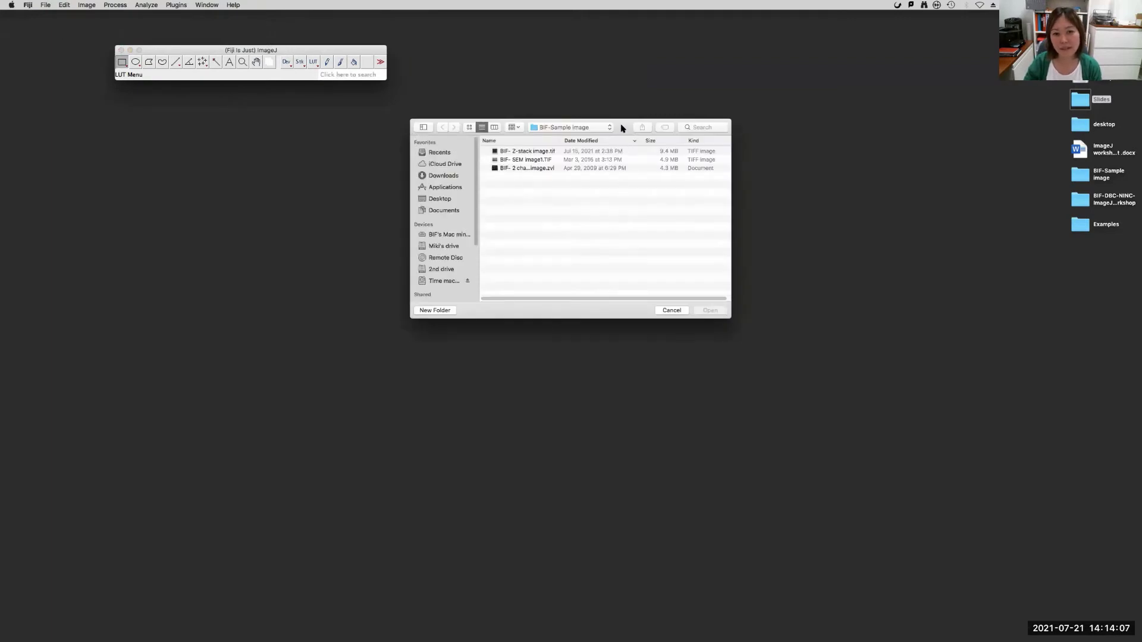
left_click_drag(622, 127, 613, 169)
left_click(536, 200)
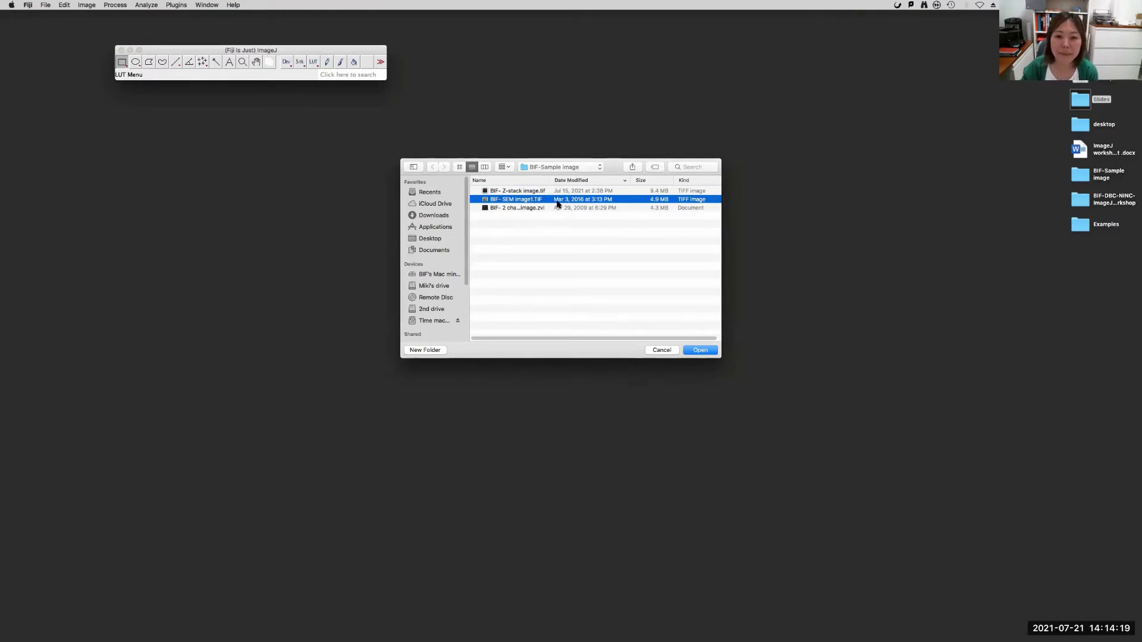
left_click(701, 350)
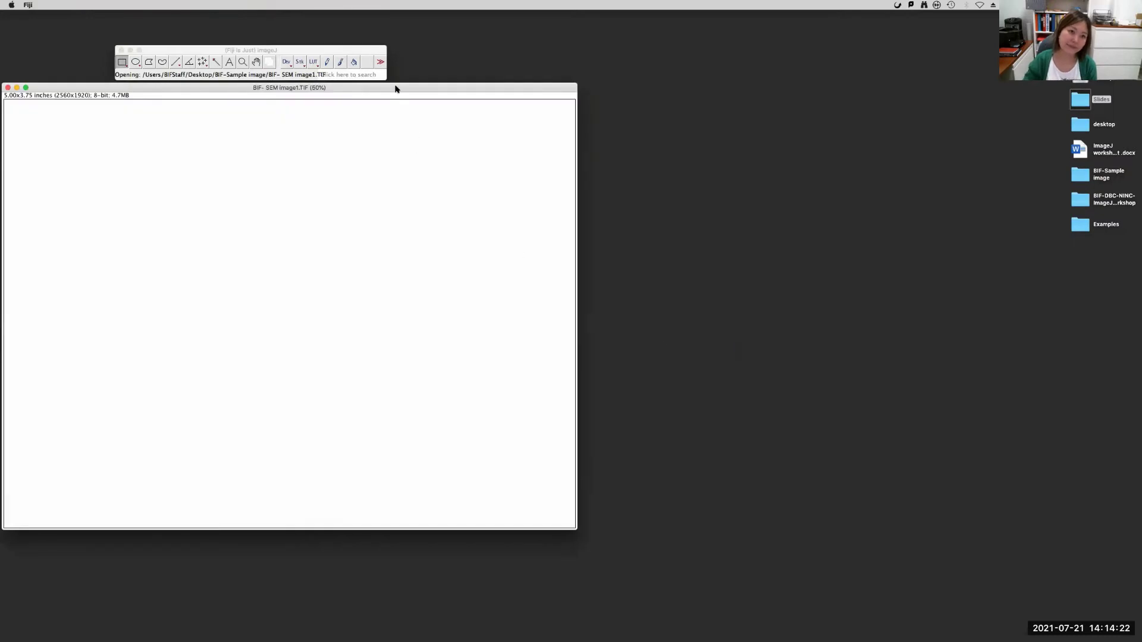
Move the SEM image window just below the Fiji main window so both stay fully visible.
left_click_drag(395, 89, 467, 112)
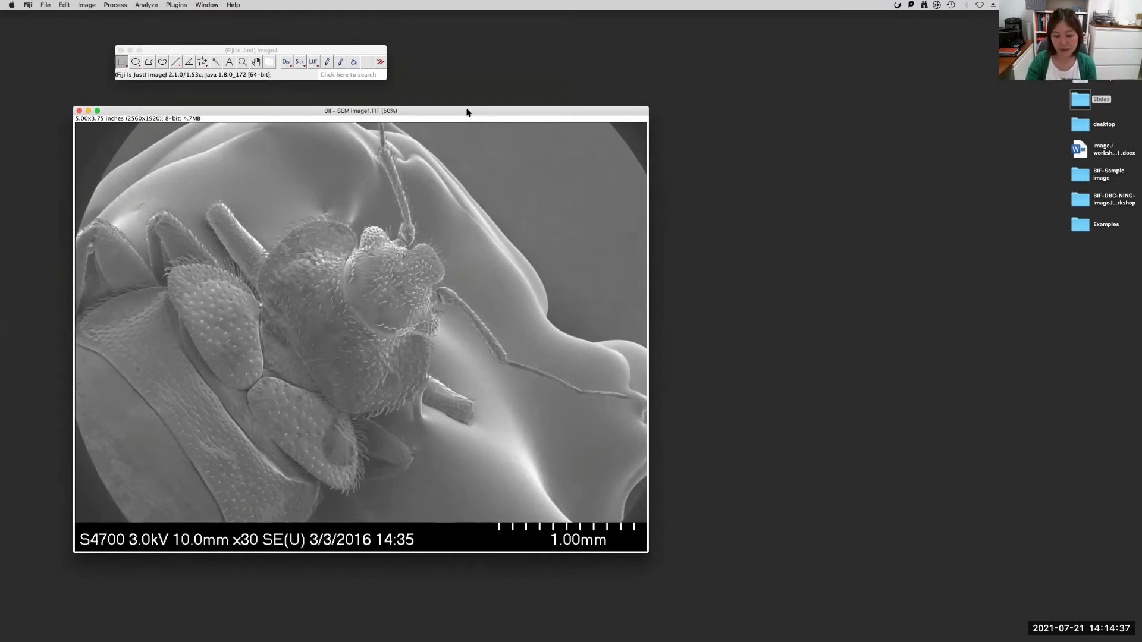
left_click_drag(459, 111, 498, 103)
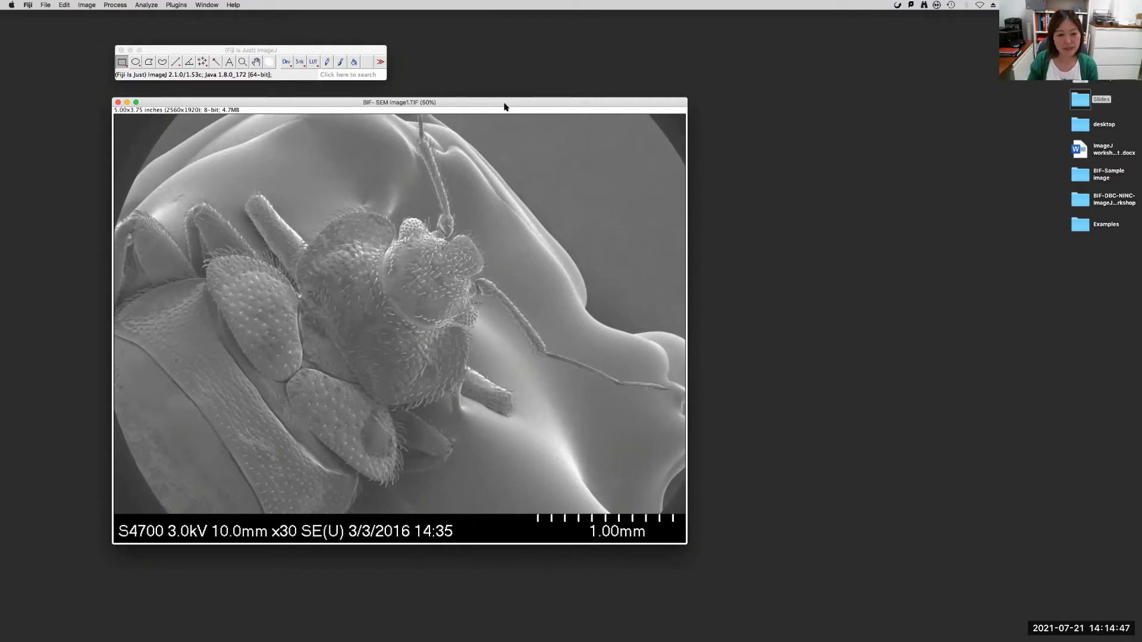
left_click_drag(468, 103, 471, 102)
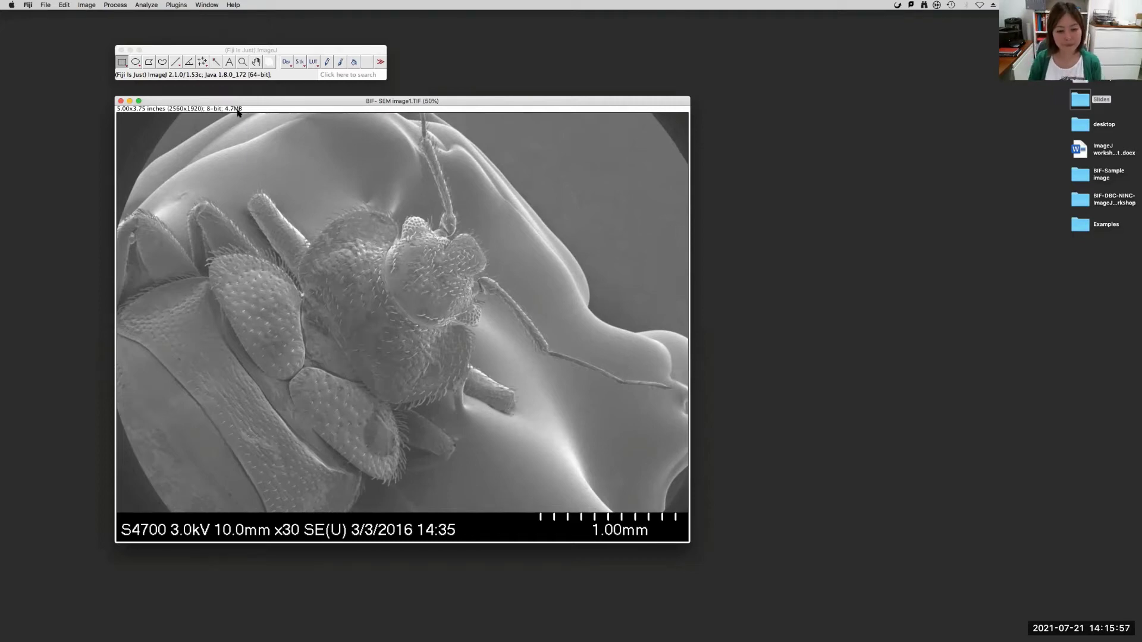
left_click_drag(245, 101, 226, 93)
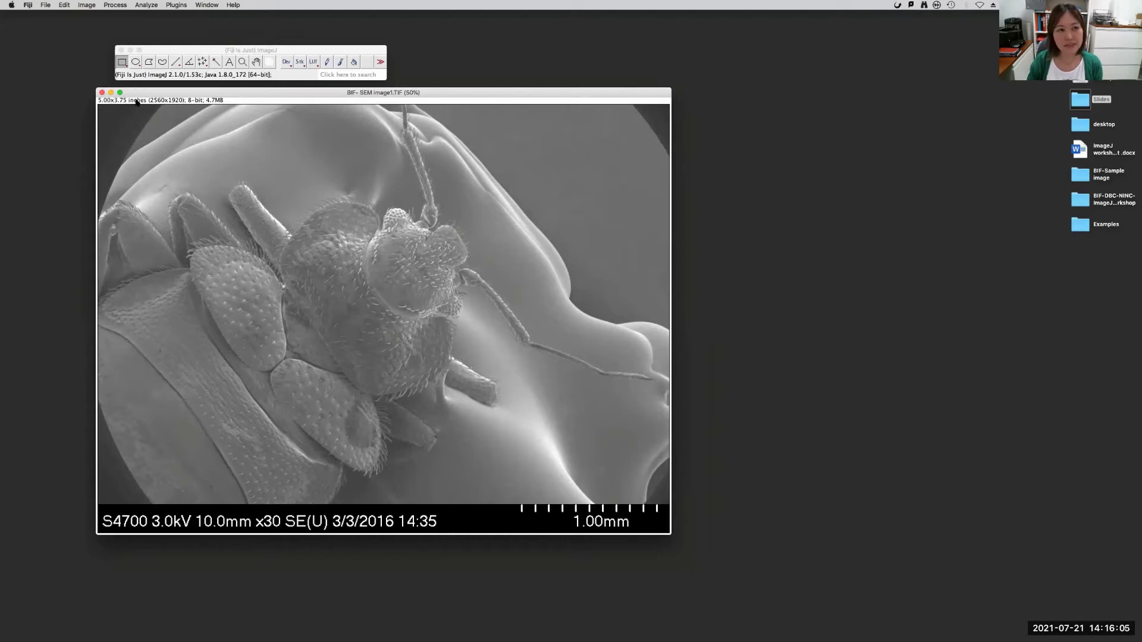
left_click_drag(177, 92, 194, 103)
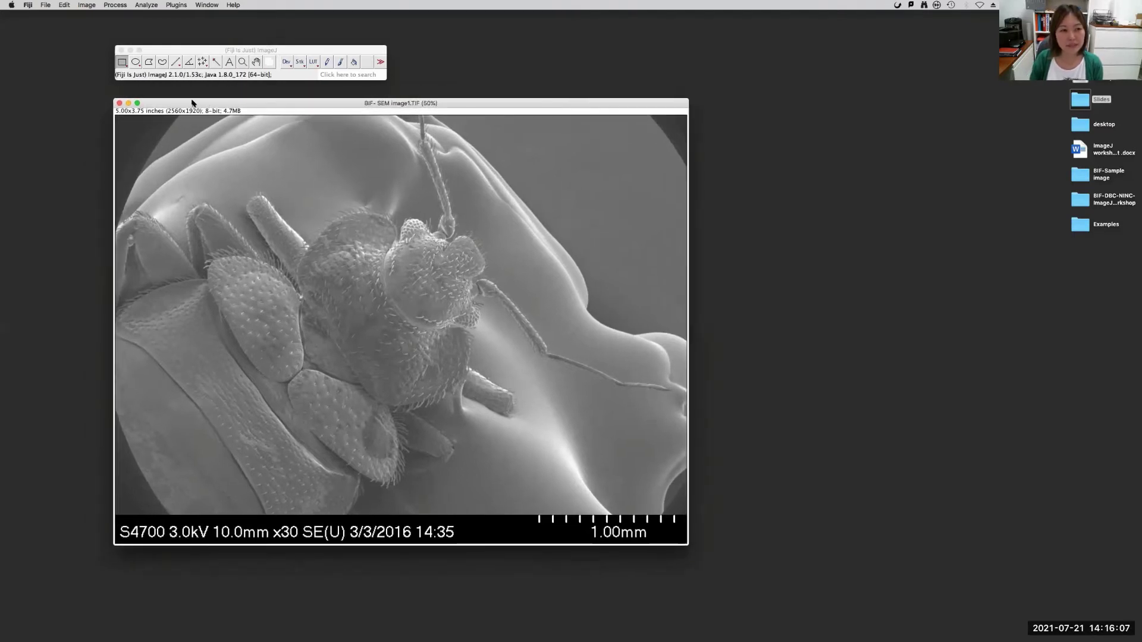
left_click(213, 50)
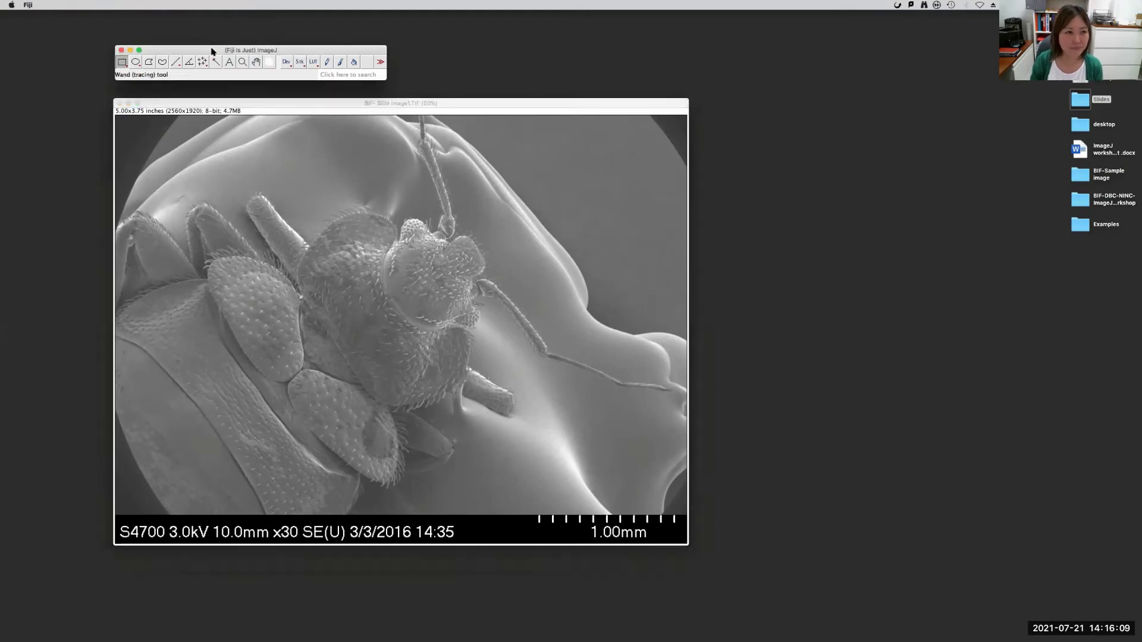
left_click_drag(183, 103, 183, 103)
left_click(183, 52)
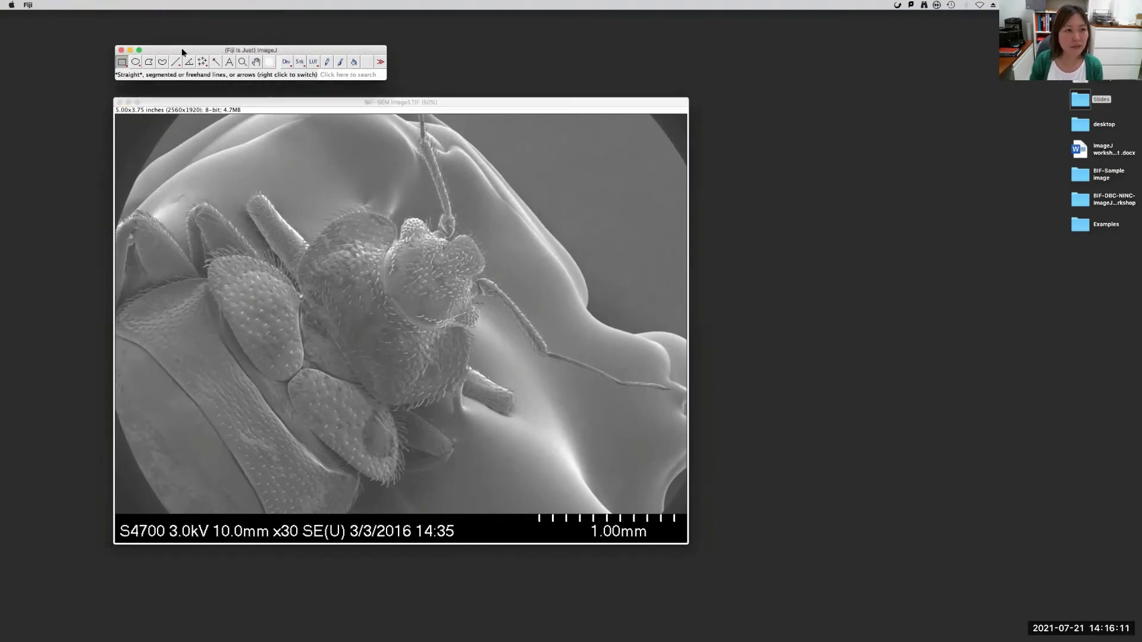
Reset the image's spatial scale to pixels by setting the distance to 1 pixel and the unit of length to pixel.
left_click(141, 5)
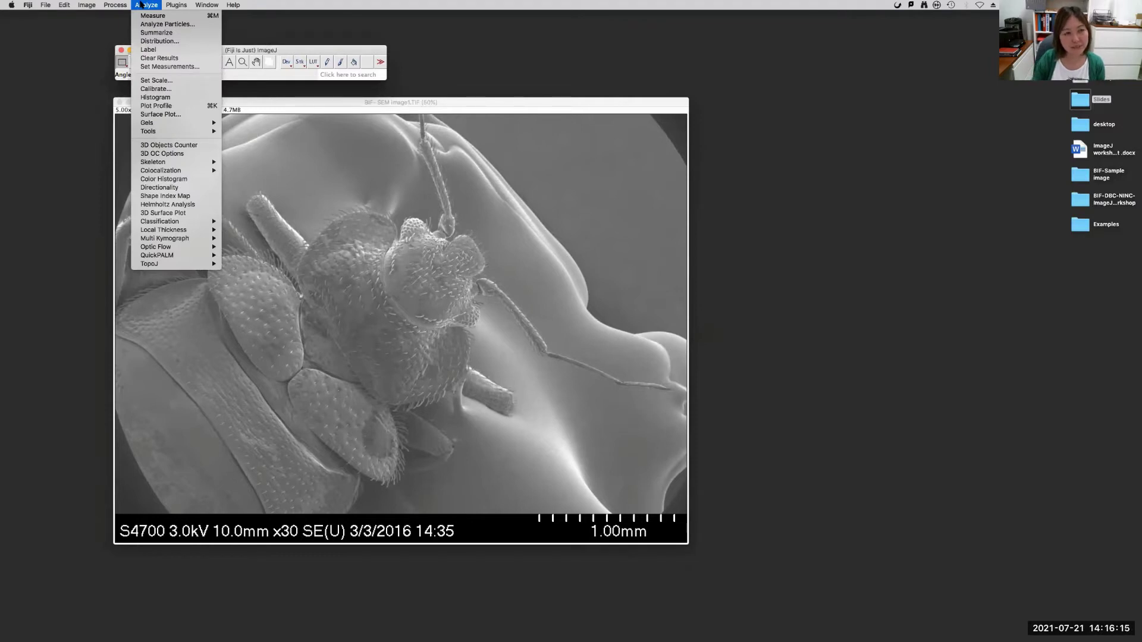
left_click(174, 83)
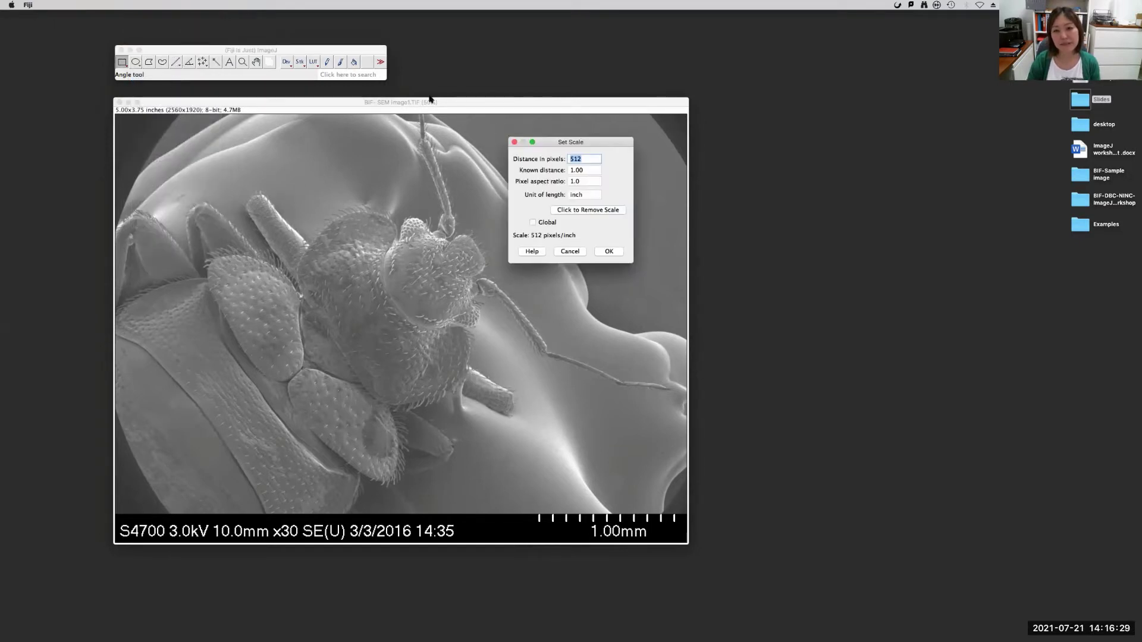
left_click_drag(583, 142, 800, 107)
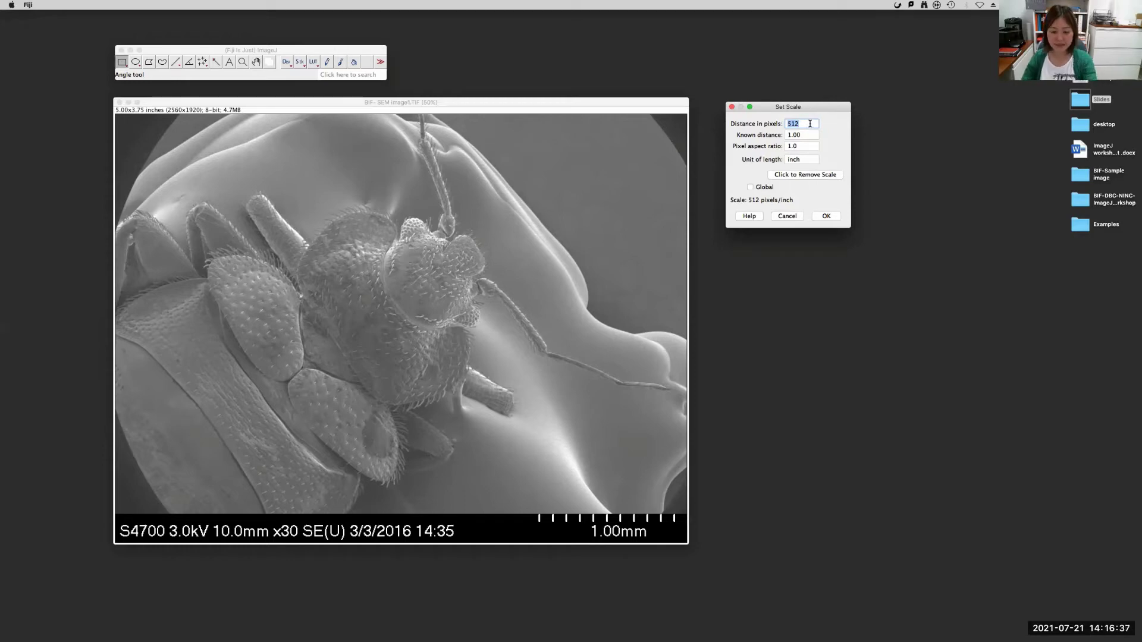
type("1")
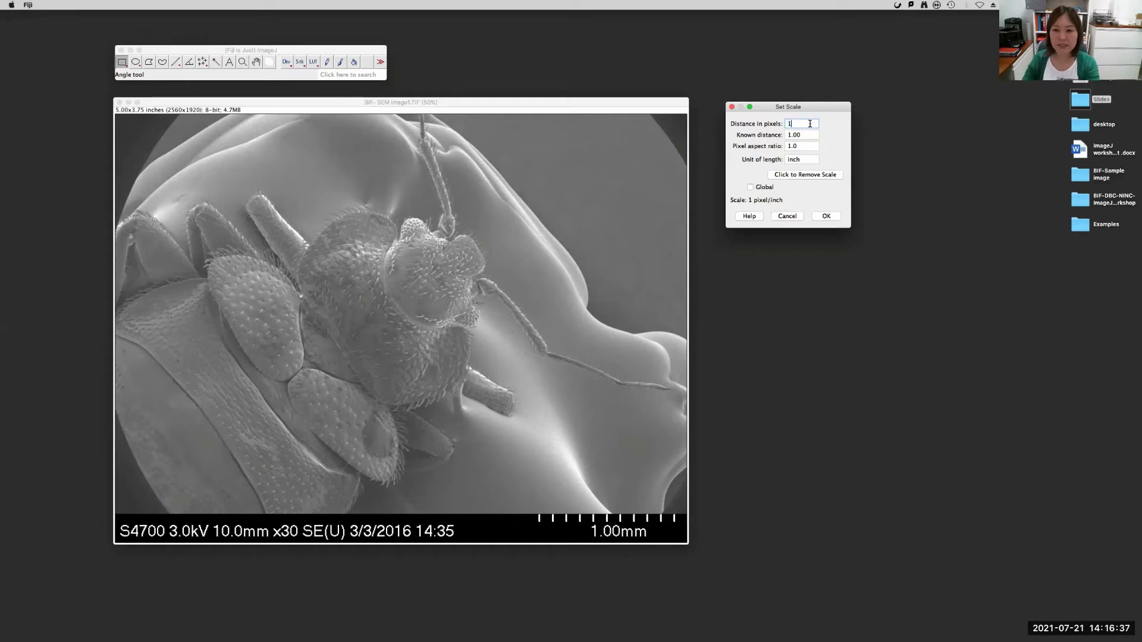
double_click(805, 160)
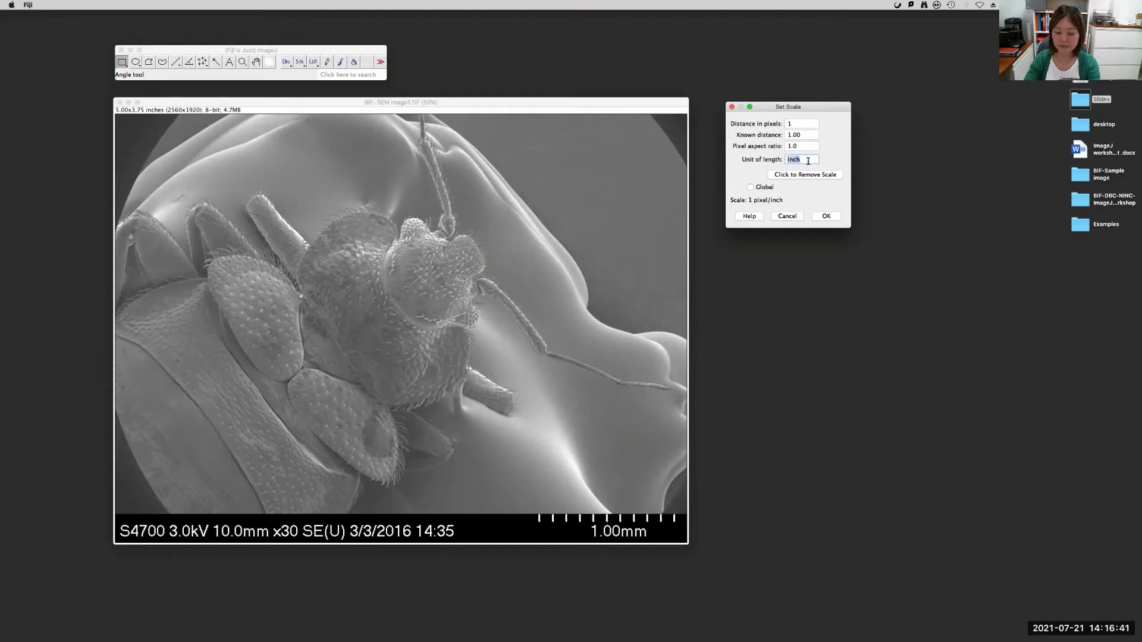
type("pixel")
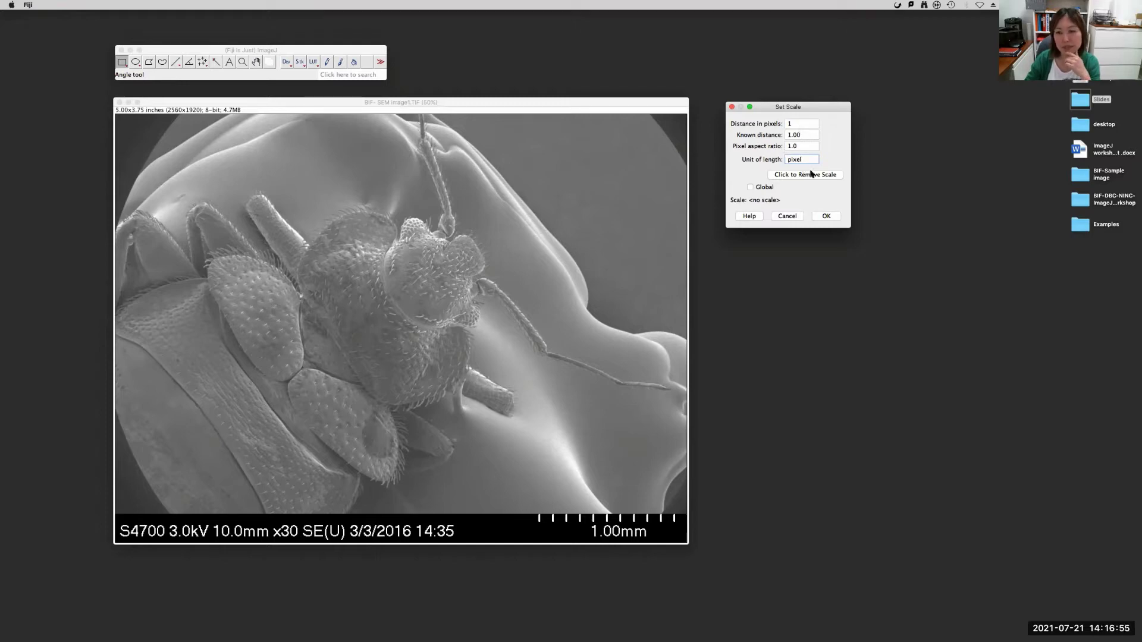
left_click(830, 218)
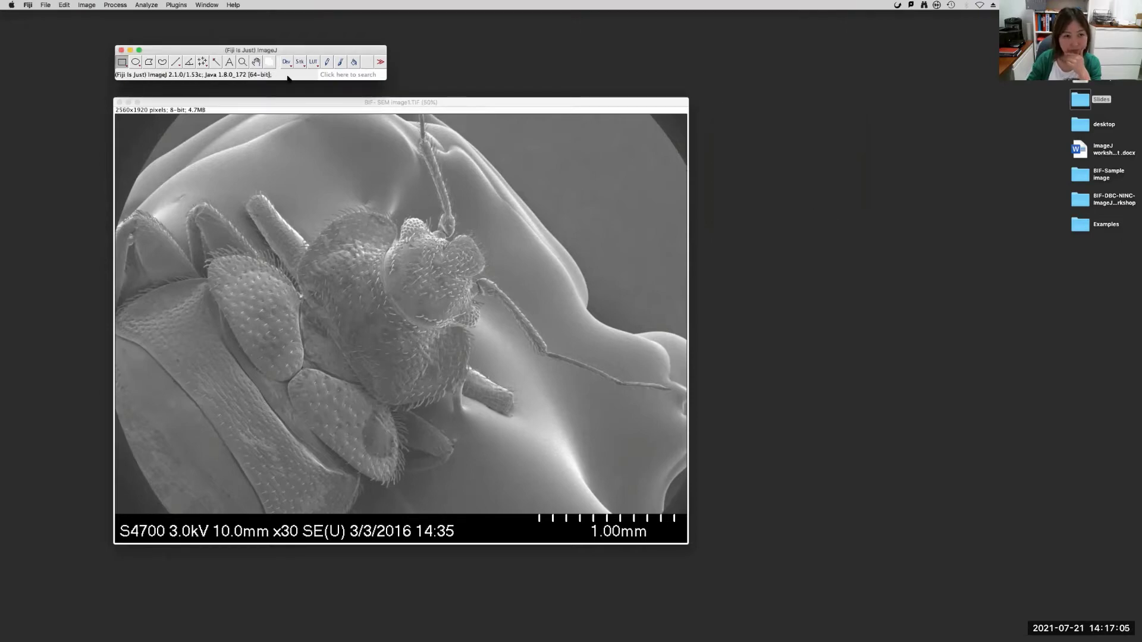
Shift the SEM image window slightly so it sits closer beneath the Fiji main window.
left_click_drag(298, 102, 314, 105)
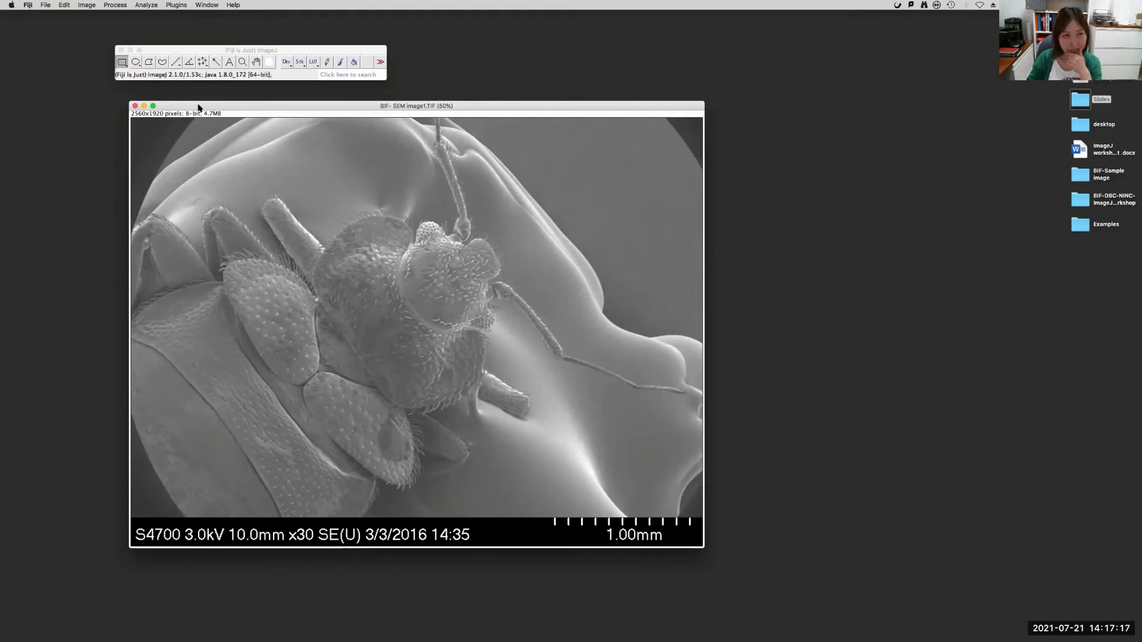
left_click_drag(198, 108, 184, 104)
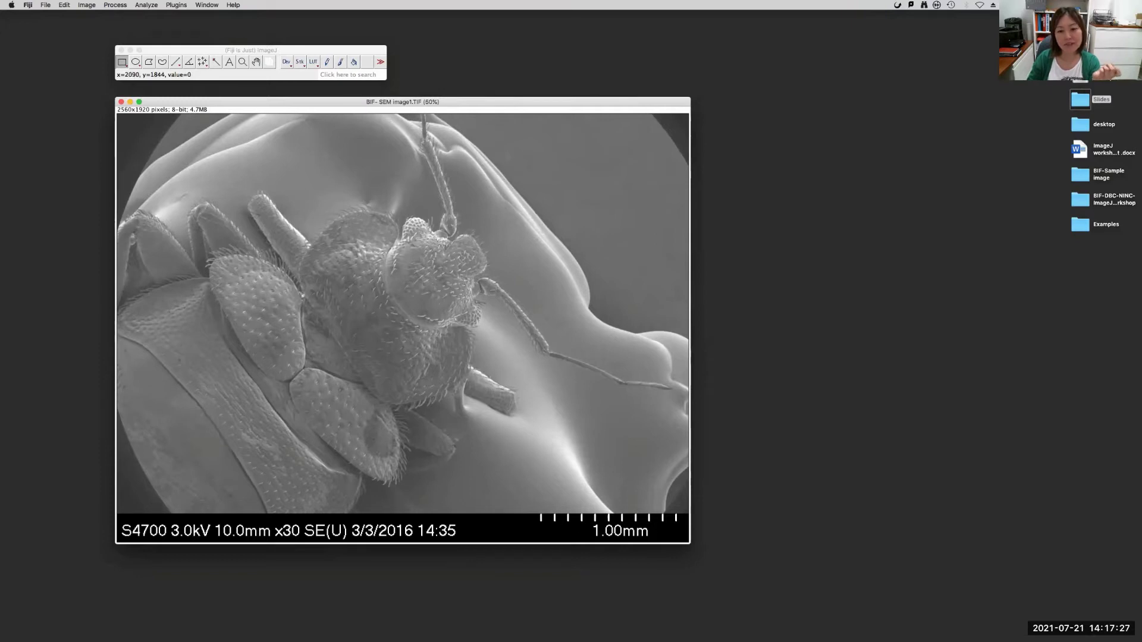
left_click_drag(559, 102, 523, 96)
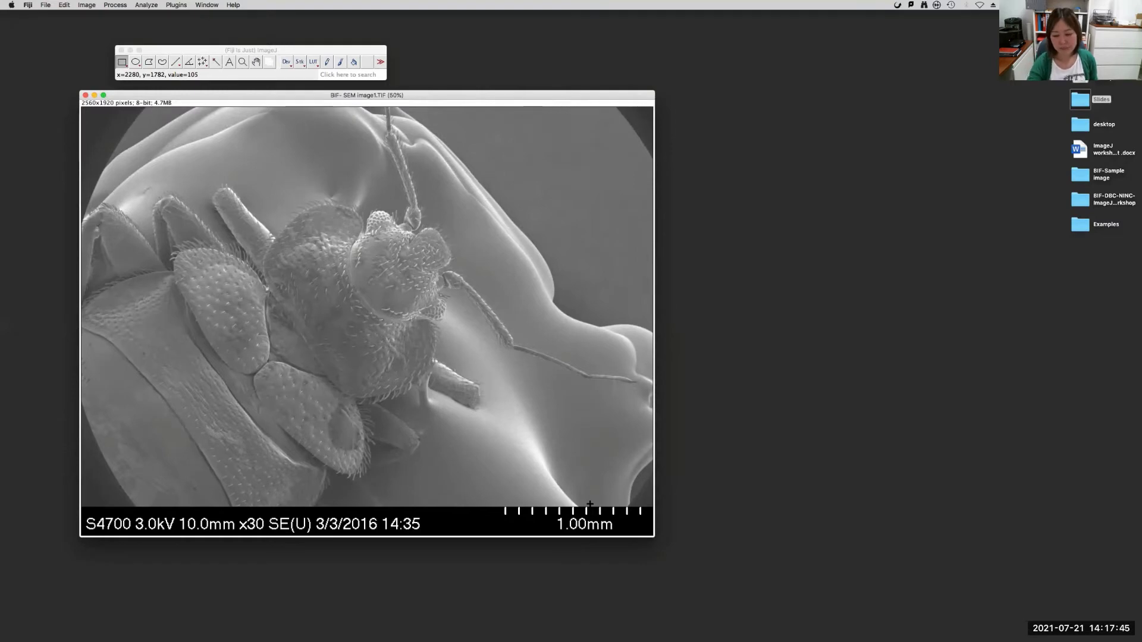
Draw a straight line about 605 pixels long across the 1.00 mm scale bar, from its first tick to its last.
key("plus")
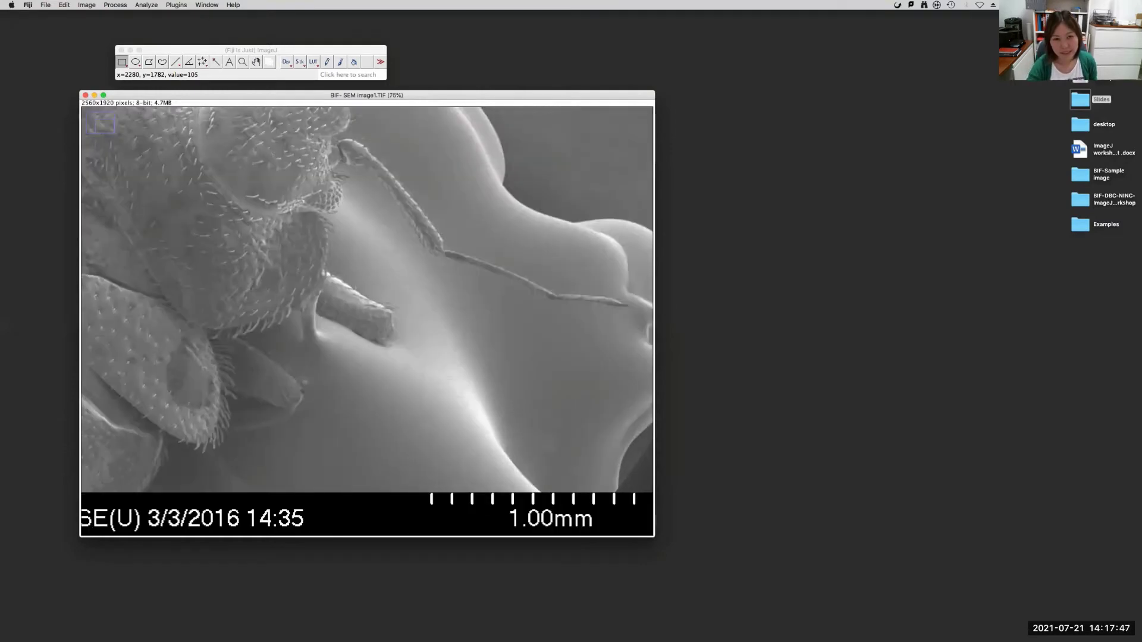
key("plus")
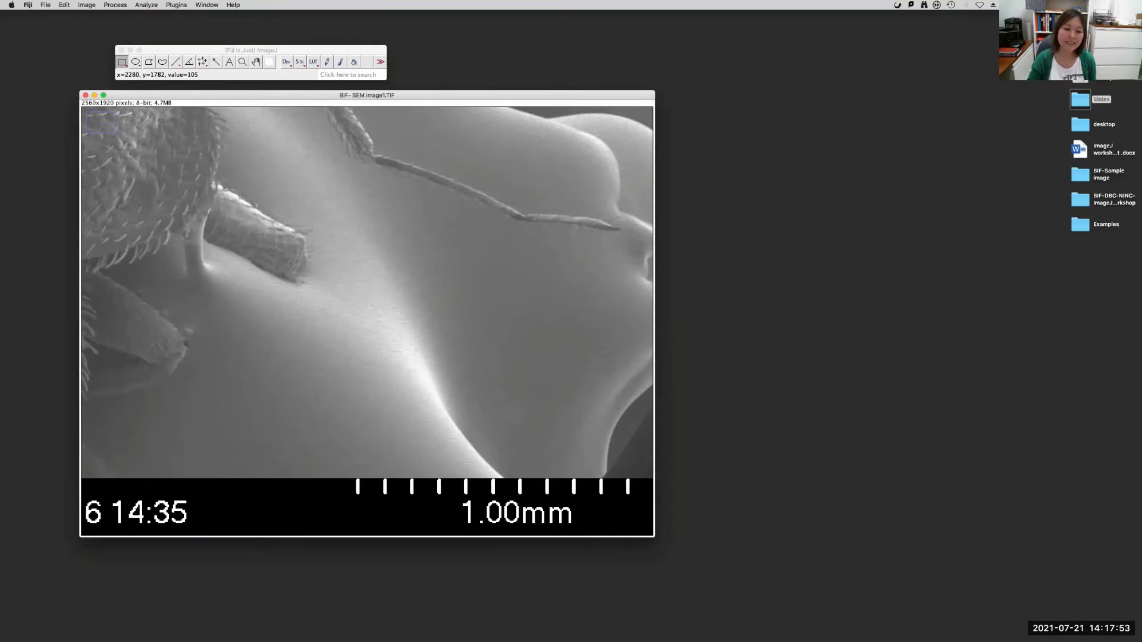
key("plus")
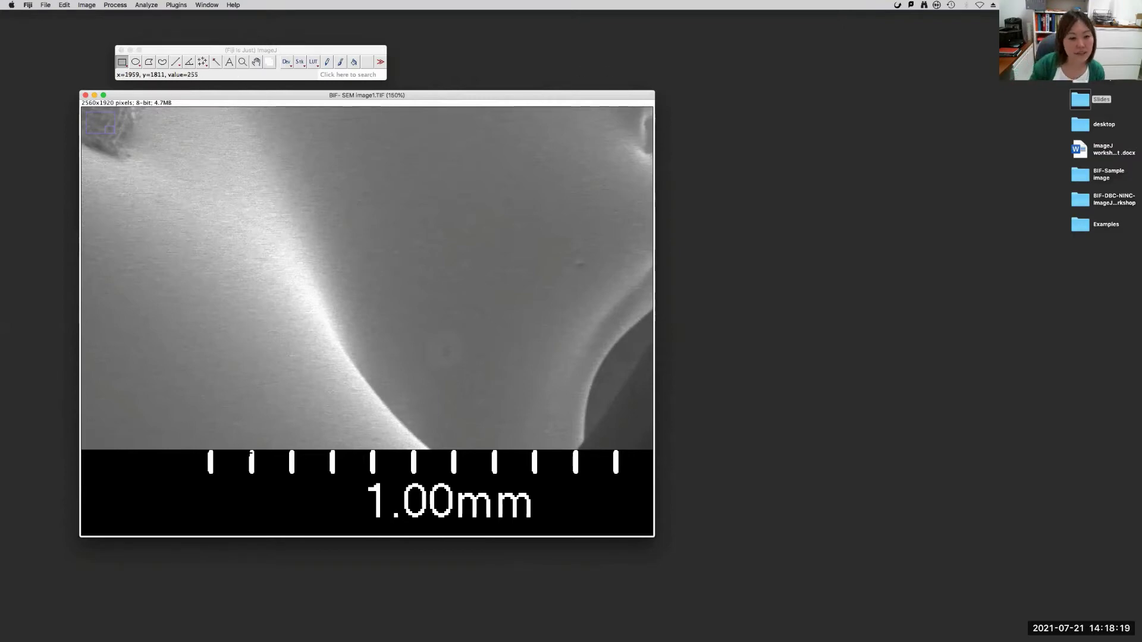
left_click(204, 47)
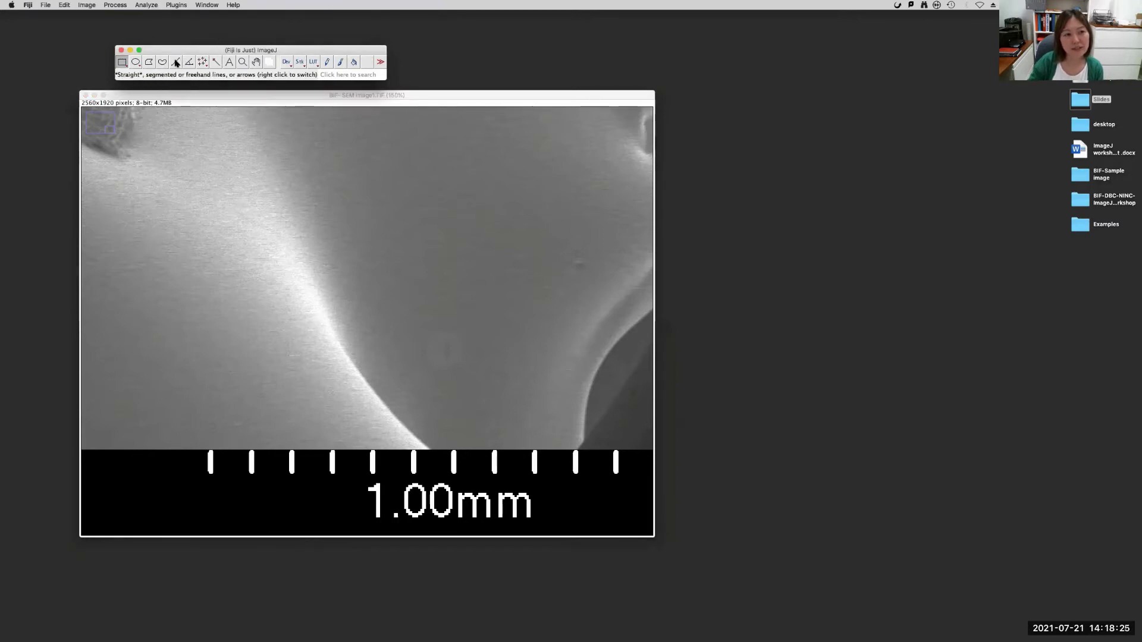
left_click(176, 63)
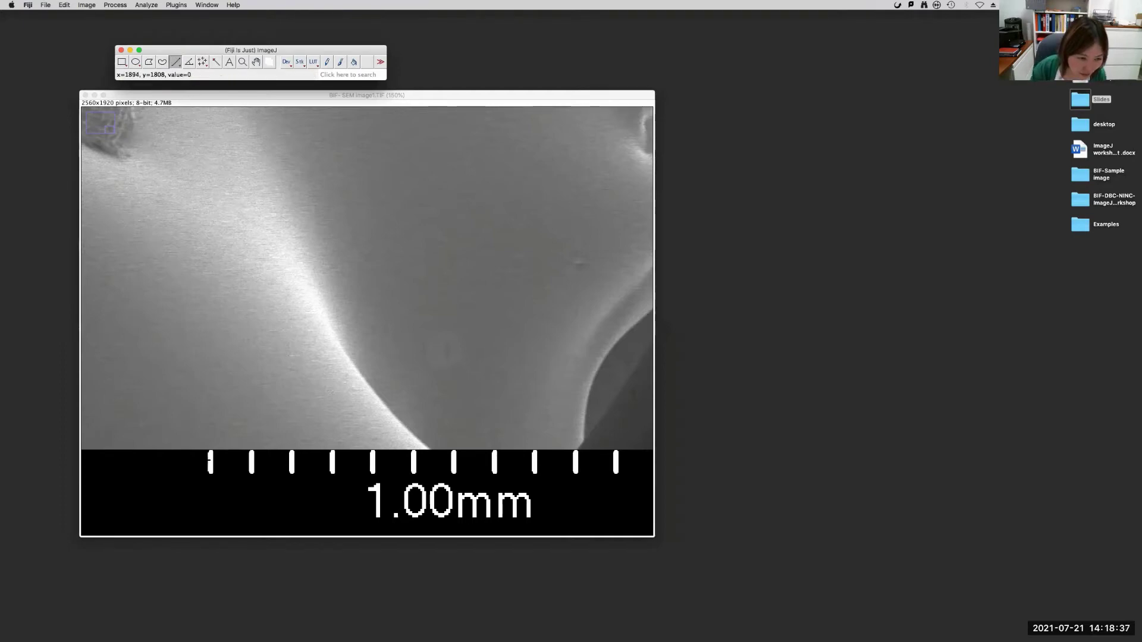
left_click(209, 462)
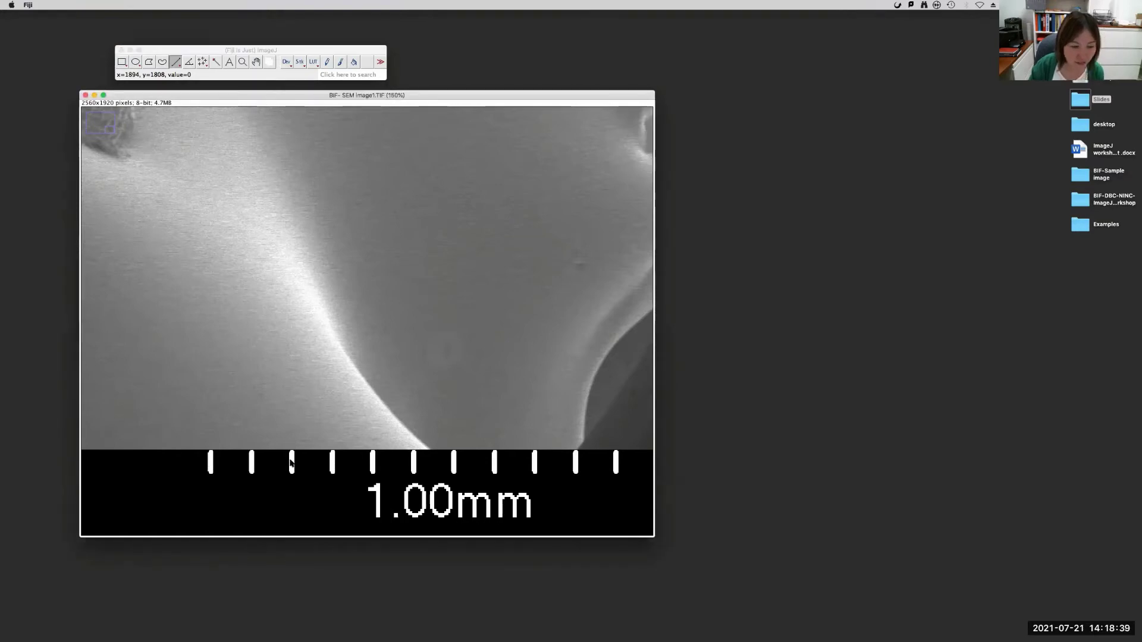
left_click_drag(209, 461, 614, 462)
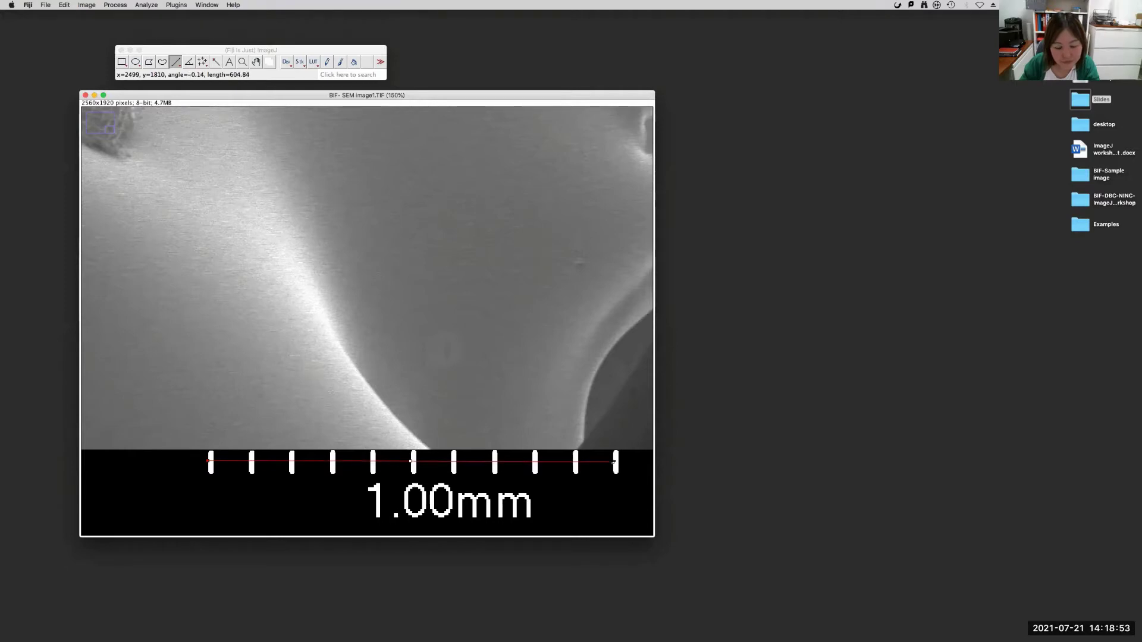
left_click_drag(614, 463, 614, 462)
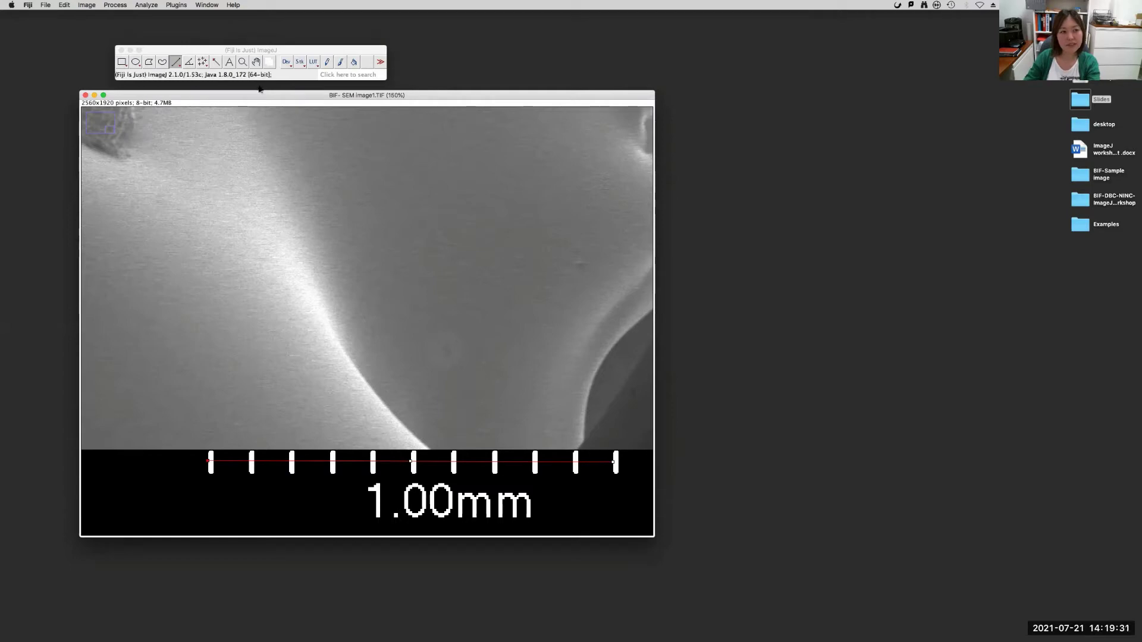
Measure the line drawn over the scale bar and move the Results window beside the SEM image.
left_click(146, 5)
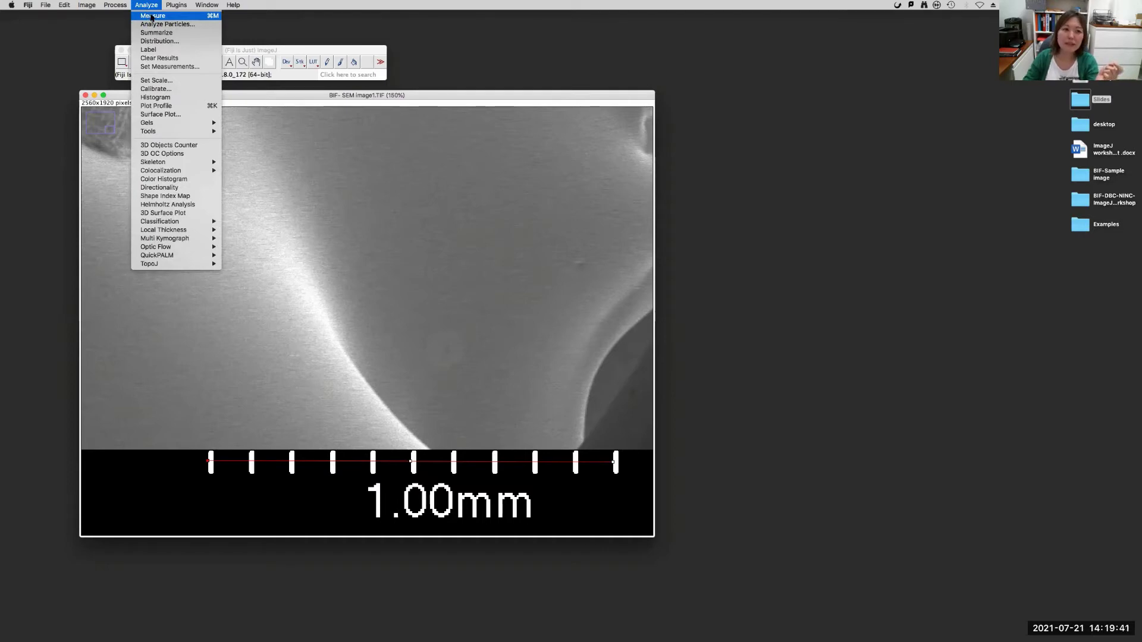
left_click(151, 17)
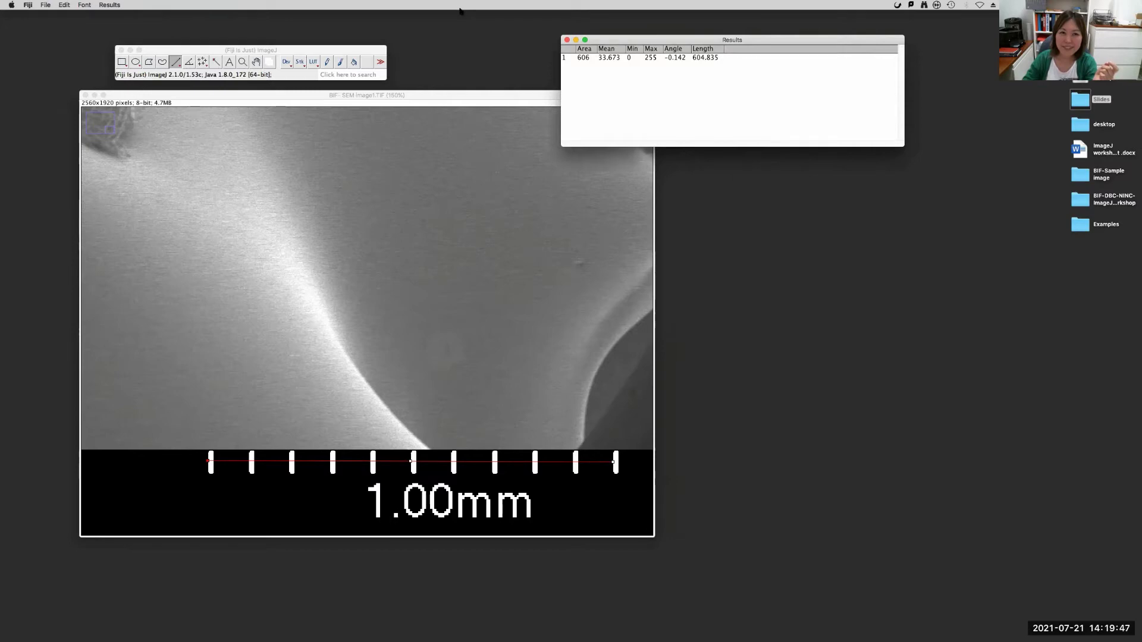
left_click_drag(688, 41, 693, 66)
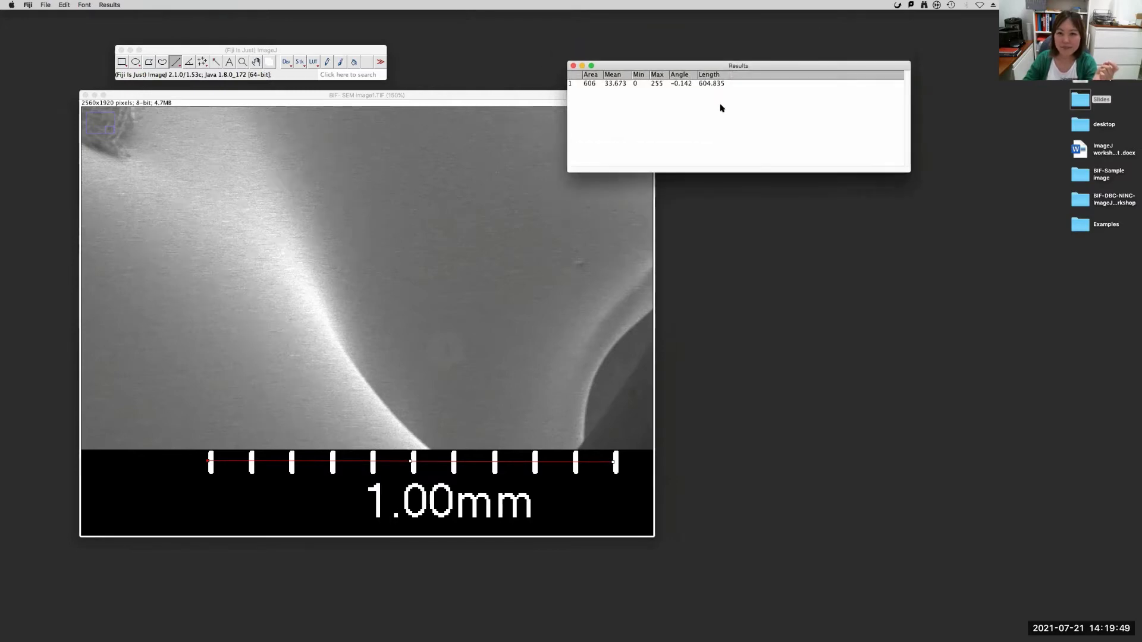
left_click_drag(721, 108, 767, 103)
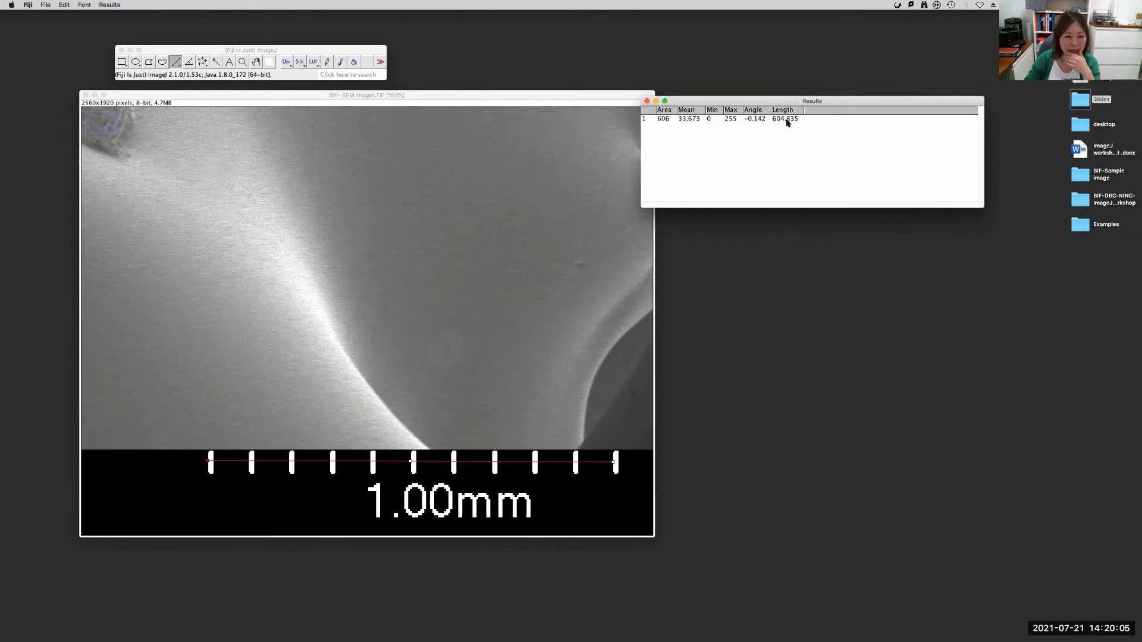
left_click_drag(778, 101, 777, 89)
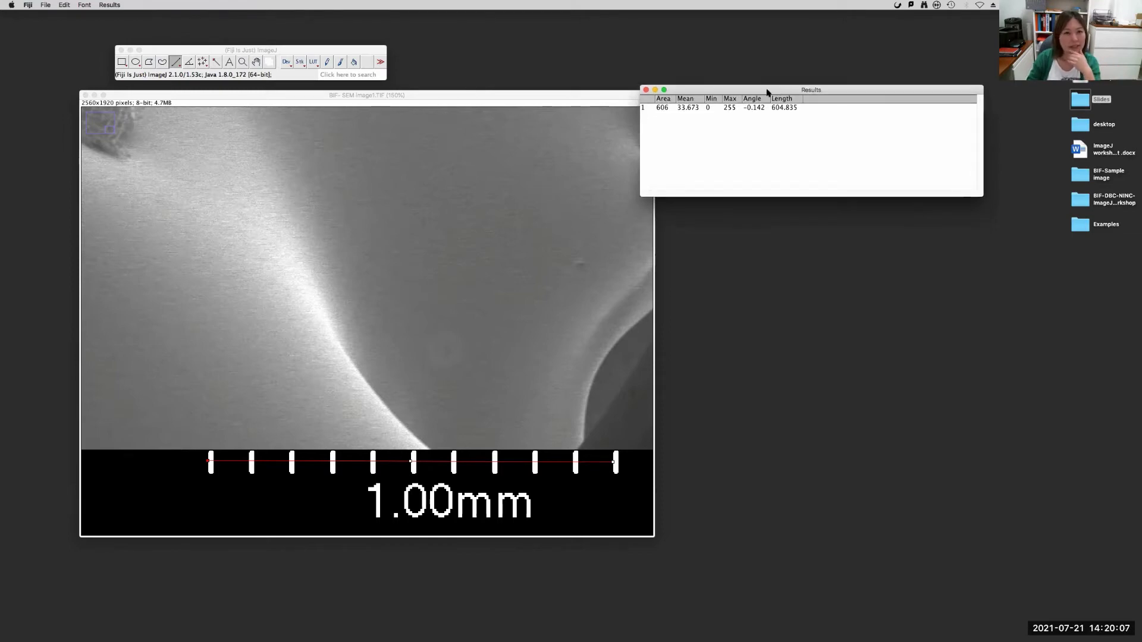
Set the image scale from the drawn line, with a known distance of 1 and mm as the unit of length.
left_click(365, 49)
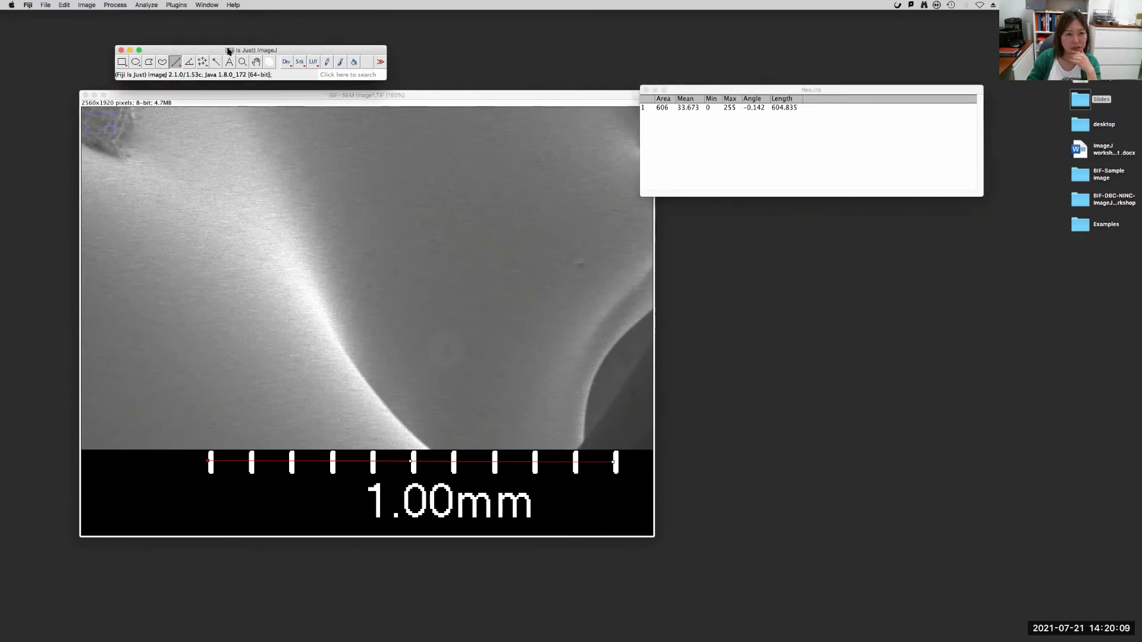
left_click(146, 5)
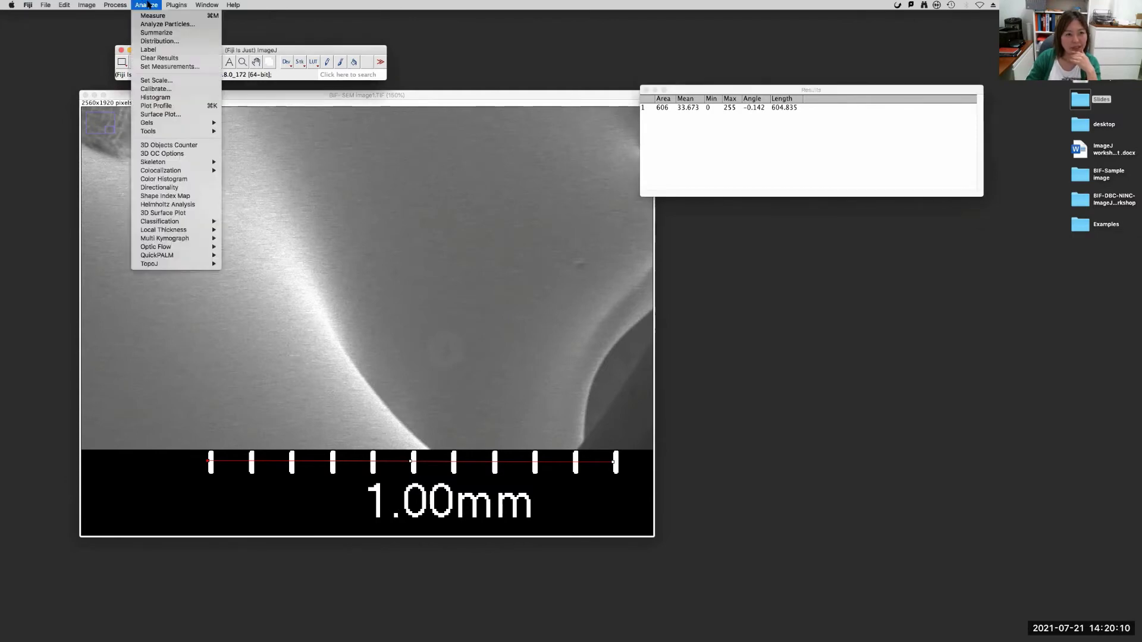
left_click(154, 82)
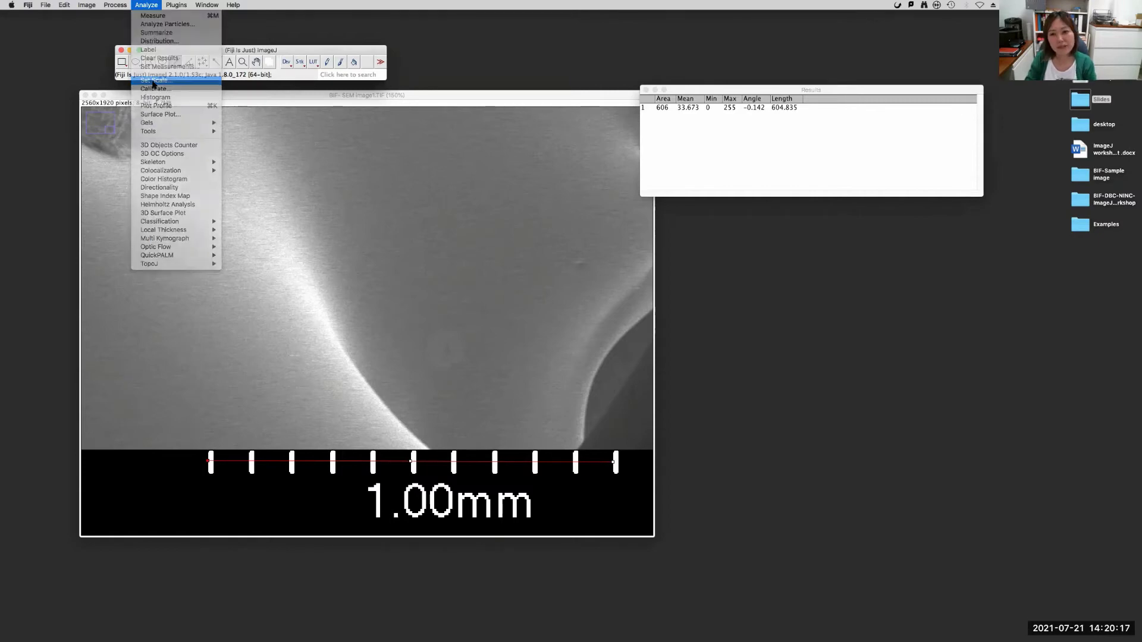
left_click_drag(552, 144, 686, 257)
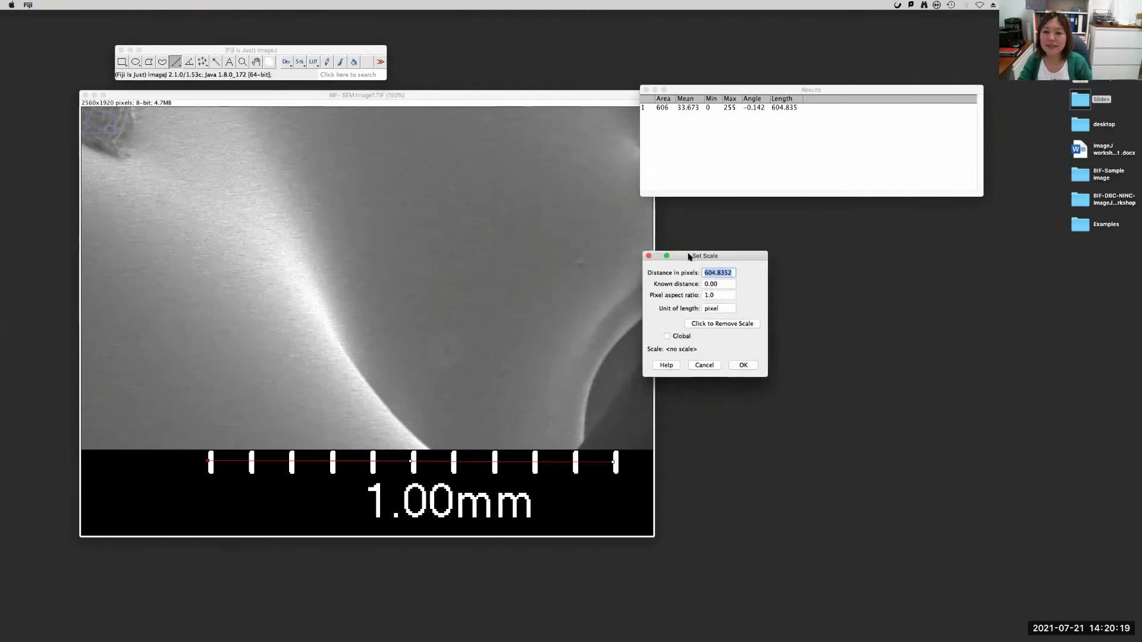
left_click(723, 284)
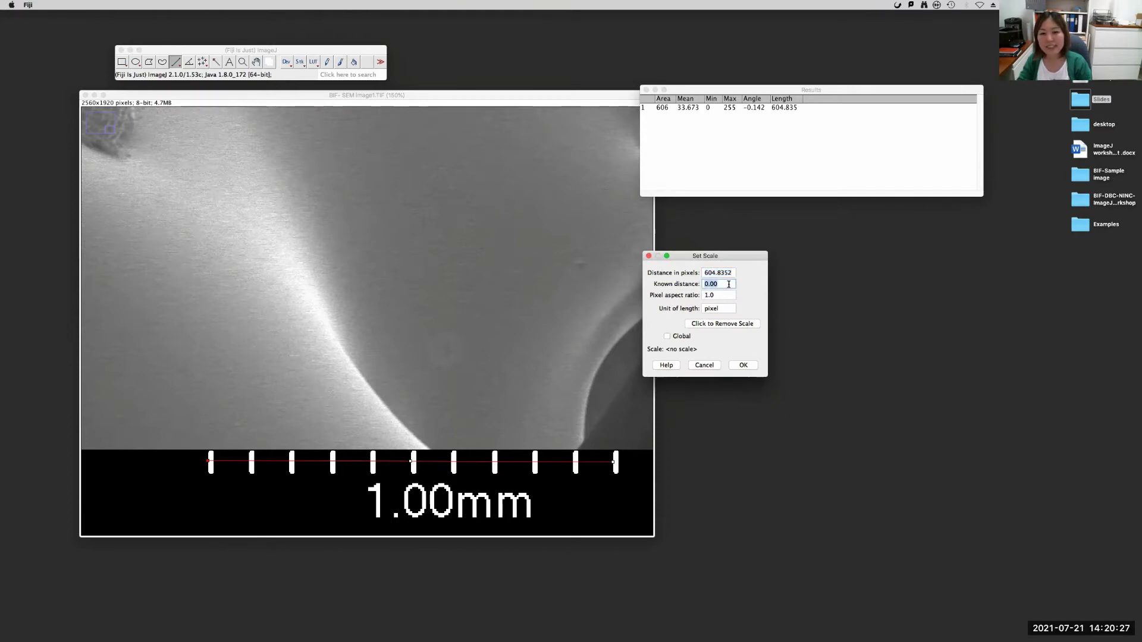
type("1")
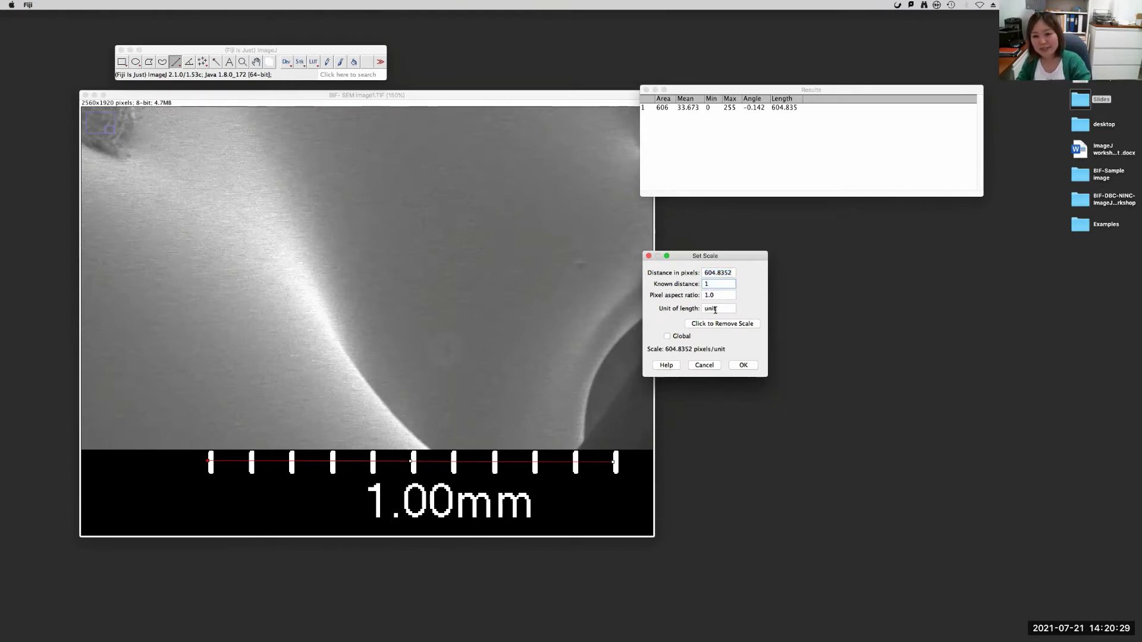
double_click(718, 309)
type("mm")
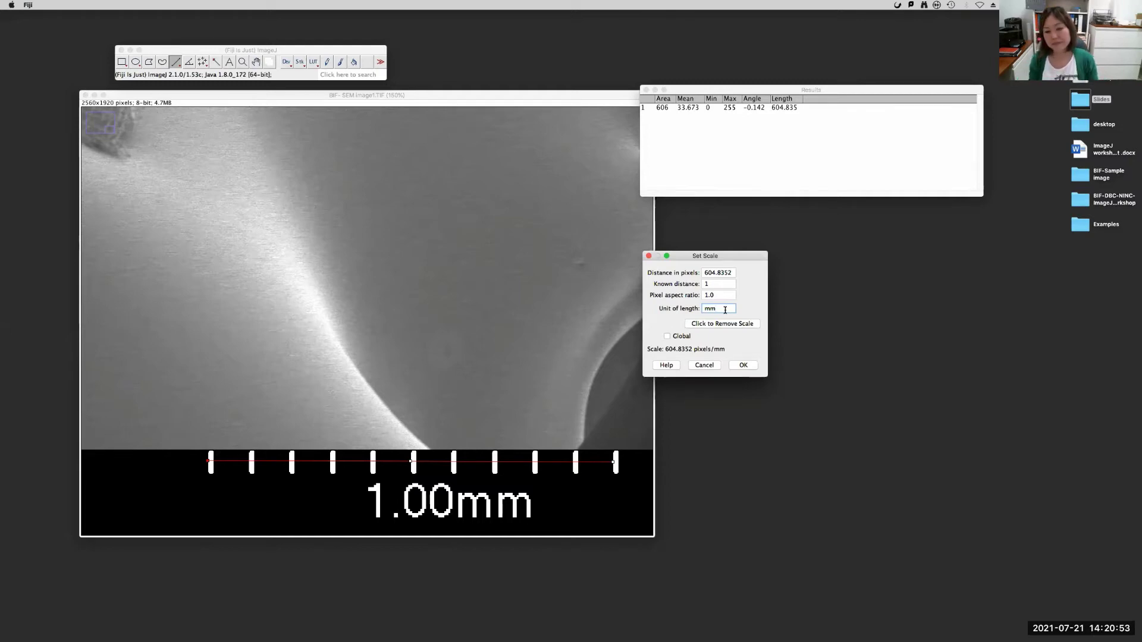
left_click(750, 368)
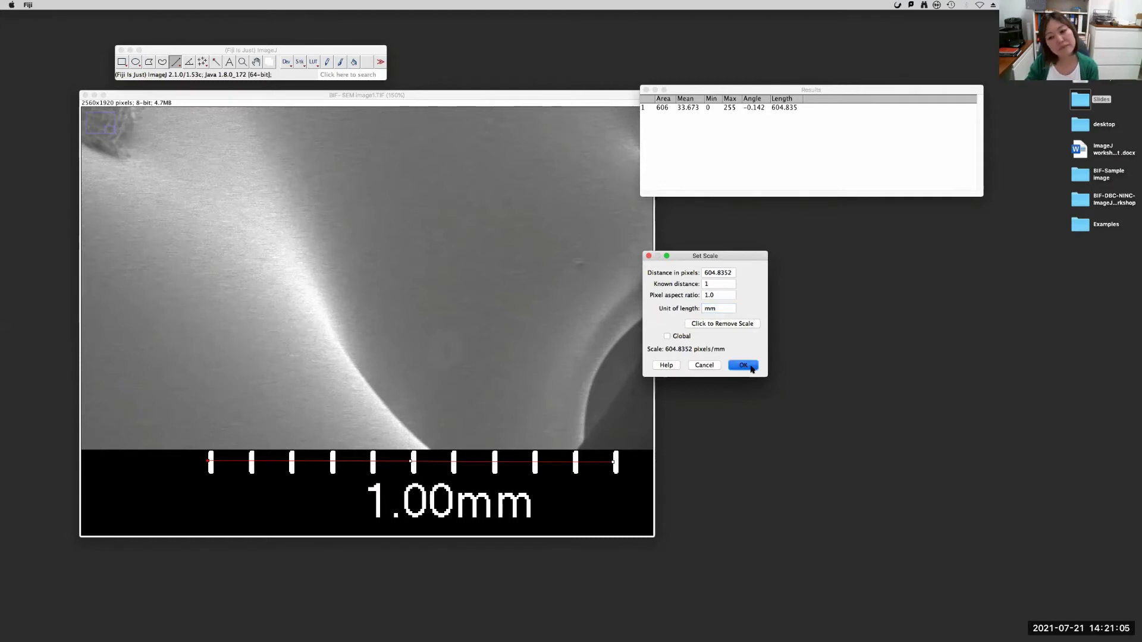
Move the Results window clear of the SEM image and keep it open, cancelling the attempts to close it.
left_click(649, 90)
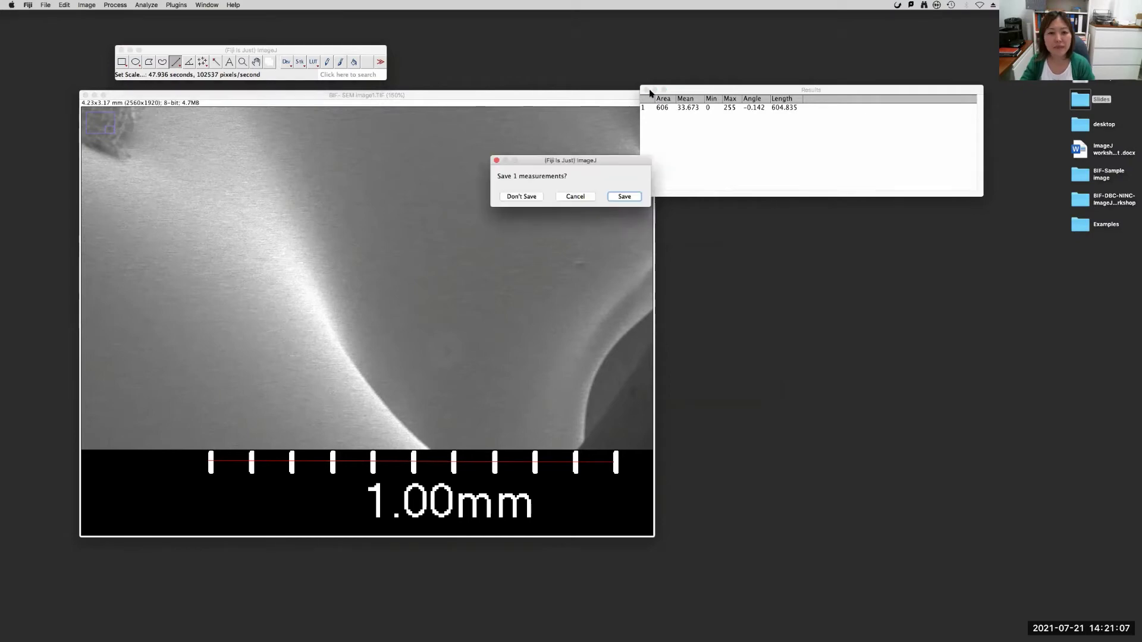
left_click(577, 197)
left_click_drag(687, 90, 802, 80)
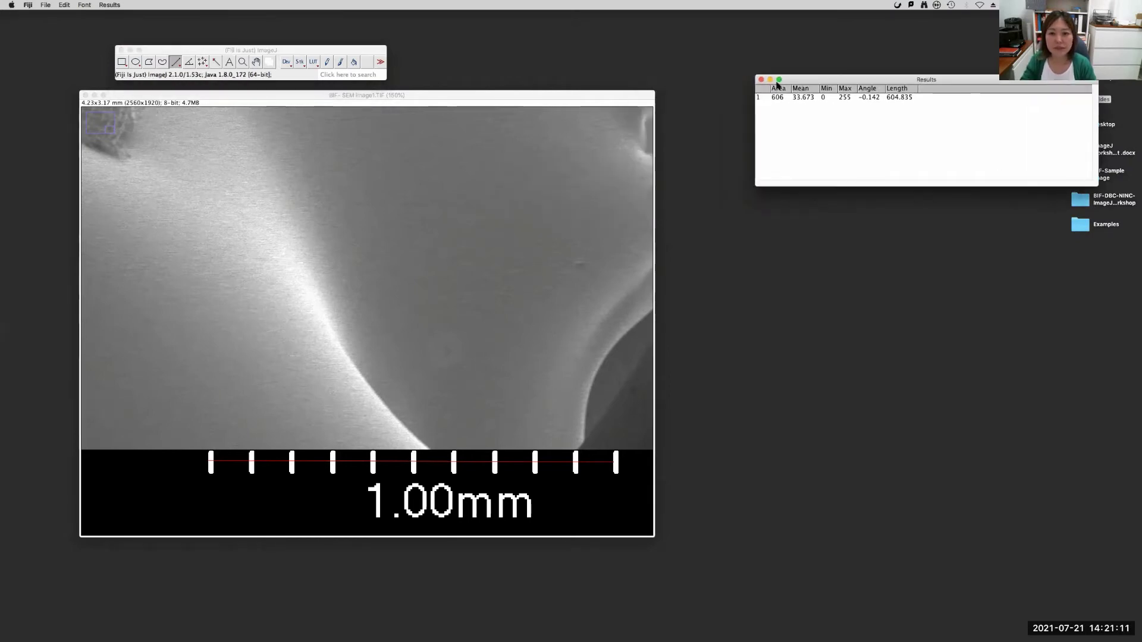
left_click(761, 79)
left_click(577, 197)
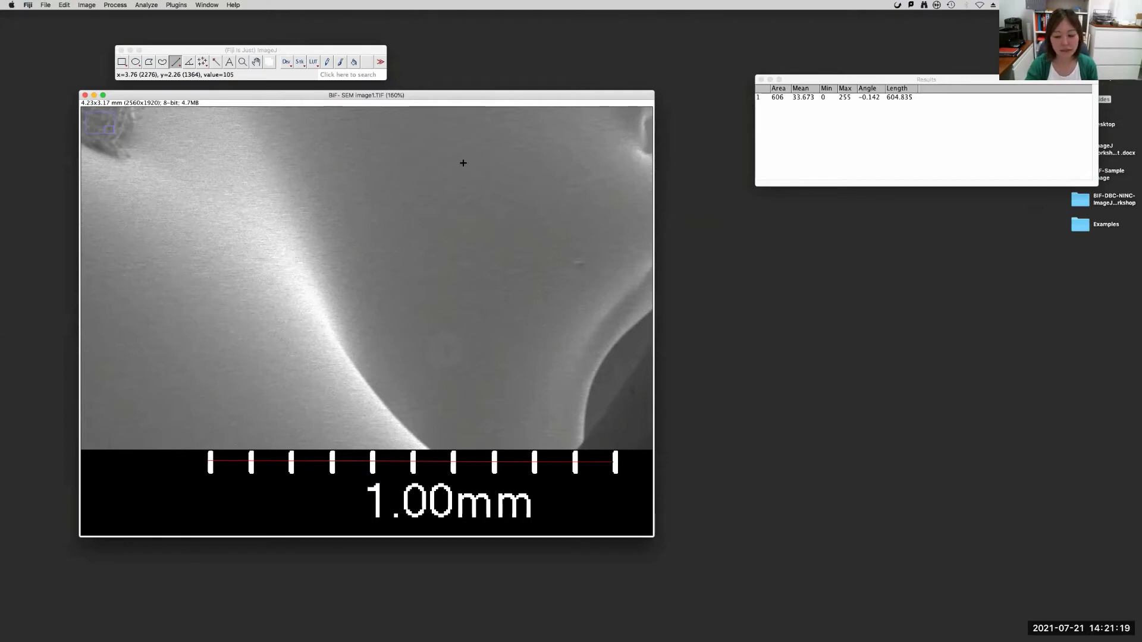
Zoom the SEM image out to 33.3% and place its window just below the Fiji toolbar.
key("minus")
key("minus")
key("minus")
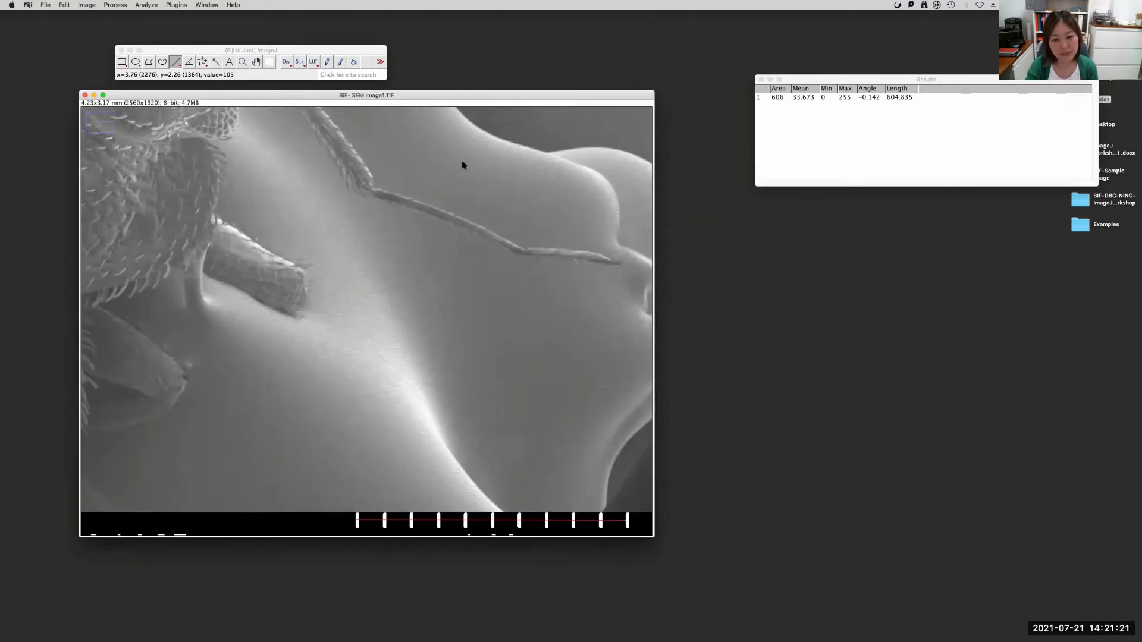
key("minus")
key("minus")
key("minus")
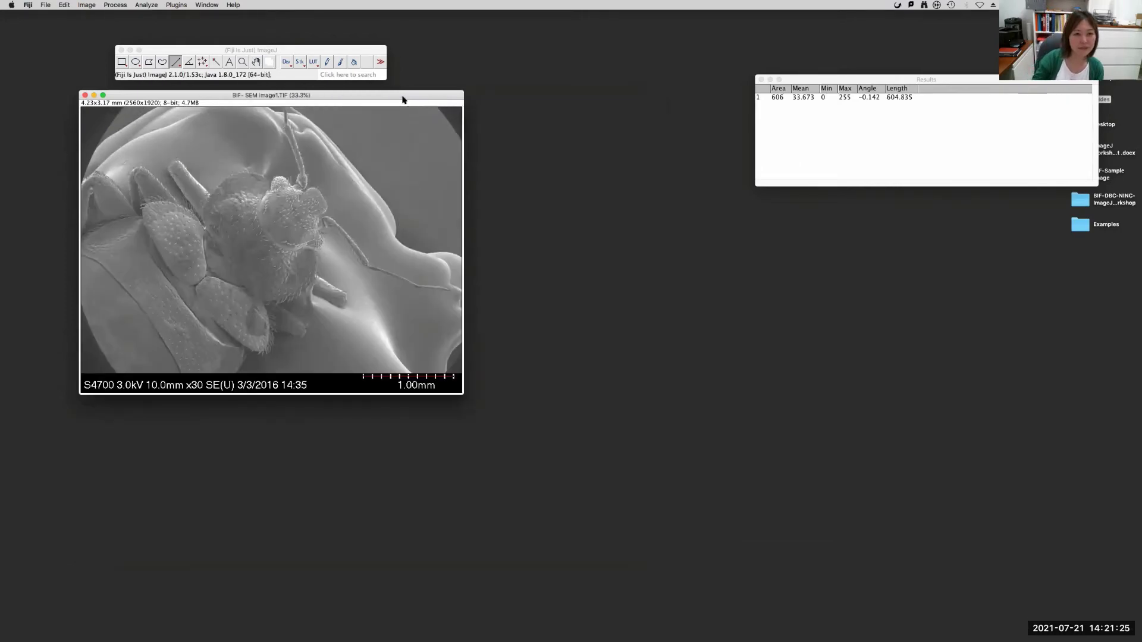
left_click_drag(400, 97, 486, 119)
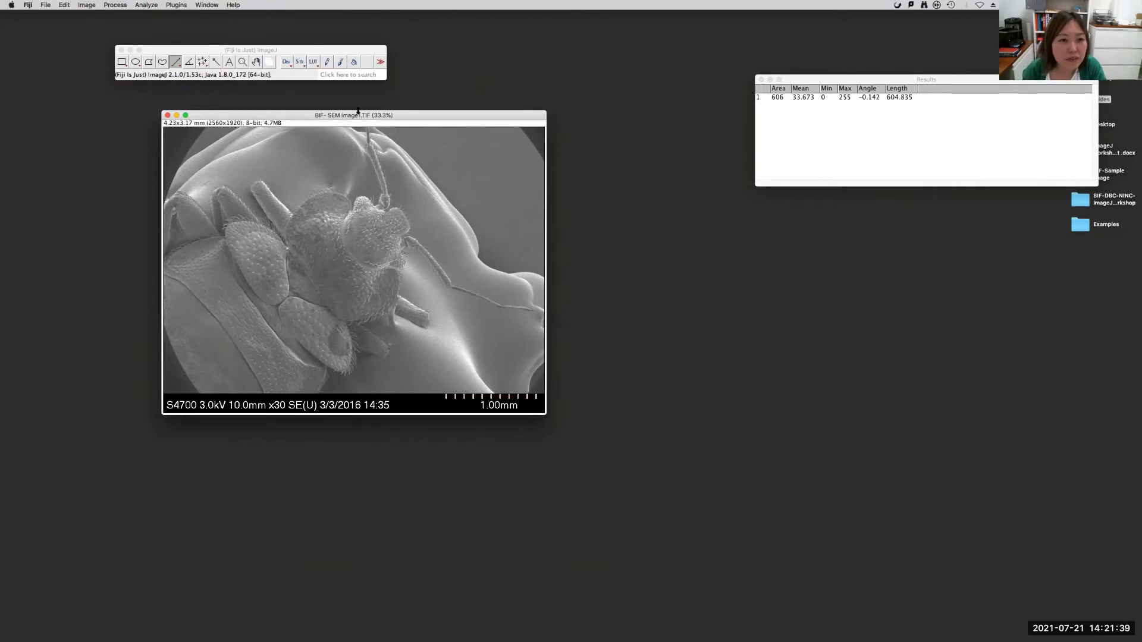
left_click_drag(358, 116, 325, 111)
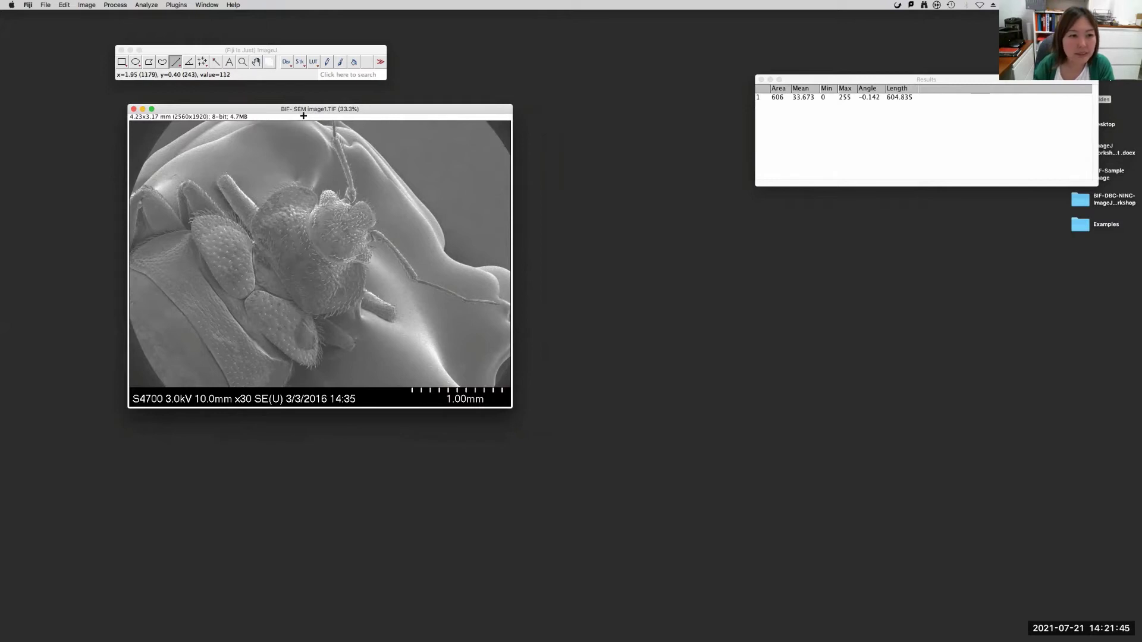
left_click_drag(291, 109, 256, 103)
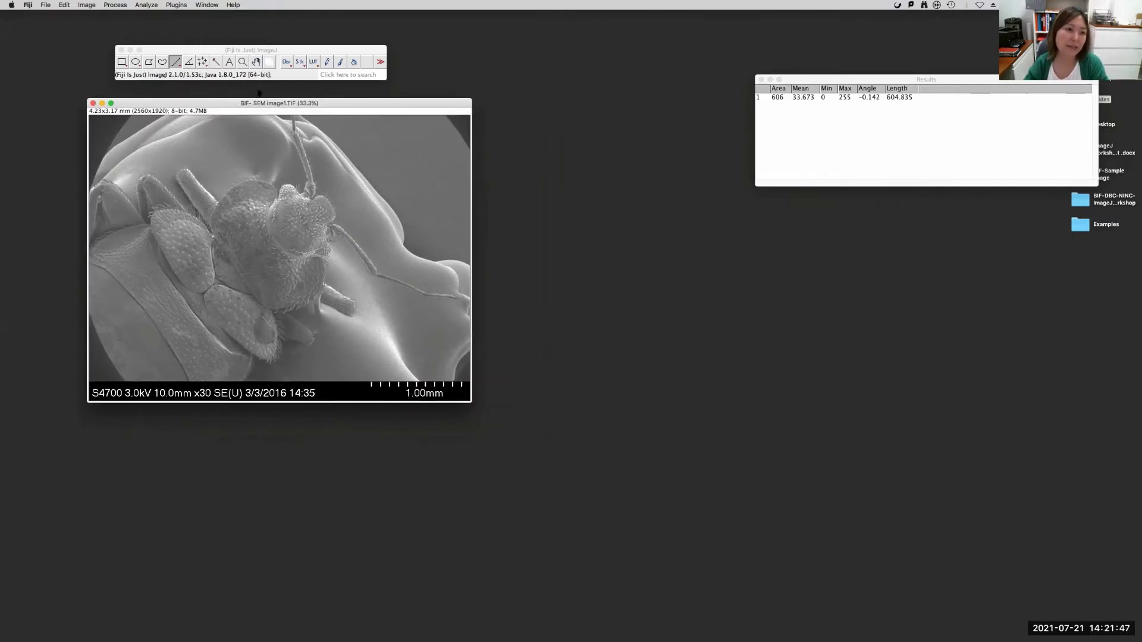
Start the Rotate transform on the SEM image, with 0 grid lines and the preview enabled.
left_click(85, 5)
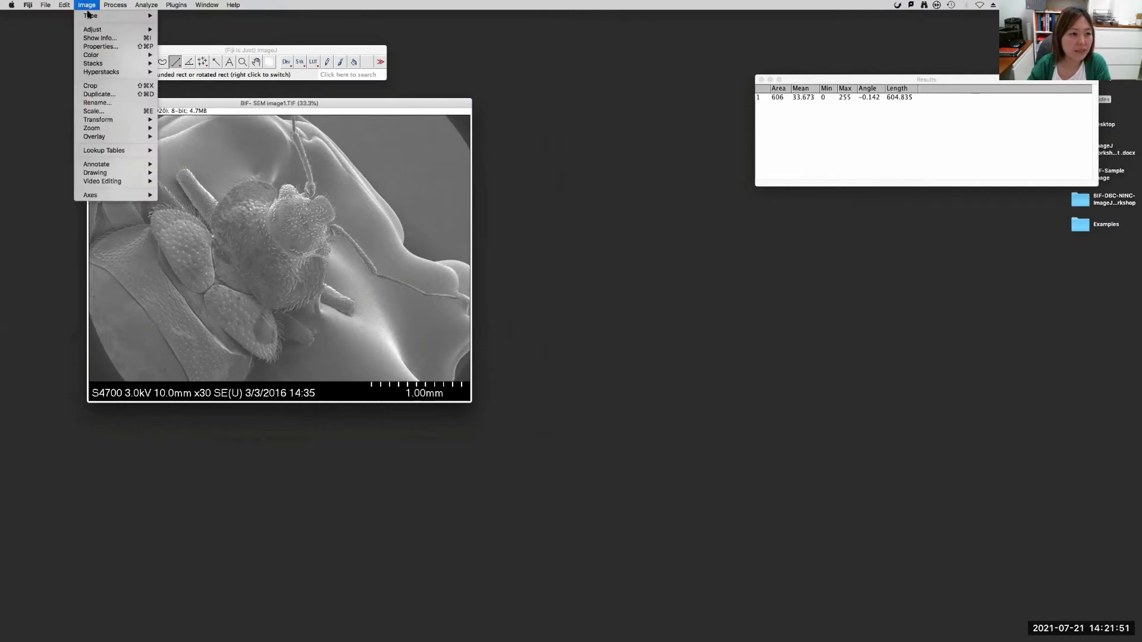
mouse_move(107, 119)
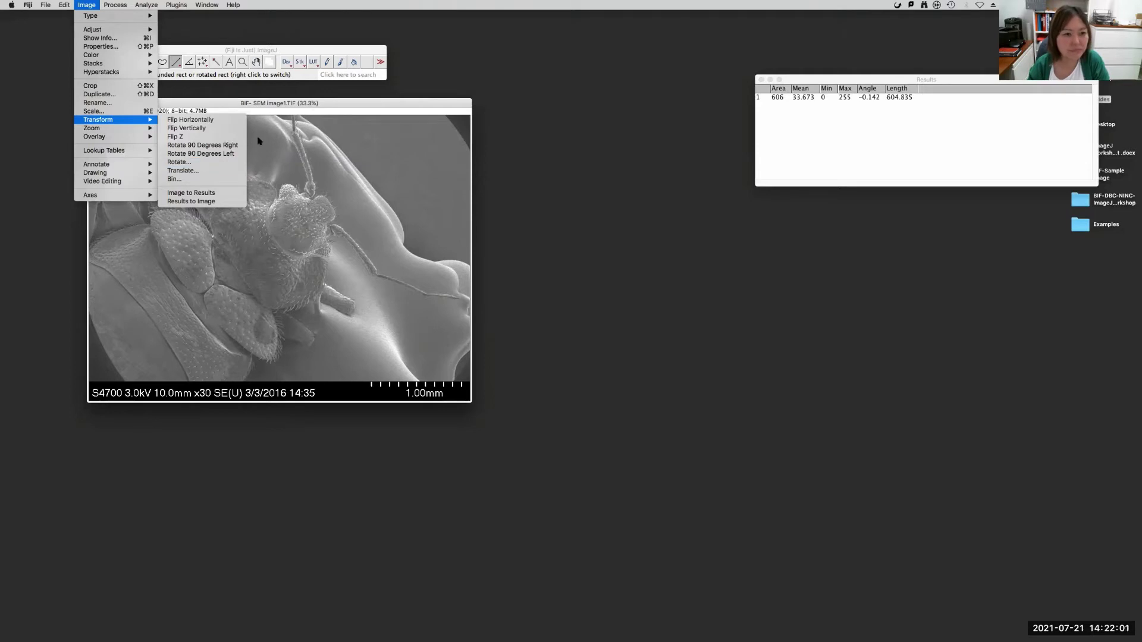
left_click(215, 163)
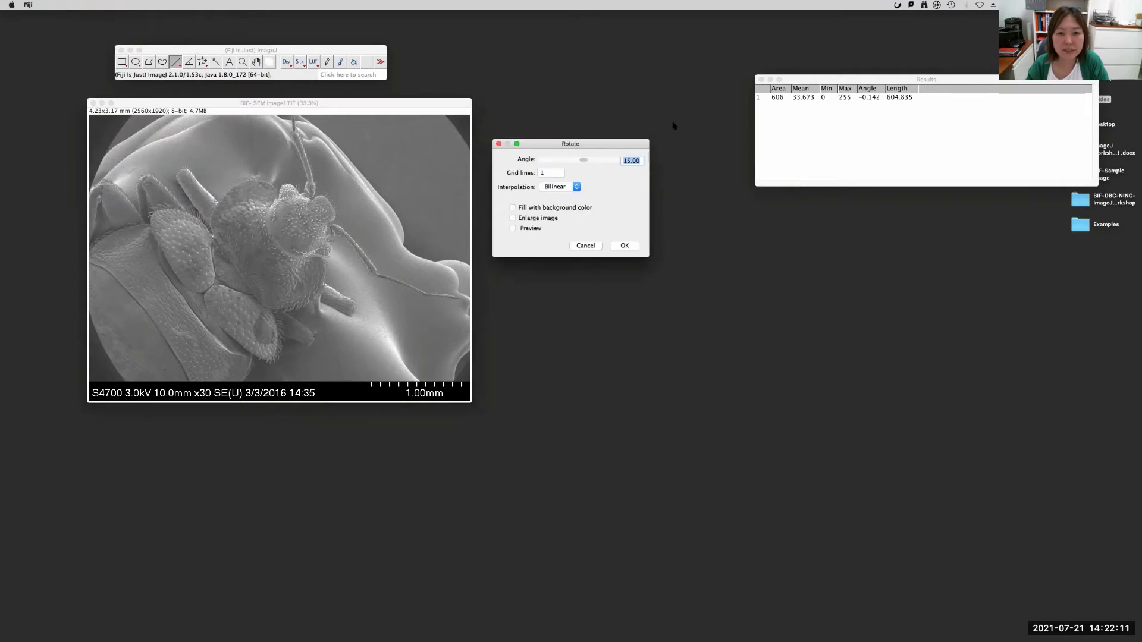
left_click_drag(592, 146, 607, 112)
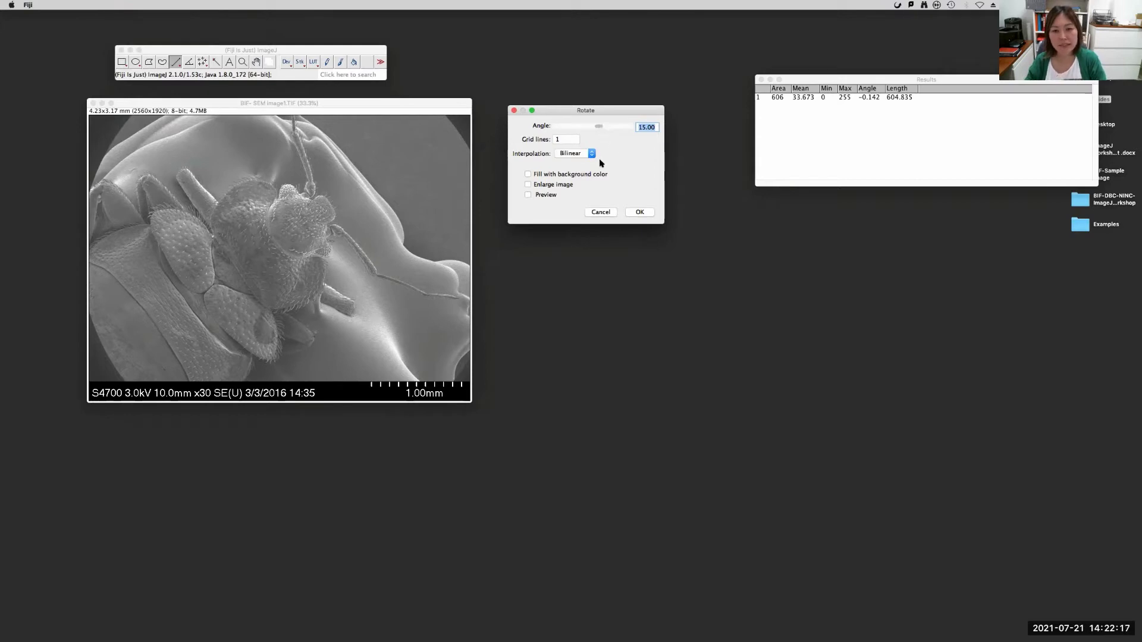
double_click(567, 140)
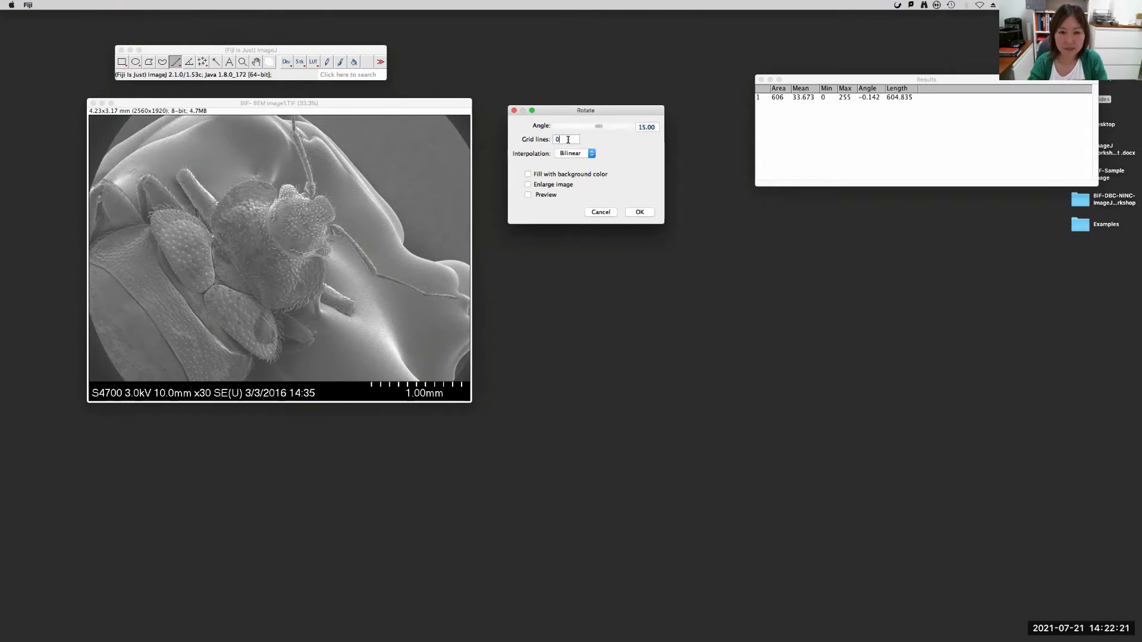
left_click(527, 195)
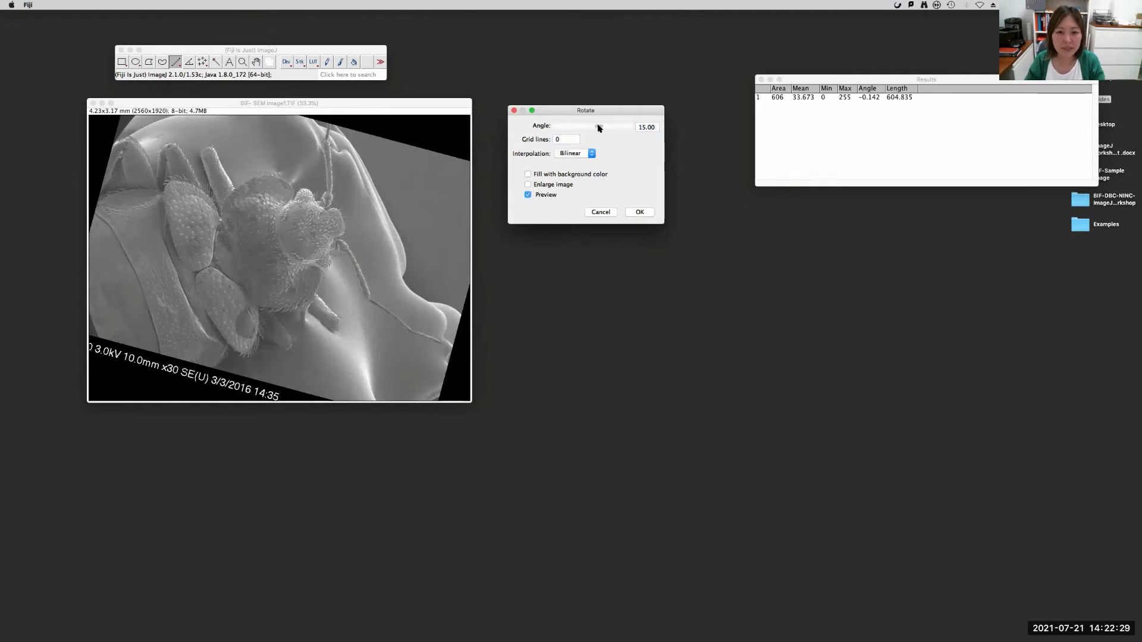
Try several rotation angles in both directions, and apply a rotation of 33.30 degrees with bilinear interpolation.
left_click_drag(600, 128, 607, 128)
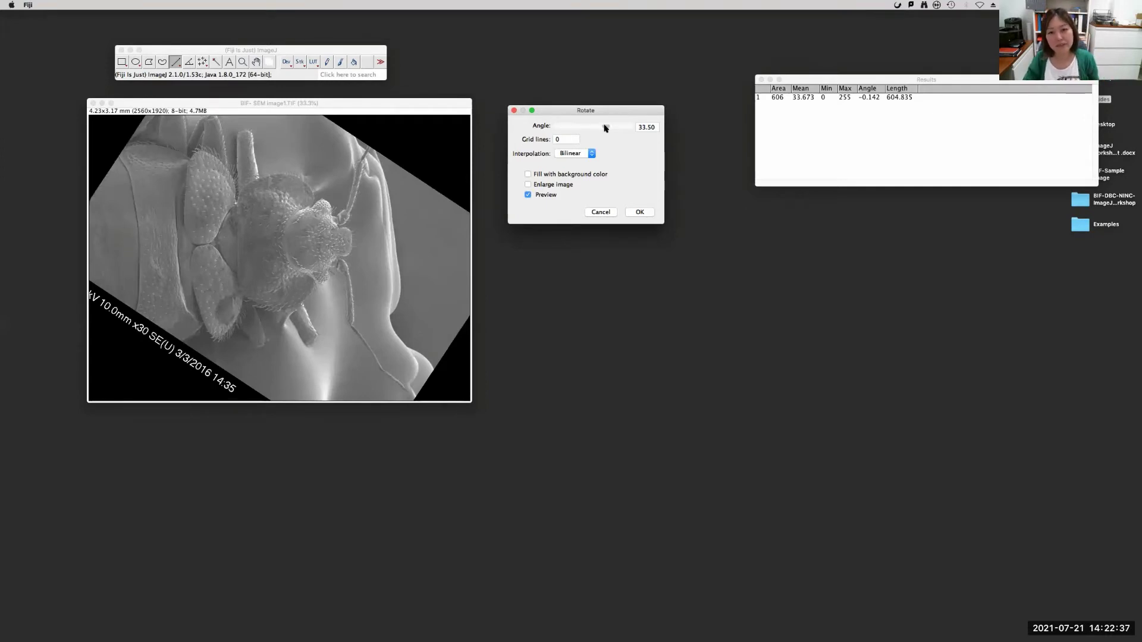
left_click_drag(605, 128, 607, 128)
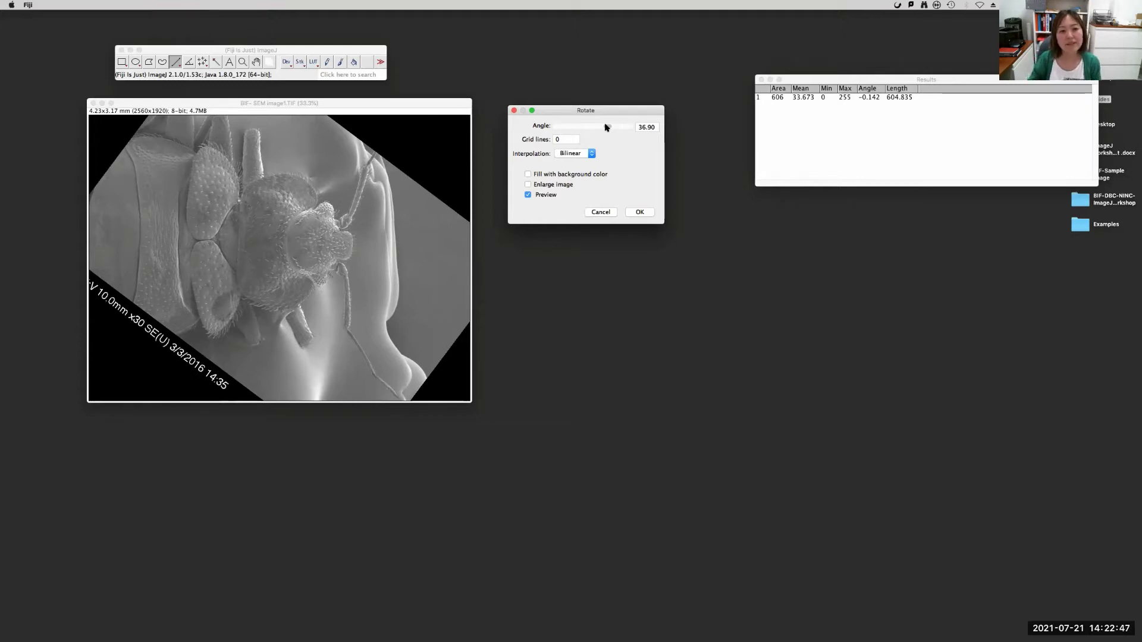
left_click_drag(607, 127, 570, 128)
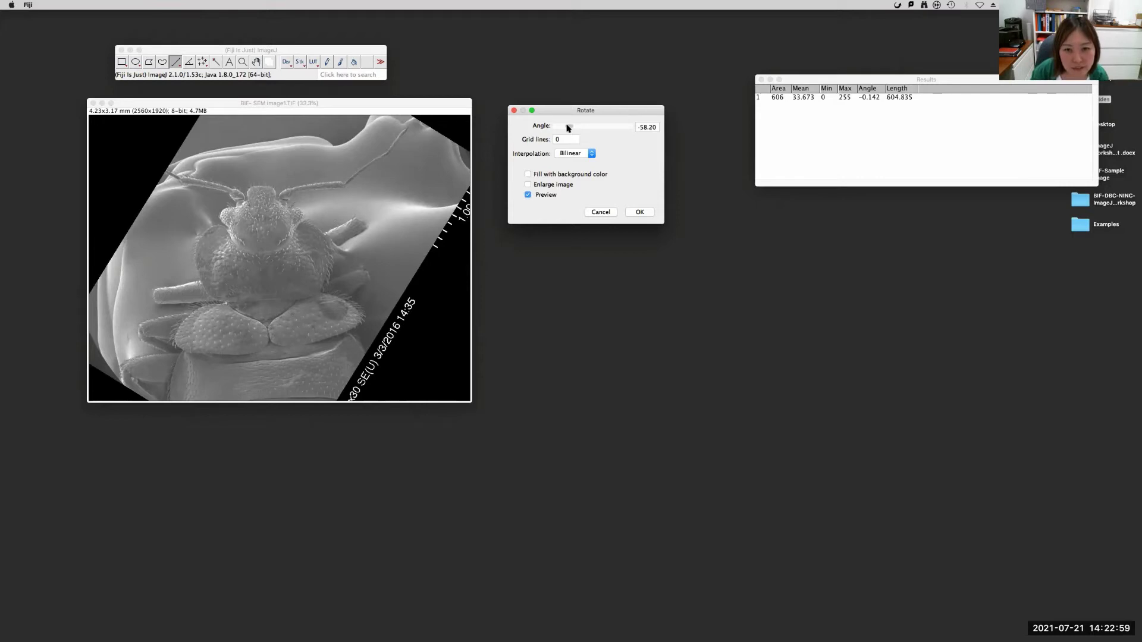
left_click_drag(568, 128, 605, 127)
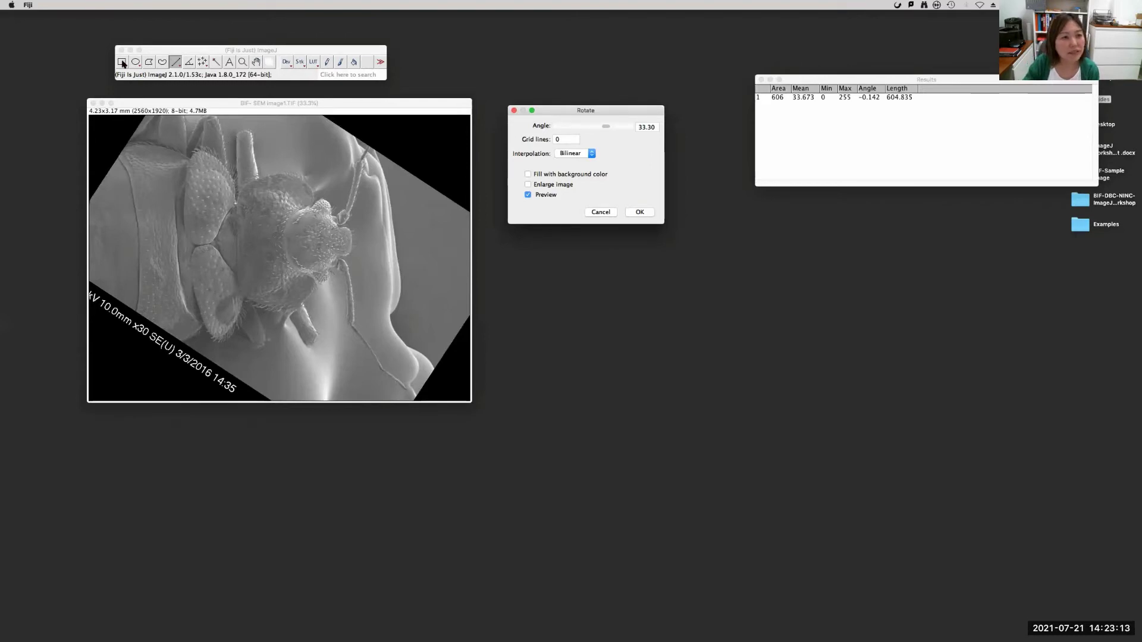
left_click(640, 212)
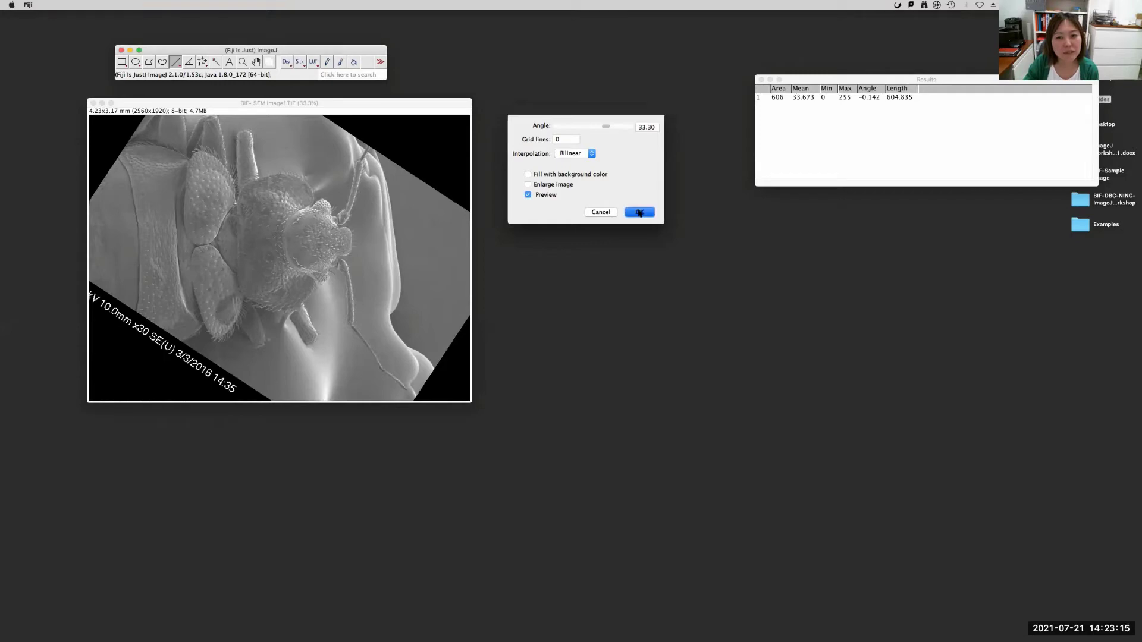
Crop the rotated image to a square selection of about 1020 × 1020 pixels around the insect's head and thorax.
left_click(122, 63)
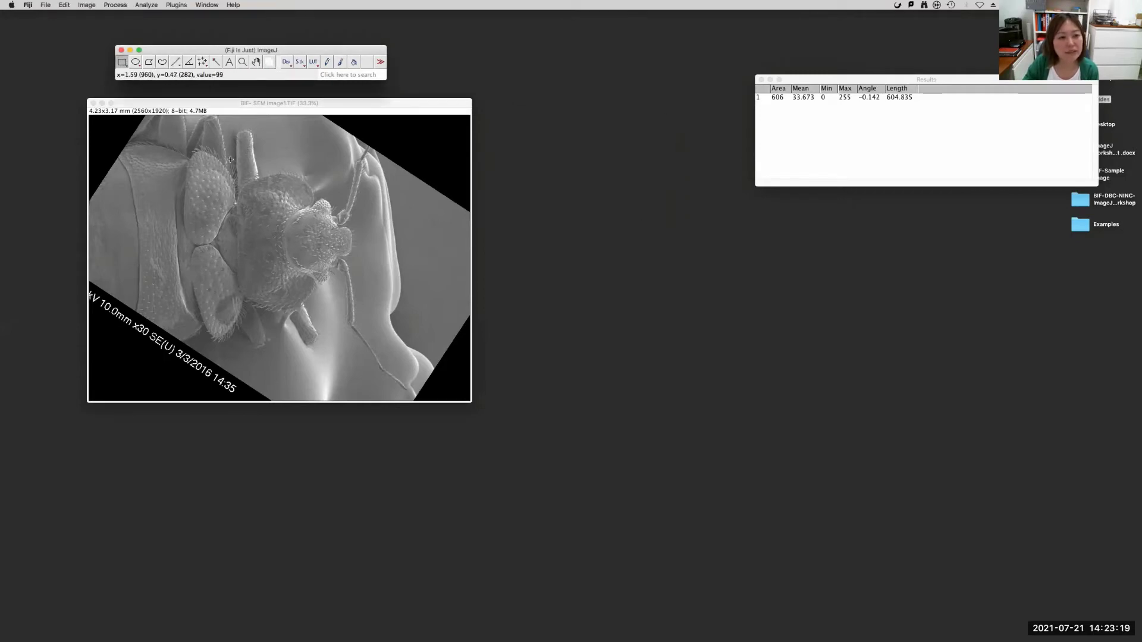
left_click_drag(220, 161, 369, 318)
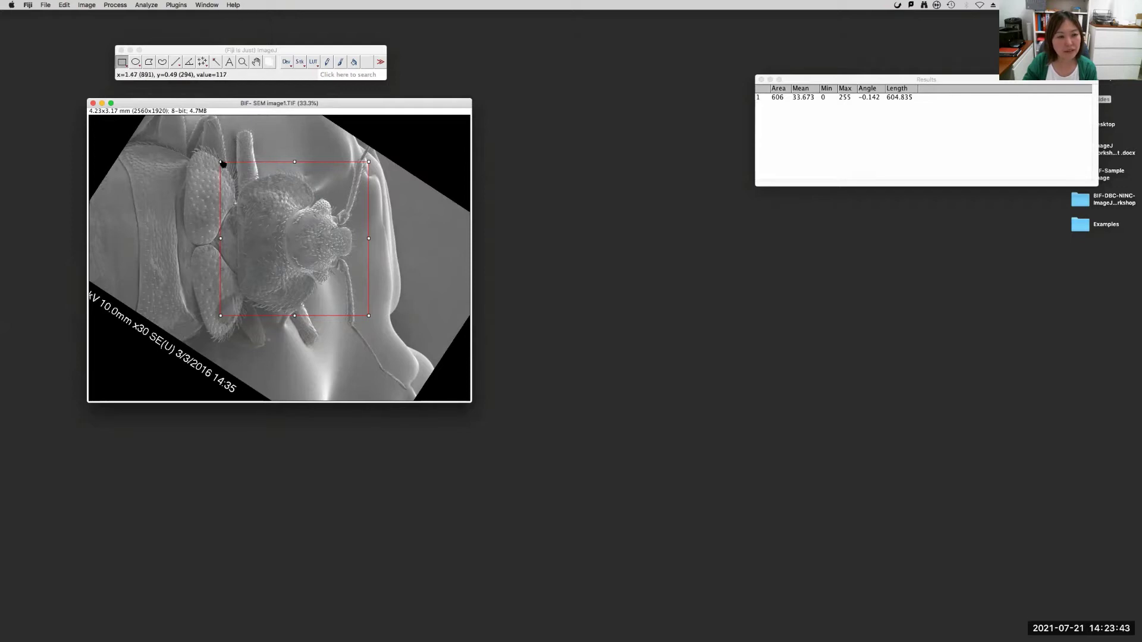
left_click_drag(221, 163, 217, 161)
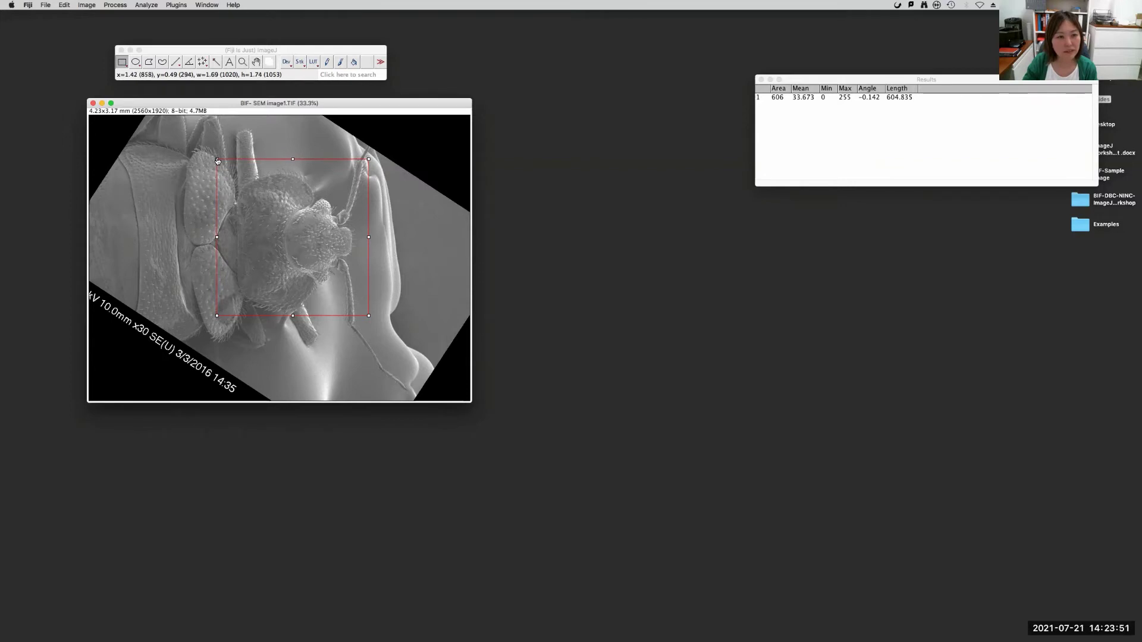
left_click_drag(218, 160, 222, 169)
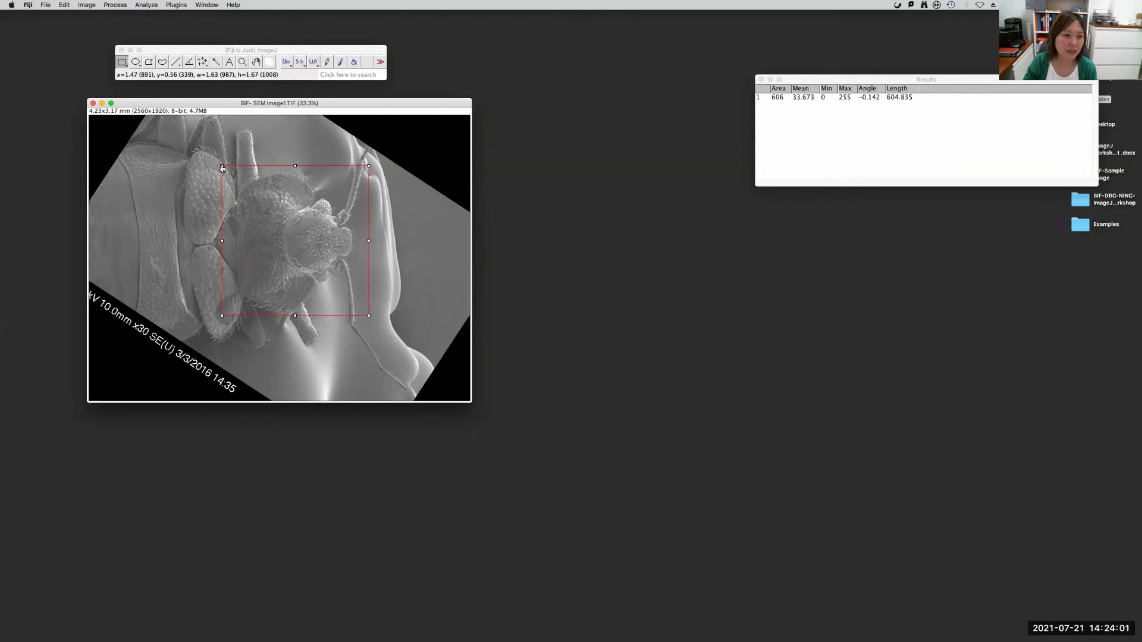
left_click_drag(222, 168, 219, 168)
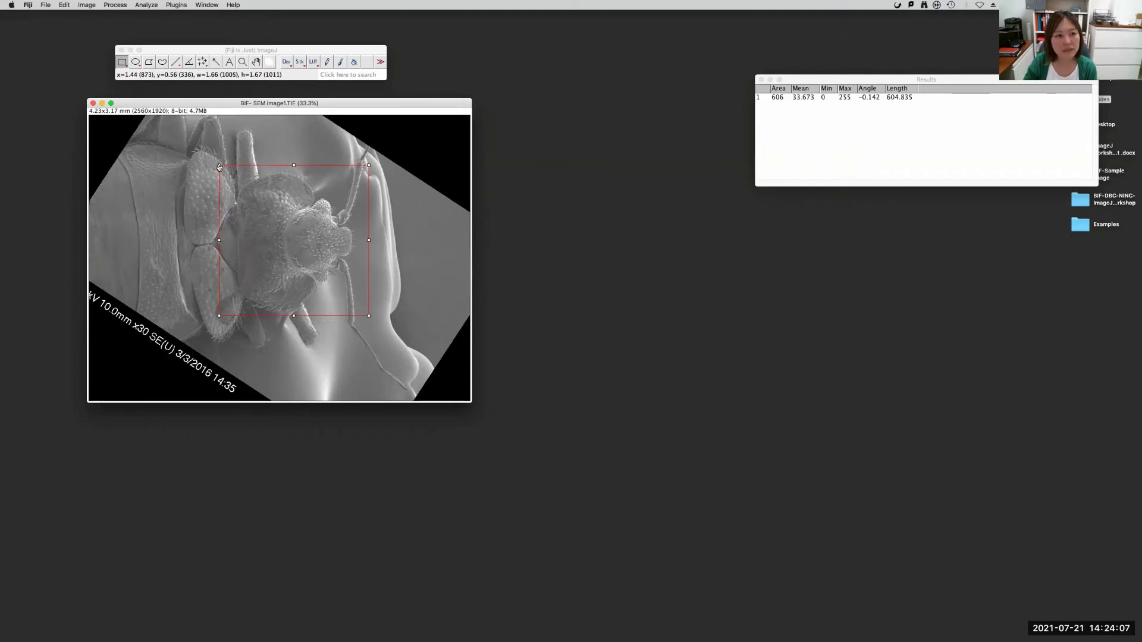
left_click_drag(220, 167, 220, 166)
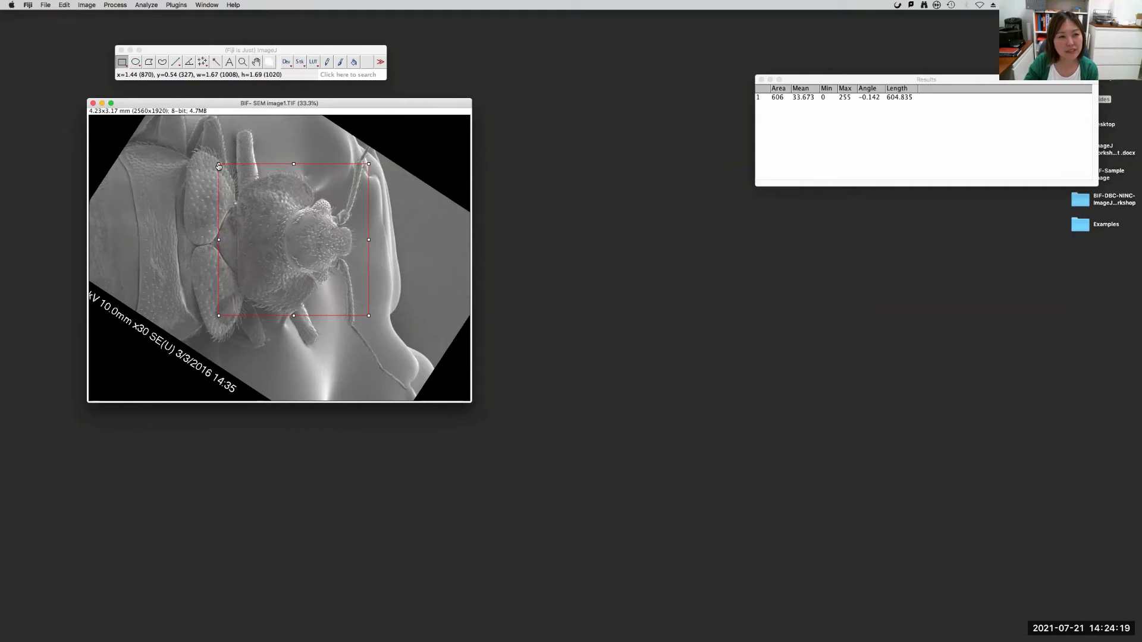
left_click_drag(219, 166, 218, 167)
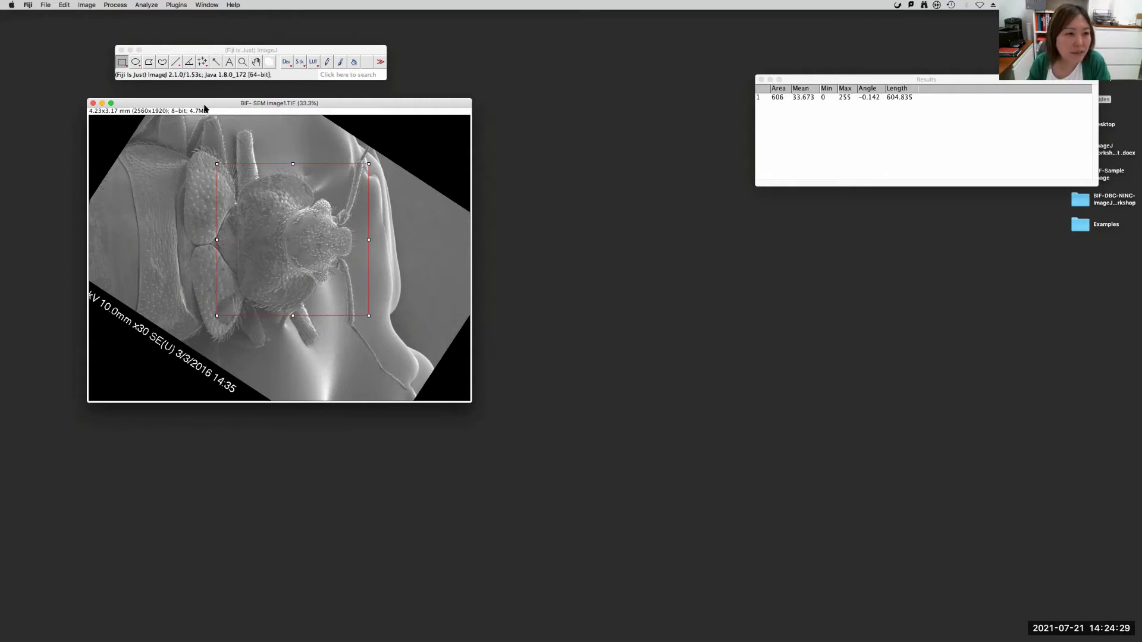
left_click(89, 5)
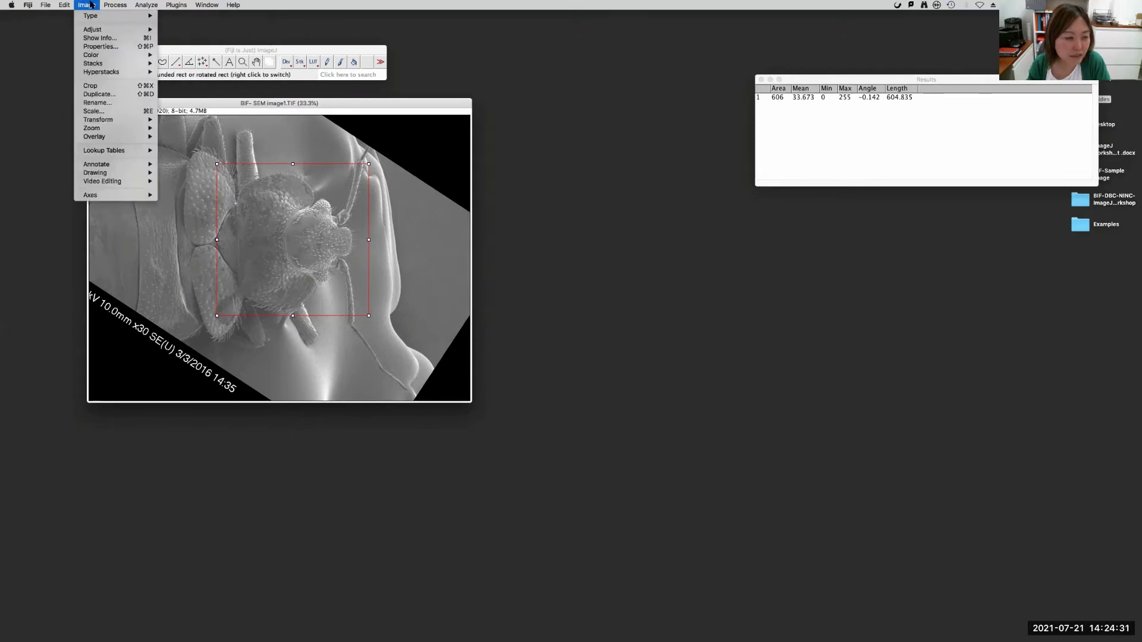
left_click(104, 87)
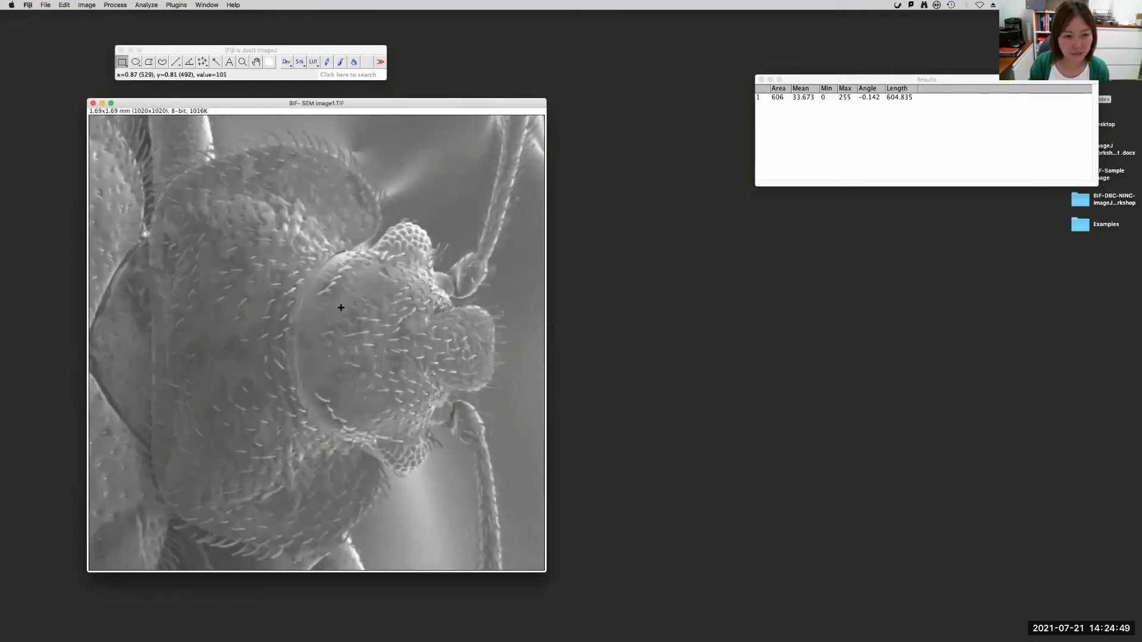
left_click_drag(376, 102, 378, 100)
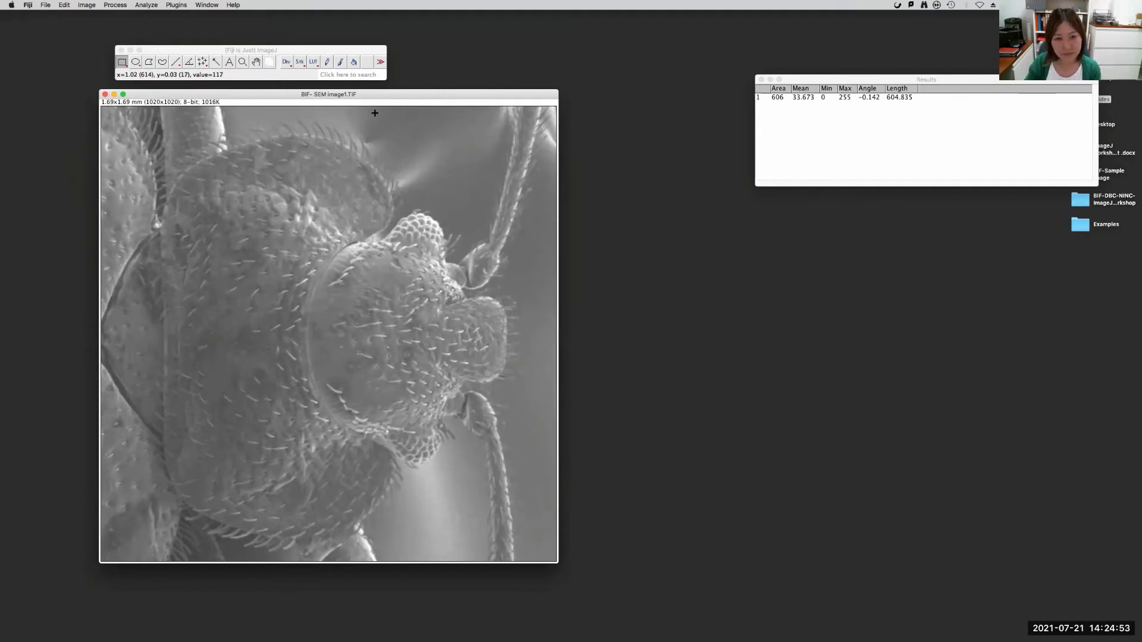
Generate the histogram of the cropped image and place its window beside the image.
left_click(219, 47)
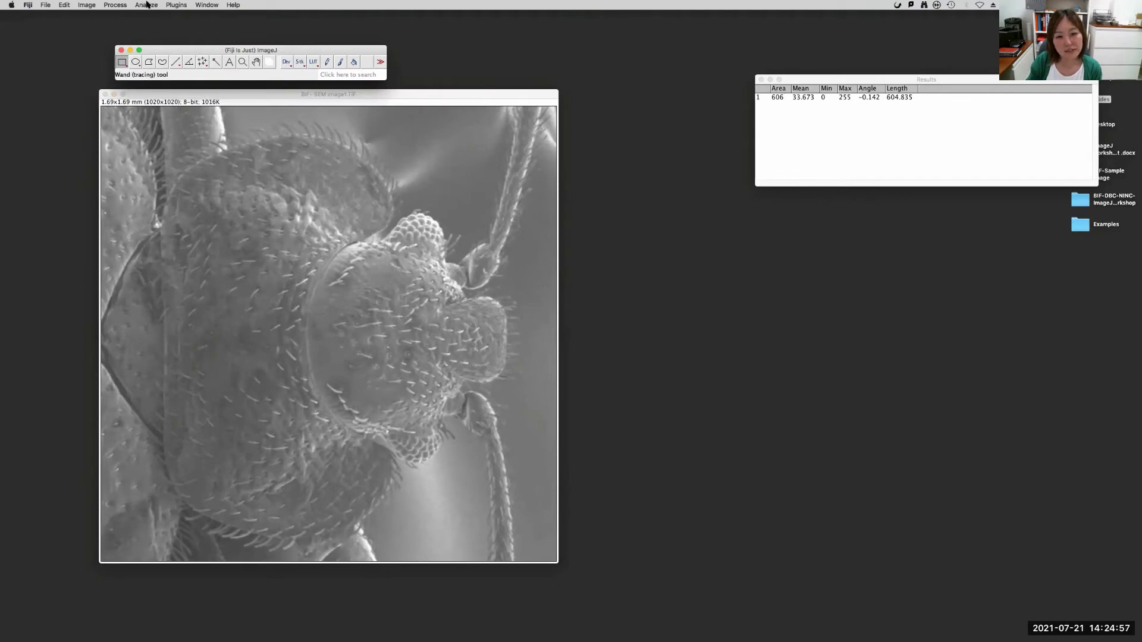
left_click(148, 4)
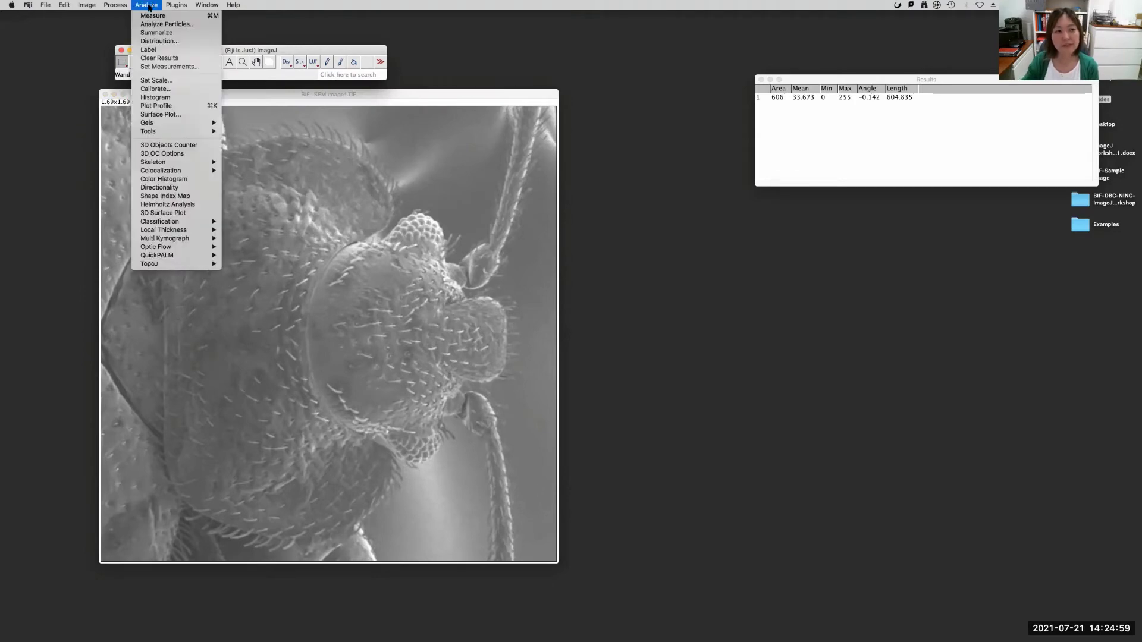
left_click(189, 98)
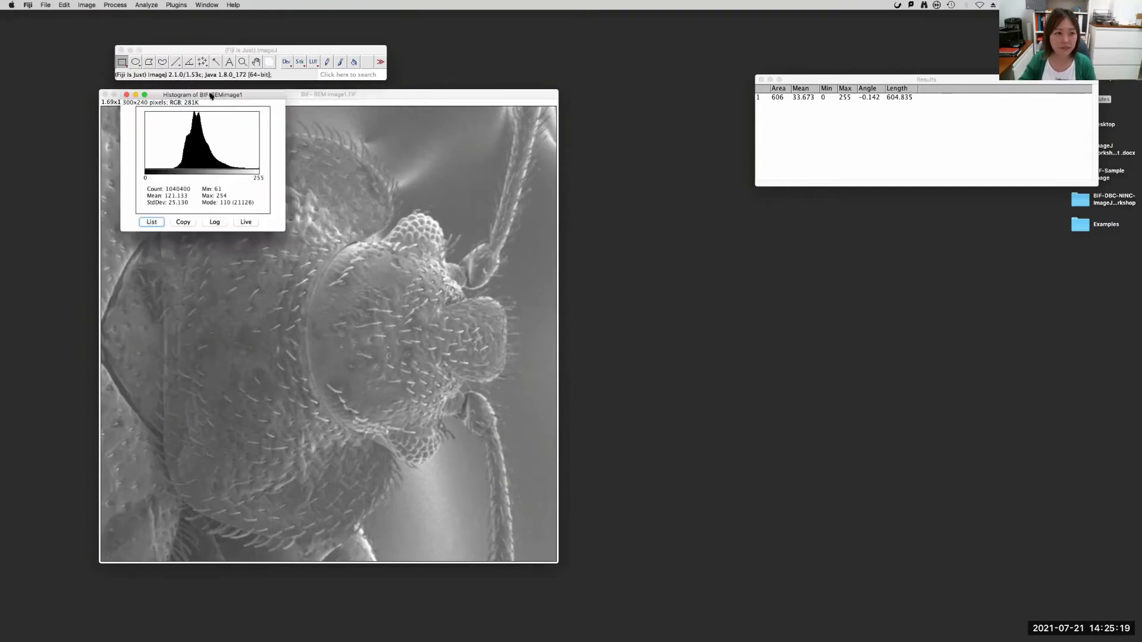
left_click_drag(200, 102, 654, 107)
left_click(414, 96)
left_click_drag(414, 97, 399, 98)
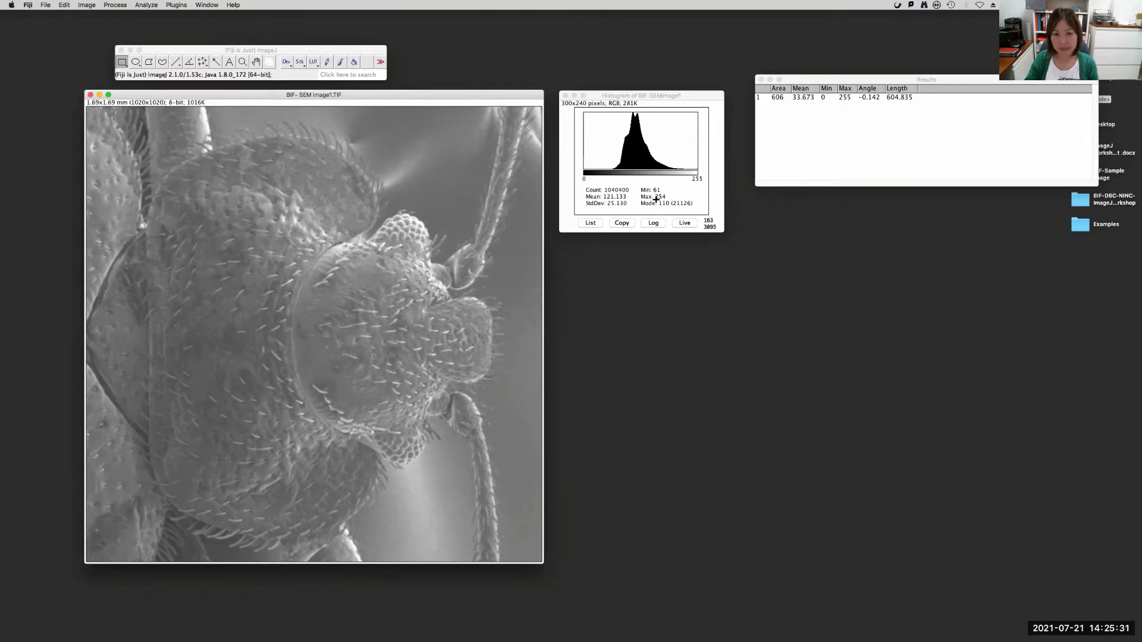
left_click(676, 94)
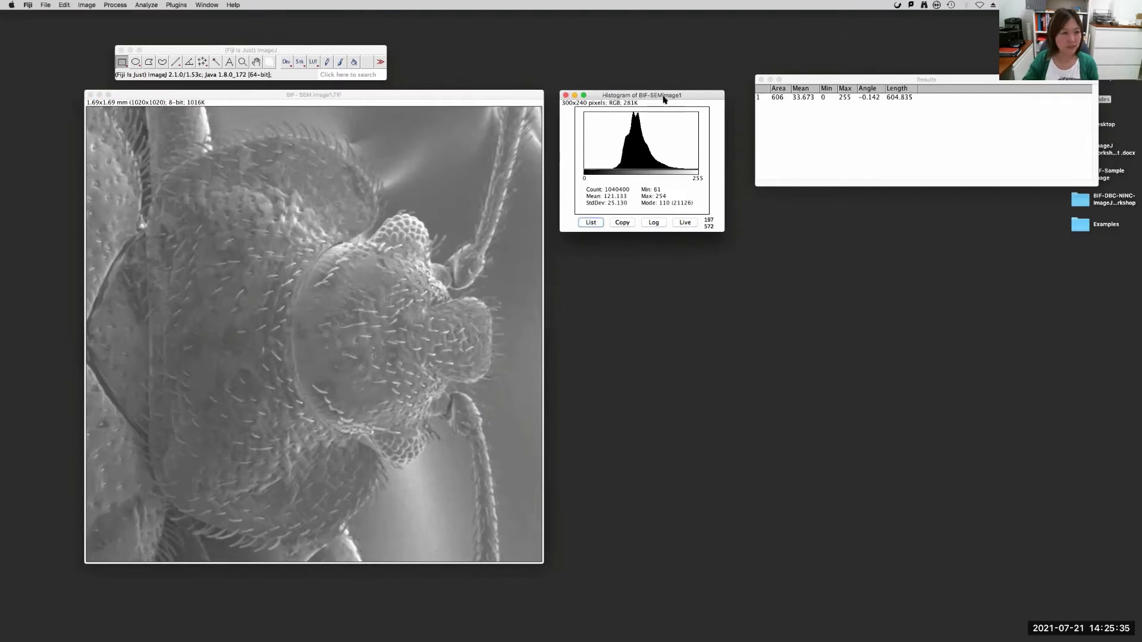
Start the Brightness/Contrast adjustment for the cropped SEM image and place its dialog directly below the histogram.
left_click(88, 5)
left_click(88, 5)
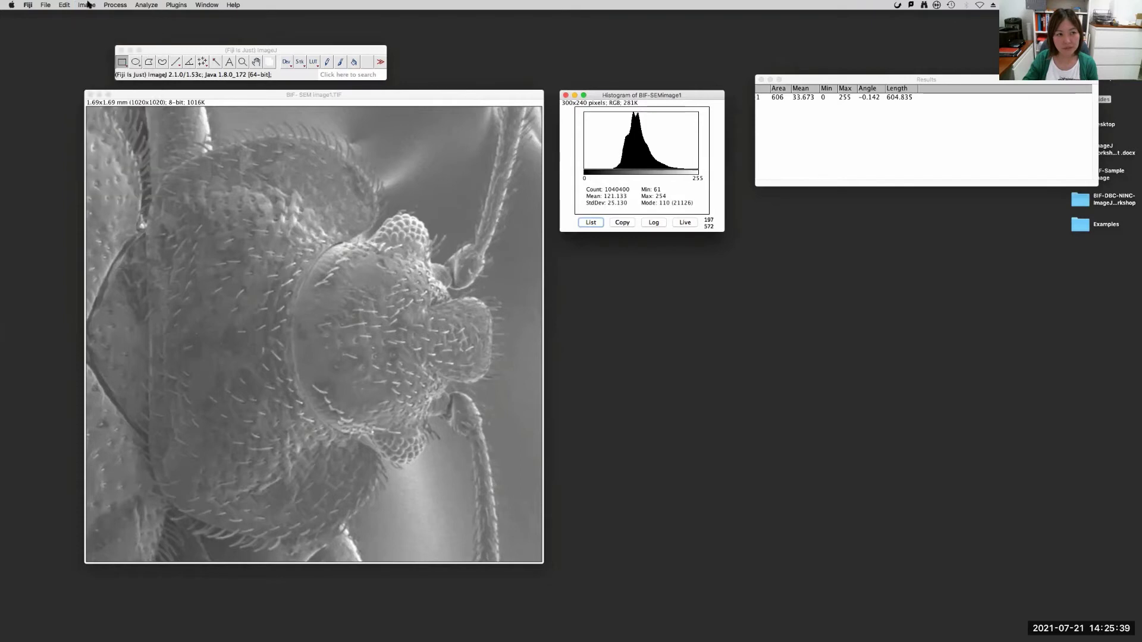
left_click(87, 4)
mouse_move(94, 31)
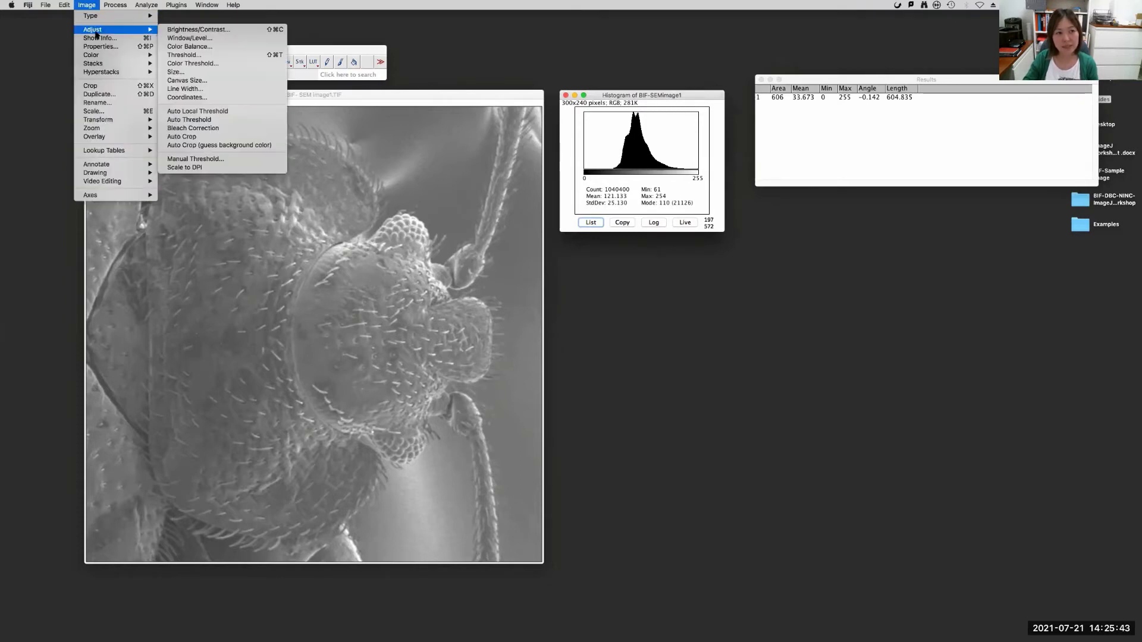
left_click(186, 31)
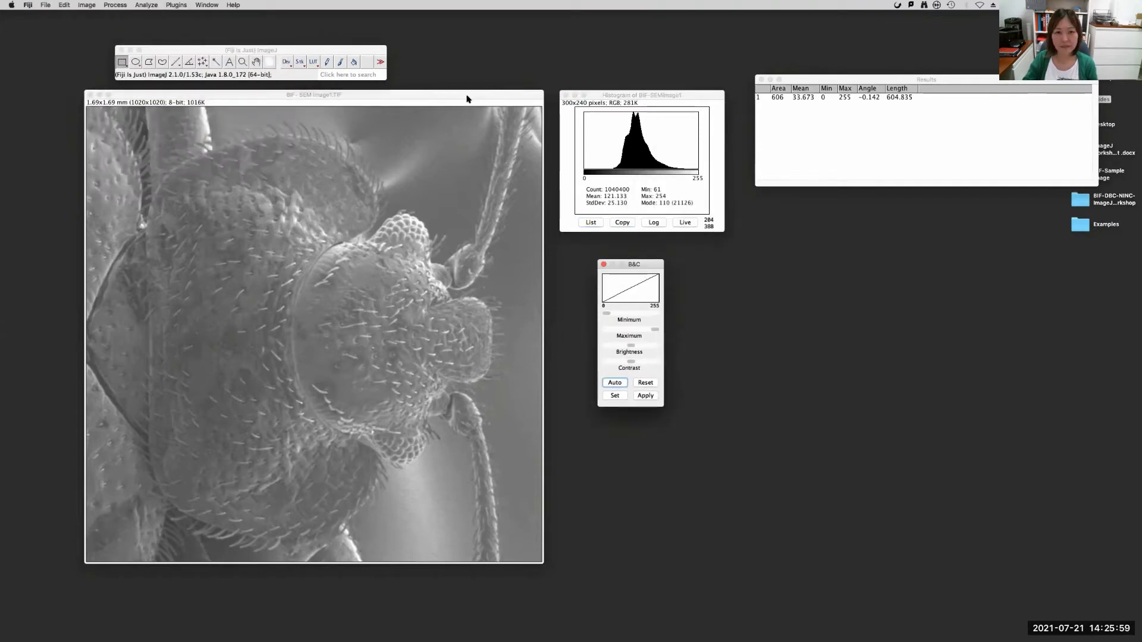
left_click(639, 268)
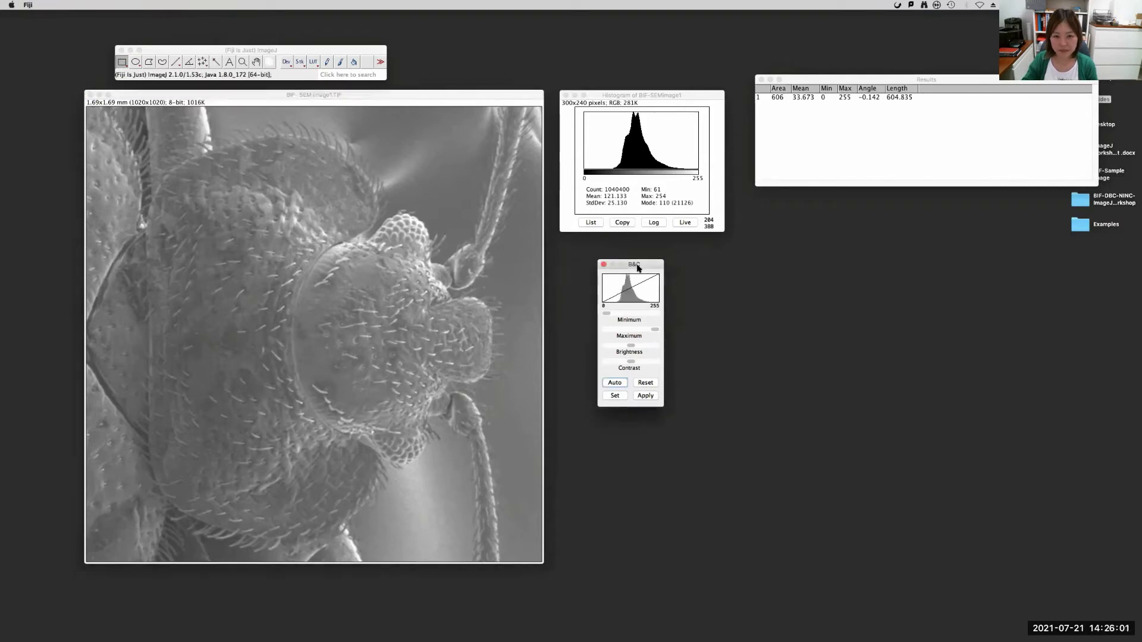
left_click(458, 100)
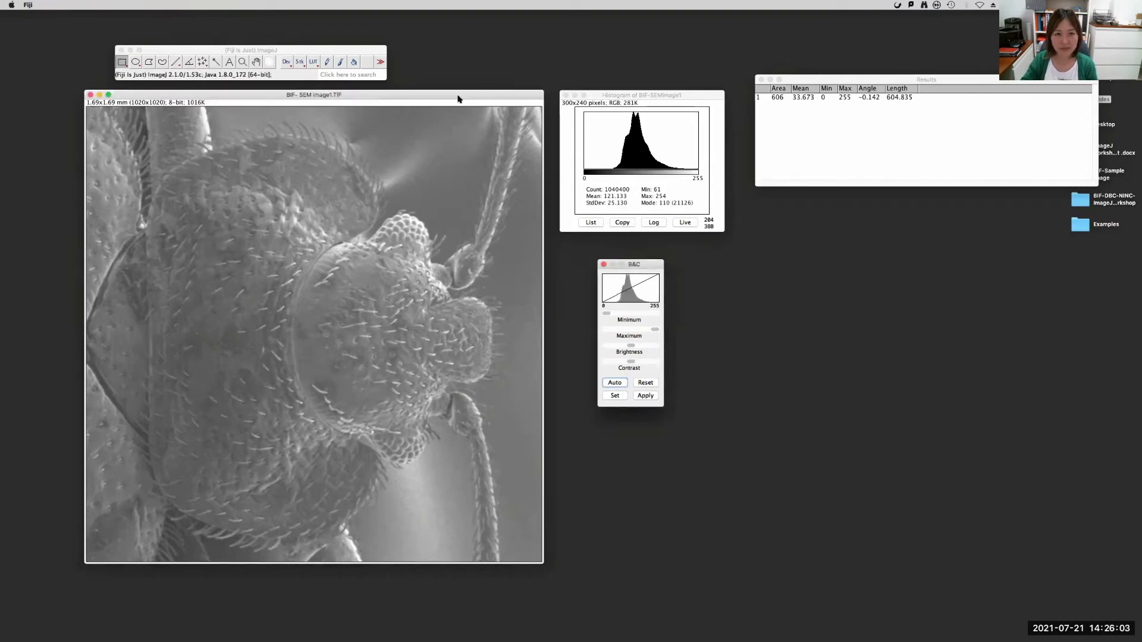
left_click(641, 269)
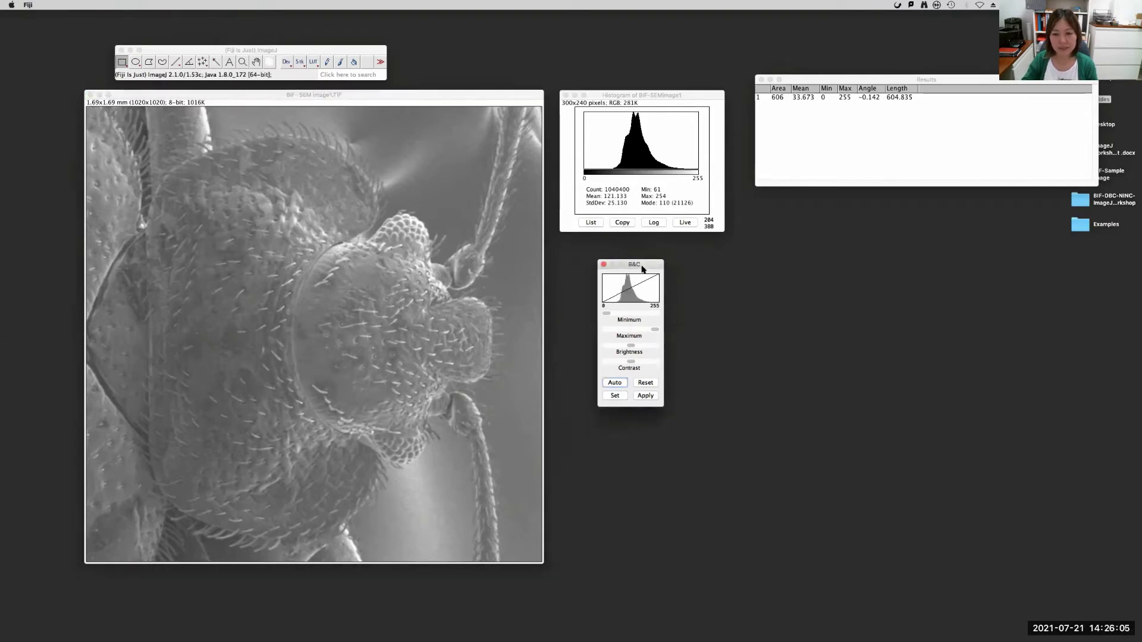
left_click_drag(641, 268, 621, 251)
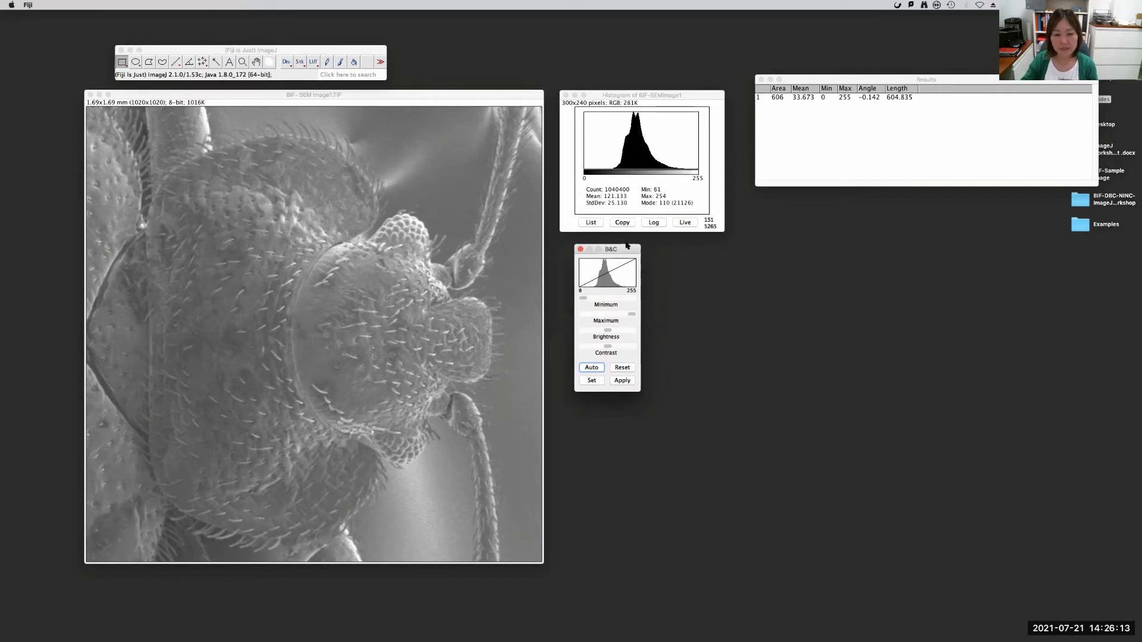
left_click_drag(620, 253, 625, 259)
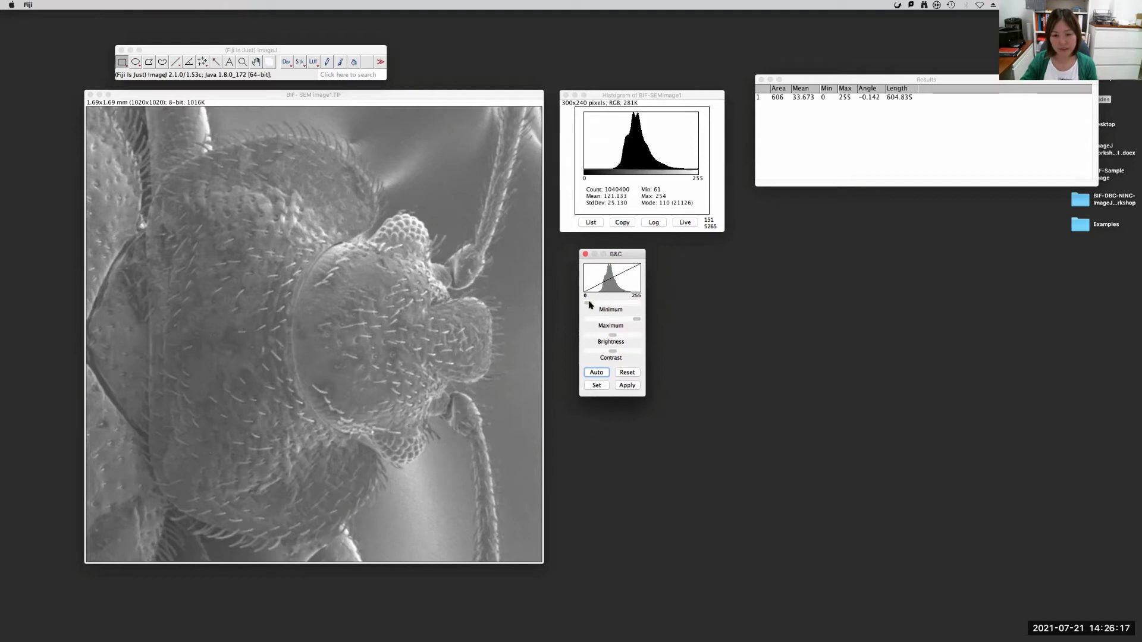
Try minimum display values of 27, 47, 118 and 29 on the cropped image, and reset the display range.
left_click_drag(589, 305, 593, 305)
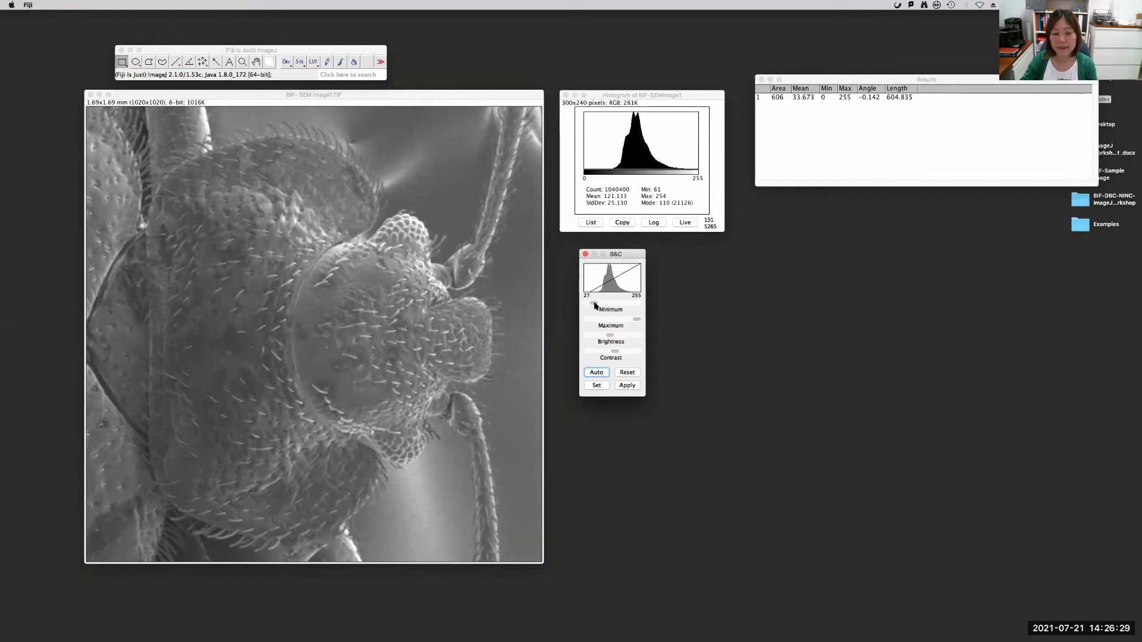
left_click_drag(595, 306, 597, 306)
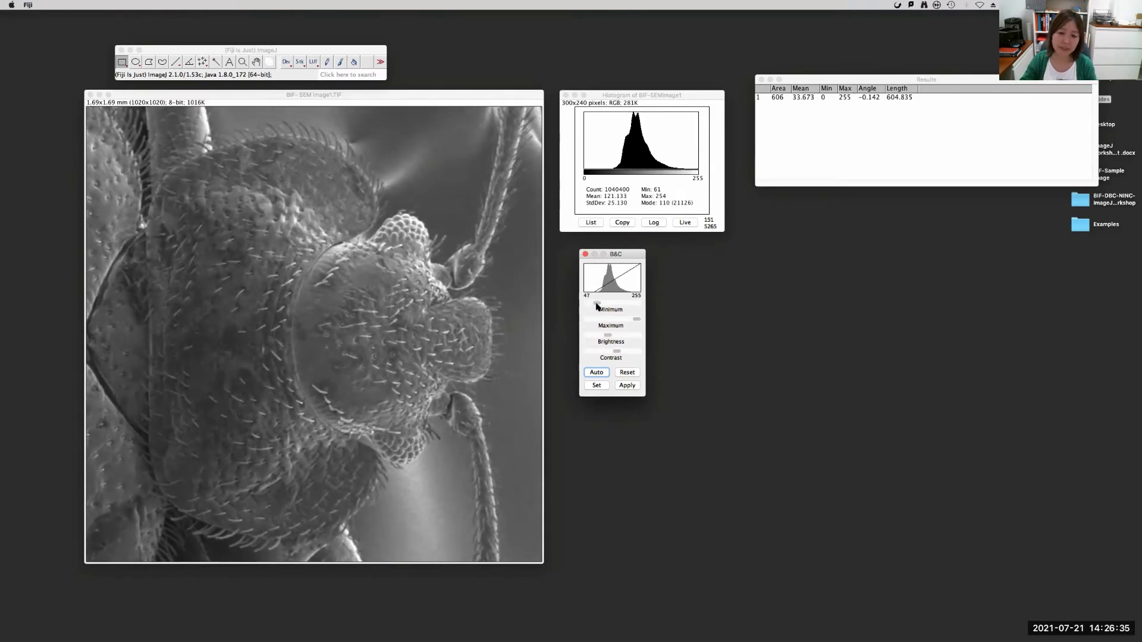
left_click_drag(597, 306, 611, 308)
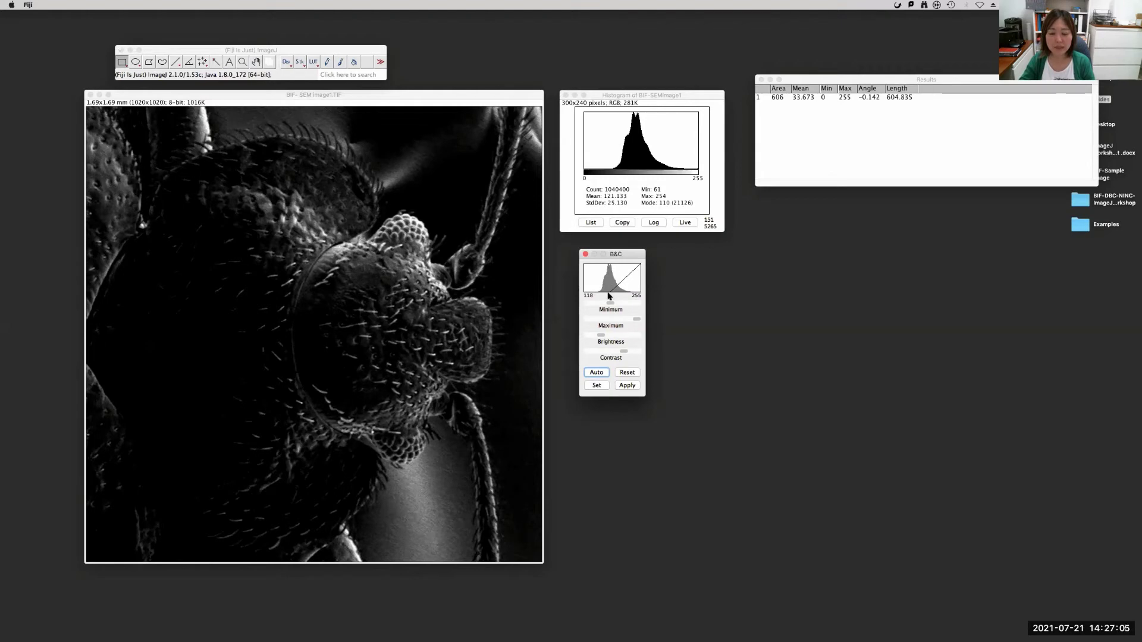
left_click_drag(610, 305, 592, 301)
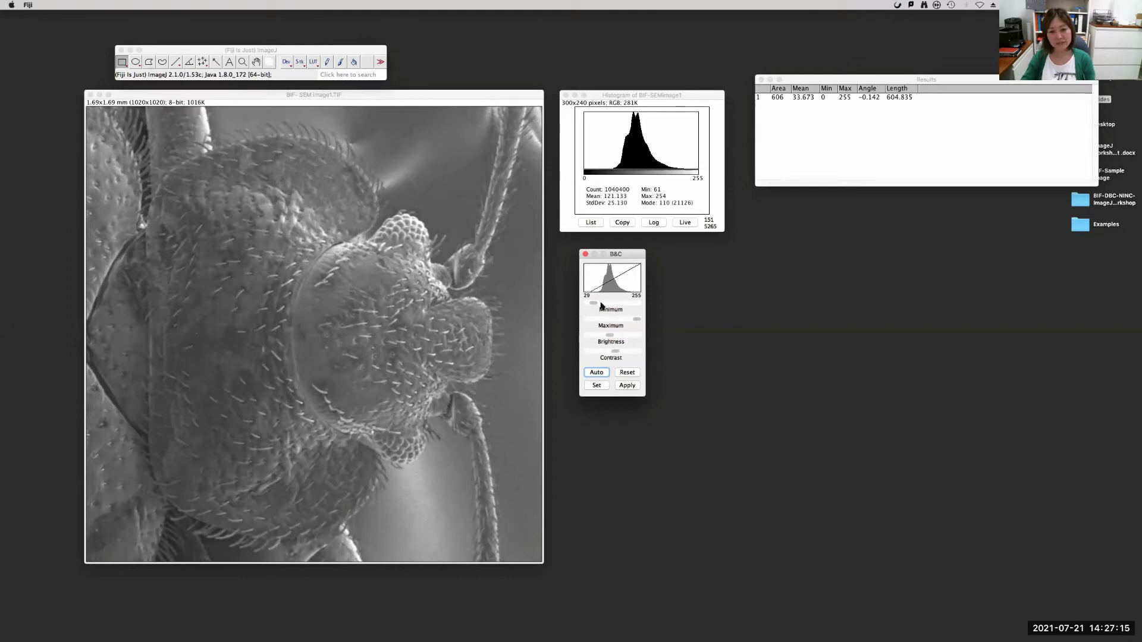
left_click_drag(625, 256, 614, 251)
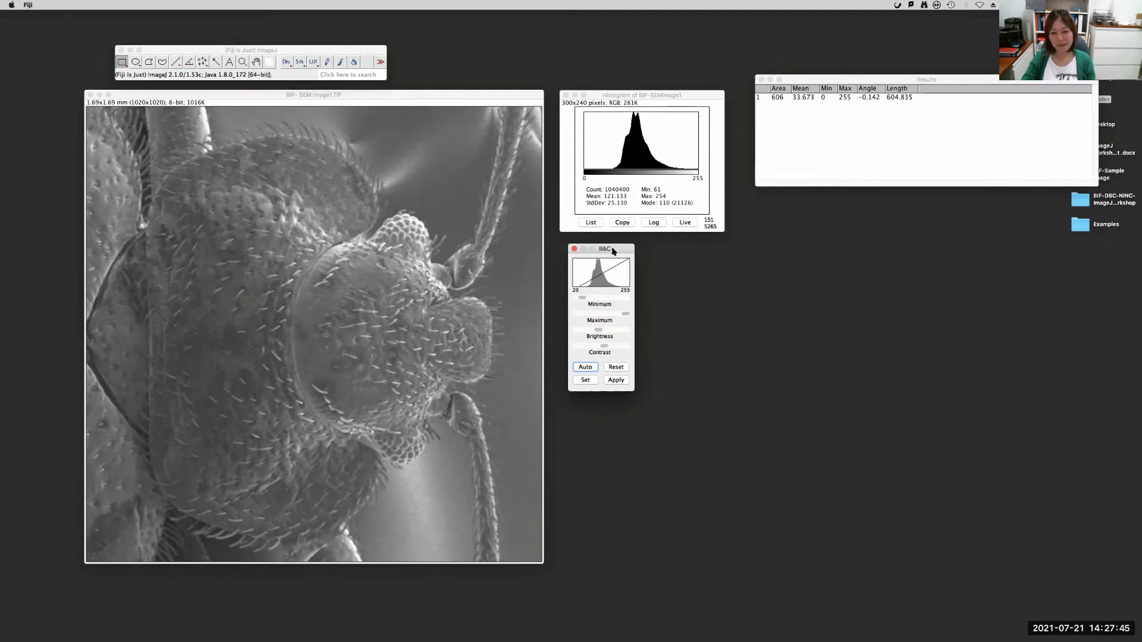
left_click(620, 368)
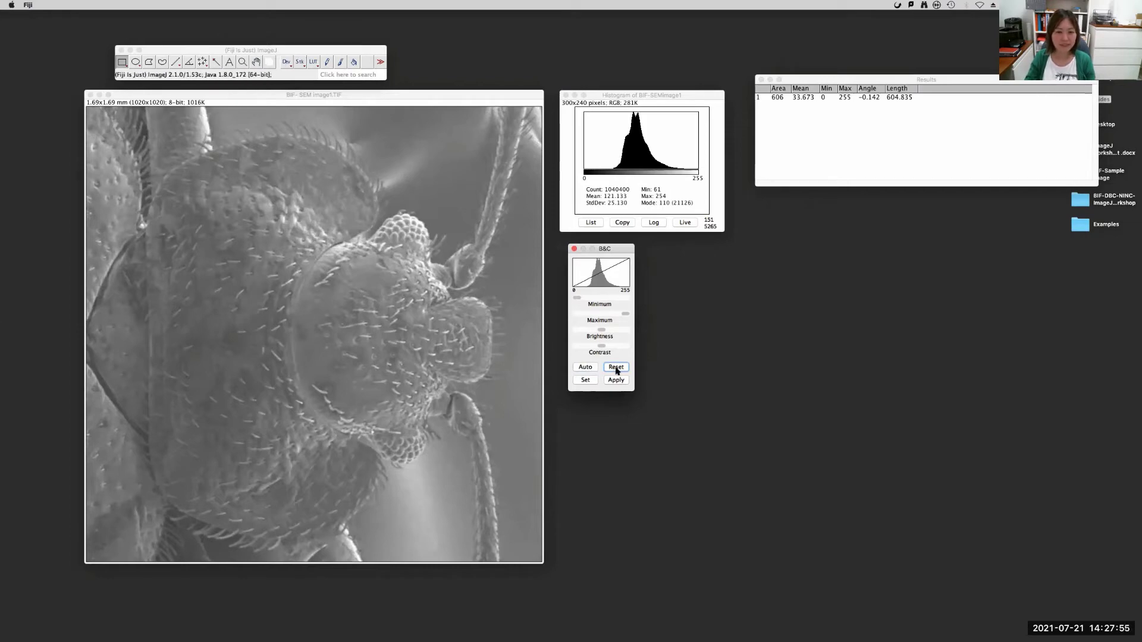
Save the cropped SEM image as a TIFF named "BIF- SEM image1 cropped.tif" in the BIF-Sample image folder.
left_click(341, 102)
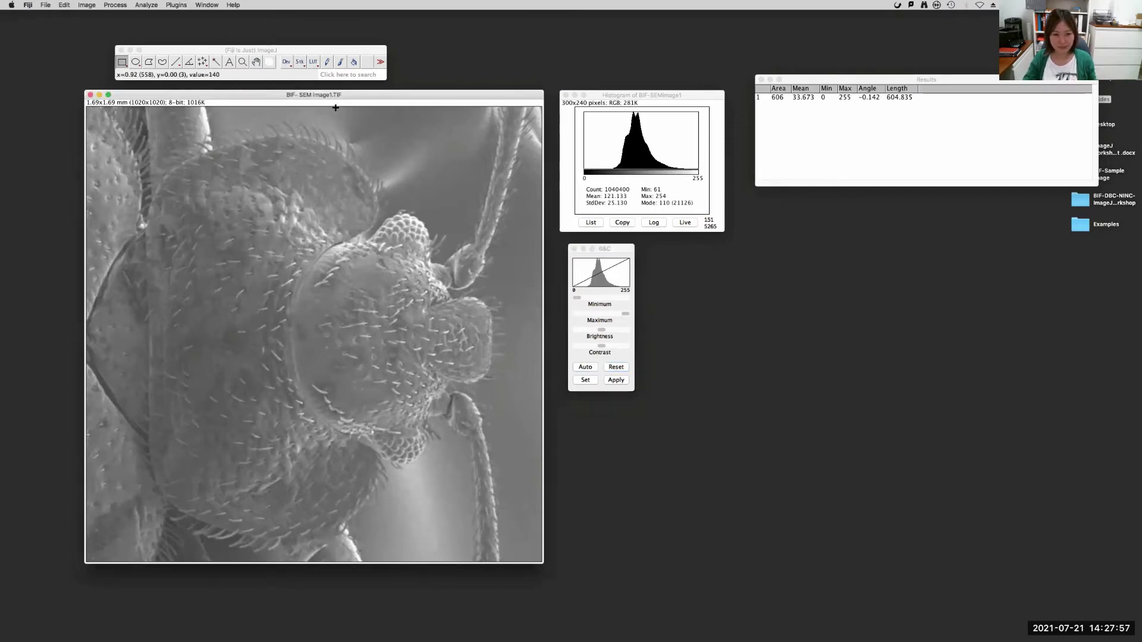
left_click(46, 5)
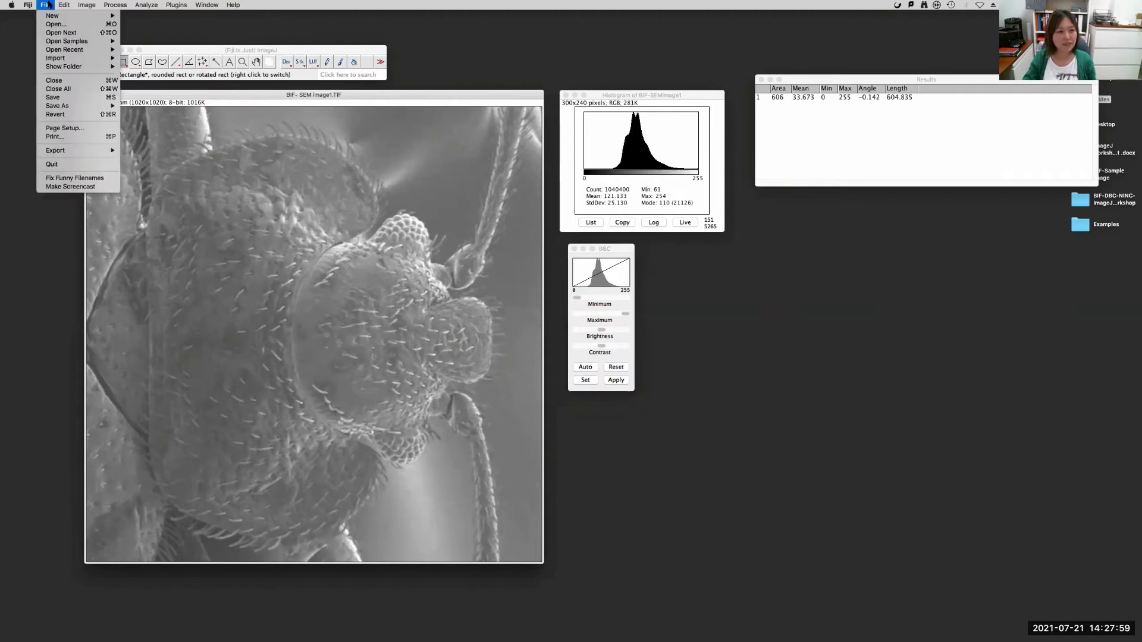
mouse_move(74, 108)
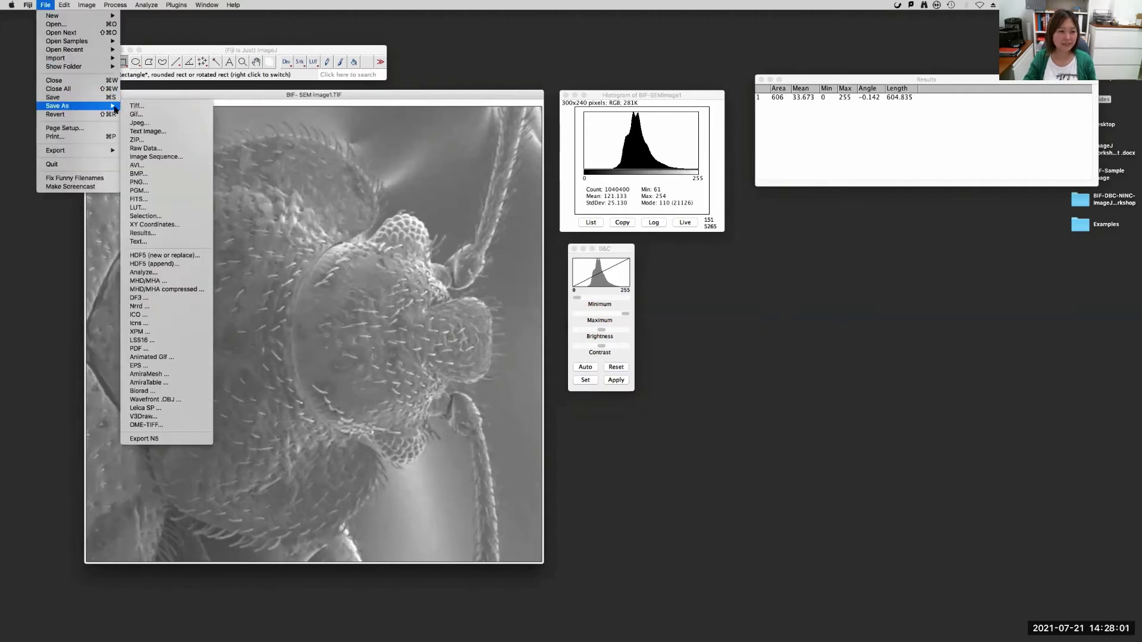
left_click(126, 107)
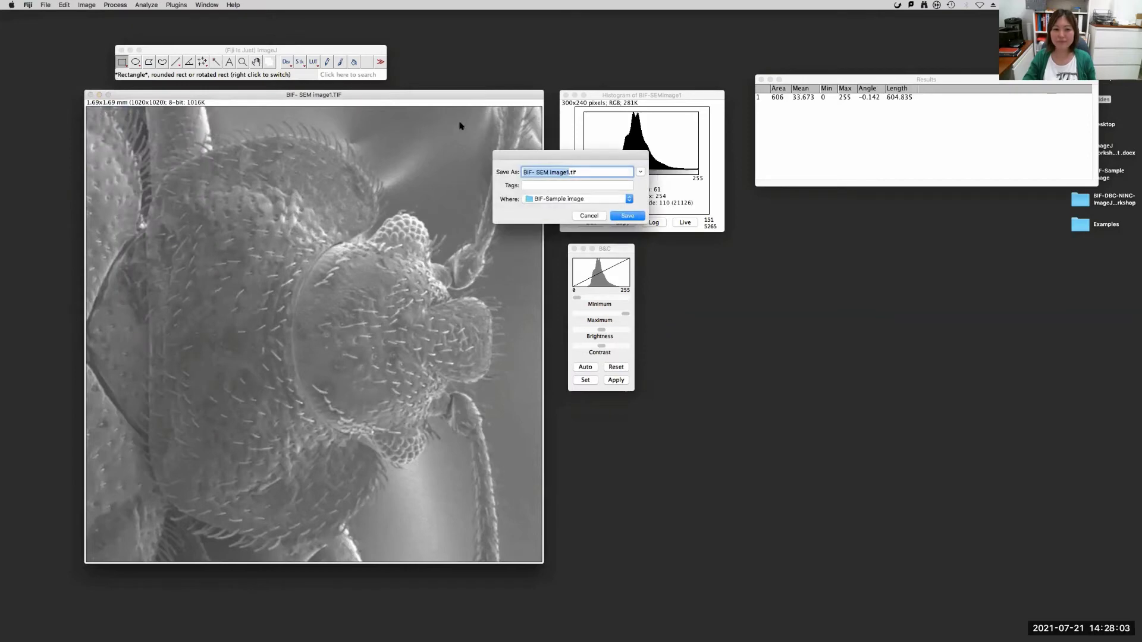
left_click(567, 173)
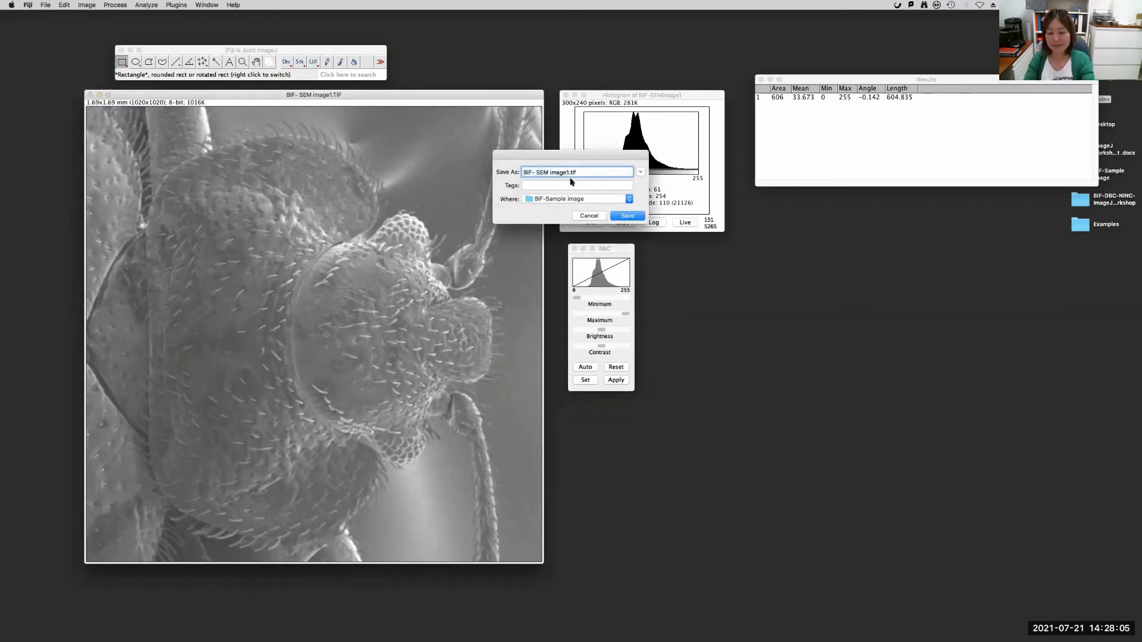
type("cropped")
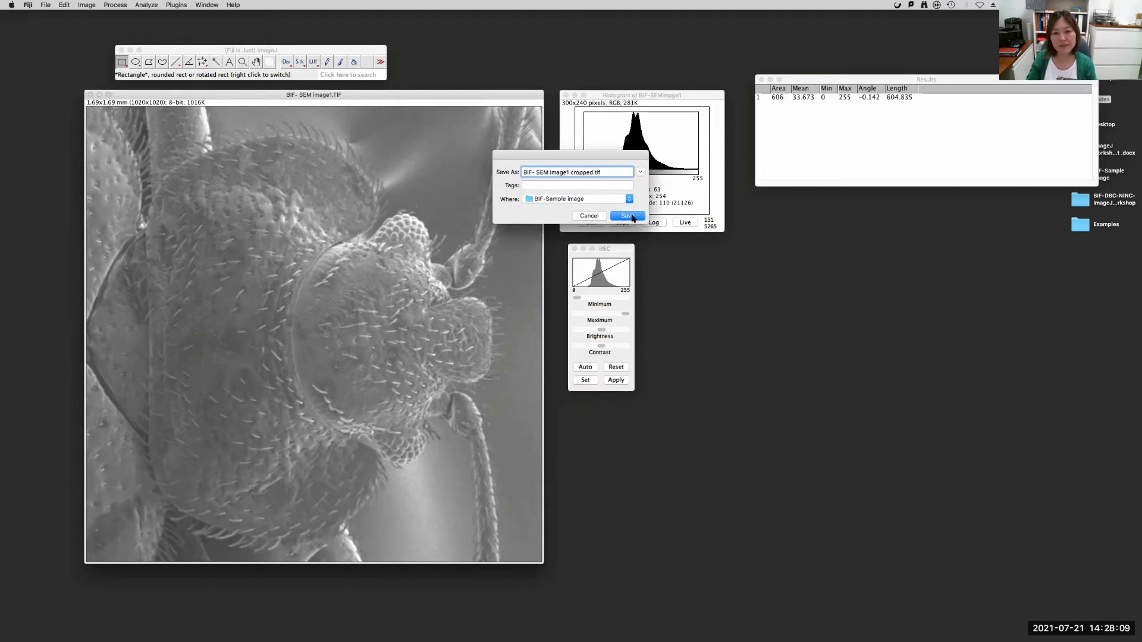
left_click(628, 216)
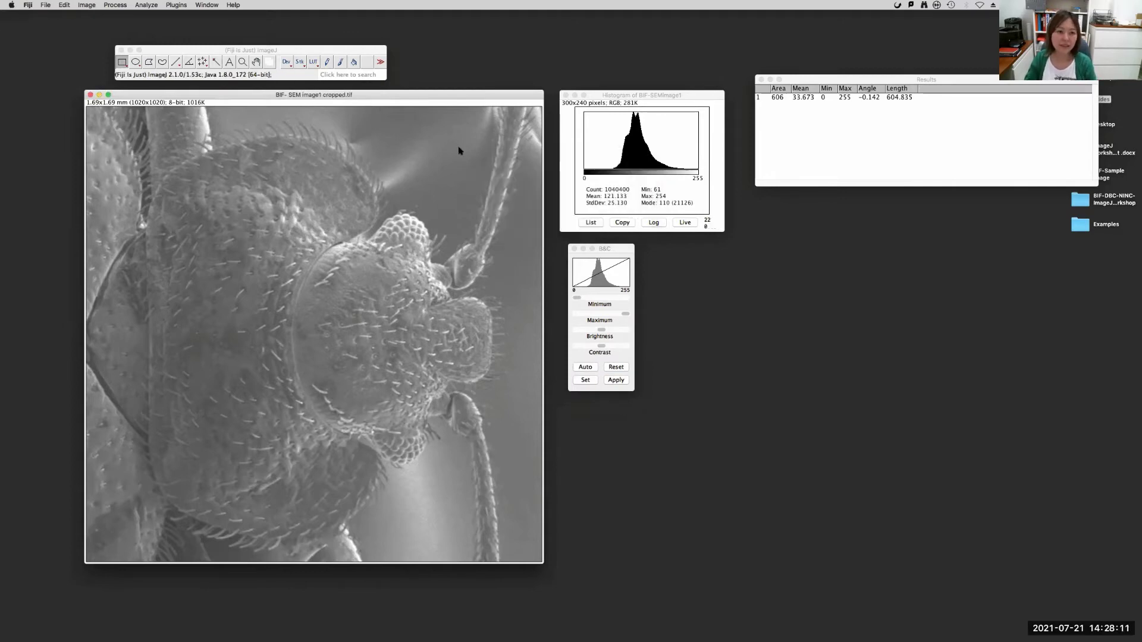
Raise the minimum display value of the saved cropped image to 29 and apply it to the pixel values.
left_click(607, 249)
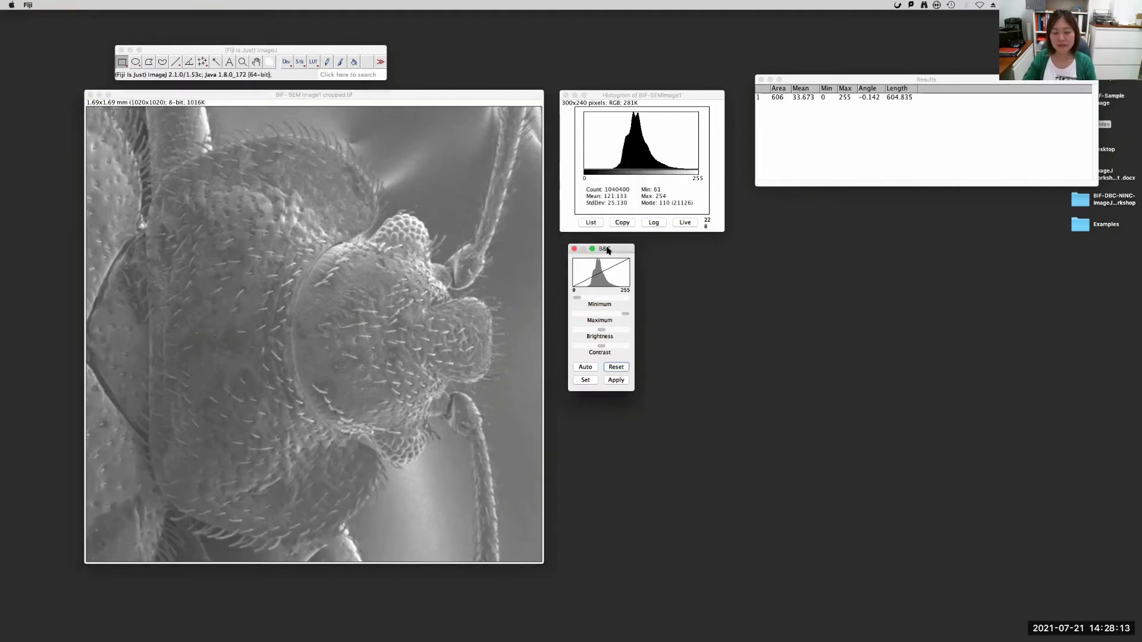
left_click_drag(578, 298, 583, 300)
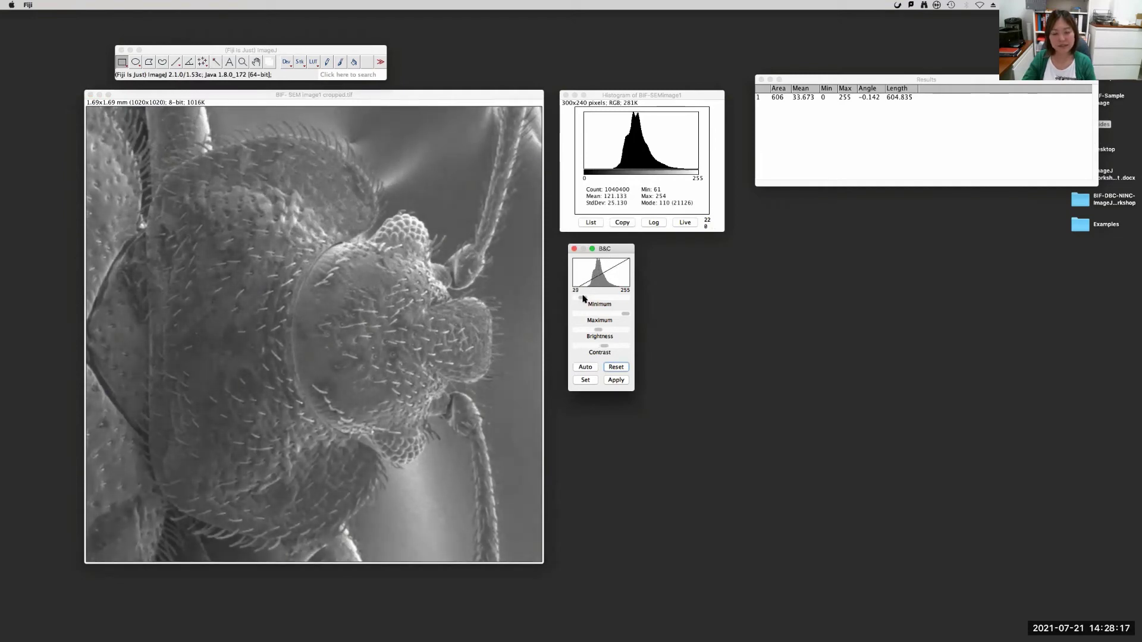
left_click(616, 381)
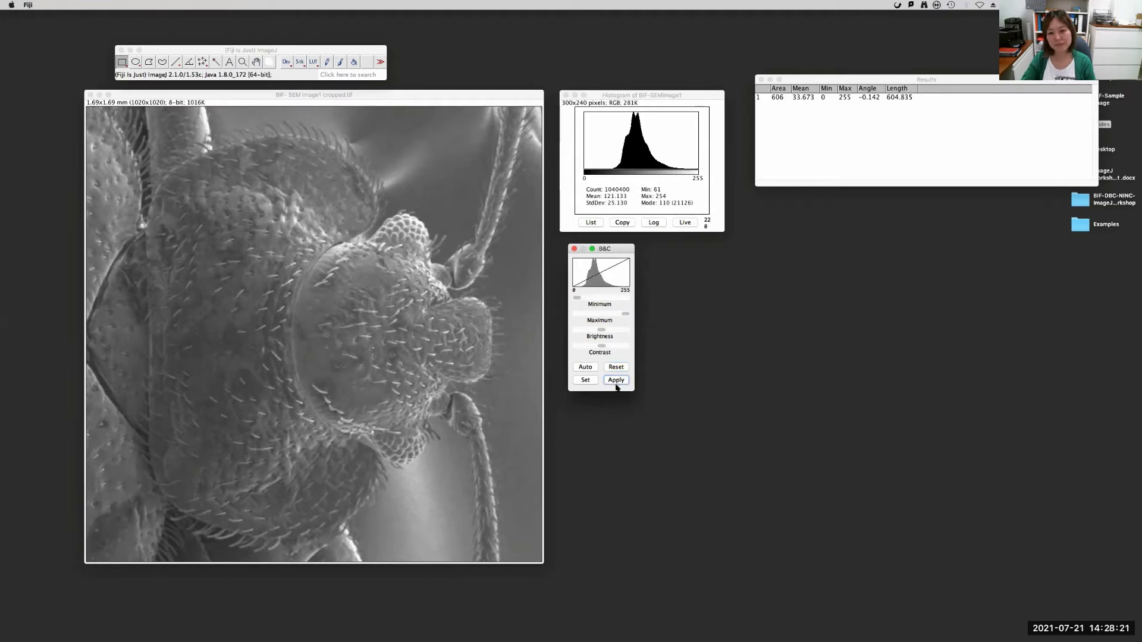
Move the Brightness/Contrast dialog clear of the histogram and turn on live updating of the histogram for the cropped image.
left_click_drag(621, 249, 611, 295)
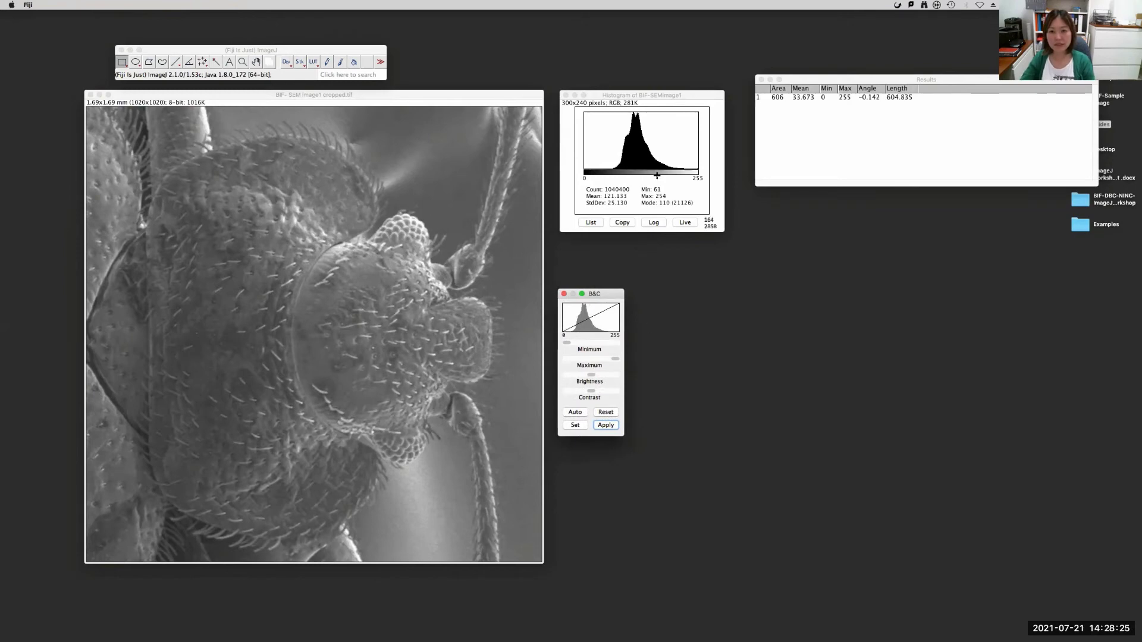
left_click(687, 223)
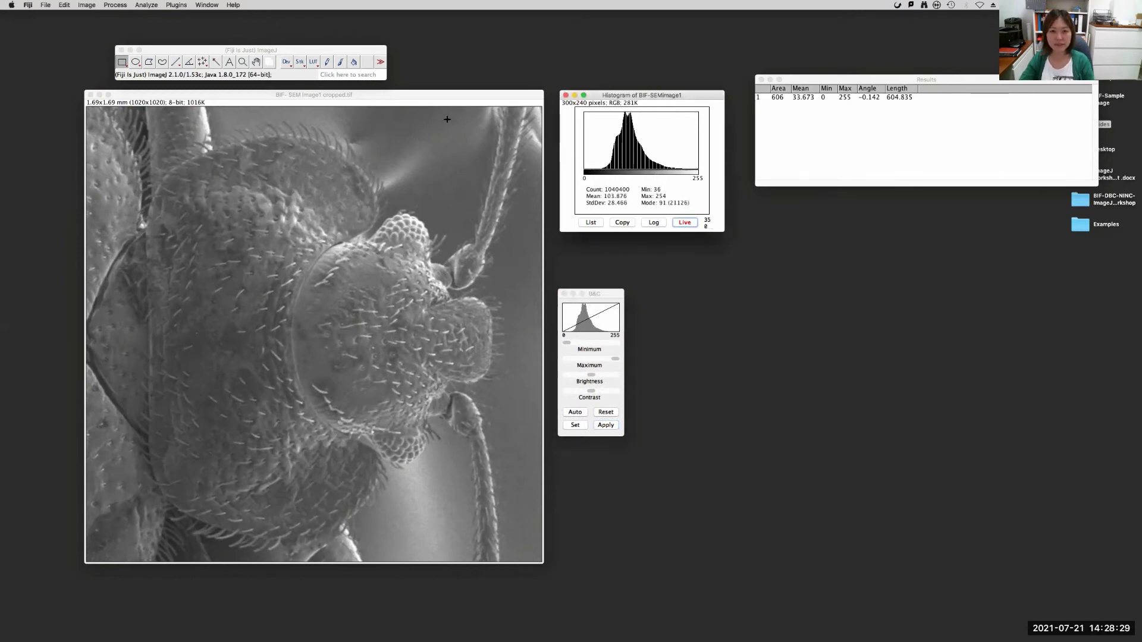
left_click(446, 96)
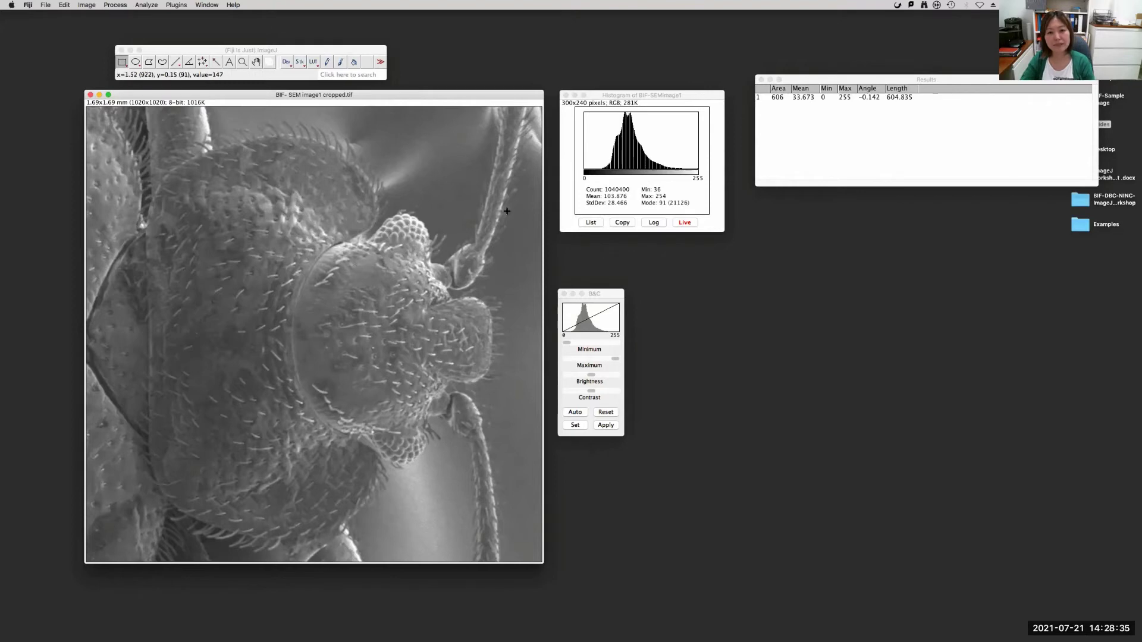
Close the Brightness/Contrast dialog and the old histogram window.
left_click(607, 297)
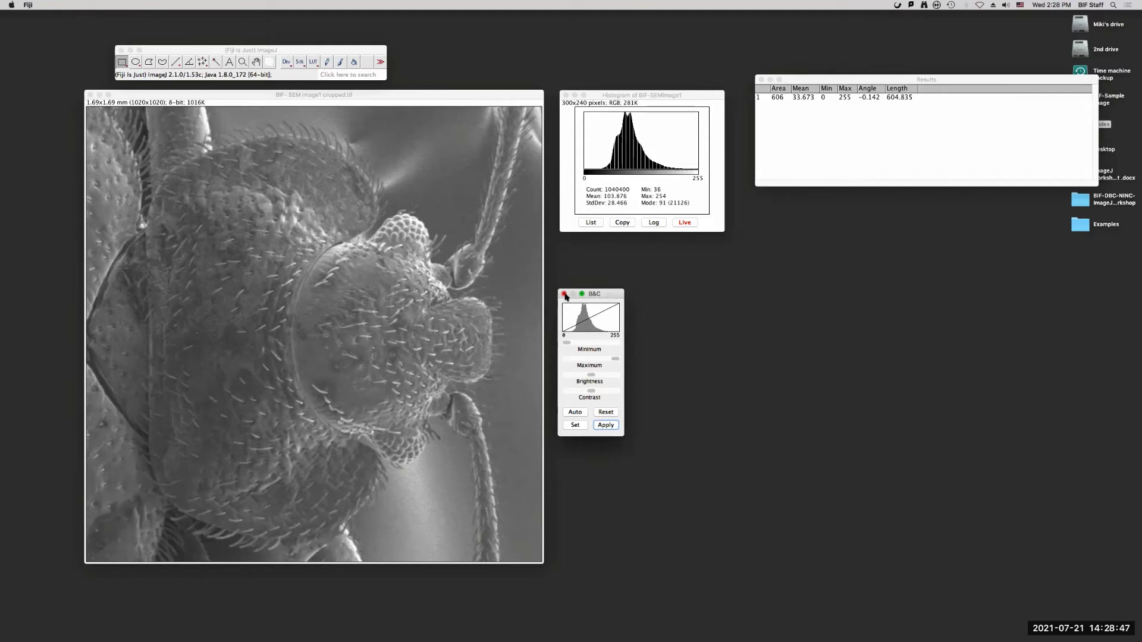
left_click(564, 296)
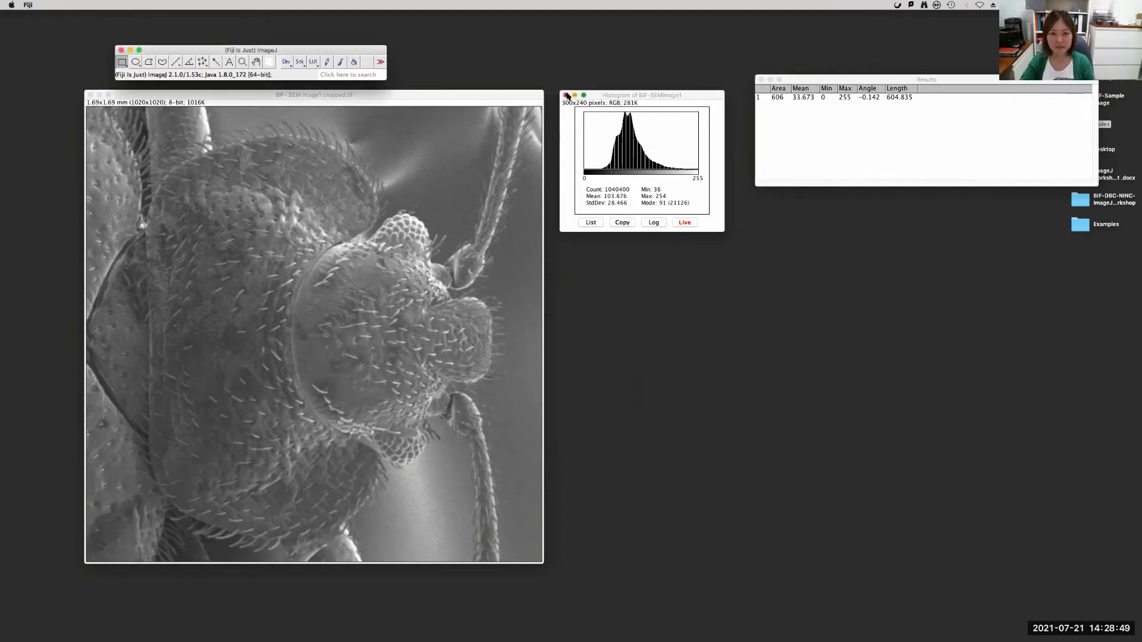
left_click(565, 95)
Generate a new histogram of the contrast-adjusted cropped image, and return to the image.
left_click(467, 112)
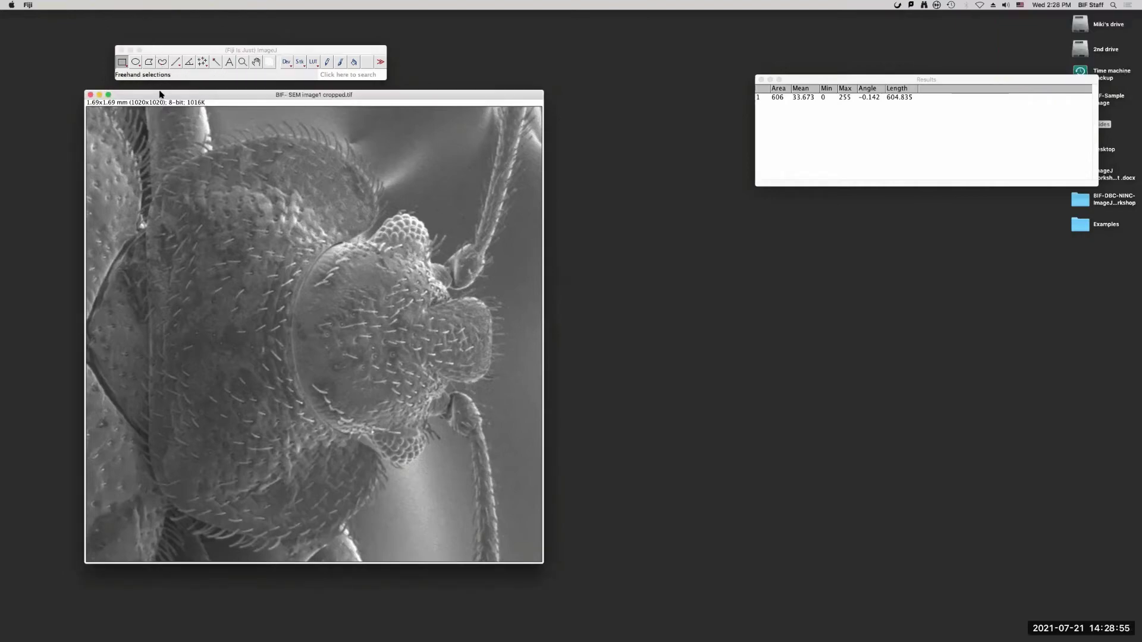
left_click(165, 49)
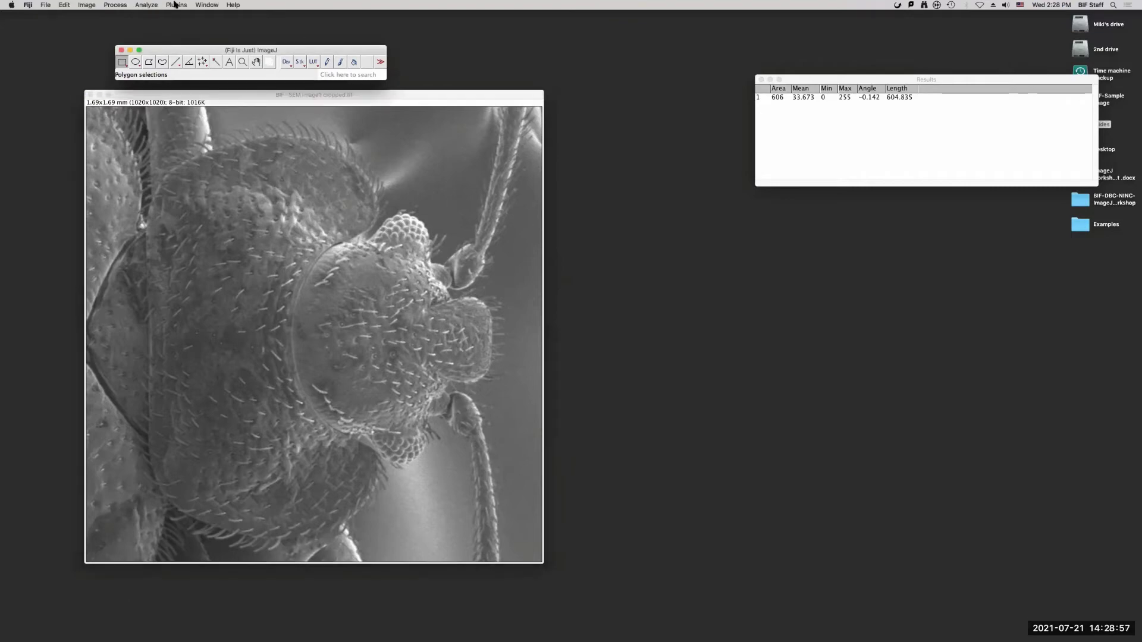
left_click(149, 5)
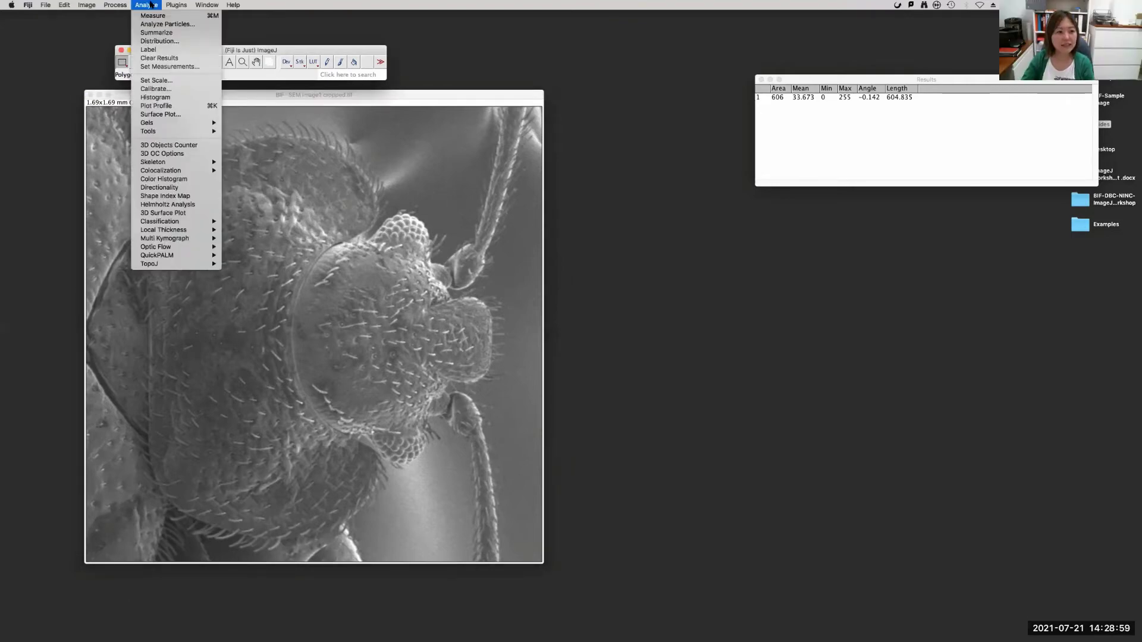
left_click(182, 99)
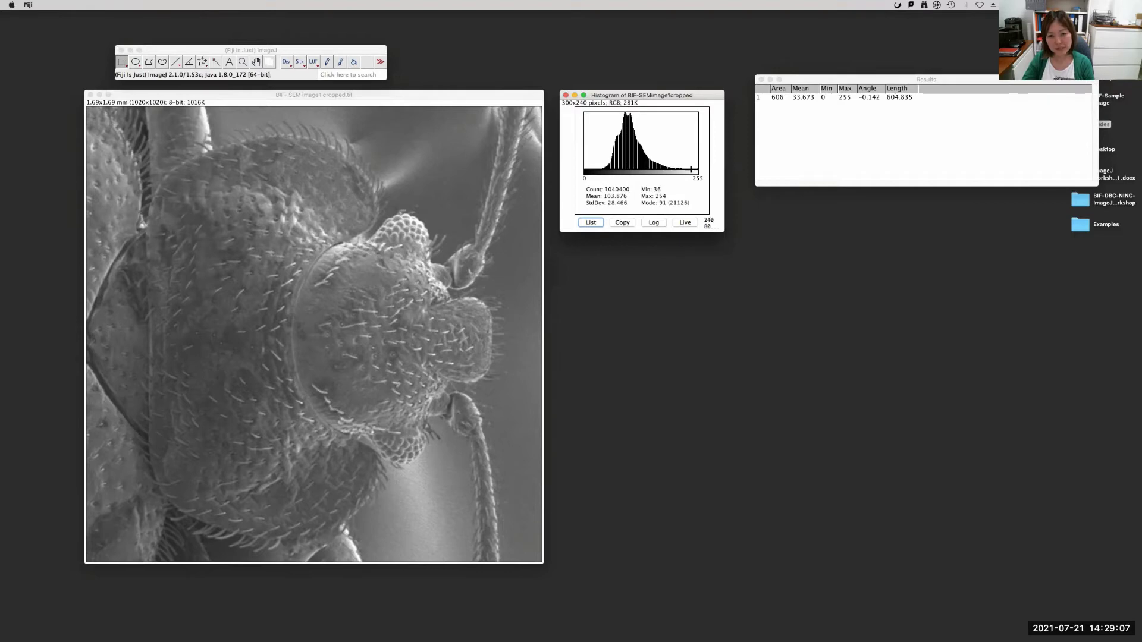
left_click(446, 99)
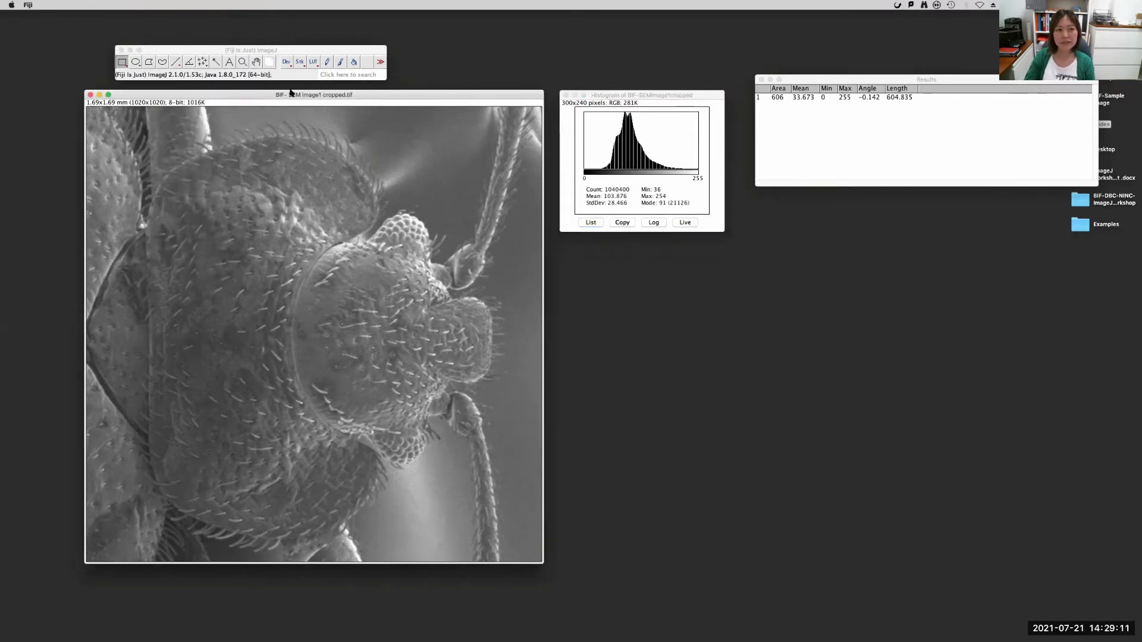
left_click(216, 54)
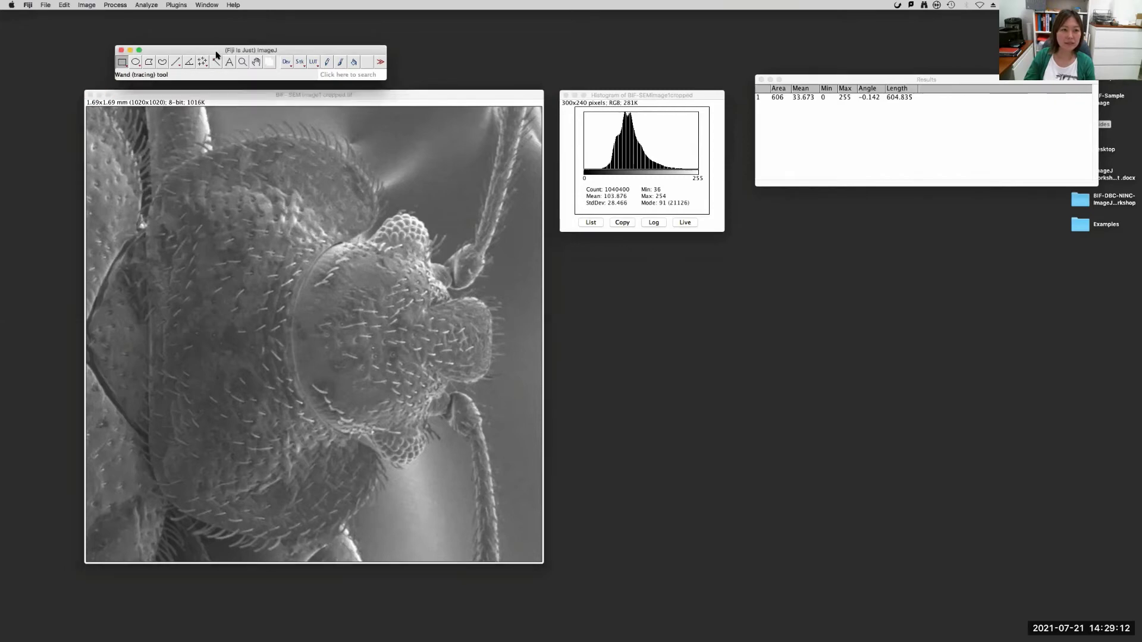
Reopen the Brightness/Contrast dialog, dismiss the console, and place the dialog directly beneath the histogram for comparison.
left_click(87, 5)
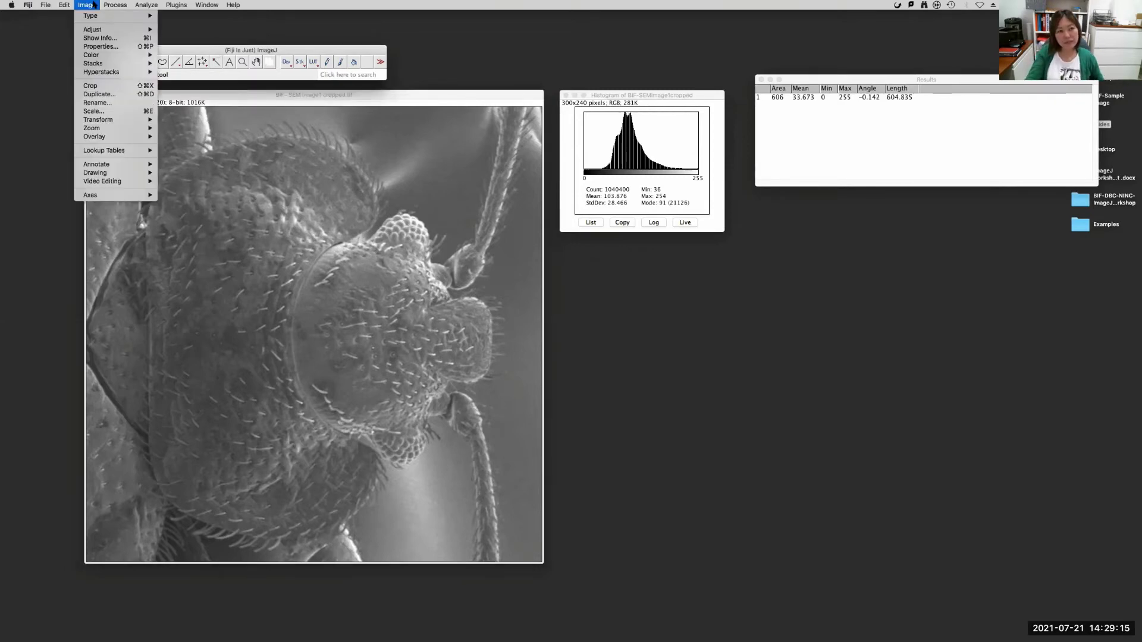
mouse_move(98, 33)
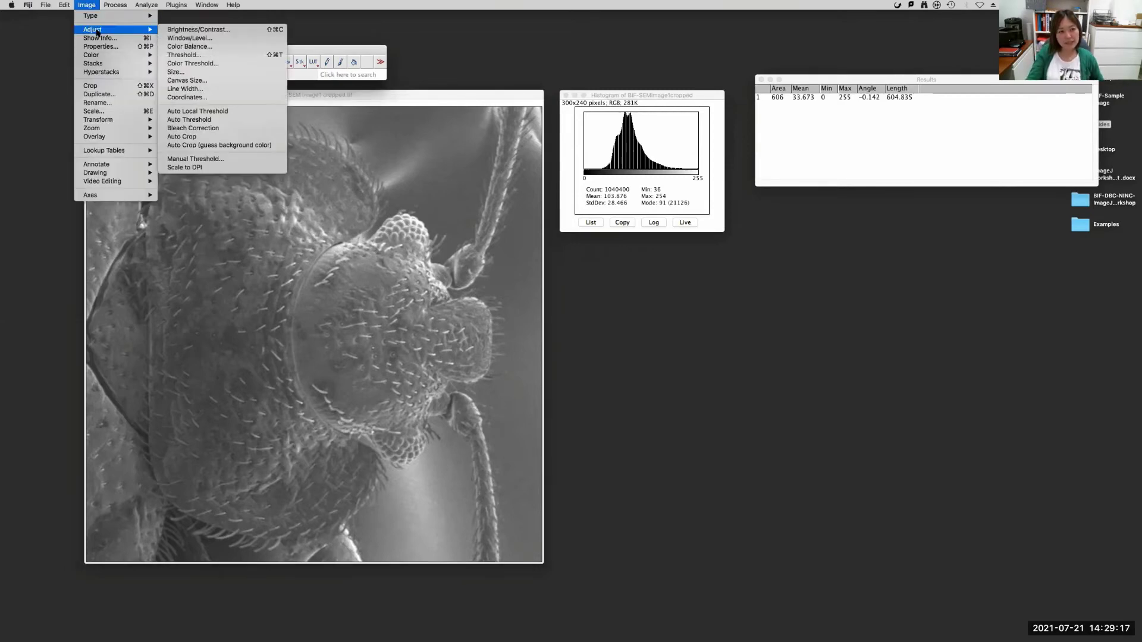
left_click(174, 31)
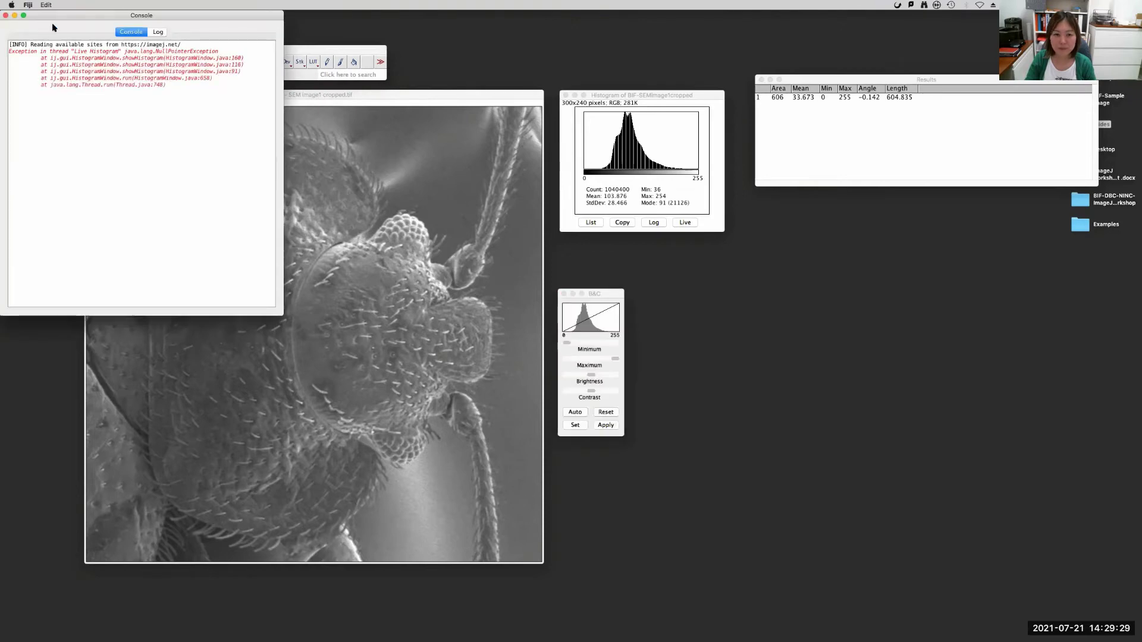
left_click(5, 15)
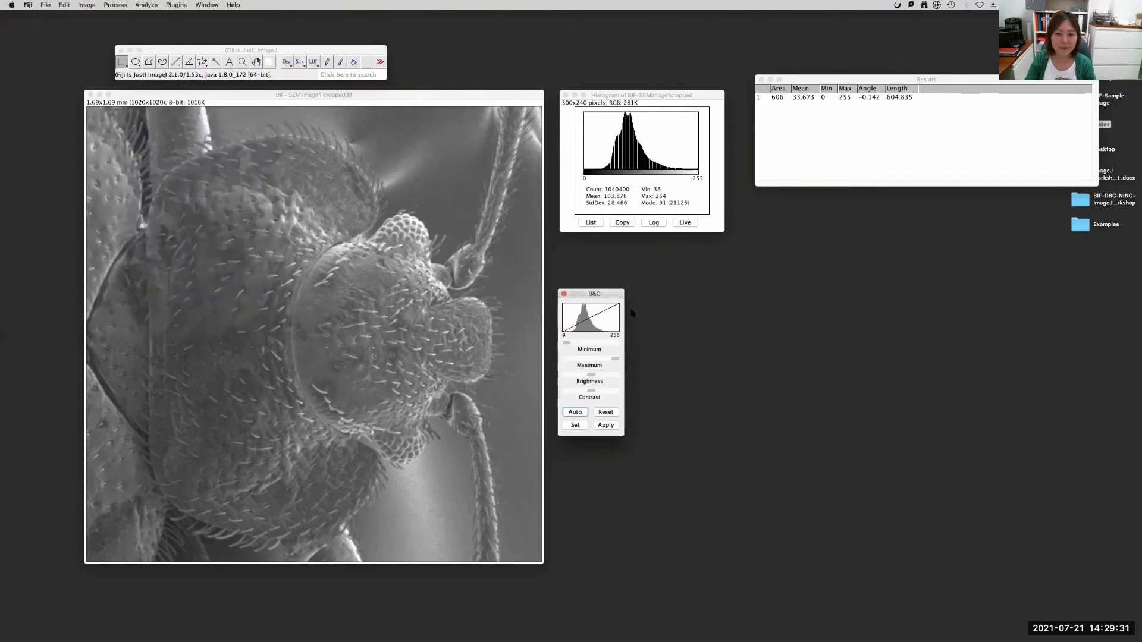
left_click_drag(605, 296, 619, 284)
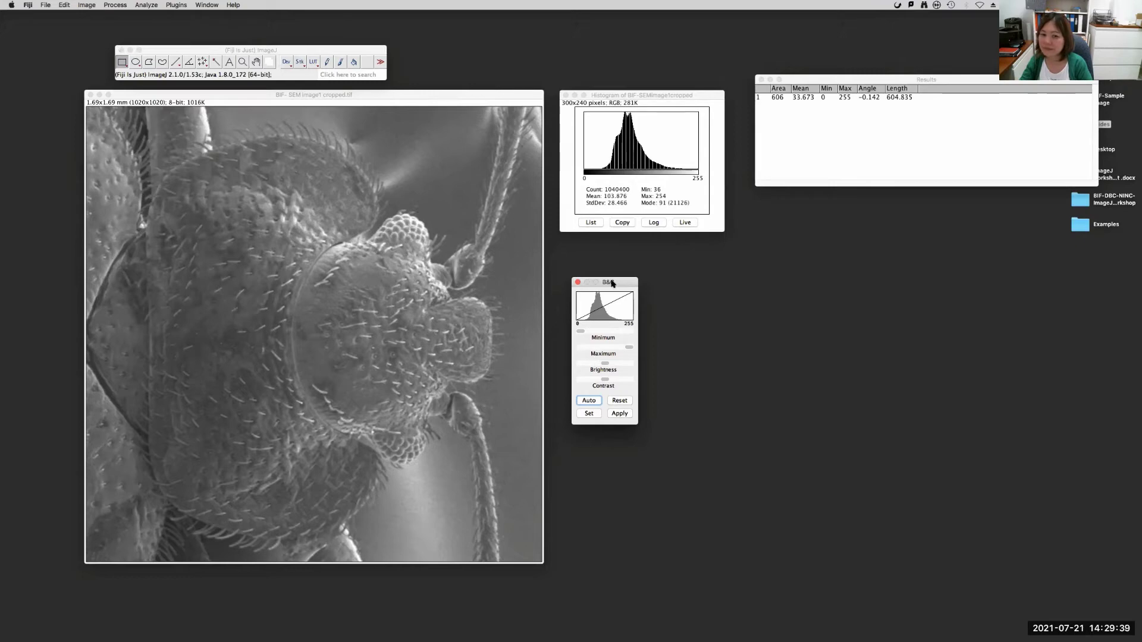
left_click_drag(607, 279, 600, 270)
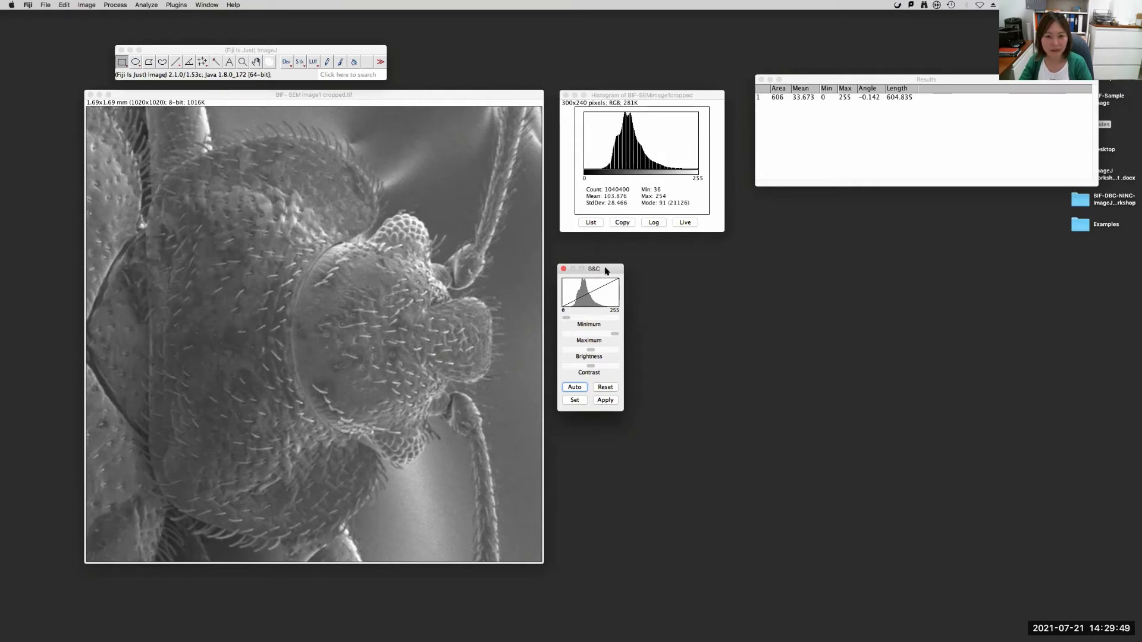
left_click_drag(606, 271, 624, 241)
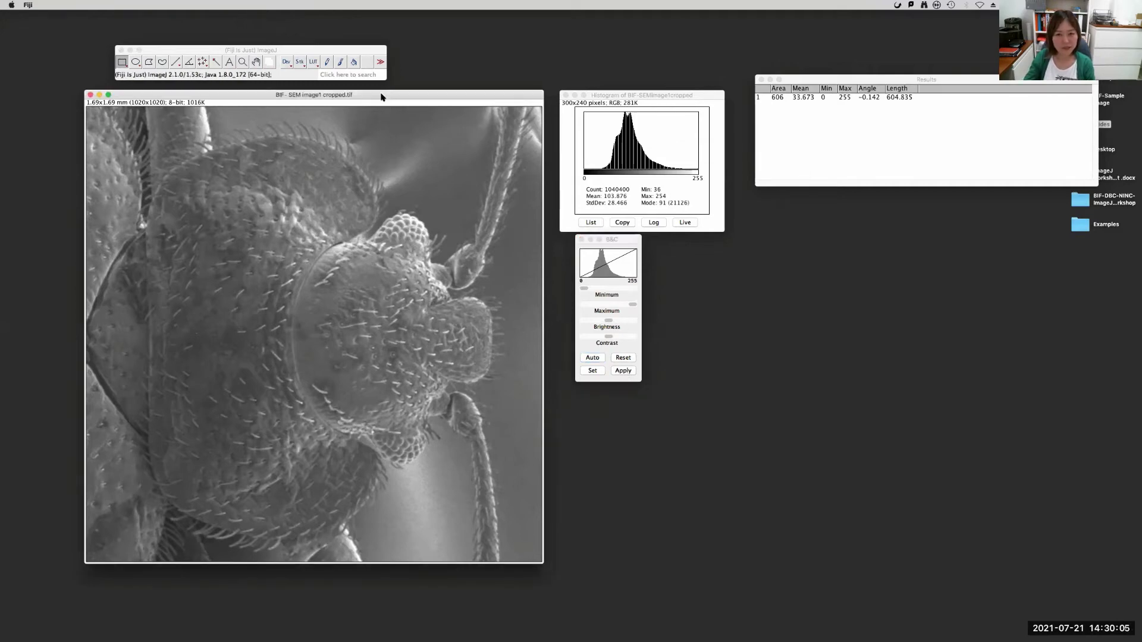
left_click(639, 94)
left_click_drag(640, 94, 639, 91)
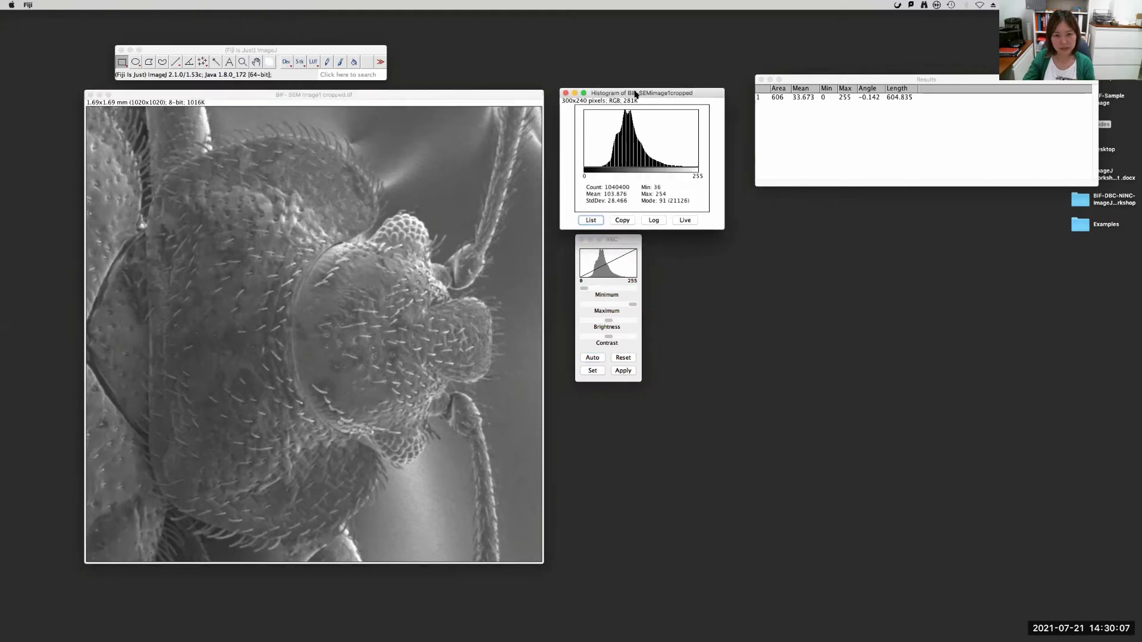
left_click(433, 97)
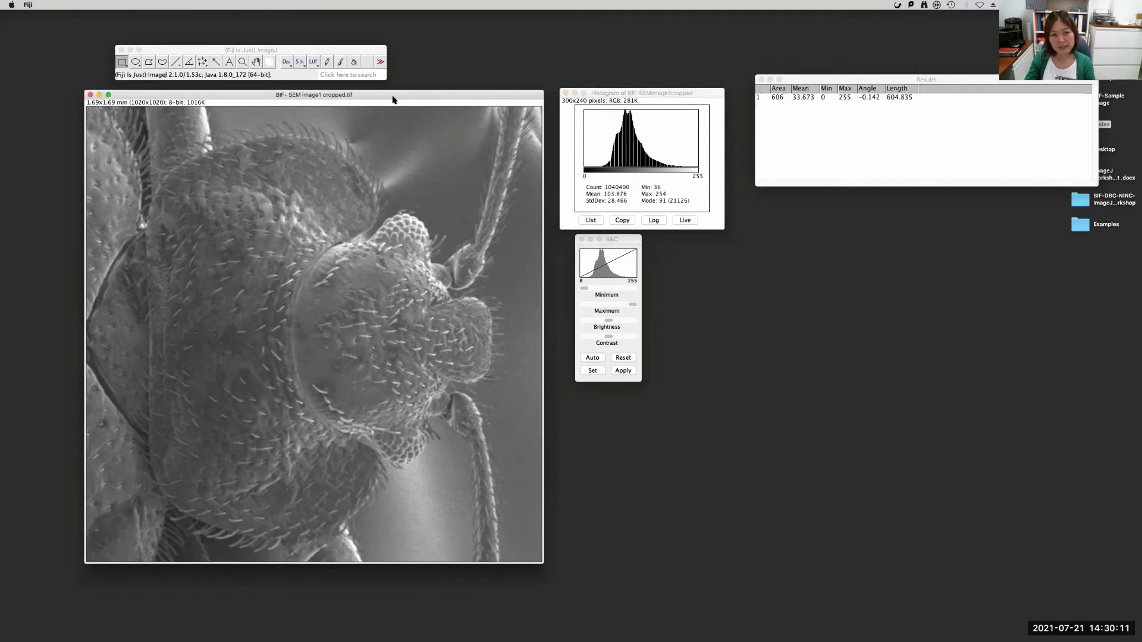
Save the contrast-adjusted image as a TIFF named "BIF- SEM image1 cropped_bc.tif" in the BIF-Sample Image folder.
left_click(164, 51)
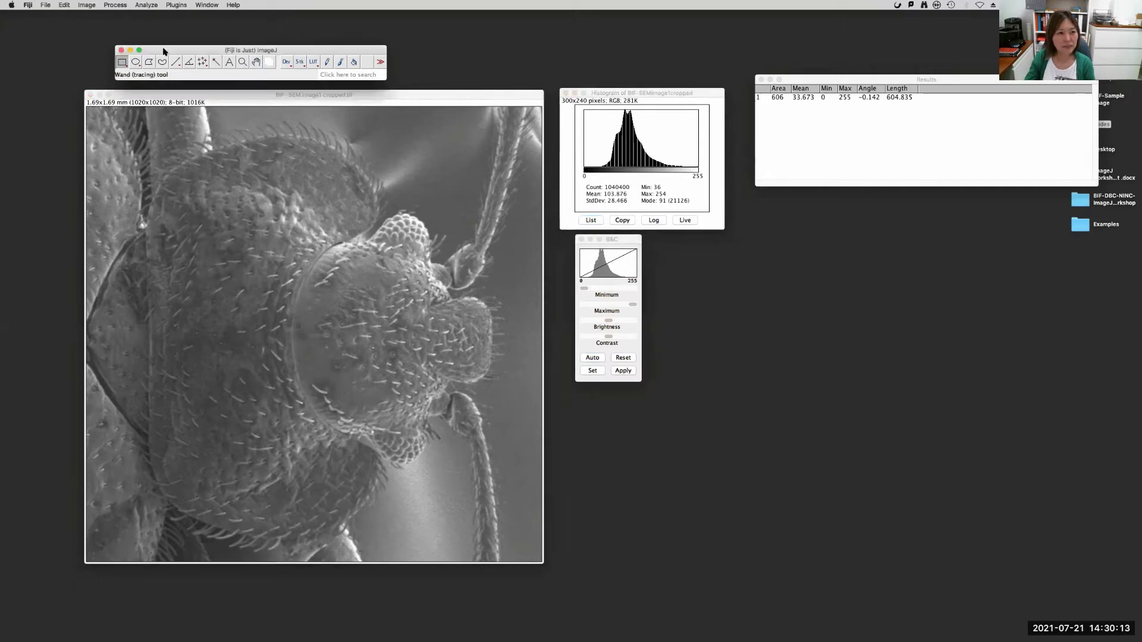
left_click(46, 5)
mouse_move(74, 101)
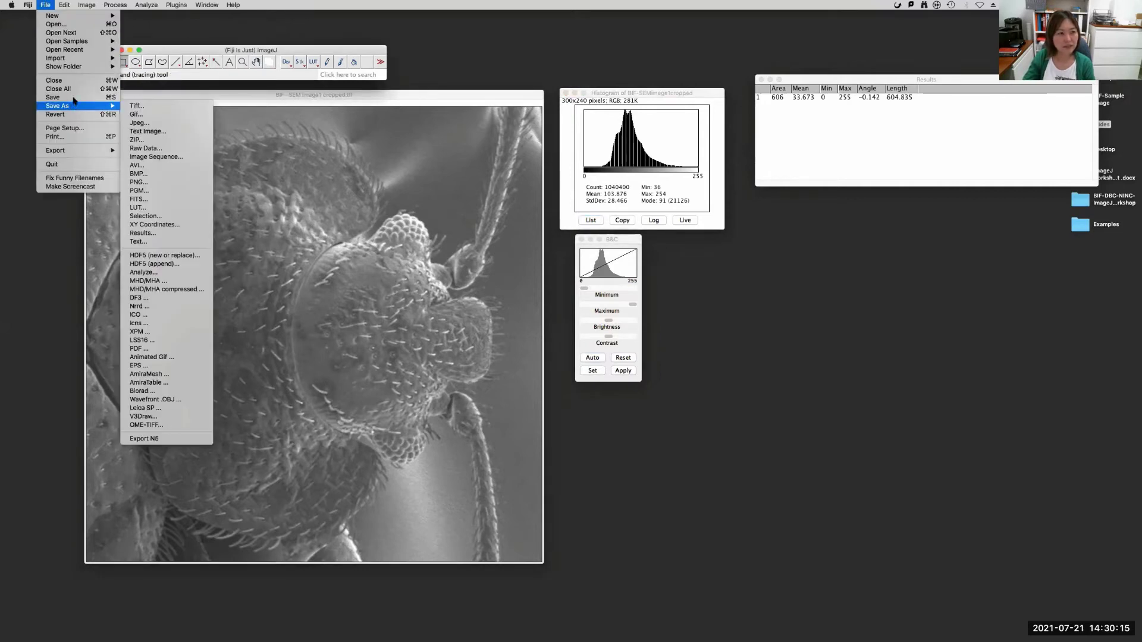
left_click(143, 109)
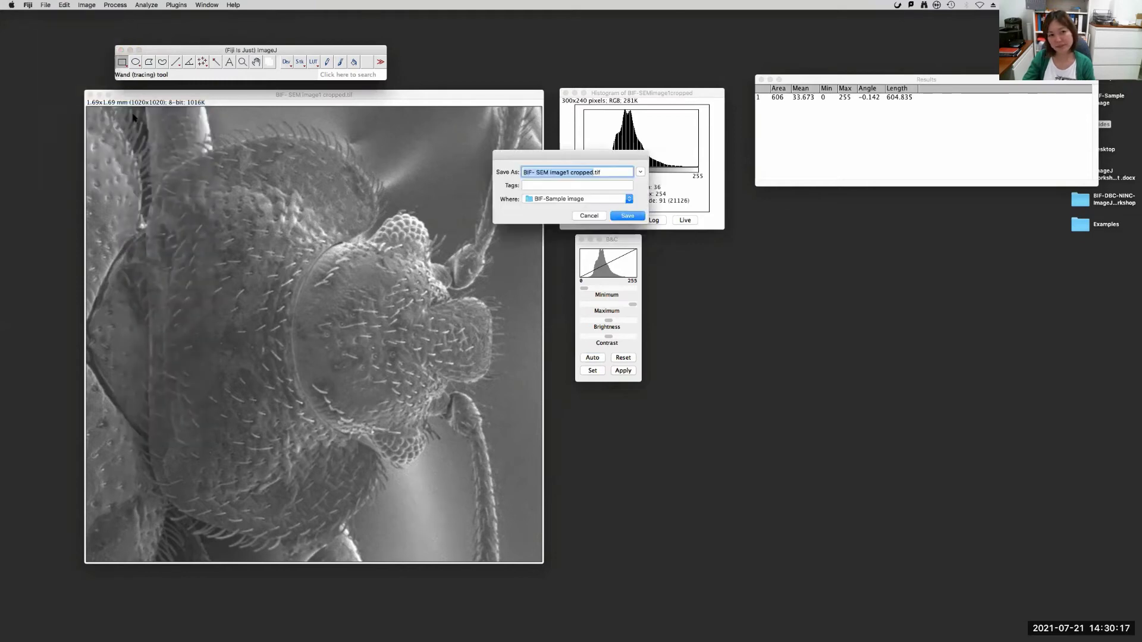
left_click(592, 173)
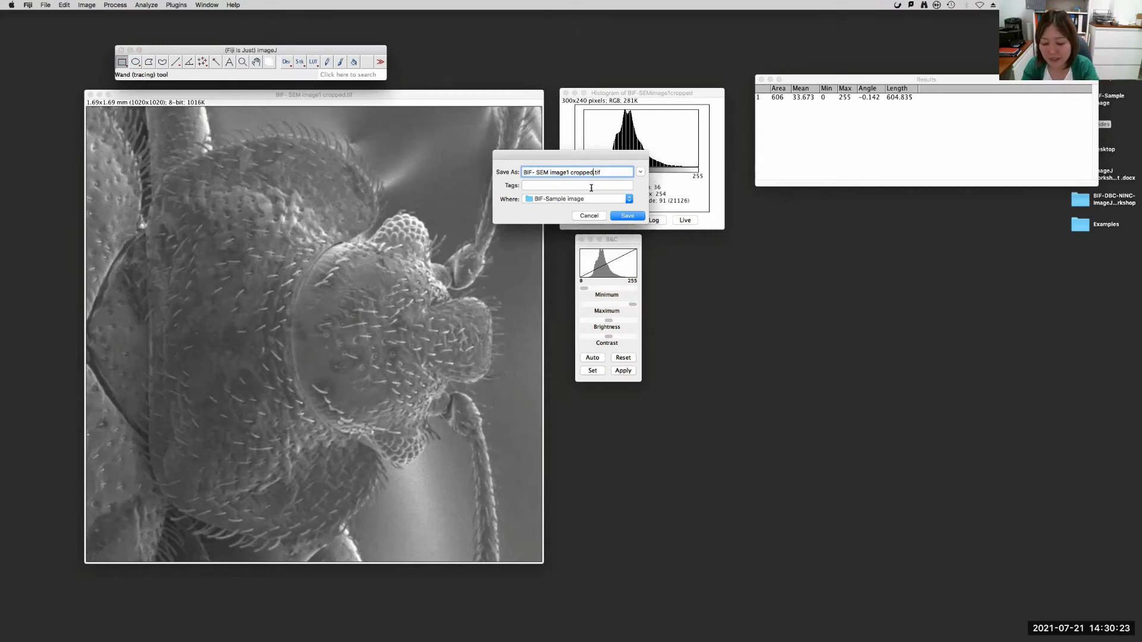
type("_BC")
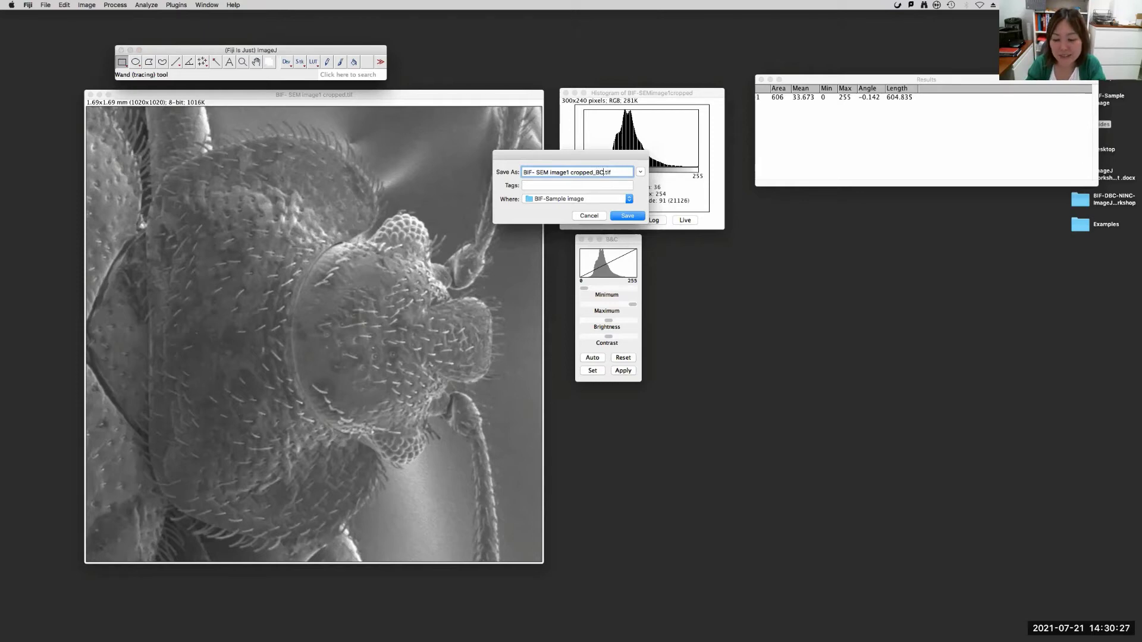
key("BackSpace")
key("BackSpace")
type("bc")
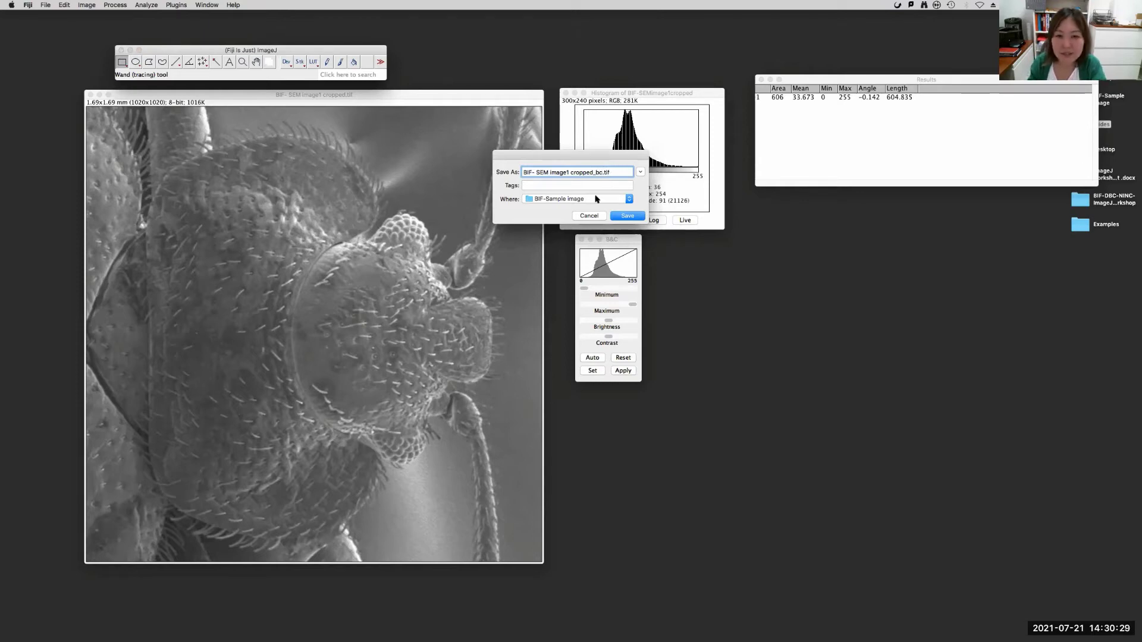
left_click(624, 217)
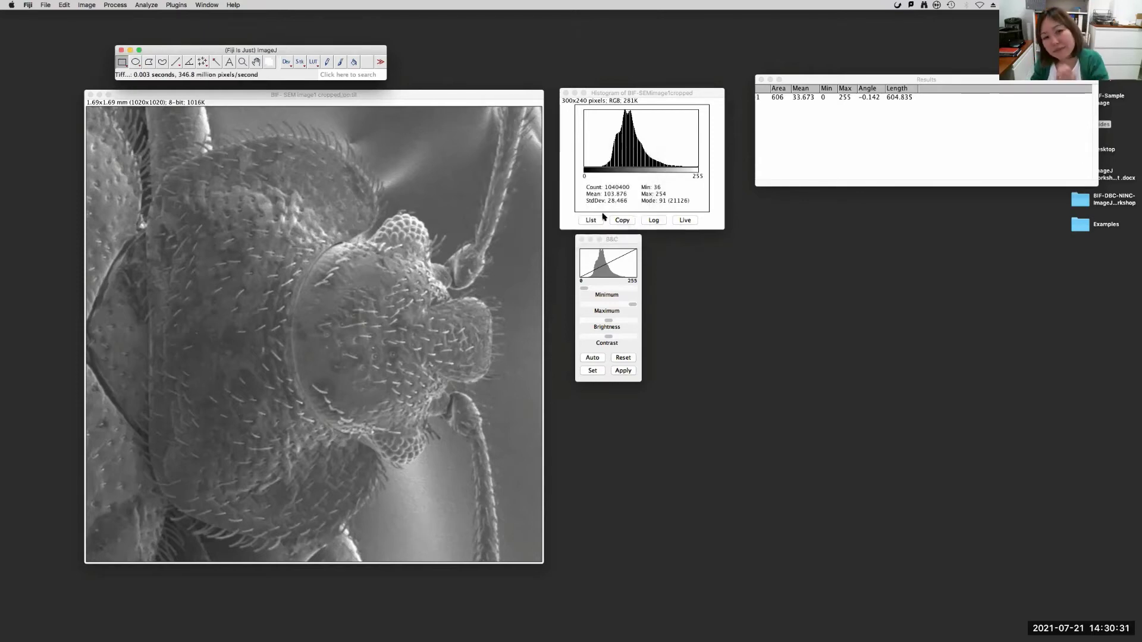
Shift the saved image's window slightly and close the Brightness/Contrast dialog and the histogram.
left_click(357, 97)
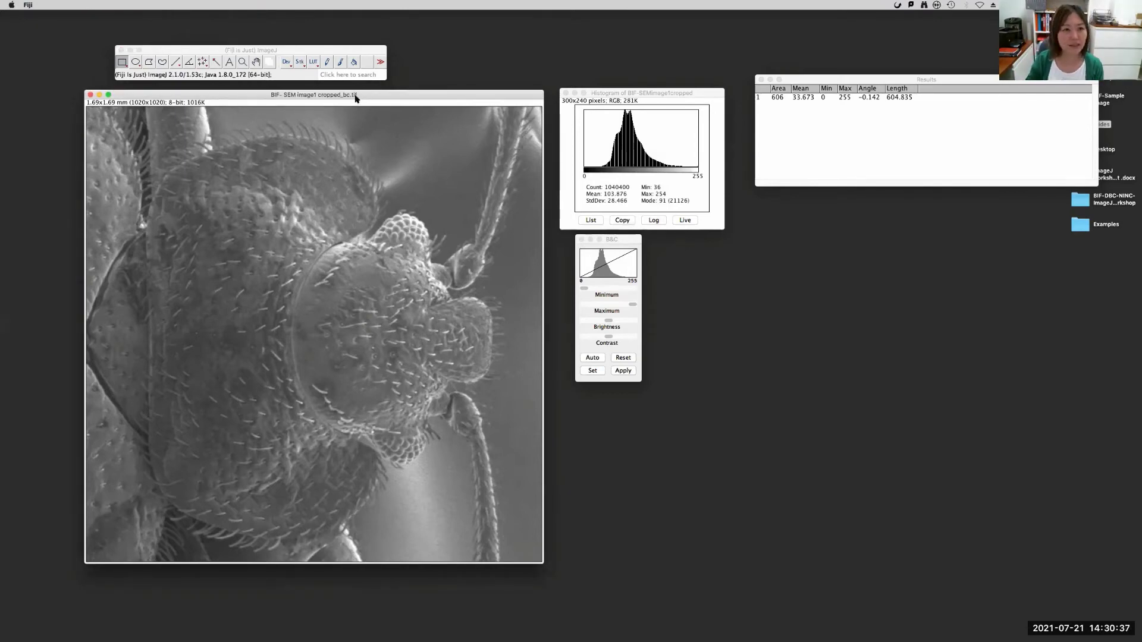
left_click_drag(358, 97, 351, 93)
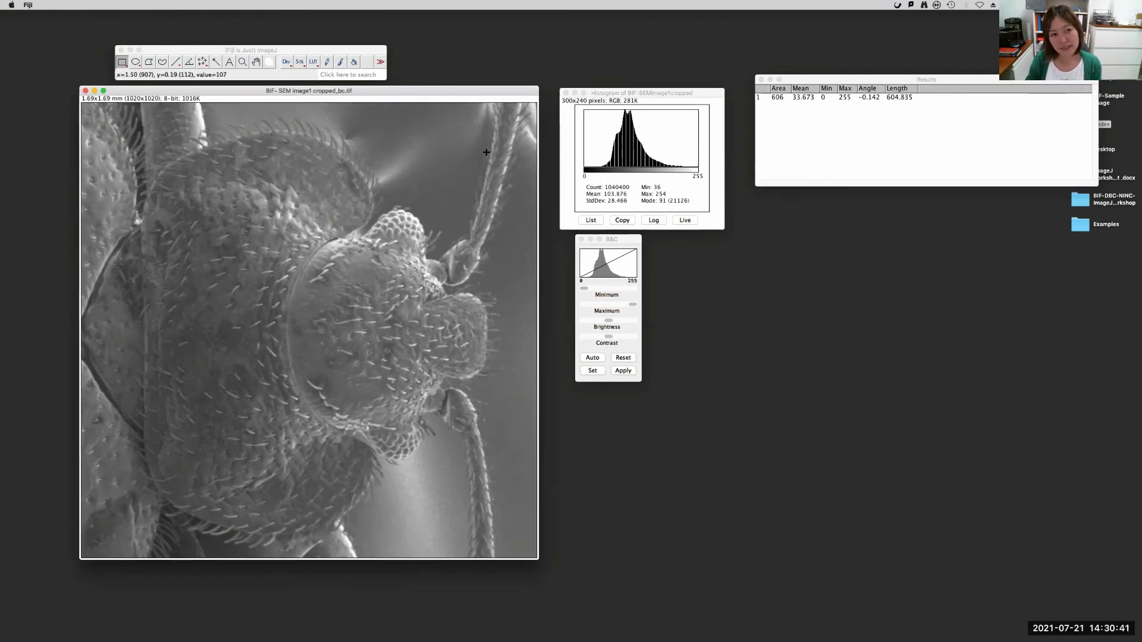
left_click(581, 239)
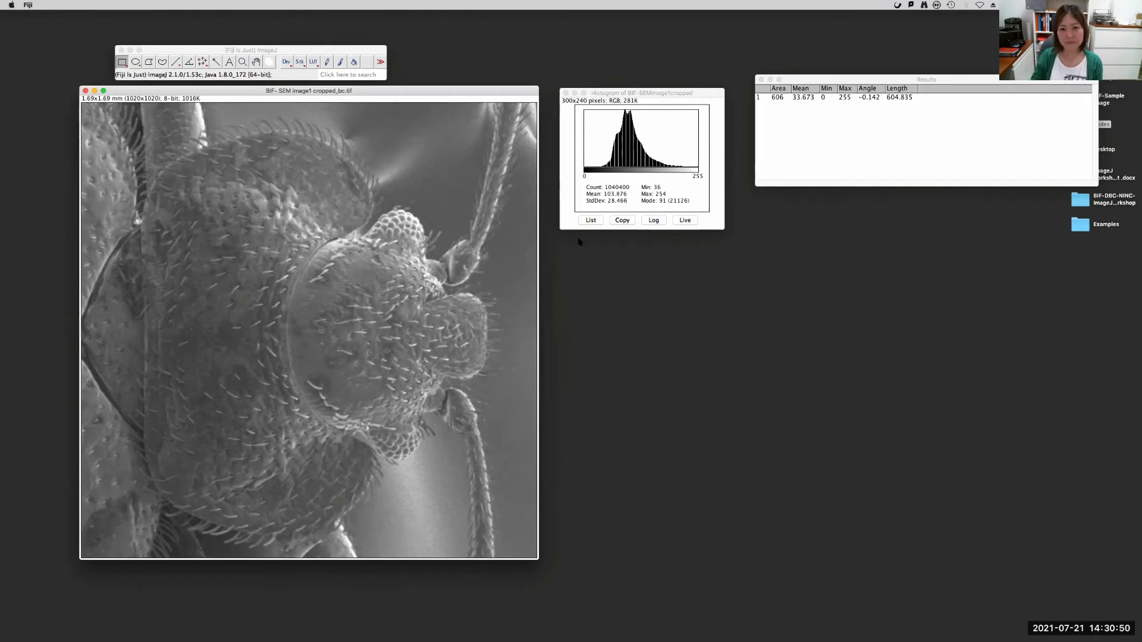
left_click(566, 93)
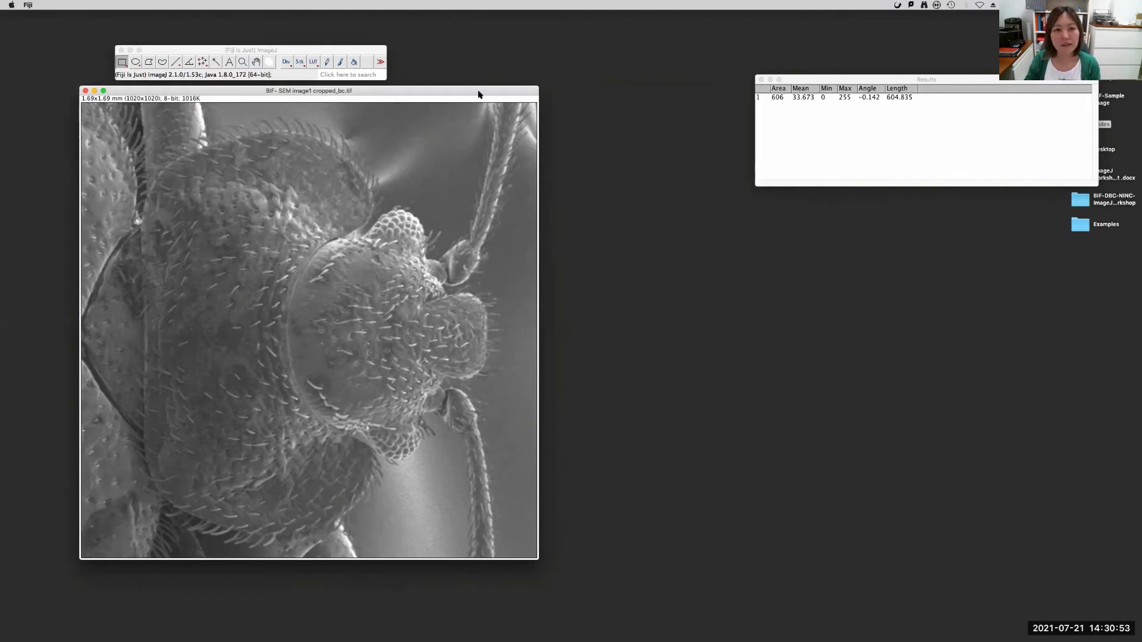
Start adding a scale bar to the saved image, move its dialog off the picture, and set the bar's width to 0.5 mm.
left_click_drag(479, 94, 483, 91)
left_click(288, 65)
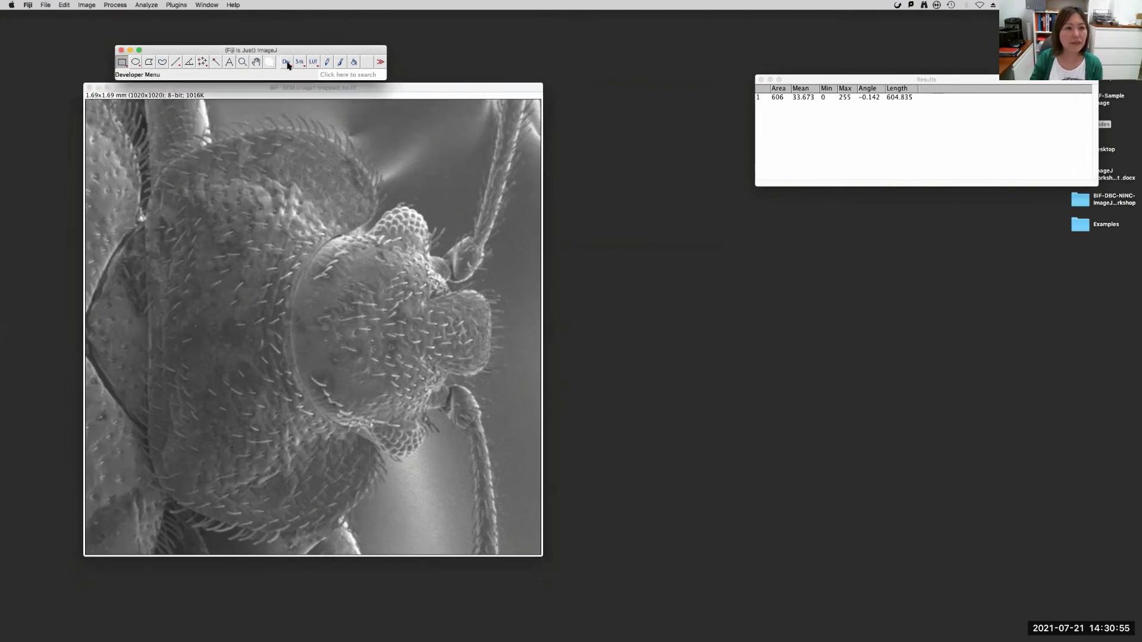
left_click(144, 5)
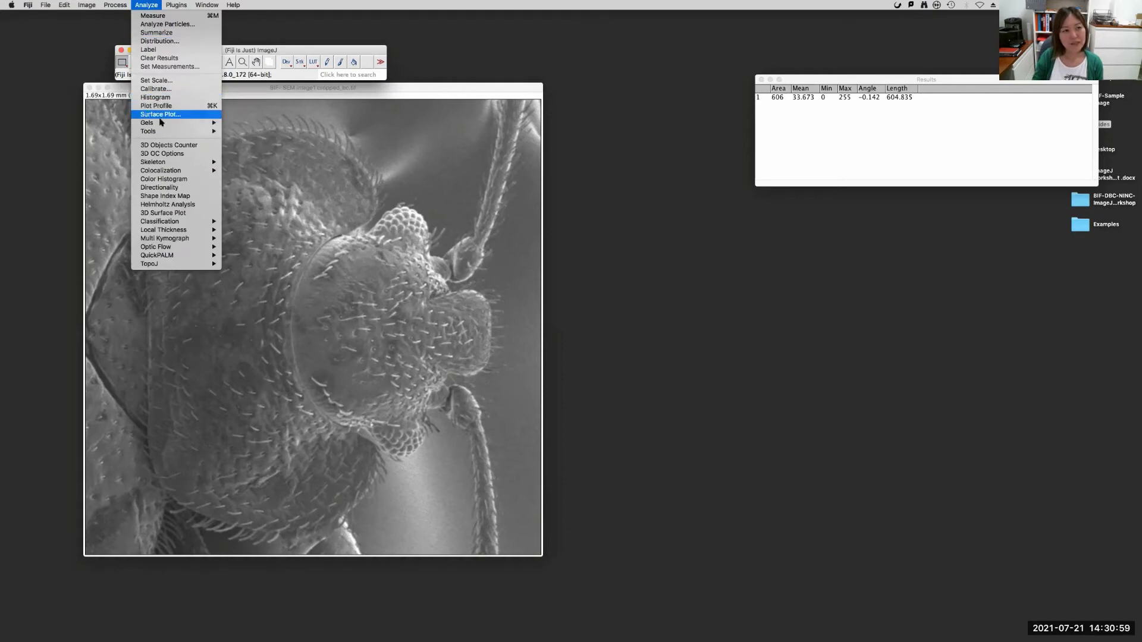
mouse_move(162, 132)
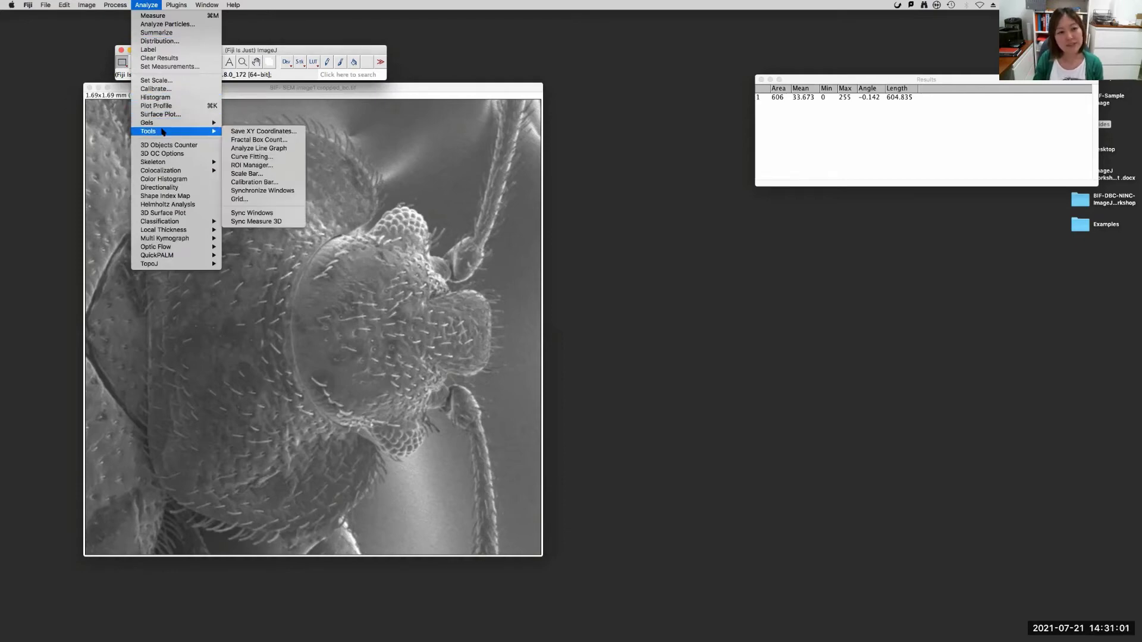
left_click(244, 174)
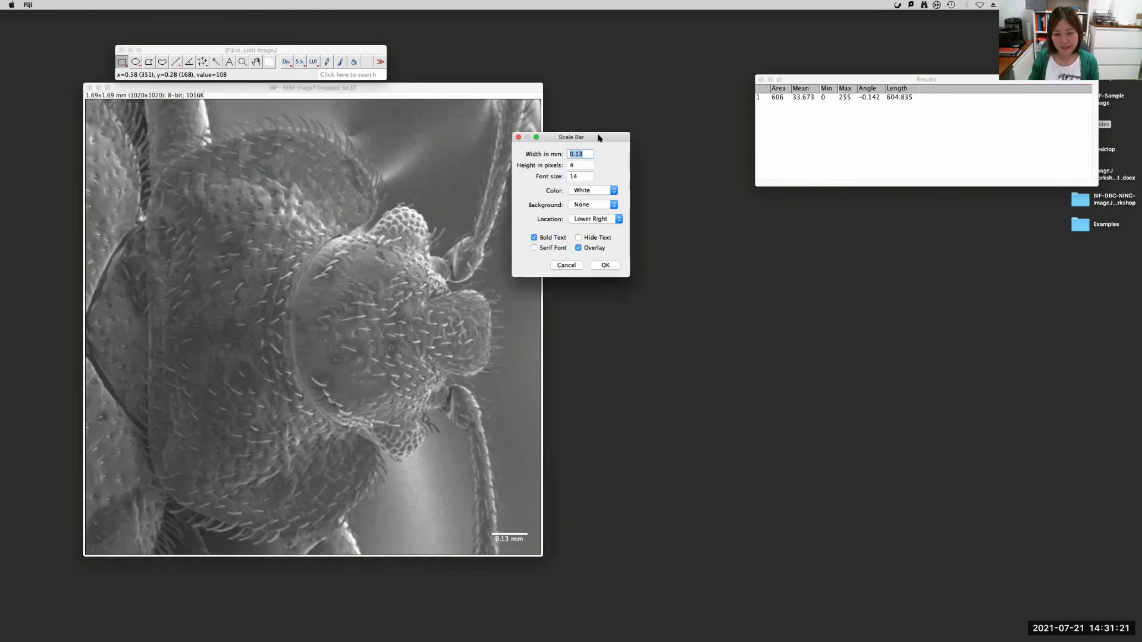
left_click_drag(588, 138, 623, 133)
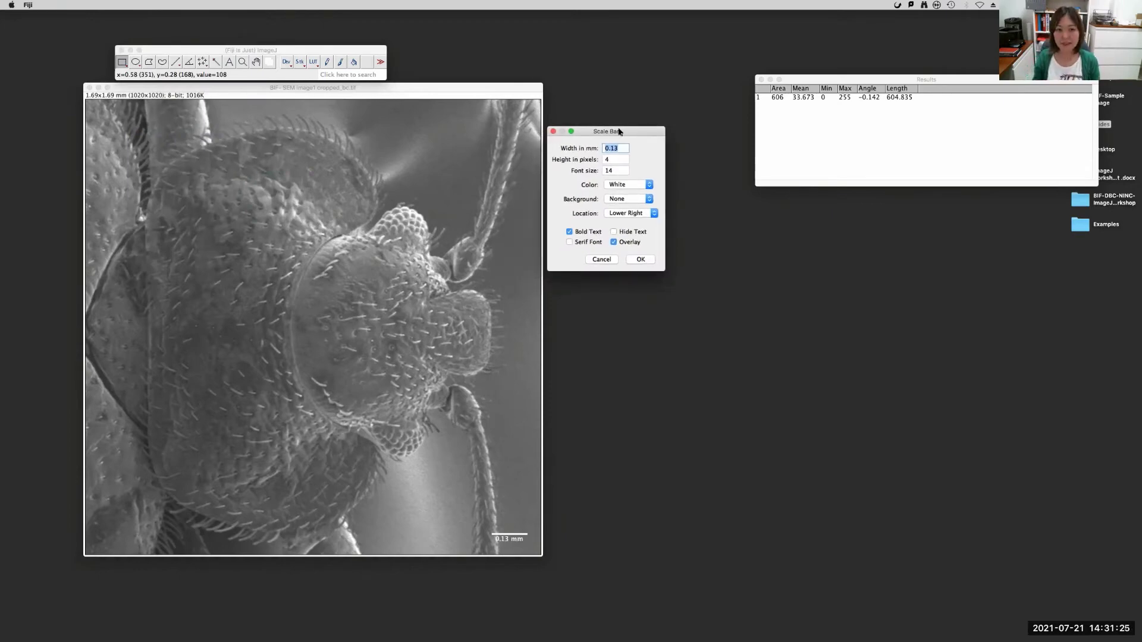
left_click_drag(625, 127, 630, 122)
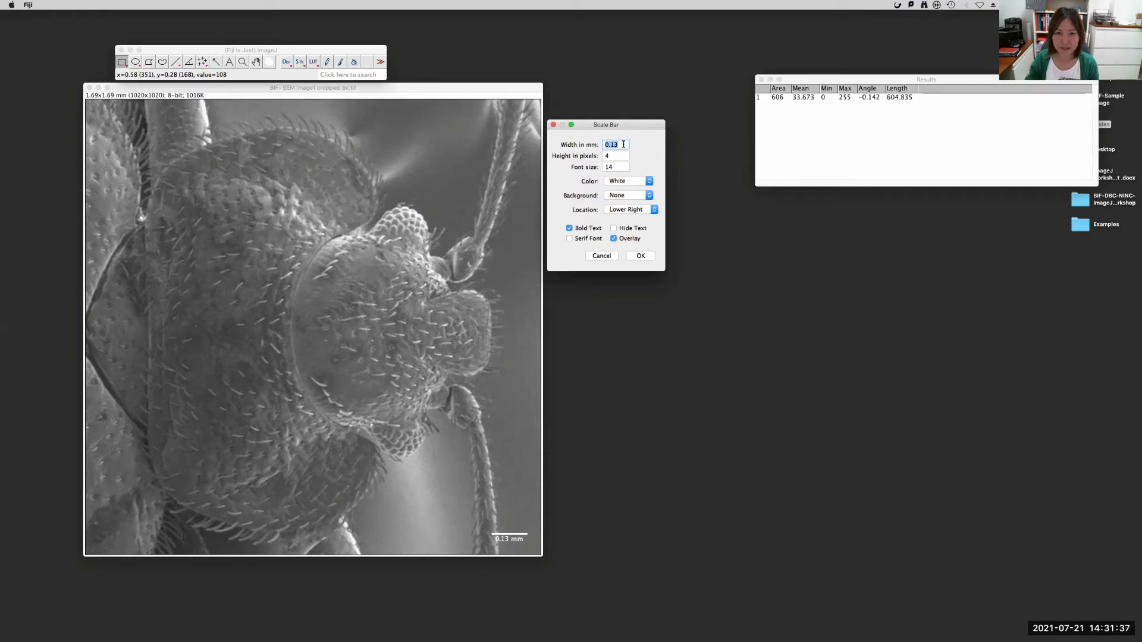
type("0.5")
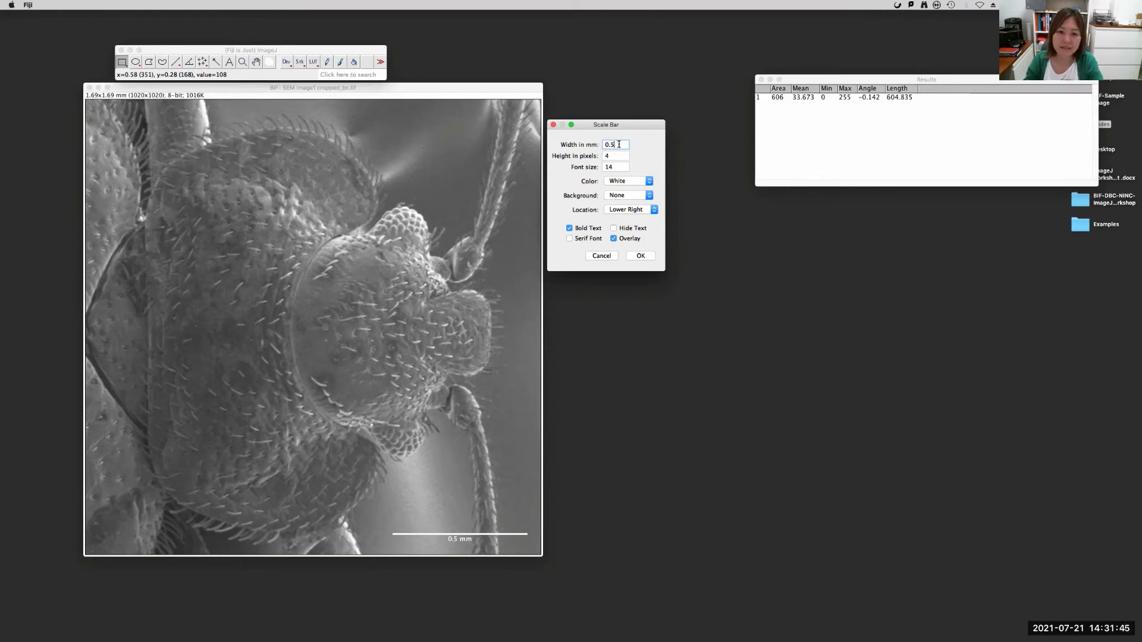
Try a scale bar width of 1 mm, and return the width to 0.5 mm.
left_click_drag(620, 144, 602, 144)
type("1")
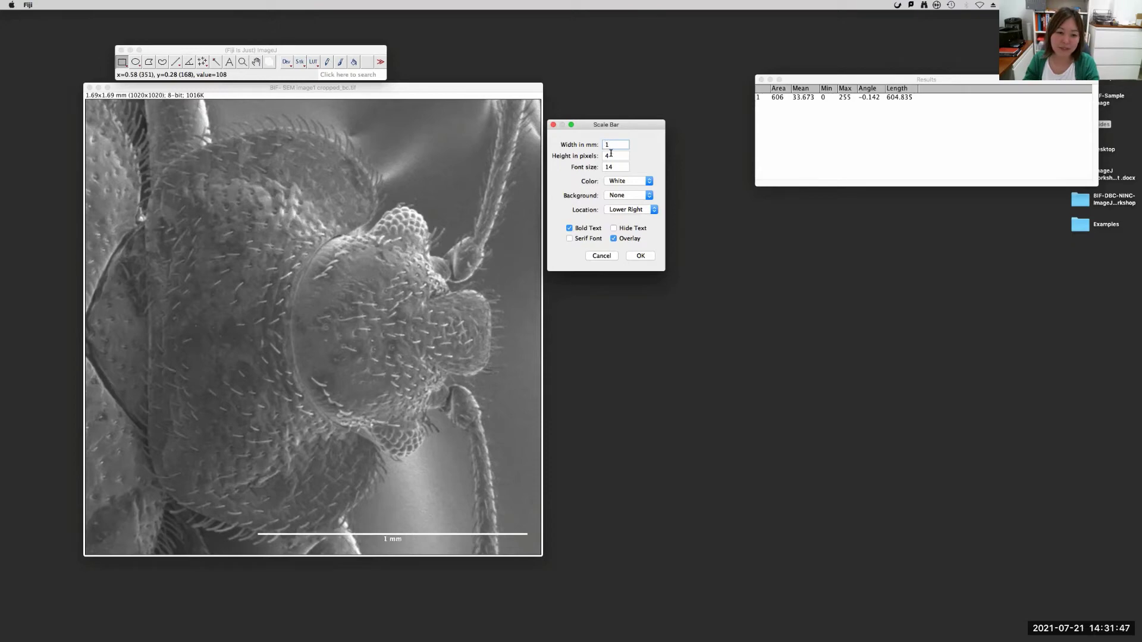
left_click_drag(613, 144, 600, 144)
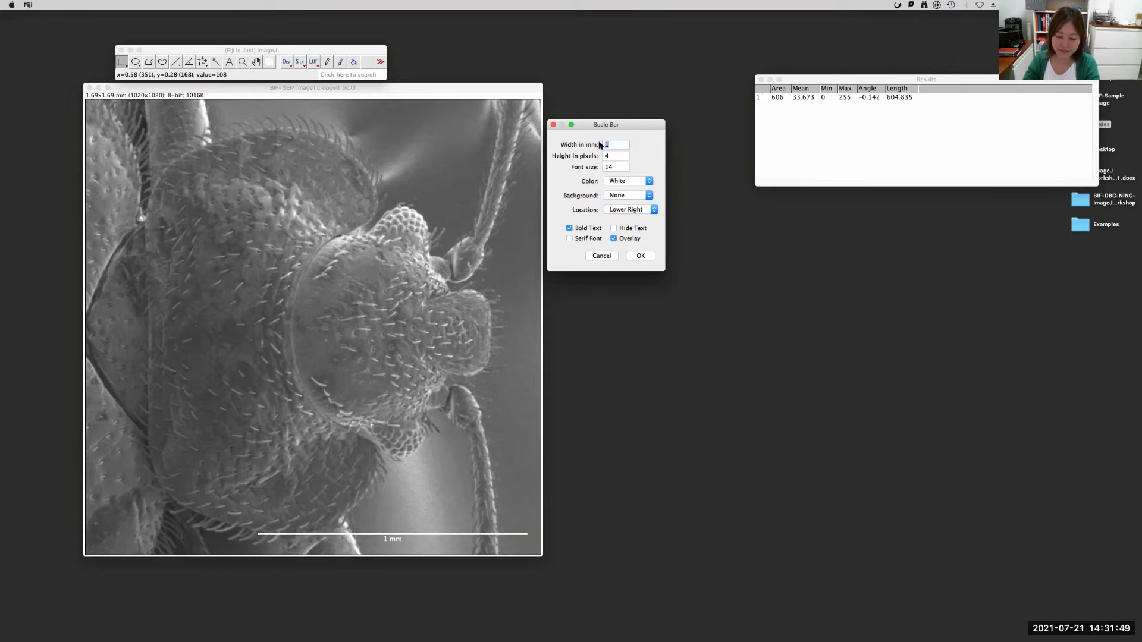
type("0.5")
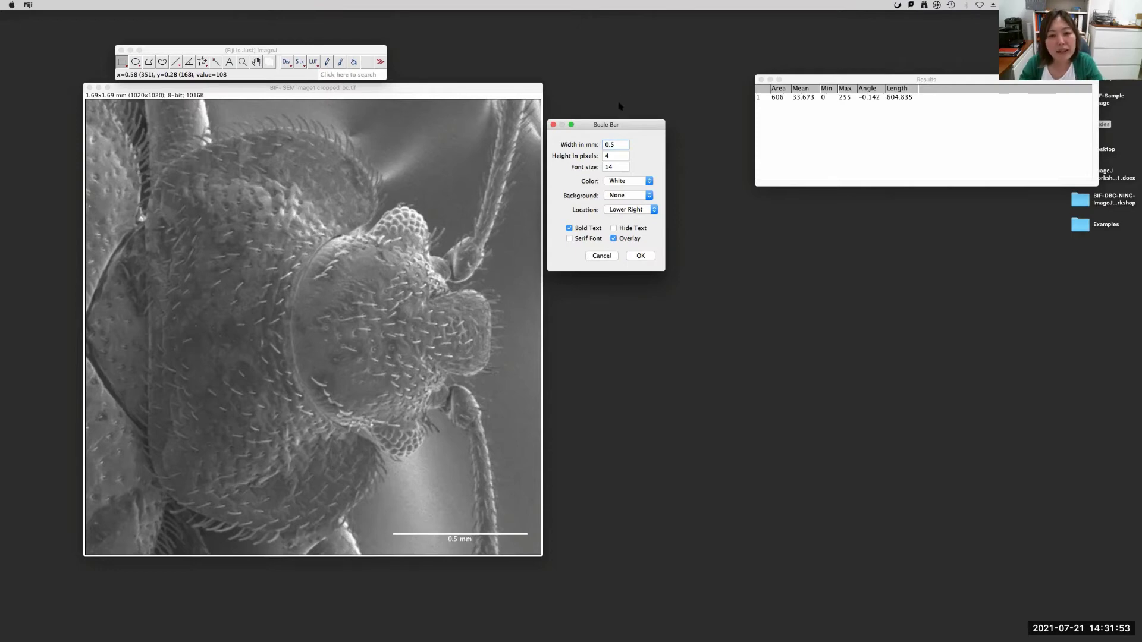
Thicken the scale bar by trying a height of 20 pixels and settling on 8, and set its label's font size to 20.
double_click(613, 157)
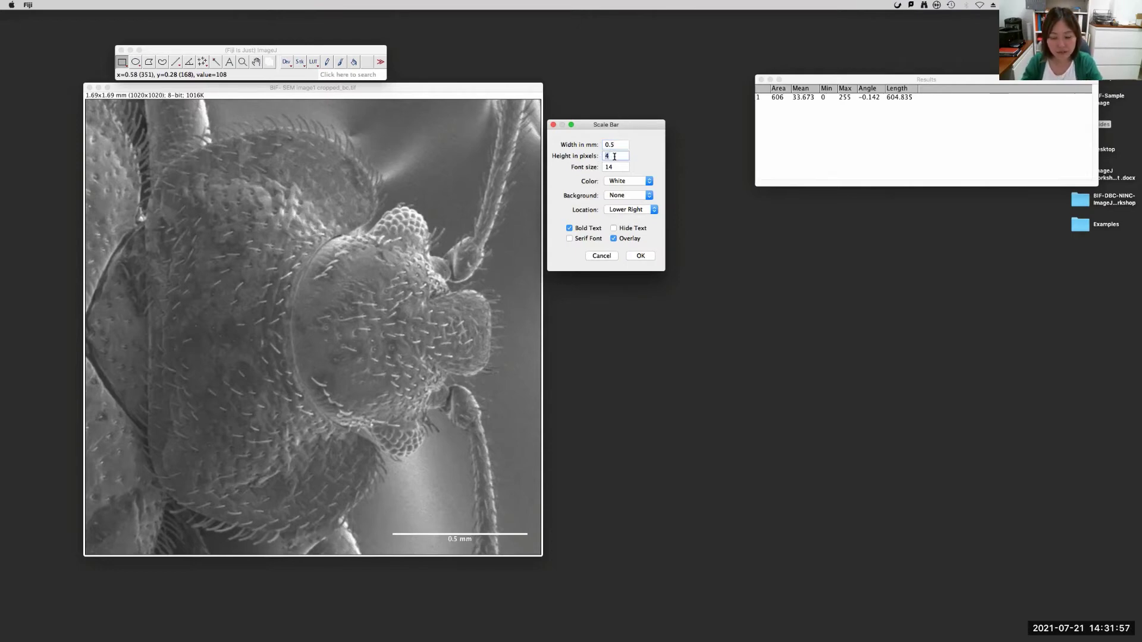
type("20")
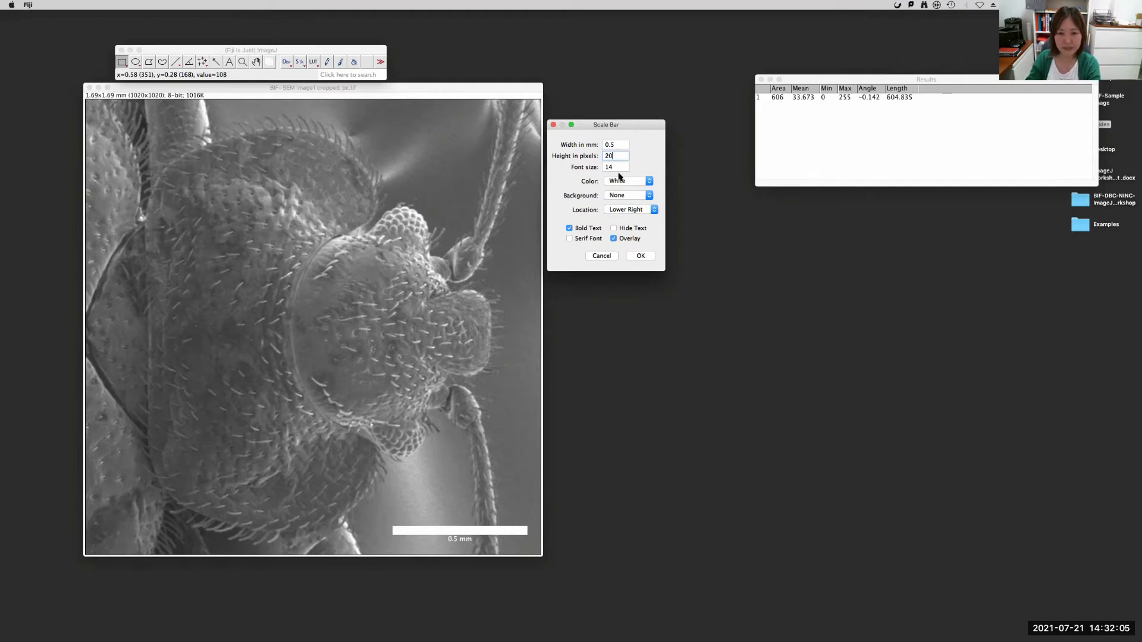
left_click_drag(613, 155, 599, 156)
type("8")
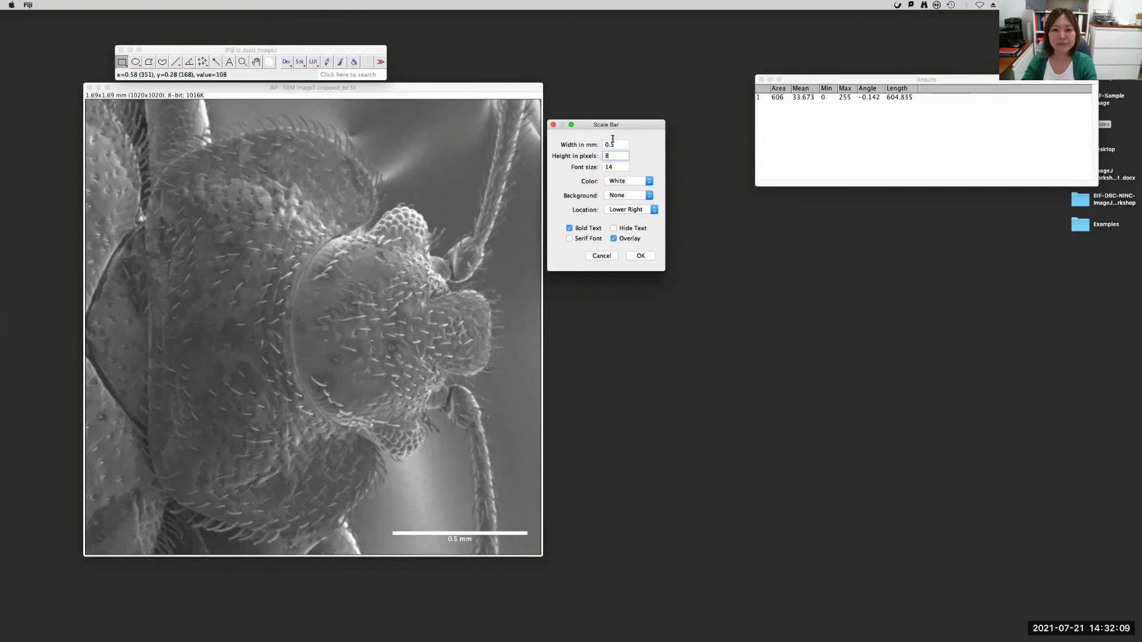
left_click_drag(600, 167, 621, 169)
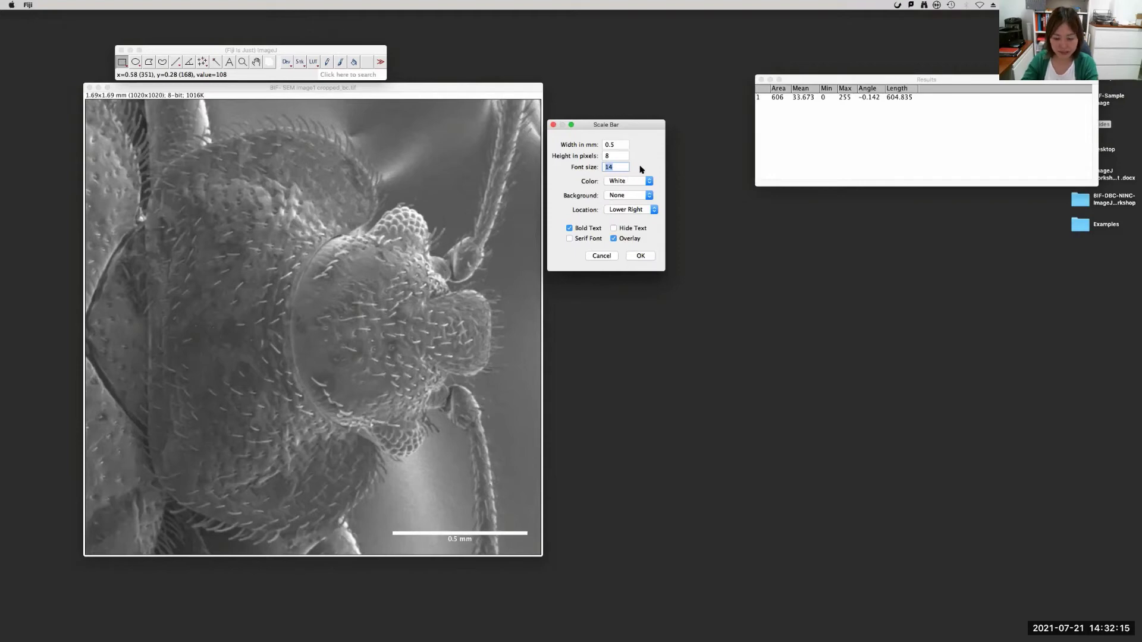
type("20")
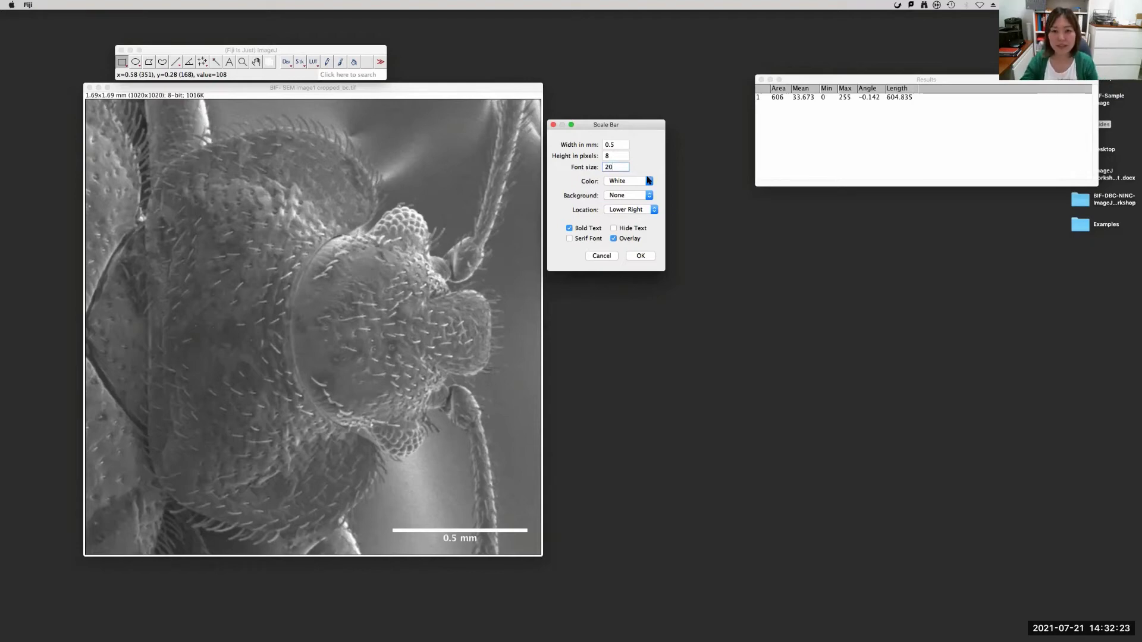
Try black as the scale bar's color, and return the color to white.
left_click(649, 183)
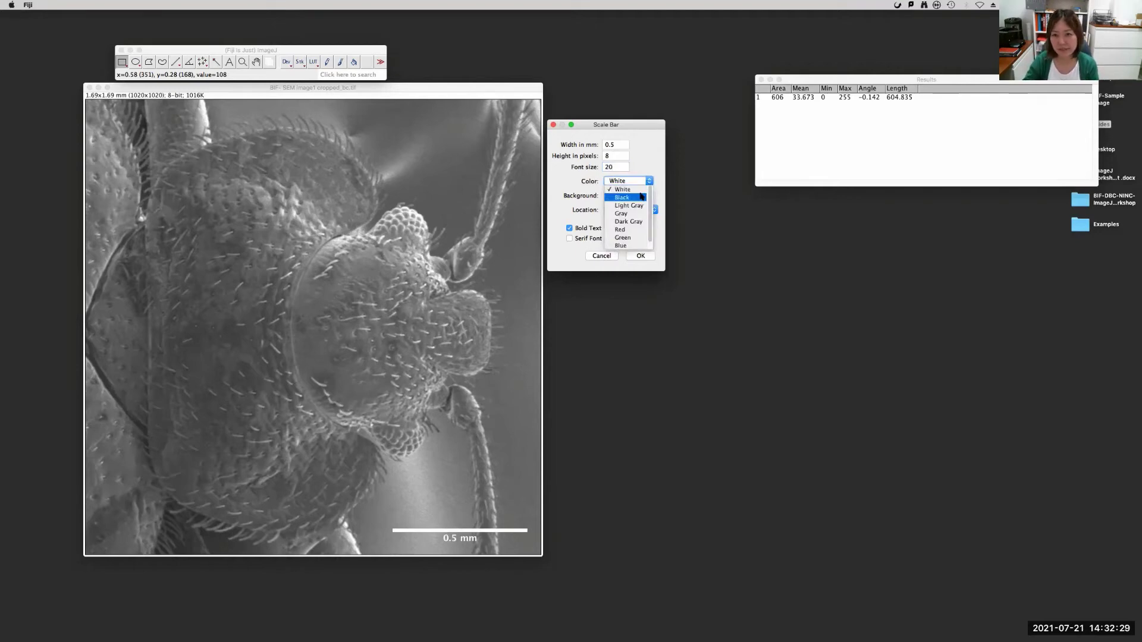
left_click(637, 199)
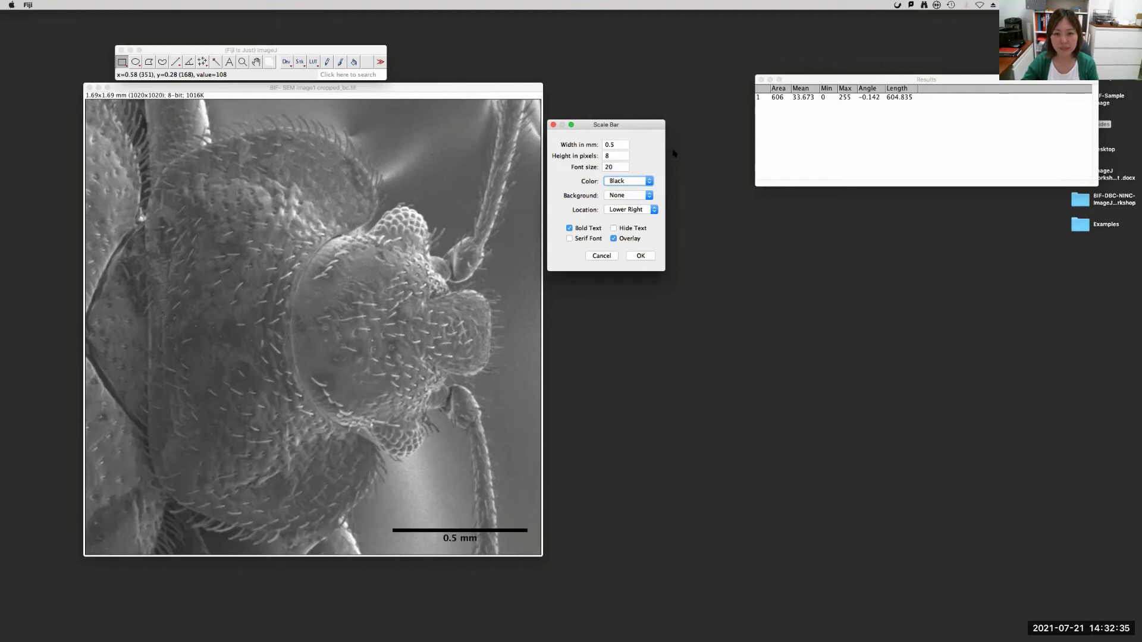
left_click(650, 183)
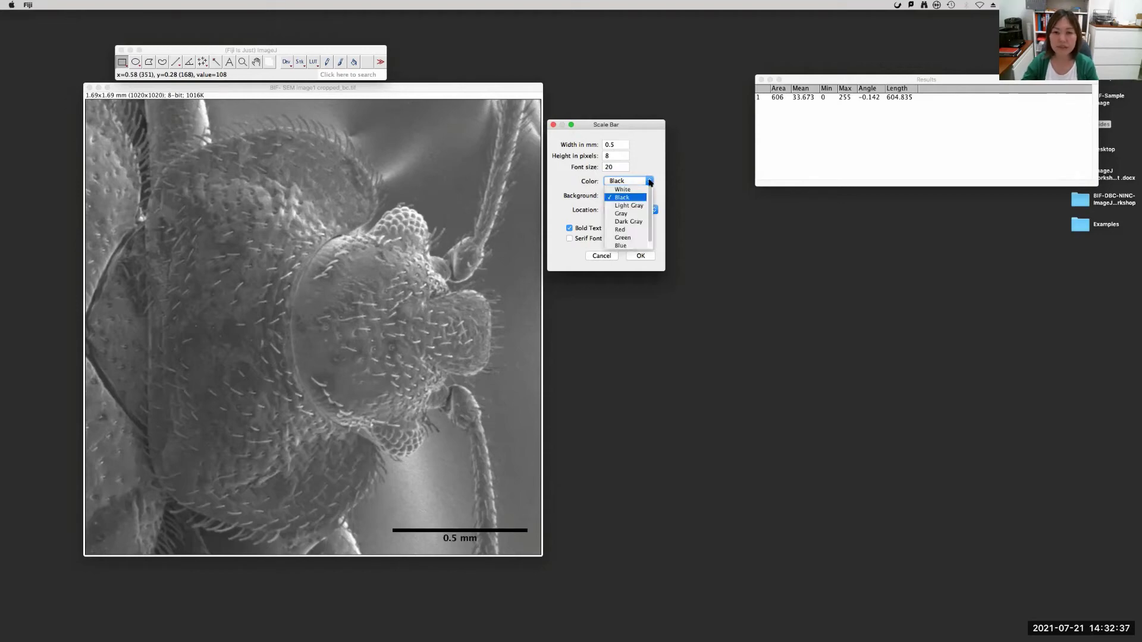
left_click(618, 189)
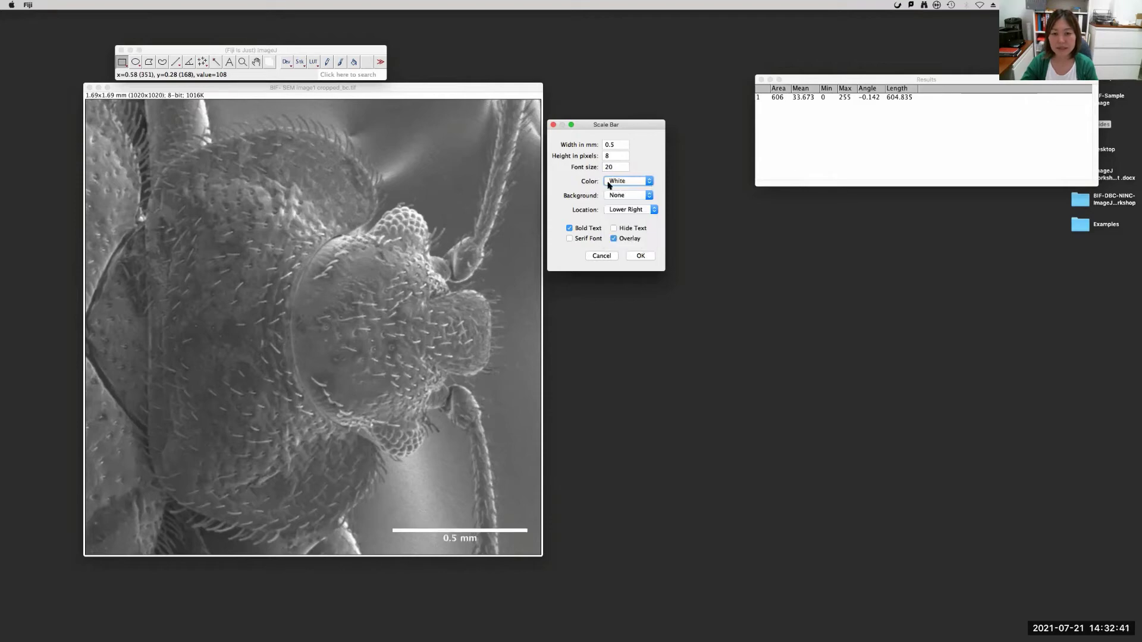
Try a black background behind the scale bar, return the background to None, and cancel the scale bar.
left_click(650, 197)
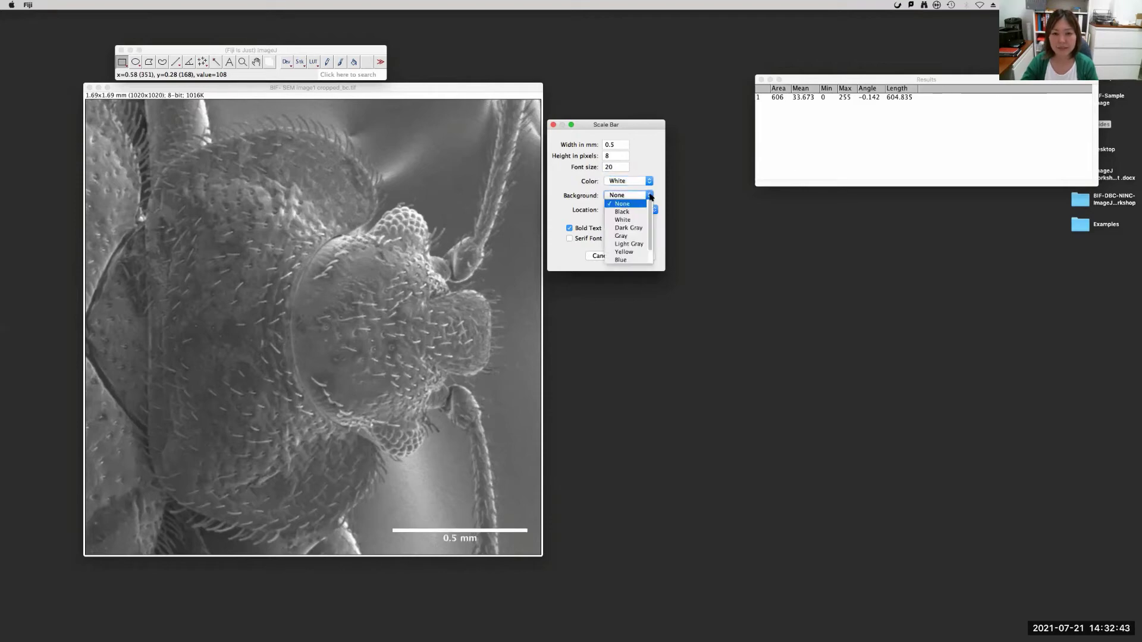
left_click(638, 213)
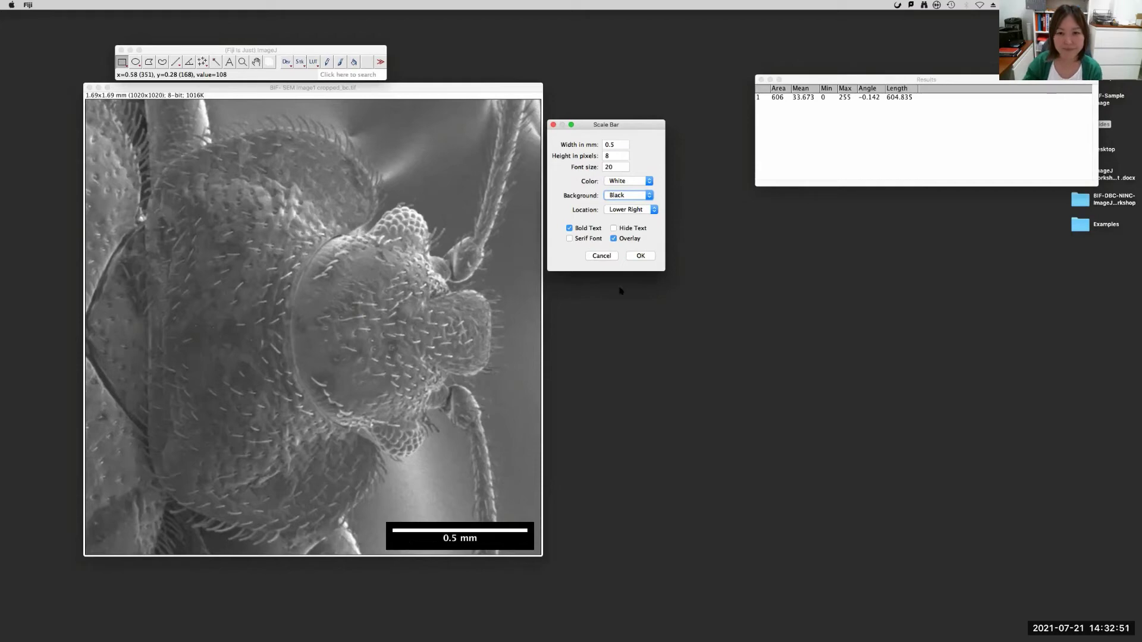
left_click(650, 196)
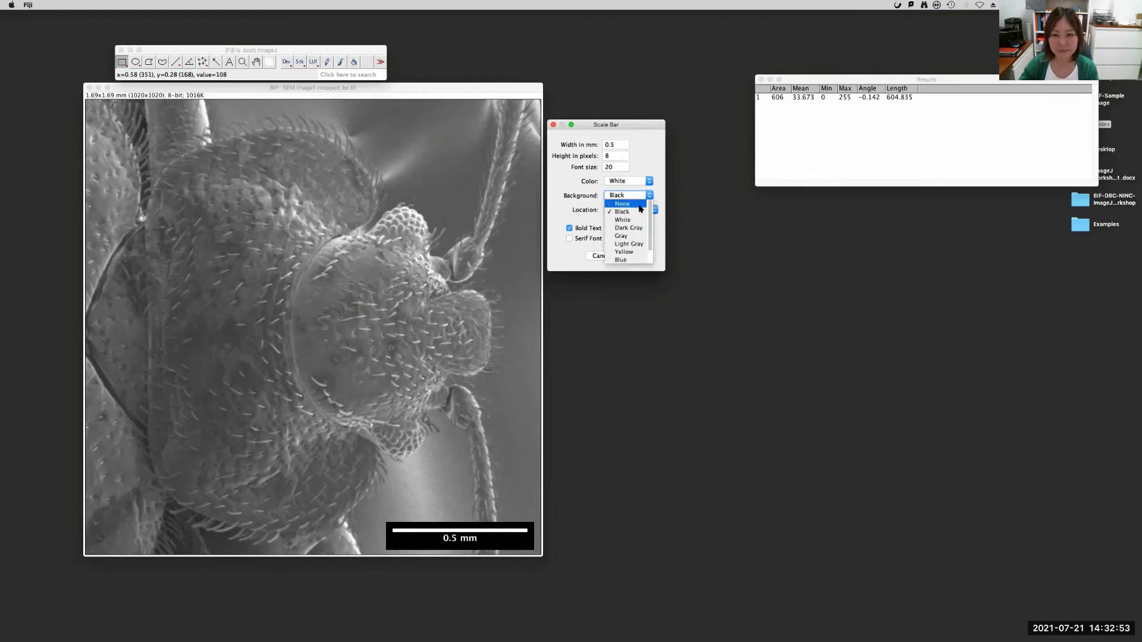
left_click(640, 205)
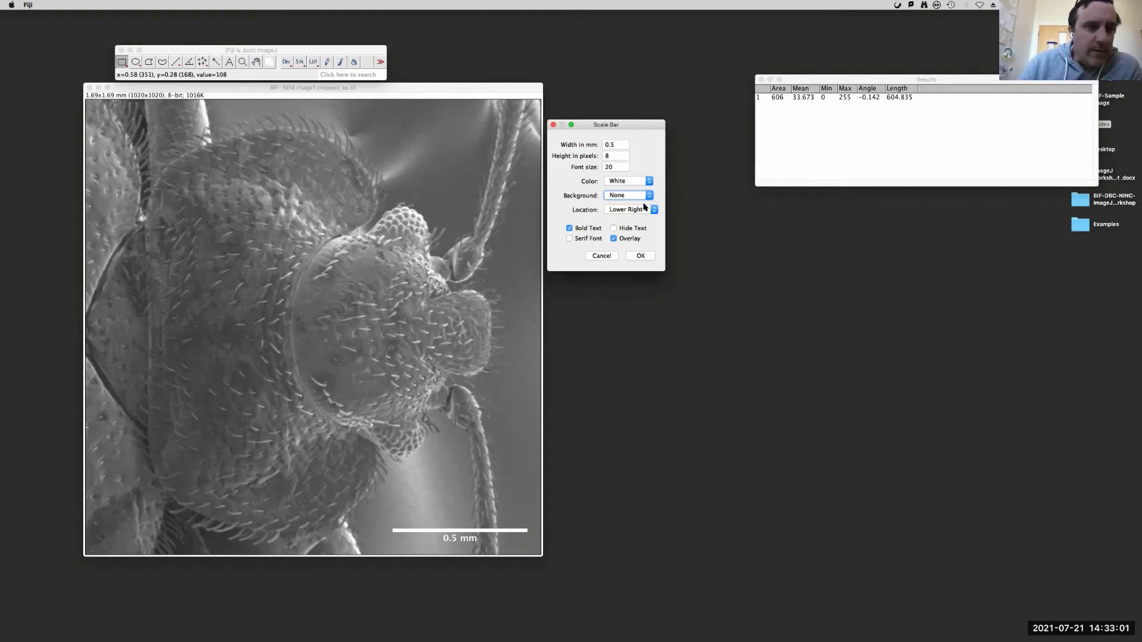
left_click_drag(609, 126, 609, 125)
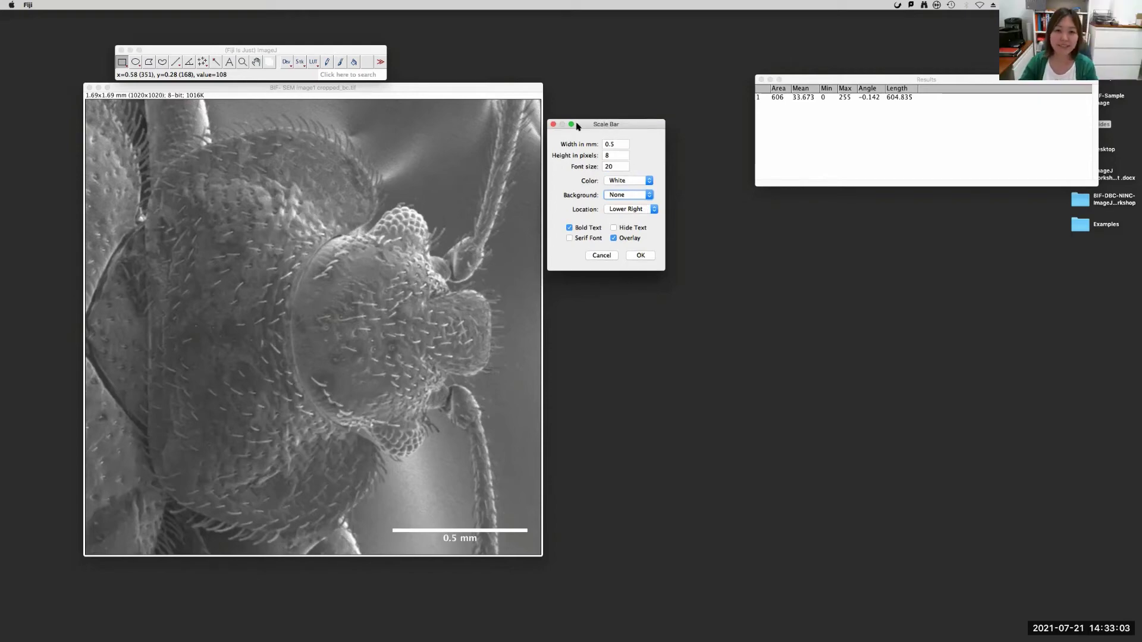
left_click(606, 255)
Shift the image window slightly and check the image's calibration in the Set Scale settings, keeping them as they are.
left_click_drag(370, 93, 359, 97)
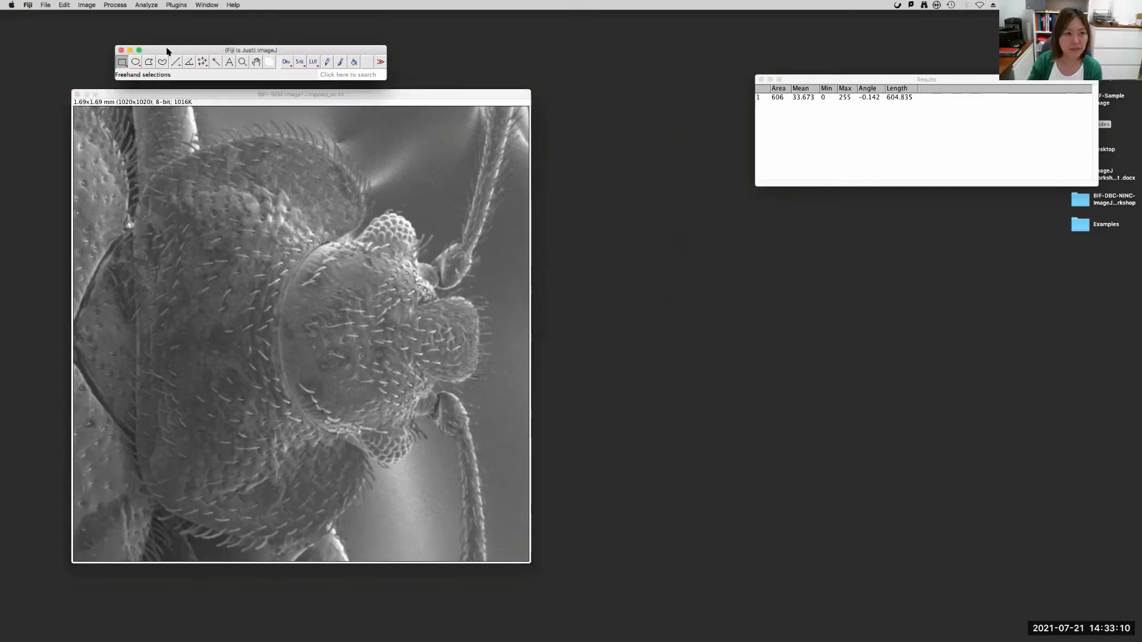
left_click(157, 5)
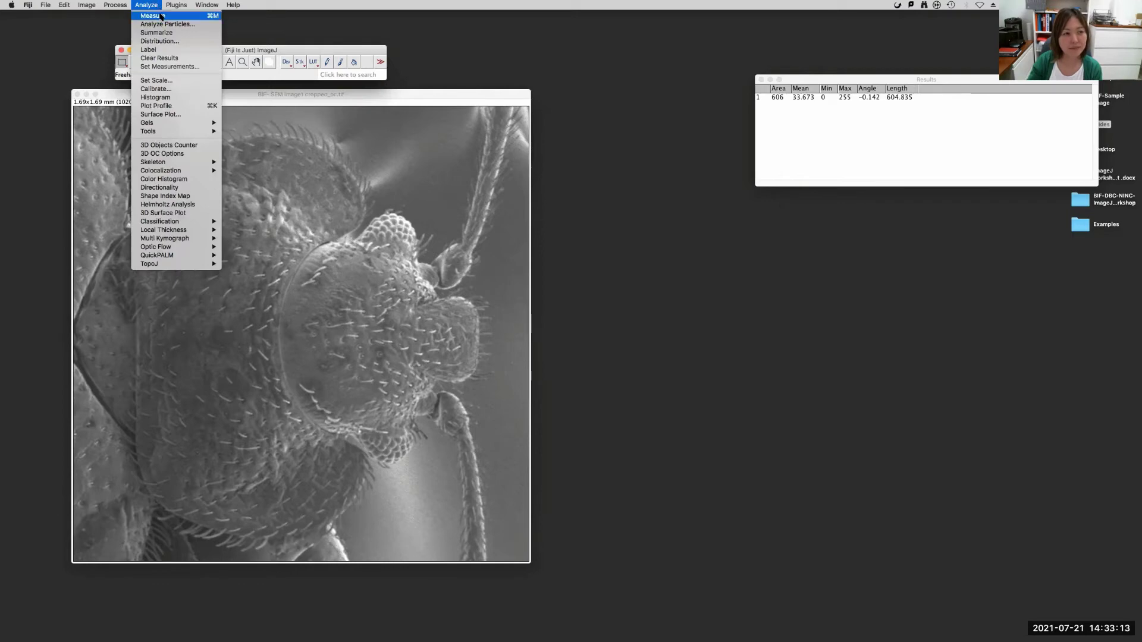
mouse_move(157, 5)
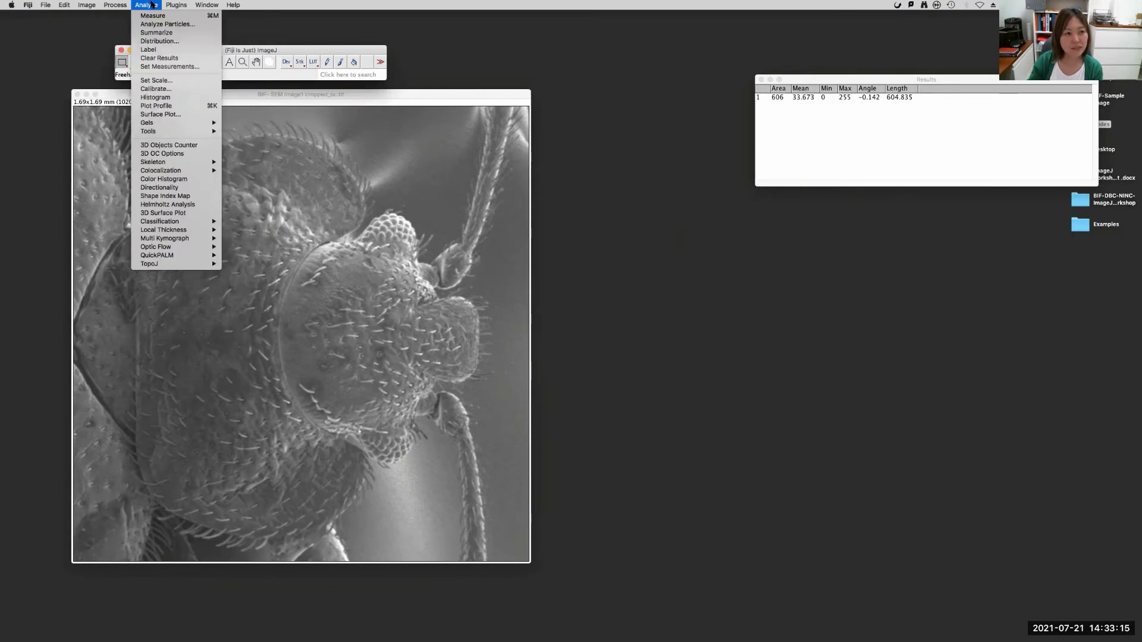
left_click(182, 81)
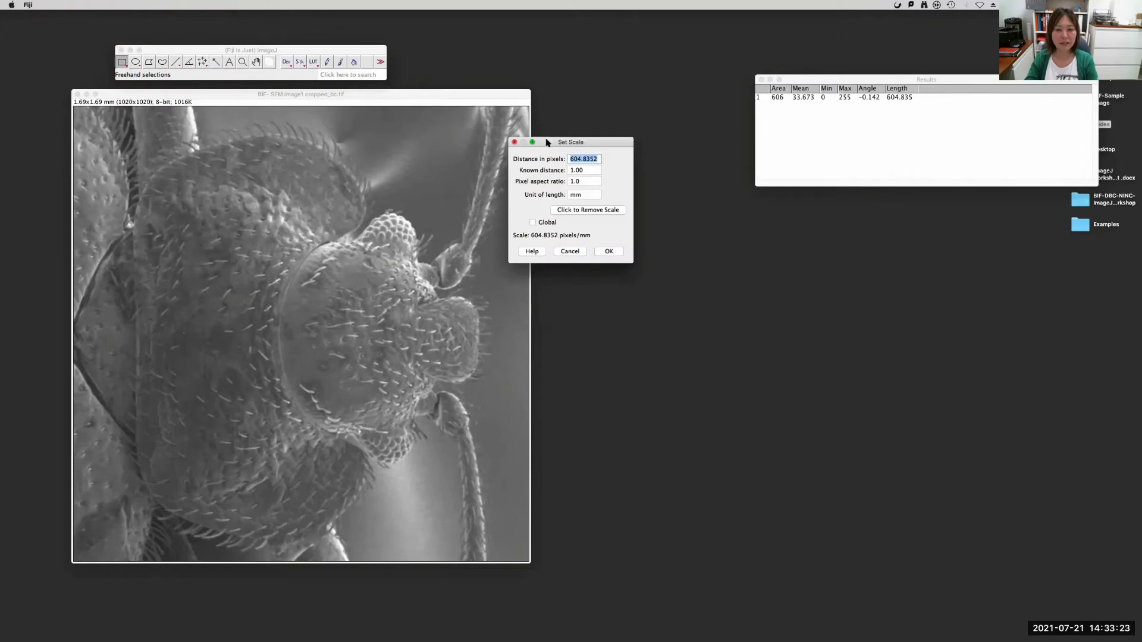
left_click_drag(587, 144, 665, 129)
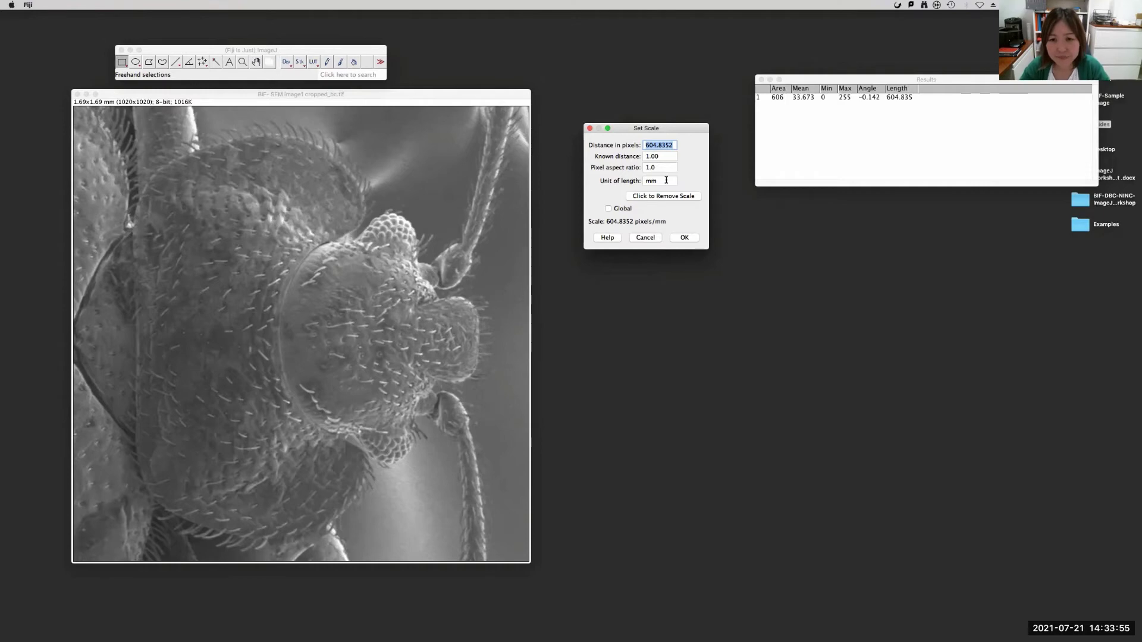
left_click(685, 237)
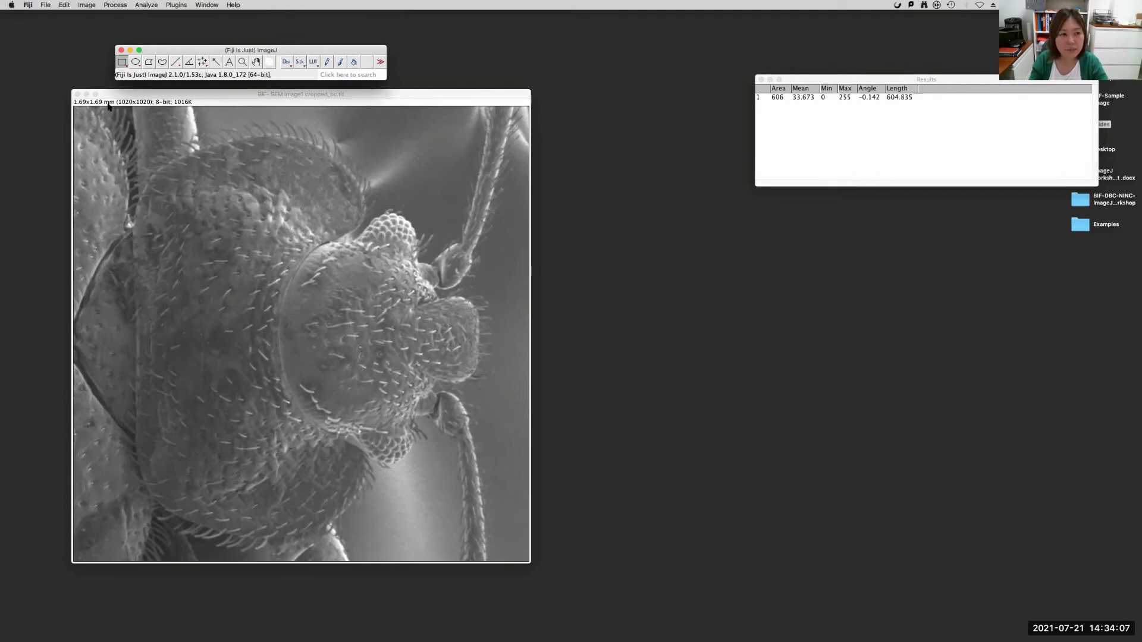
Start the scale bar again on the cropped image, move its dialog off the picture, and set the bar's width to 0.5 mm.
left_click(134, 96)
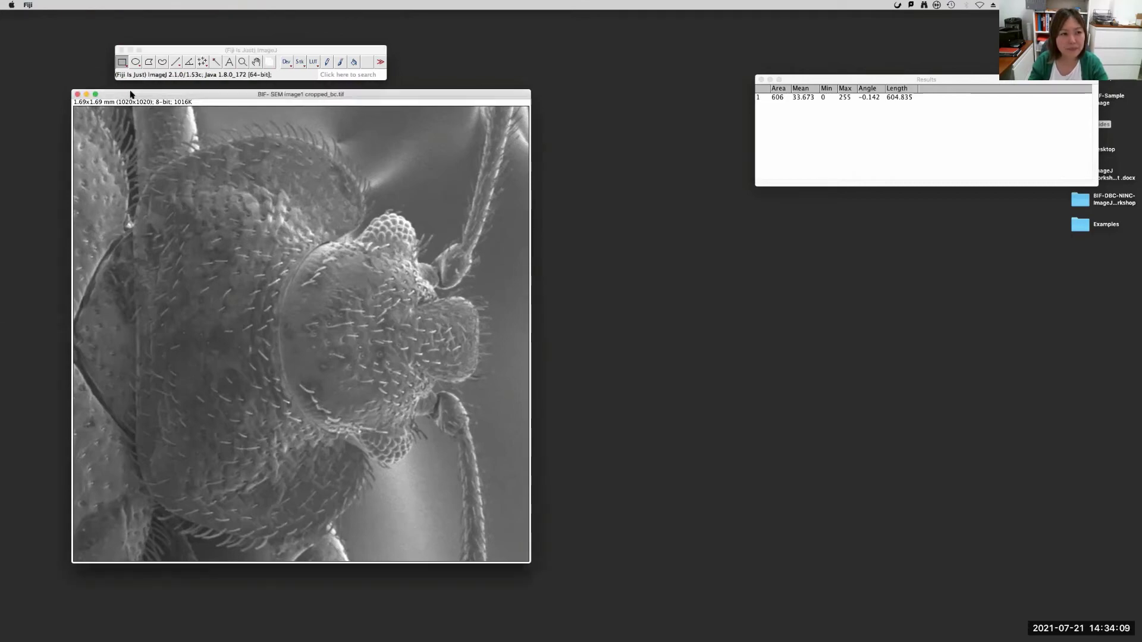
left_click(169, 50)
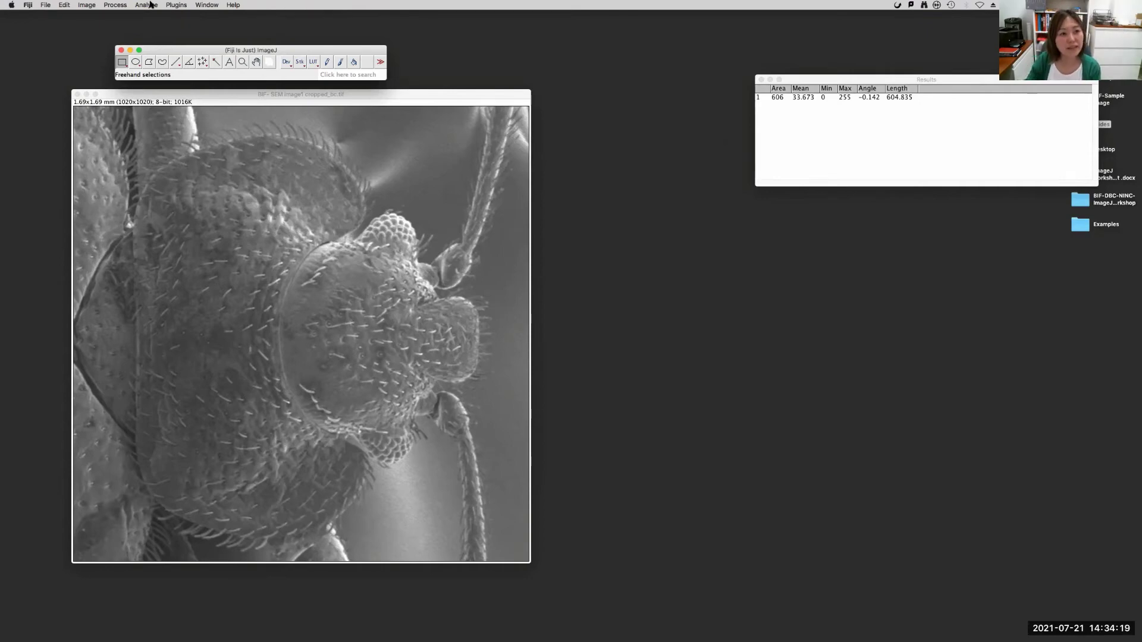
left_click(151, 4)
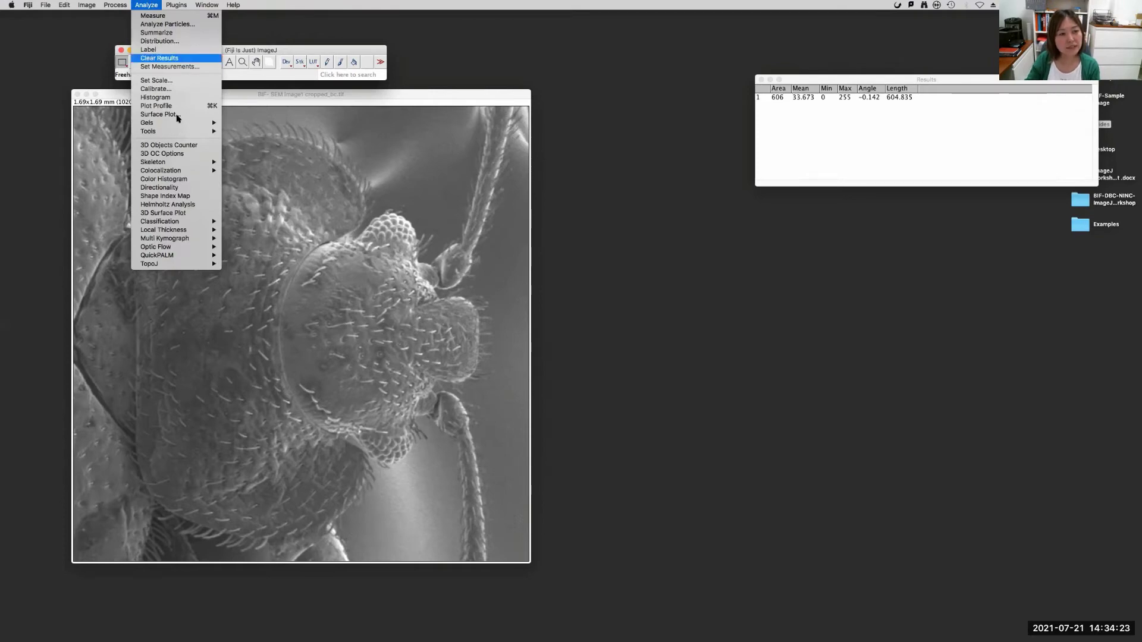
mouse_move(181, 132)
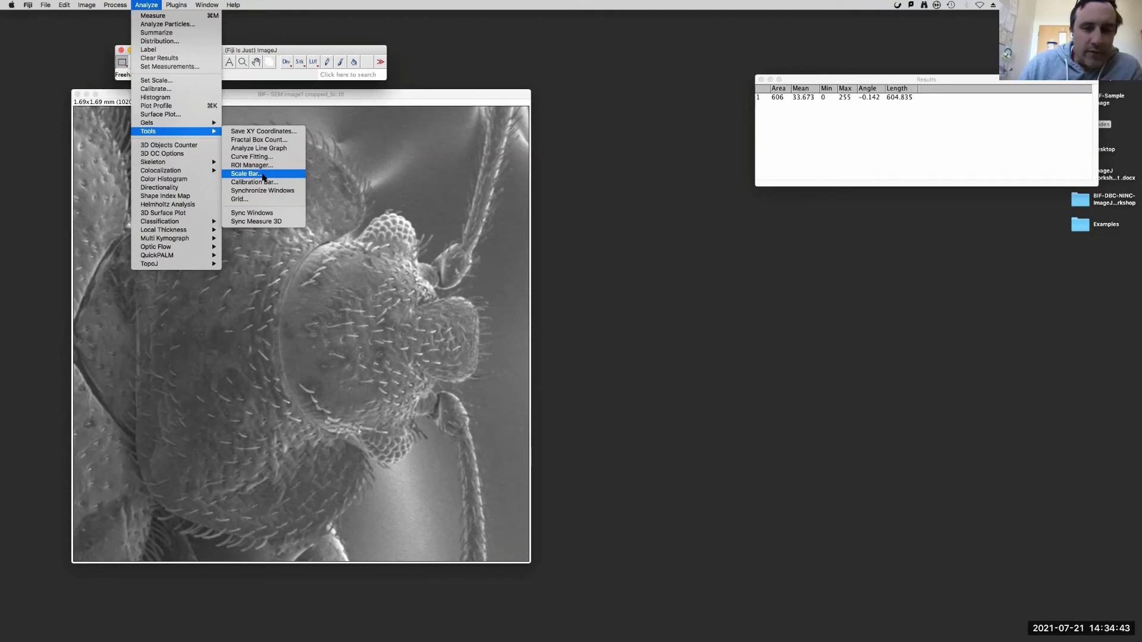
left_click(263, 175)
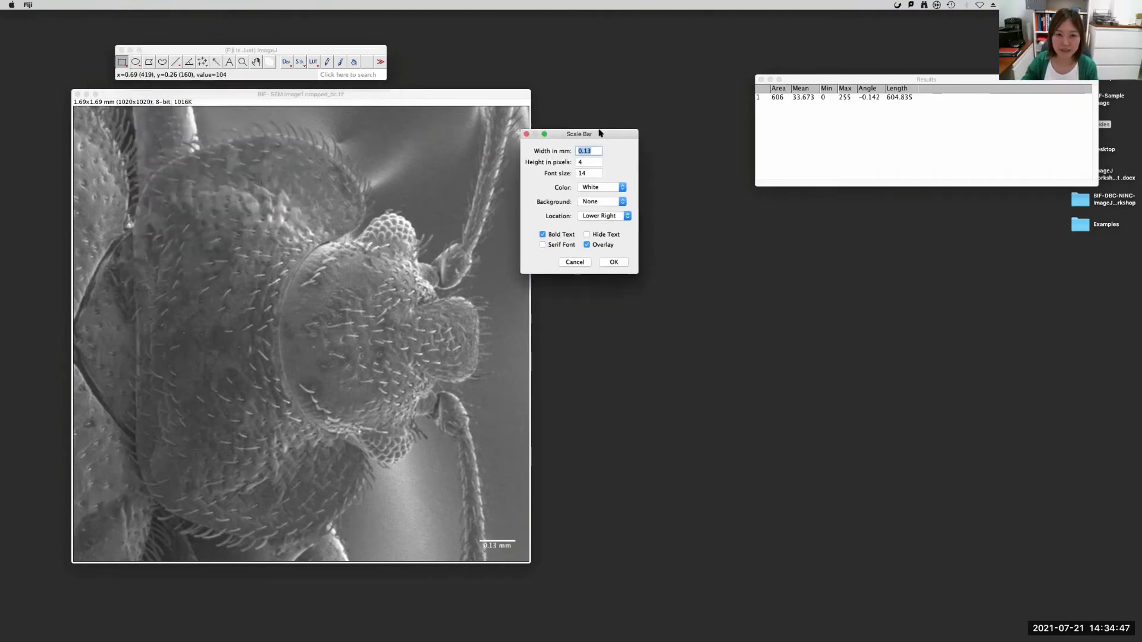
left_click_drag(580, 137, 636, 121)
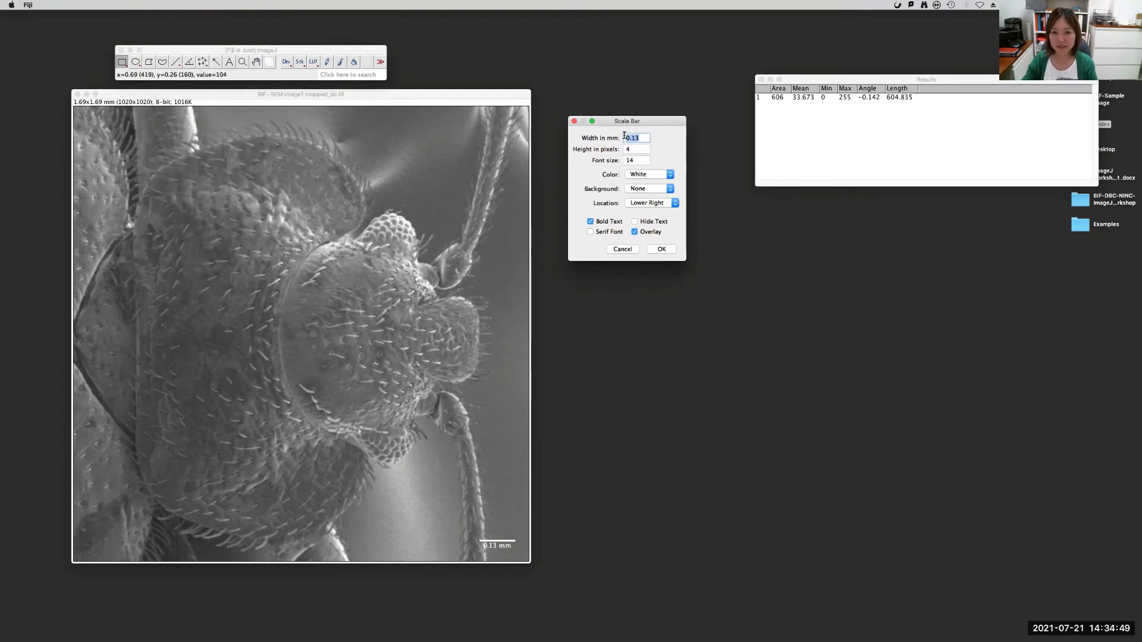
type("0.2")
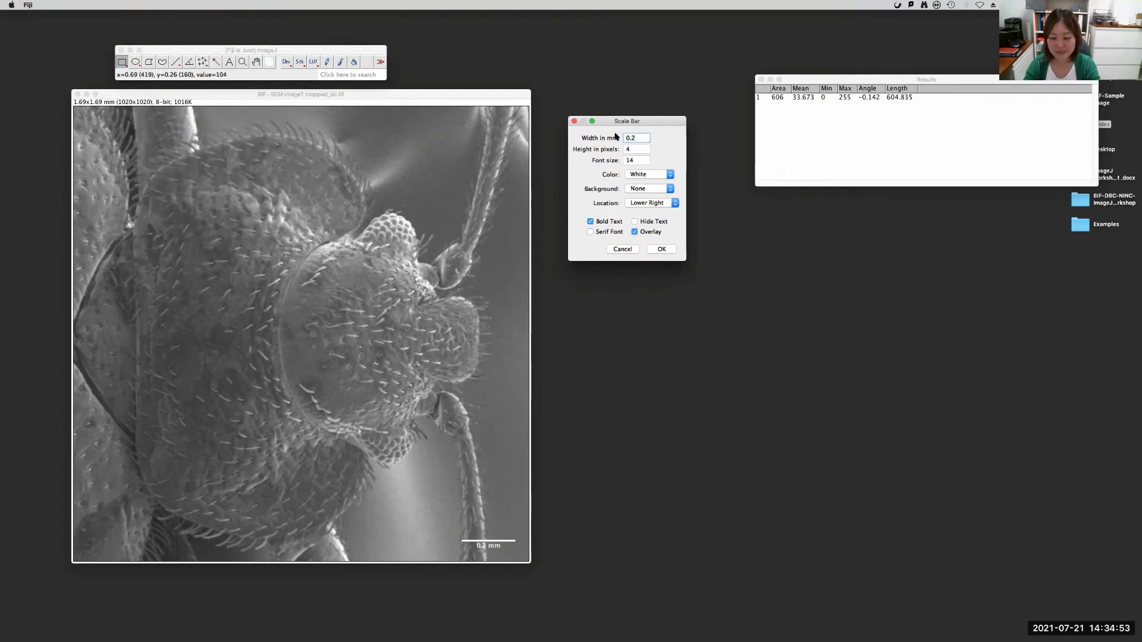
key("BackSpace")
type("5")
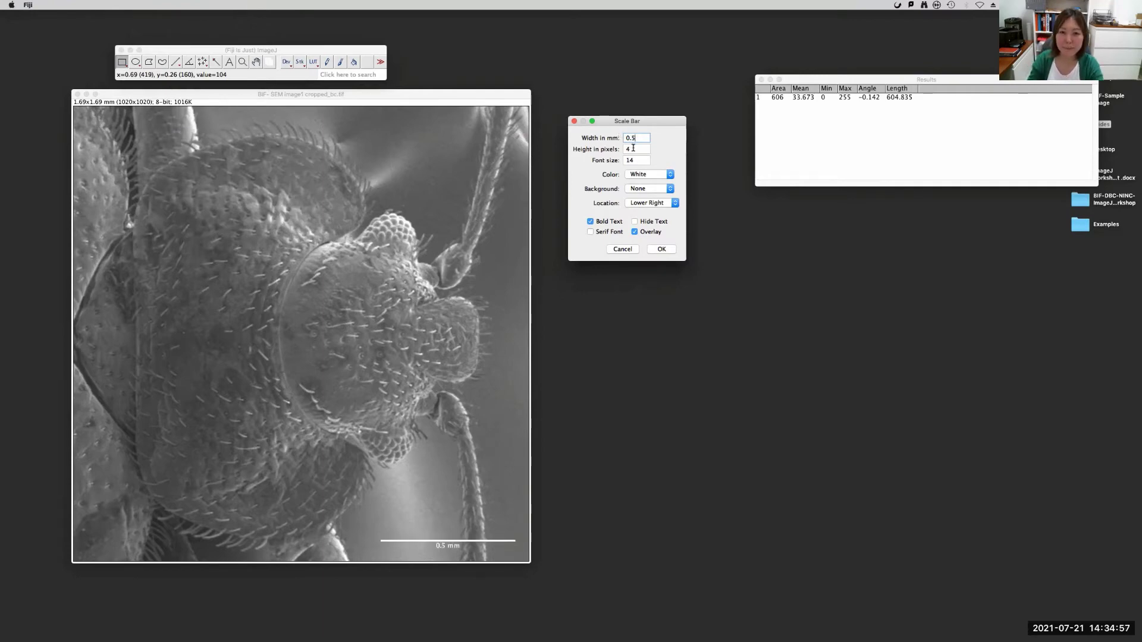
Try a scale bar height of 20 pixels, settle on 8, and set the label's font size to 20.
left_click(628, 149)
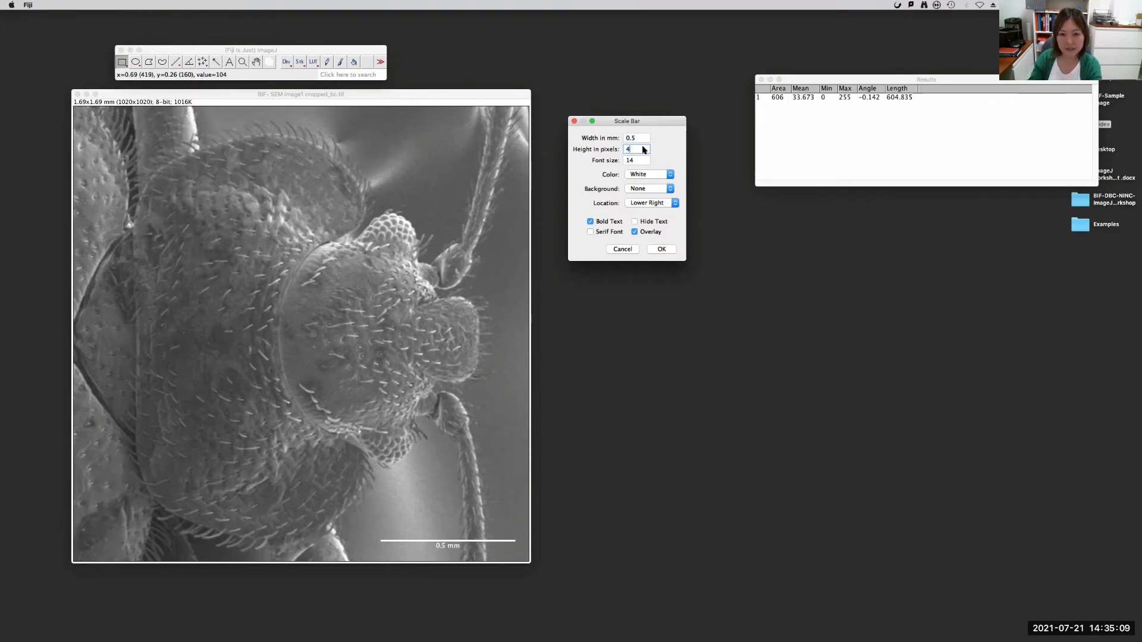
type("20")
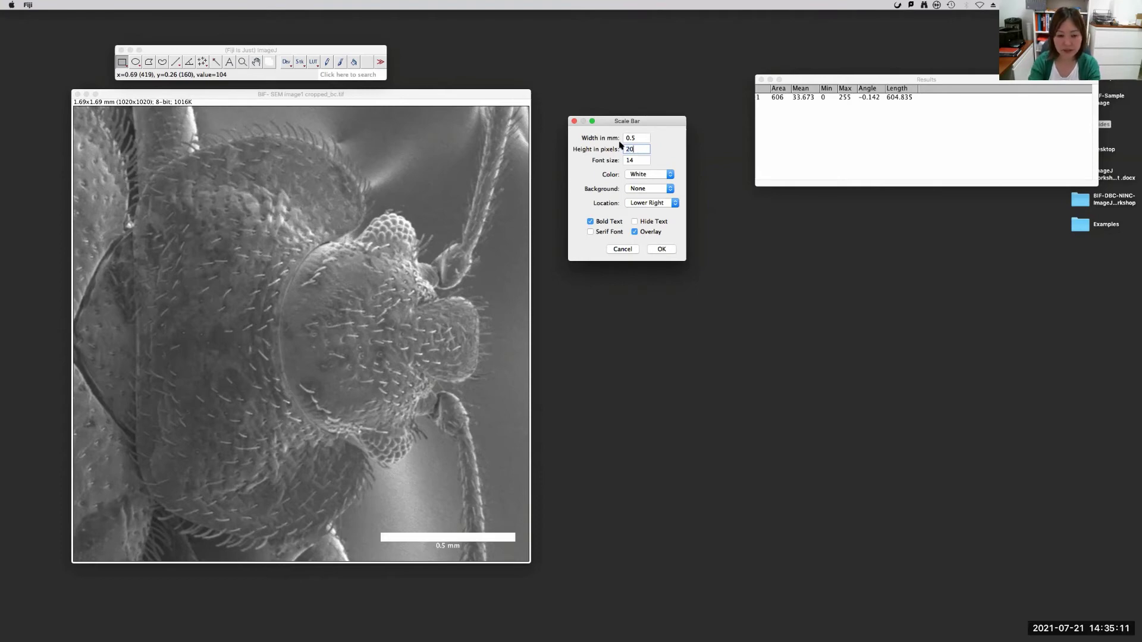
key("BackSpace")
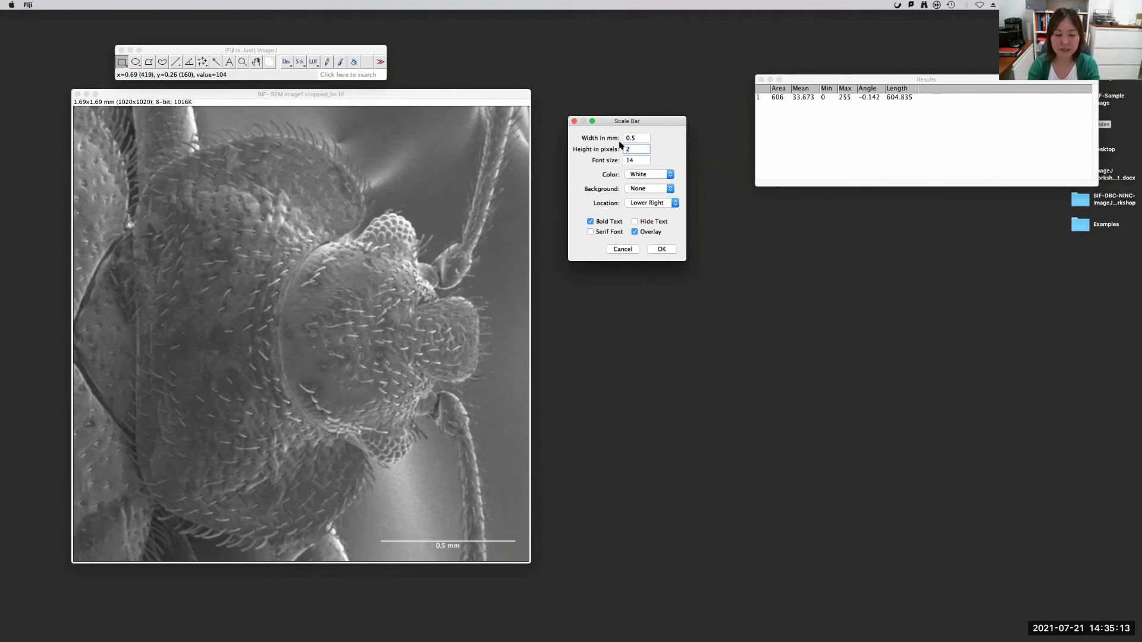
key("BackSpace")
type("8")
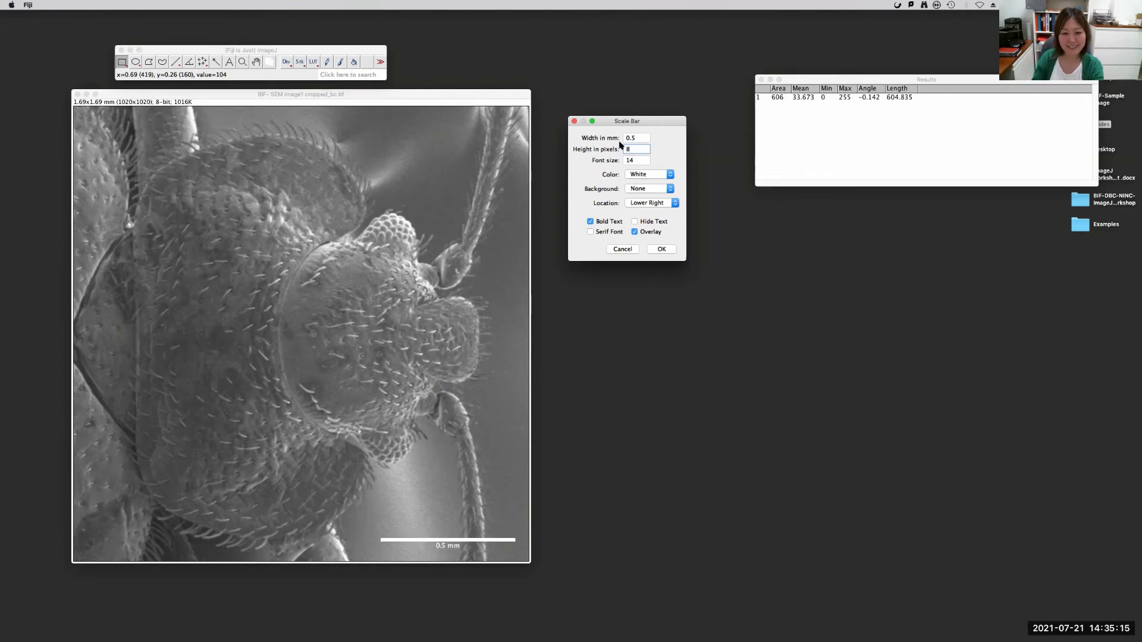
left_click(646, 158)
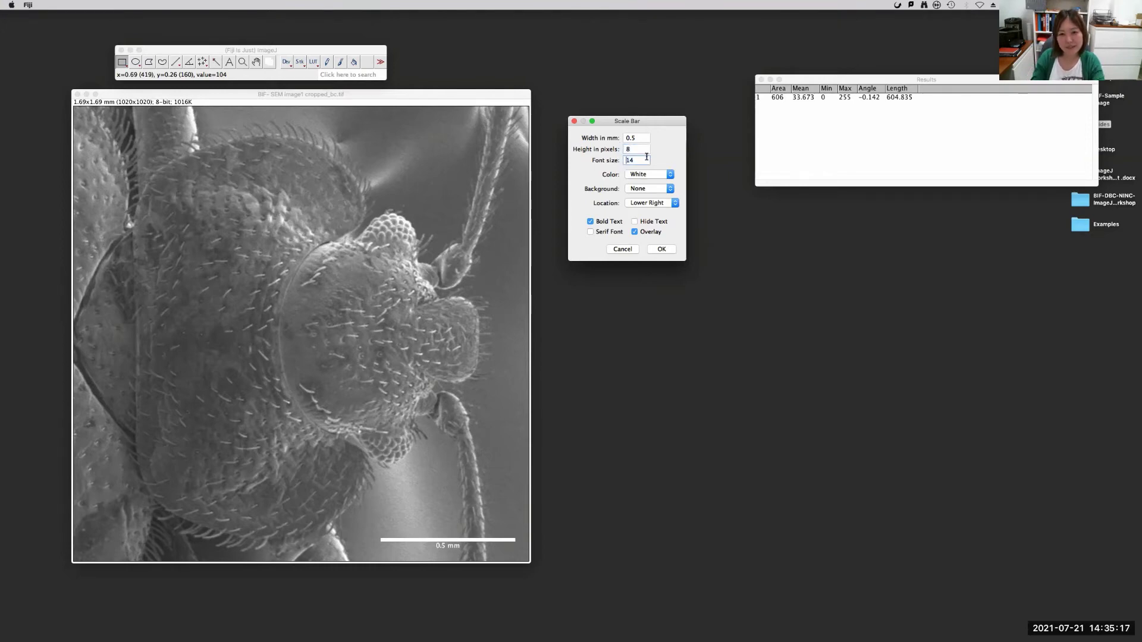
double_click(647, 158)
type("2")
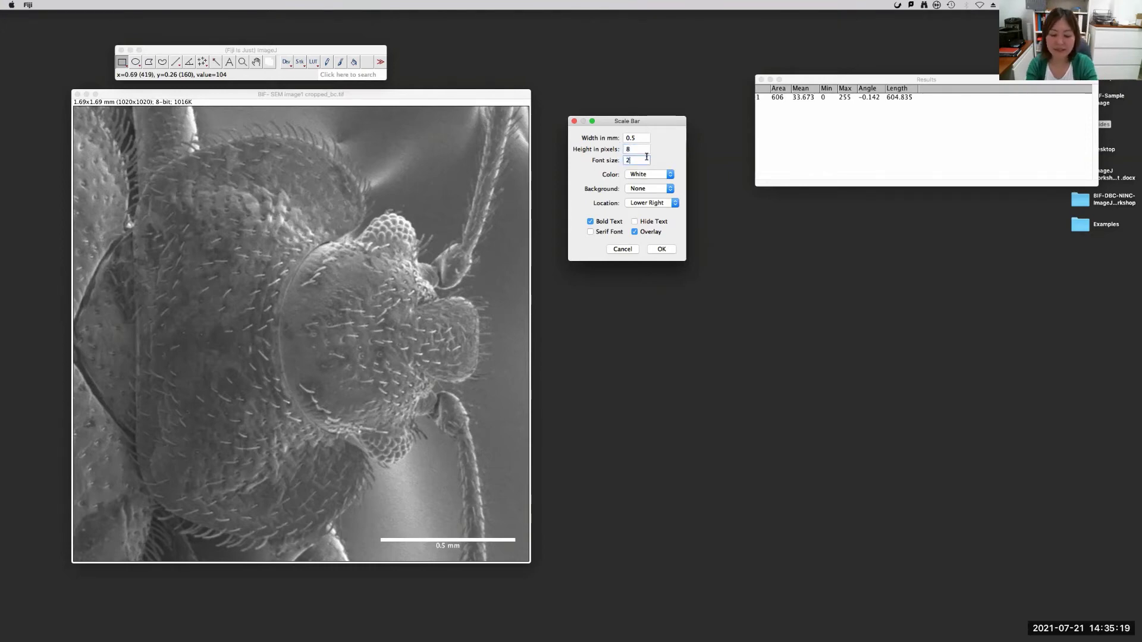
type("0")
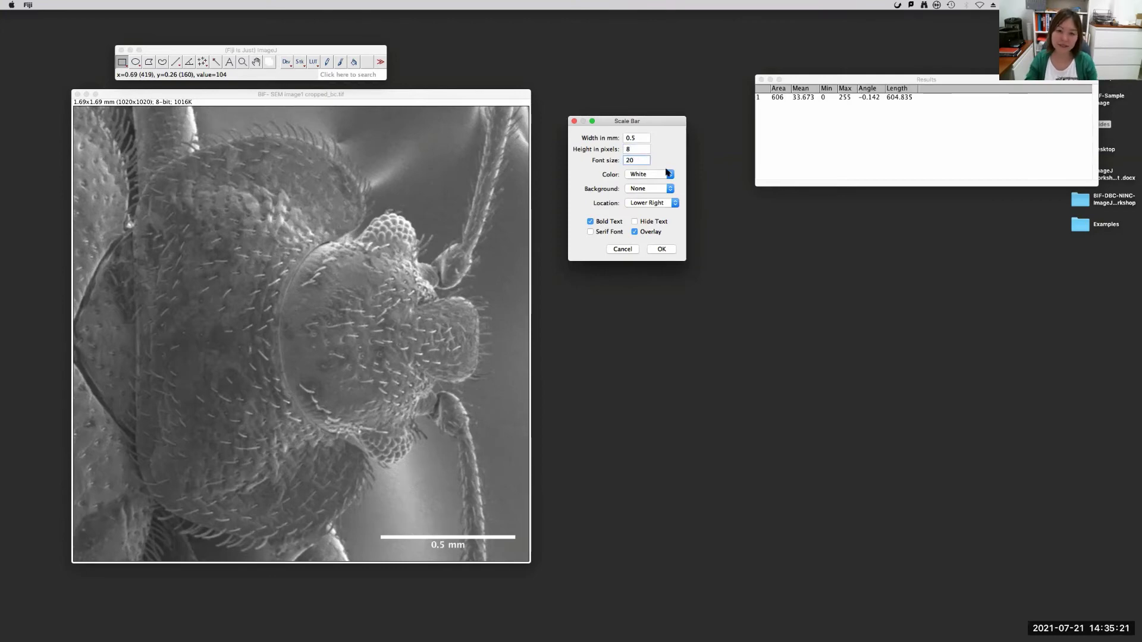
Look through the scale bar's color, background and location options, keeping White, None and Lower Right.
left_click(670, 174)
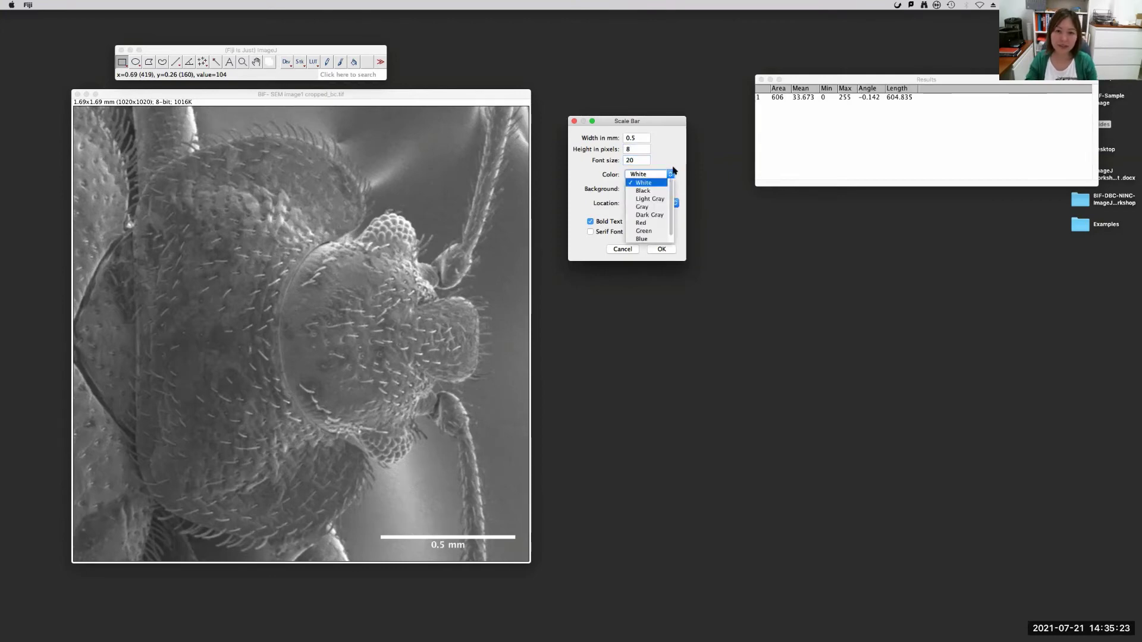
left_click(671, 173)
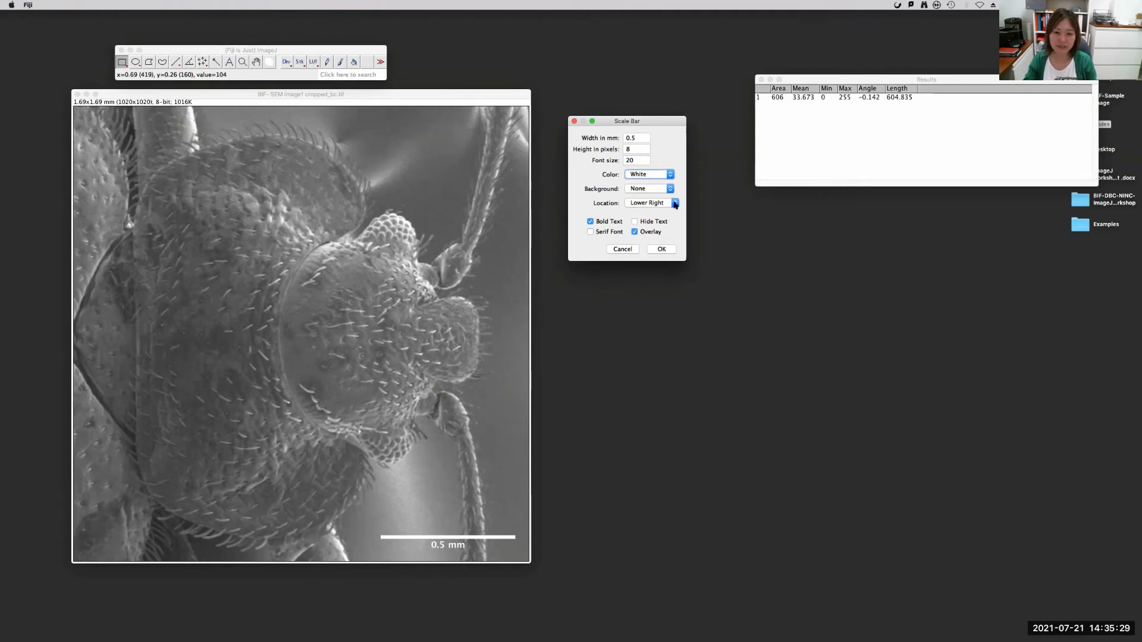
left_click(668, 190)
left_click(678, 189)
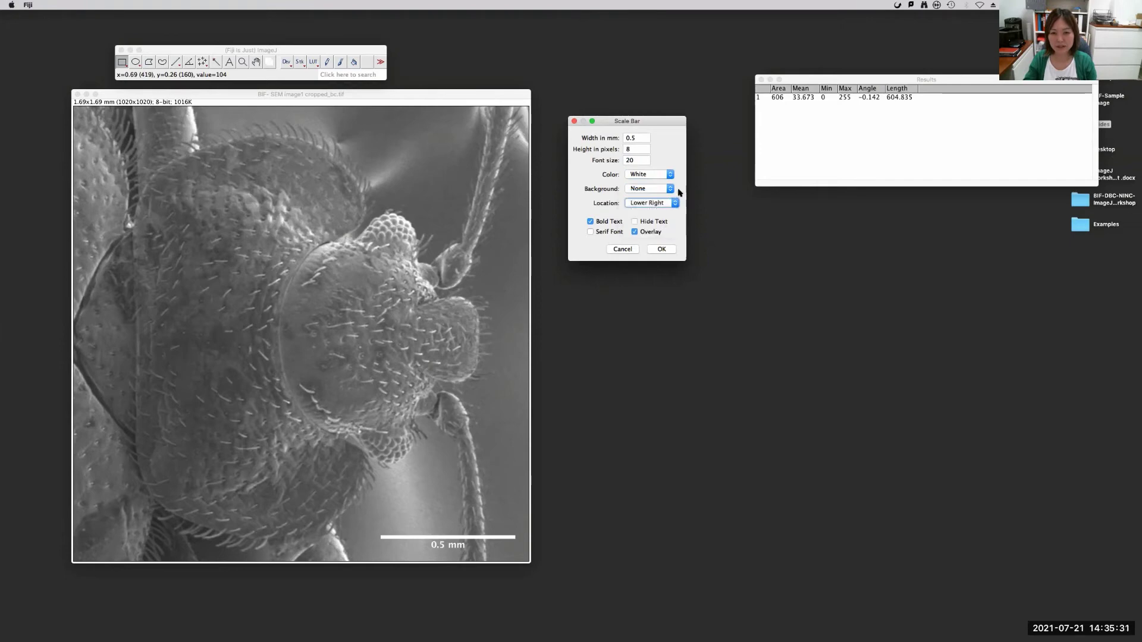
left_click(677, 203)
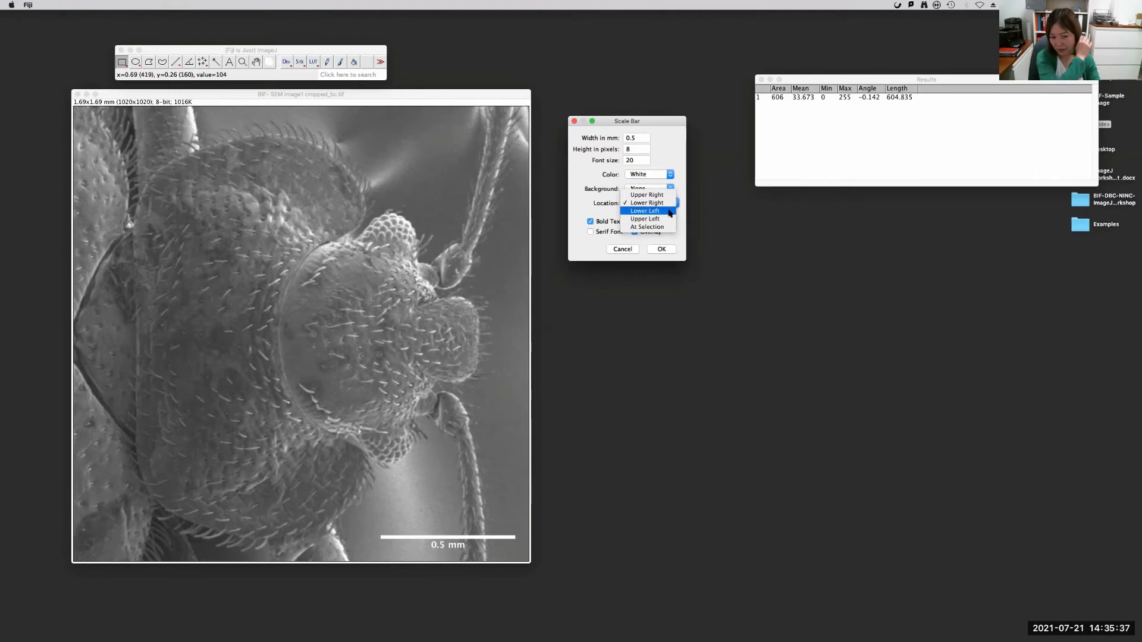
key("Escape")
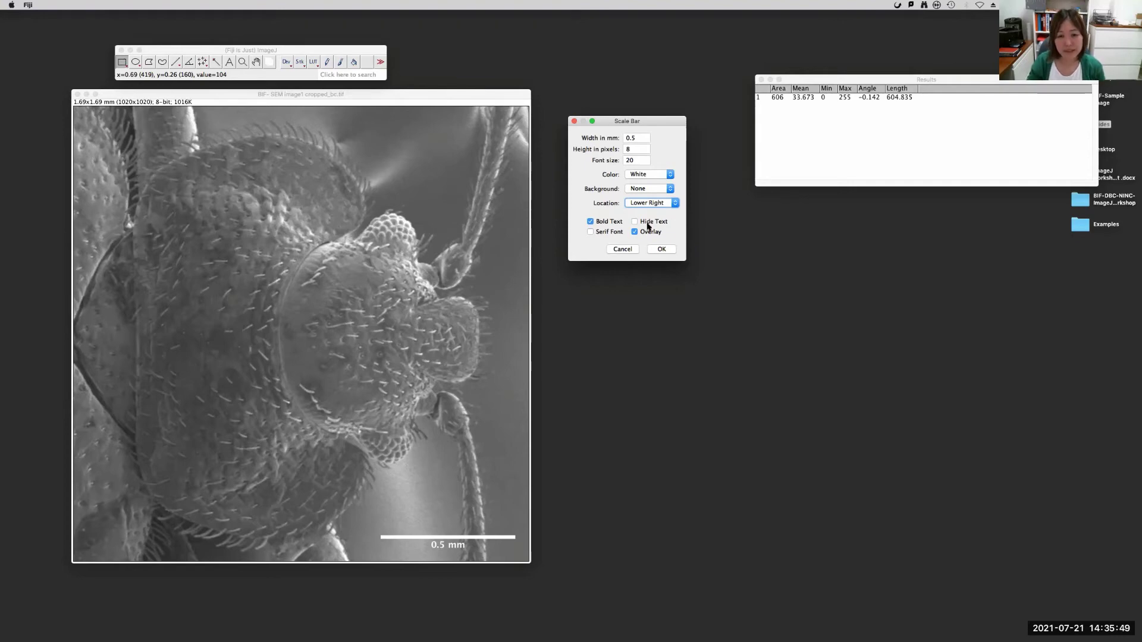
Try the scale bar's Bold Text and Hide Text options, keeping the bold setting on and the label hidden.
left_click(590, 222)
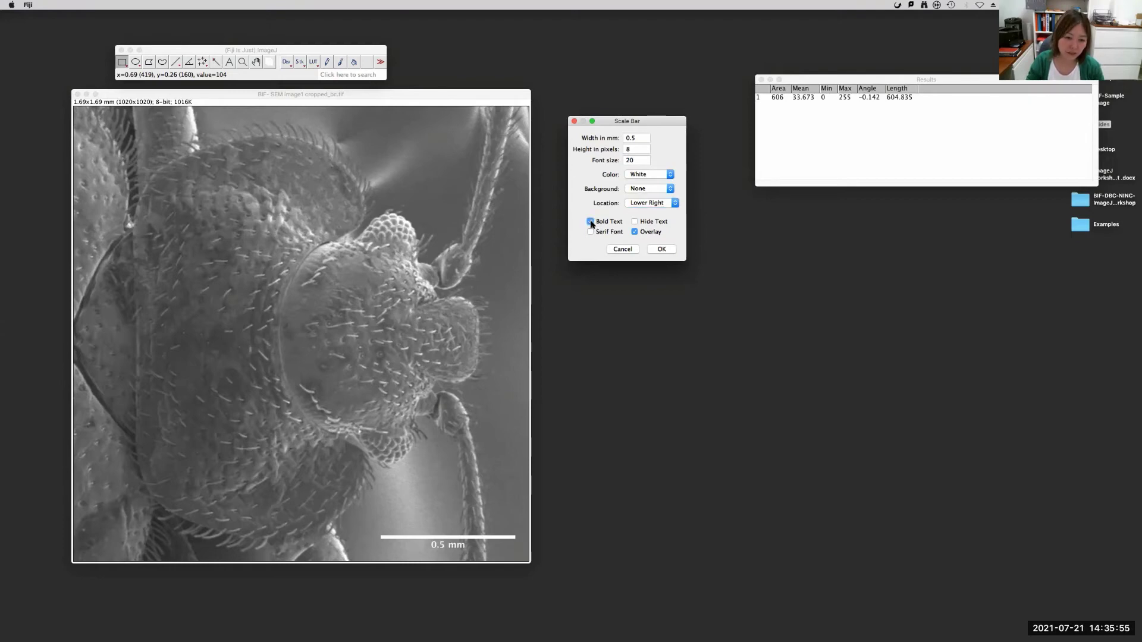
left_click(635, 223)
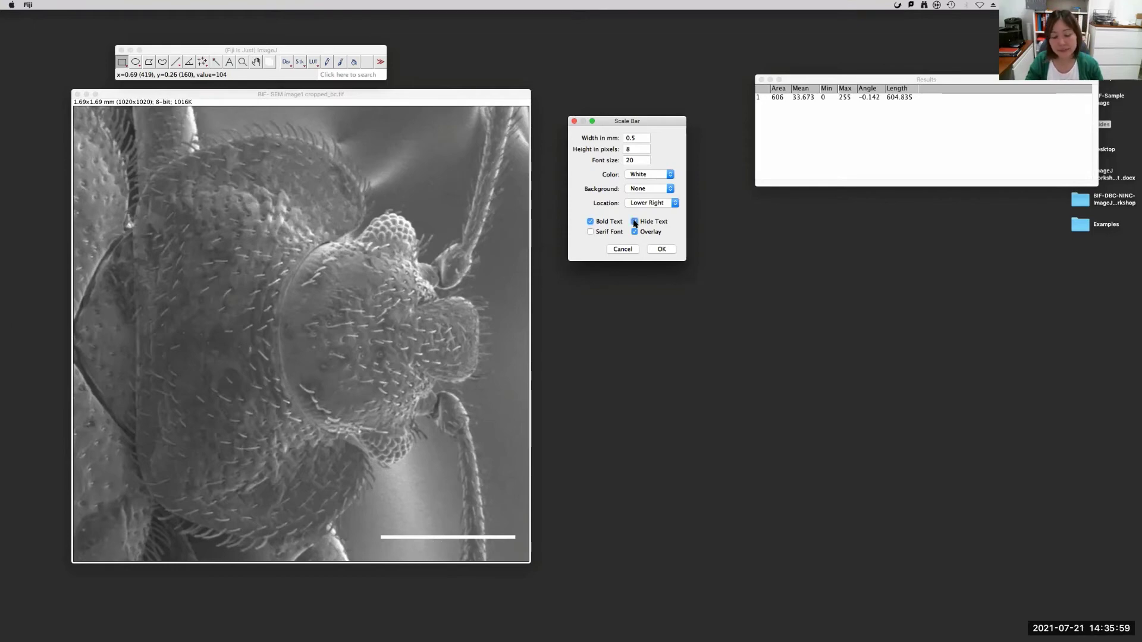
left_click(635, 222)
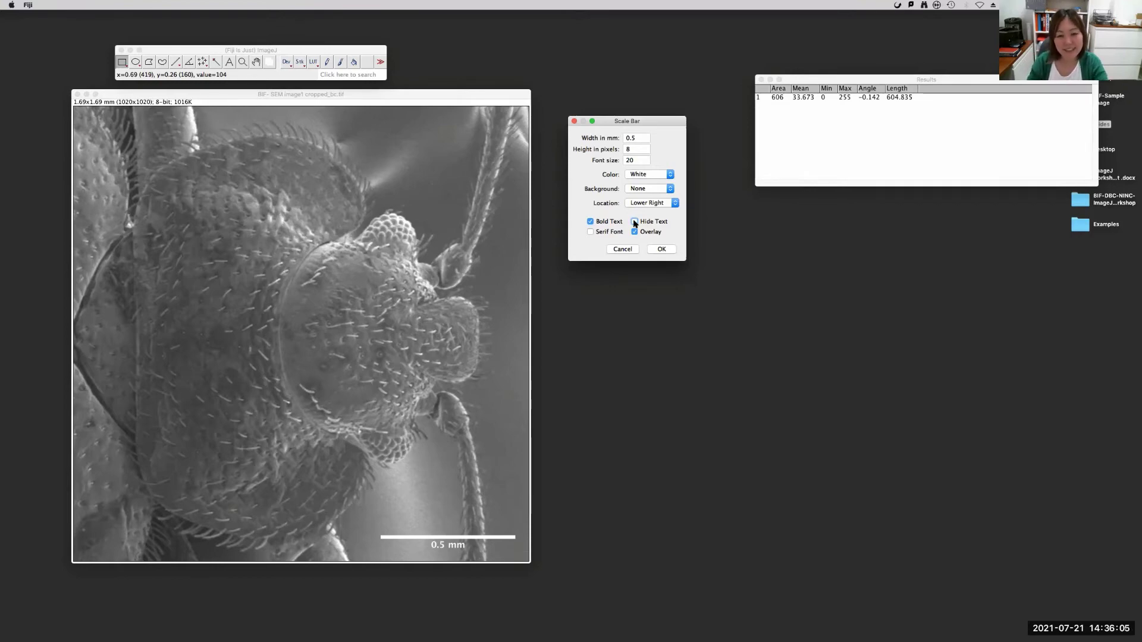
left_click(635, 221)
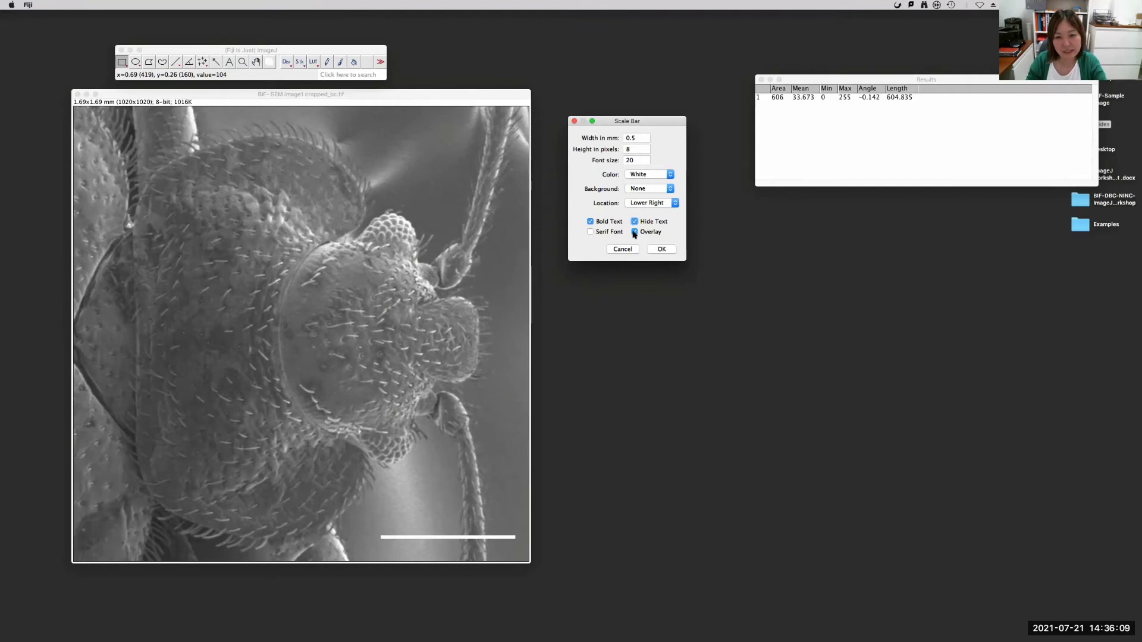
Turn off Overlay for the scale bar, compare it with and without its label, and apply the bar with the text hidden.
left_click(634, 232)
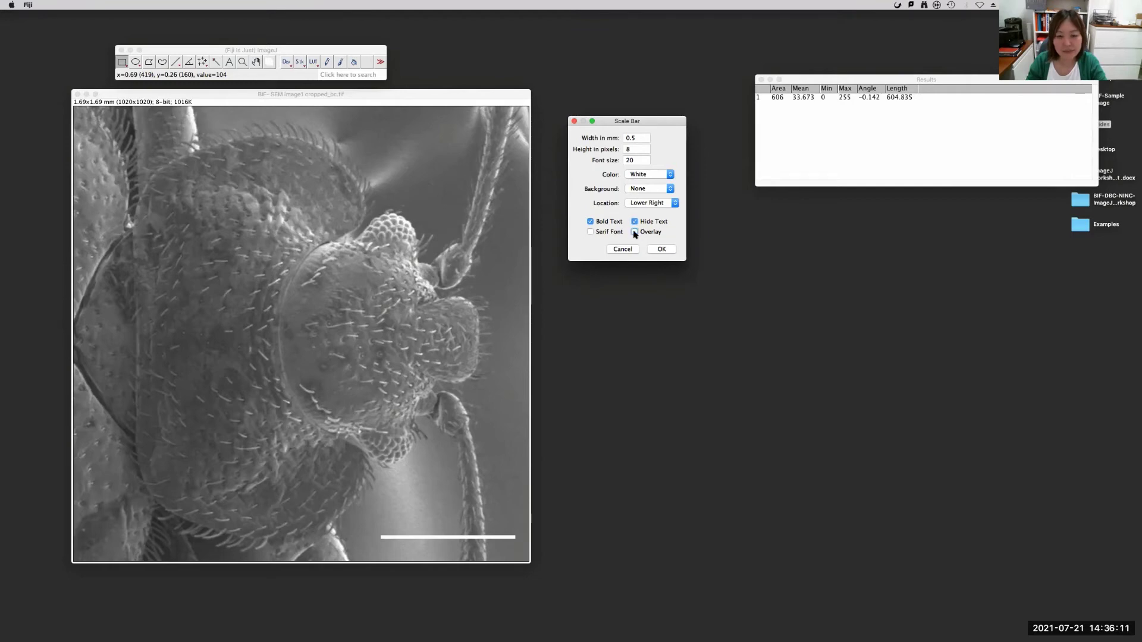
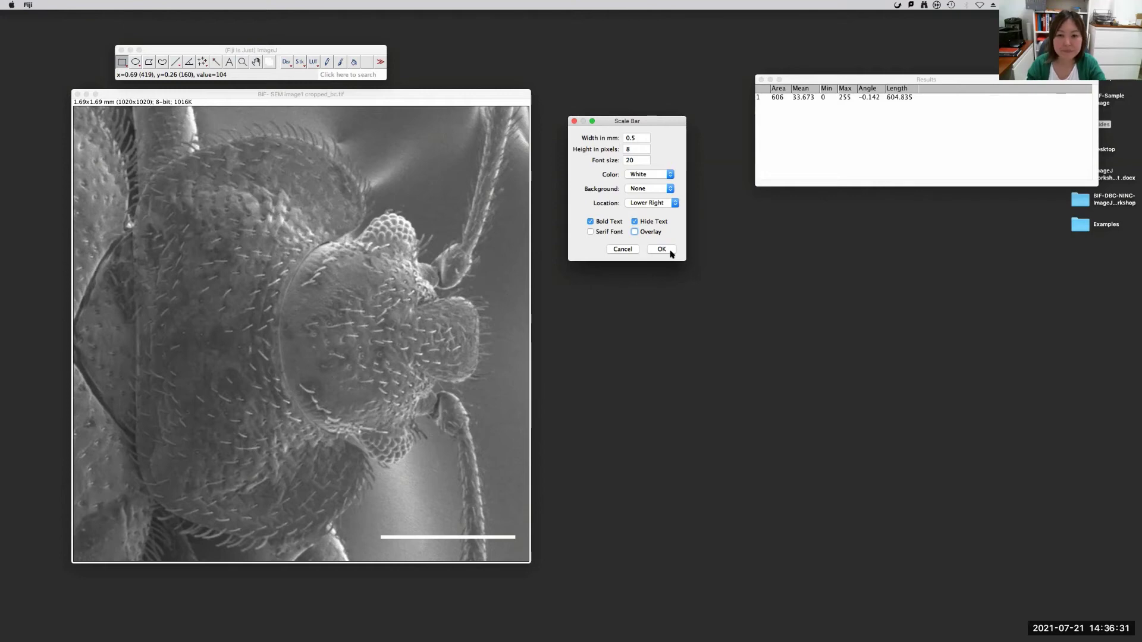
left_click(634, 222)
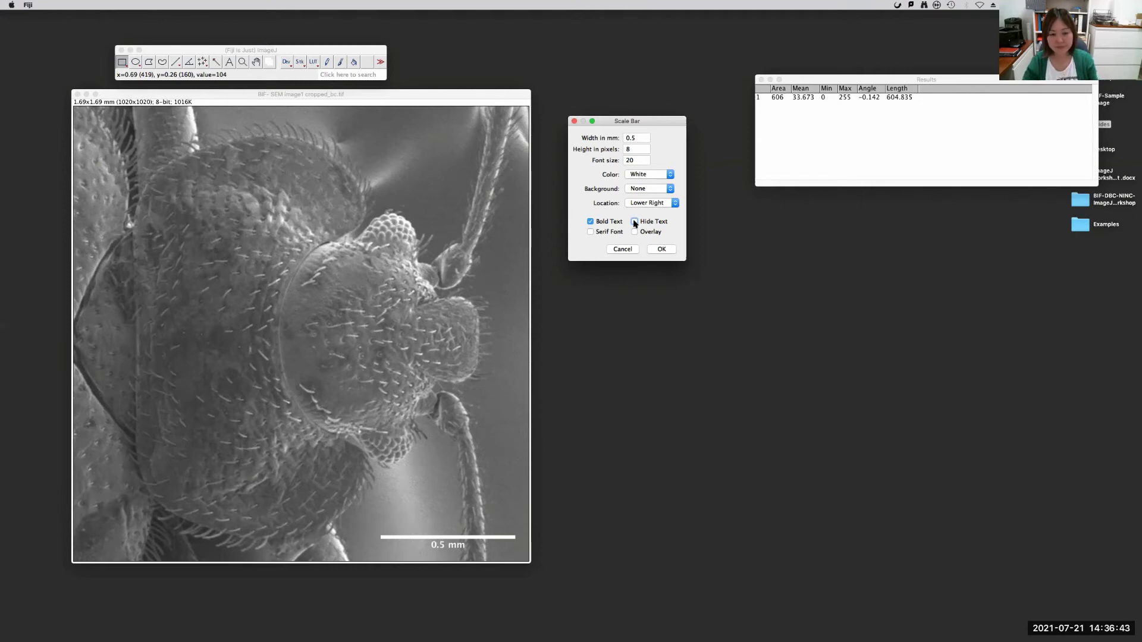
left_click(634, 223)
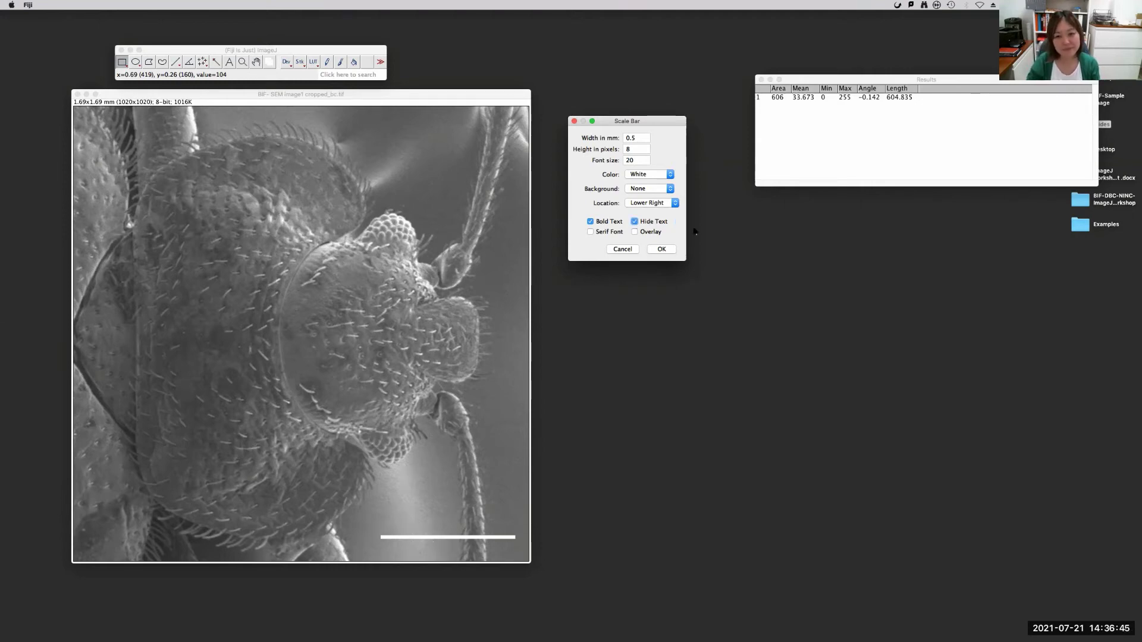
left_click(662, 250)
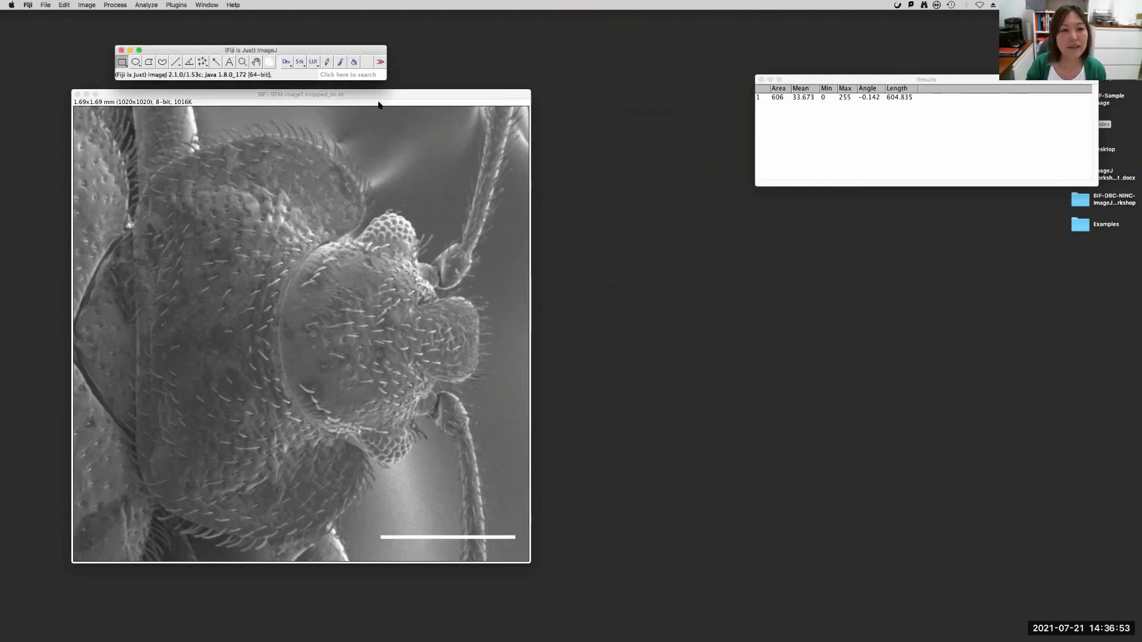
Save the image with the scale bar as the TIFF BIF- SEM image1 cropped_bc.tif in the BIF-Sample image folder and reposition its window.
left_click_drag(378, 96, 436, 91)
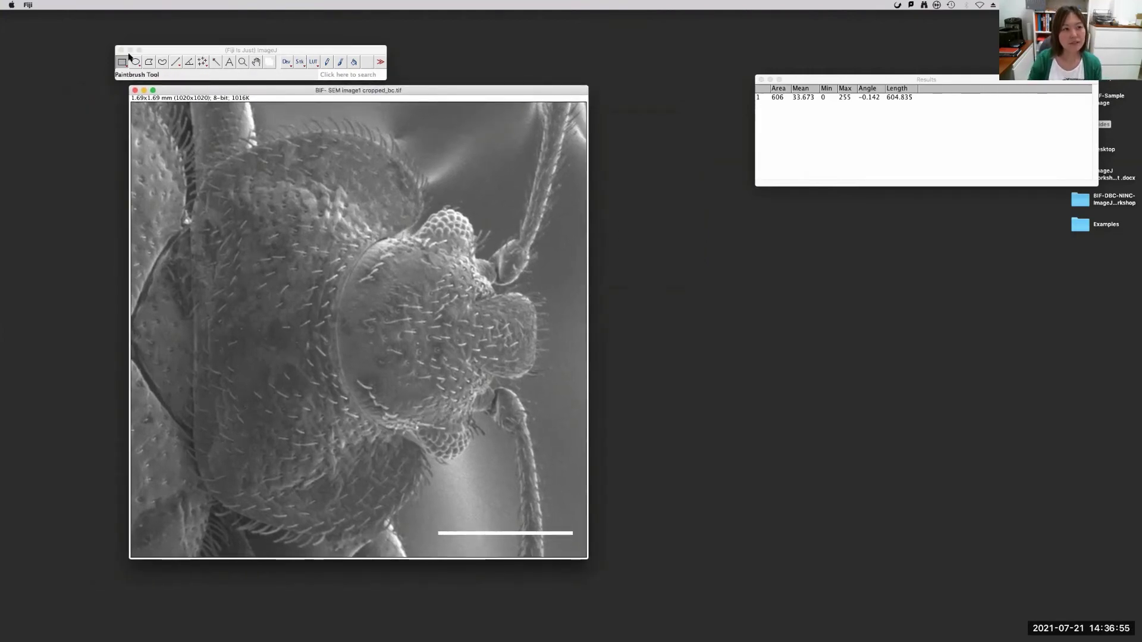
left_click(179, 75)
left_click(47, 5)
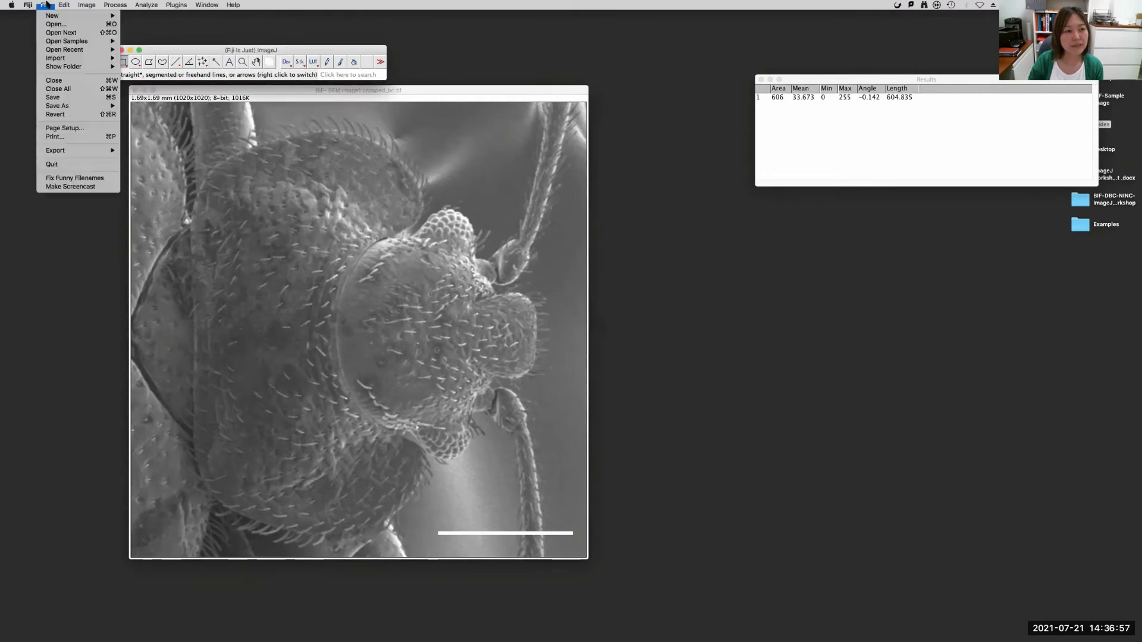
mouse_move(71, 106)
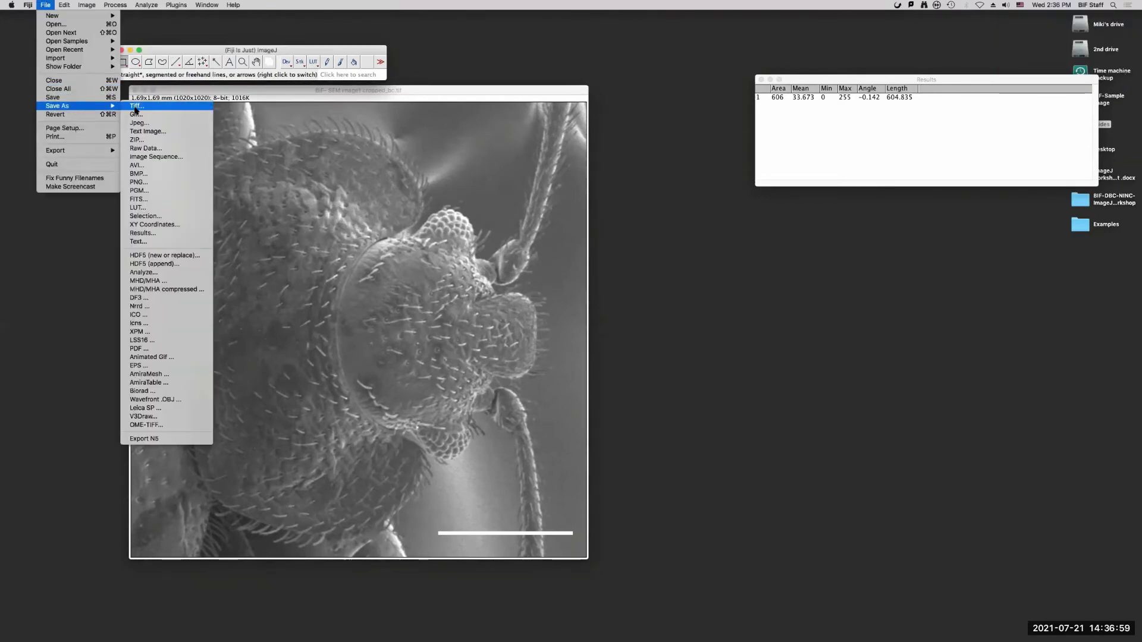
left_click(136, 106)
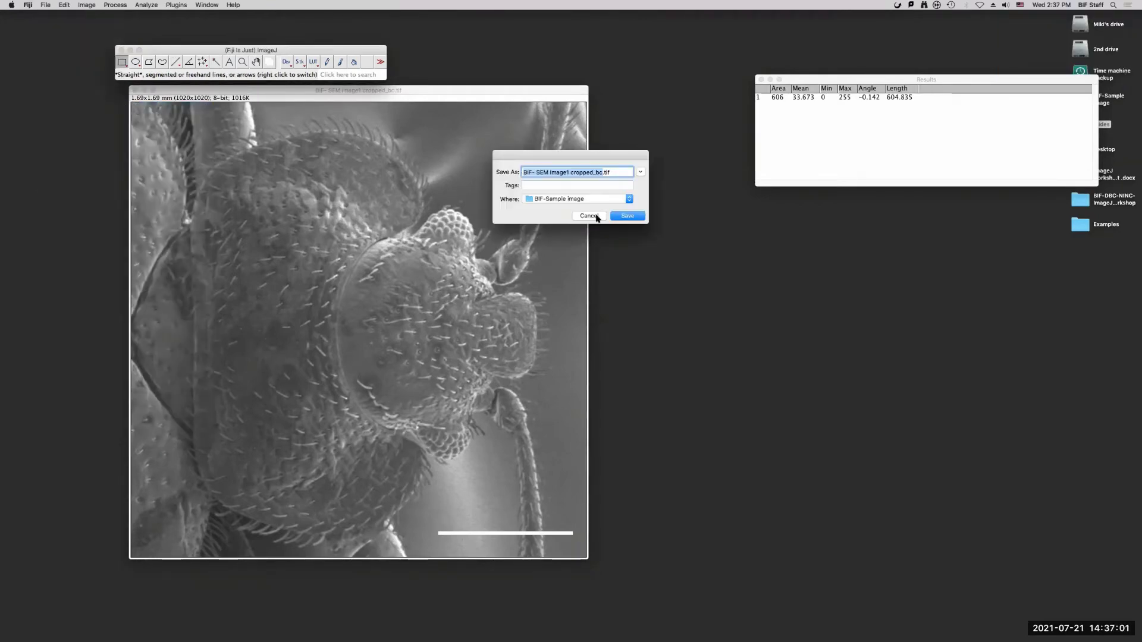
left_click(626, 215)
left_click(387, 102)
left_click_drag(386, 91, 281, 101)
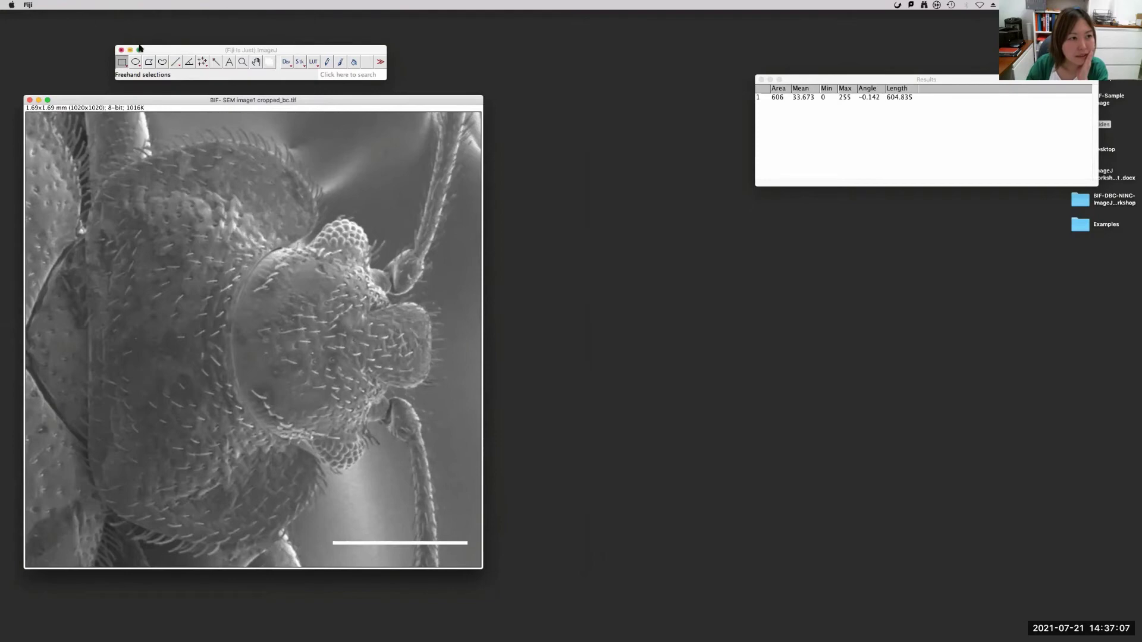
Save the image with its scale bar as a TIFF named BIF- SEM image1 cropped_bc_0.5mm-1.tif in the BIF-Sample image folder.
left_click(153, 72)
left_click(143, 106)
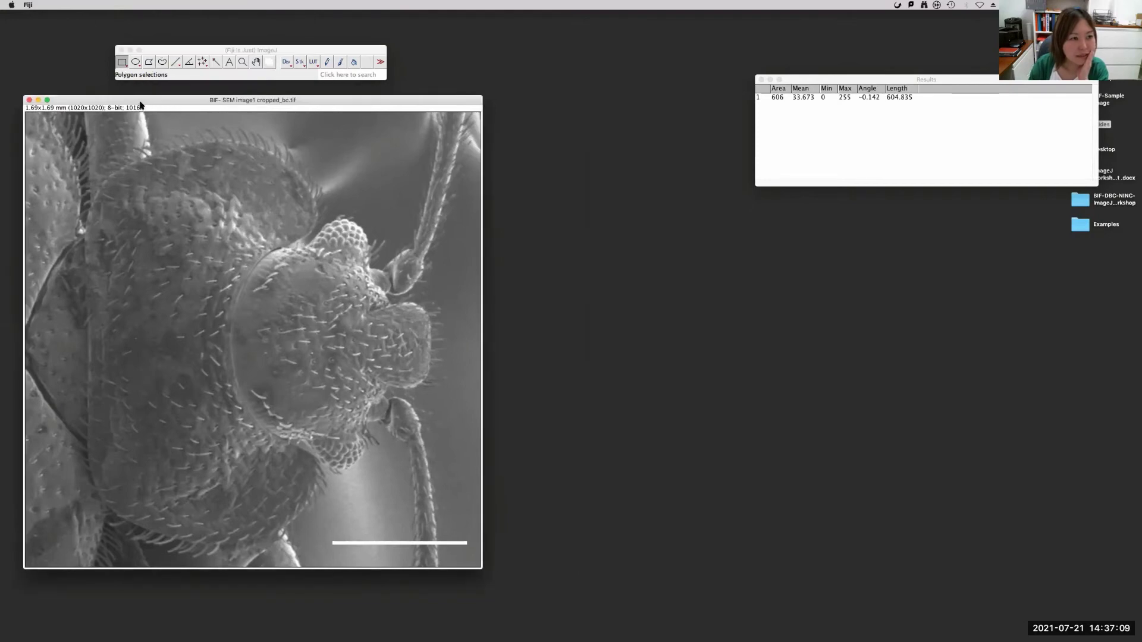
left_click(161, 50)
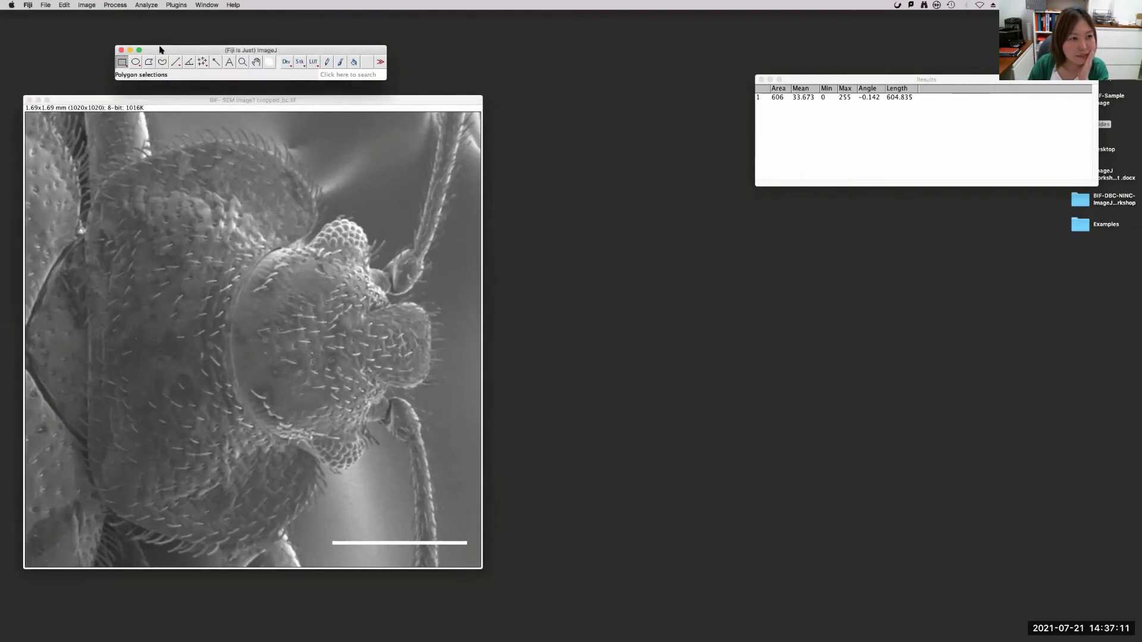
left_click(46, 5)
mouse_move(83, 109)
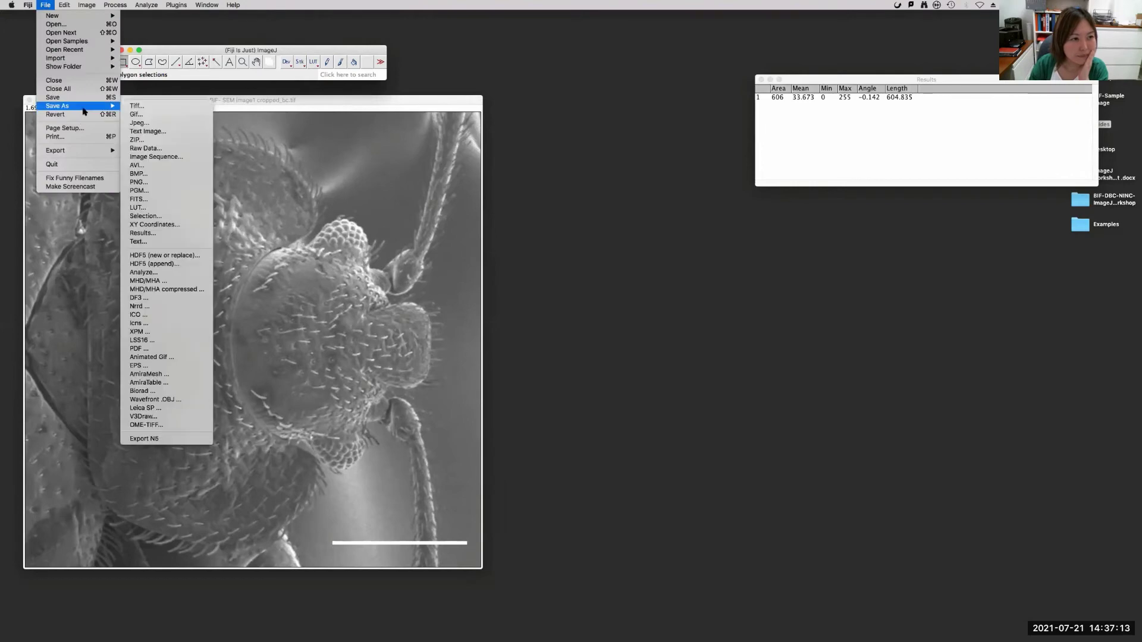
left_click(142, 109)
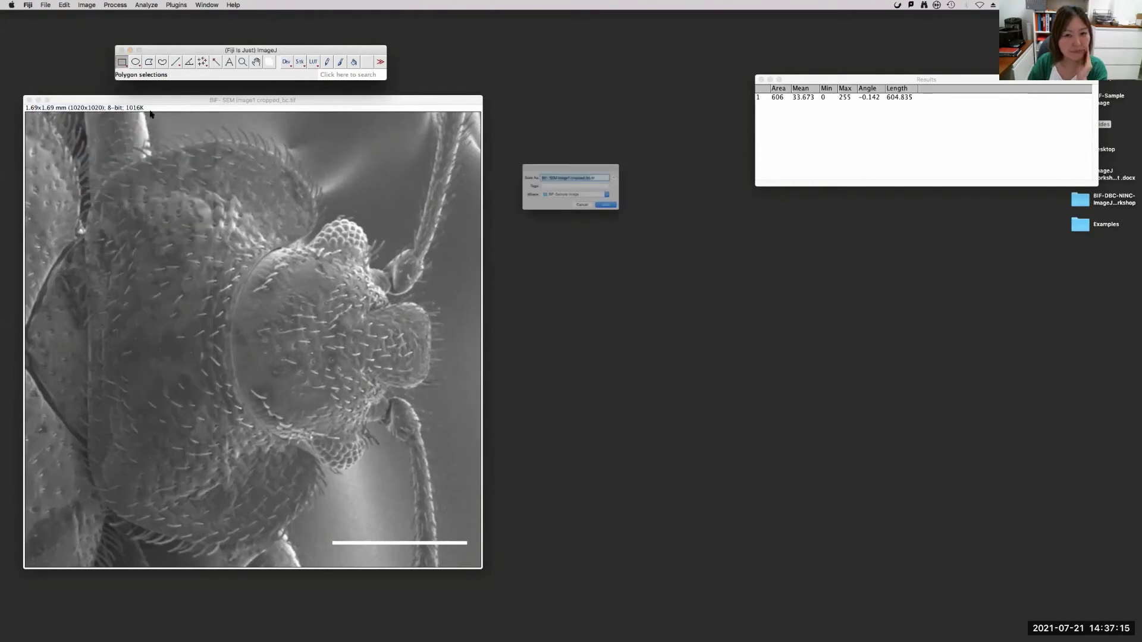
key("Right")
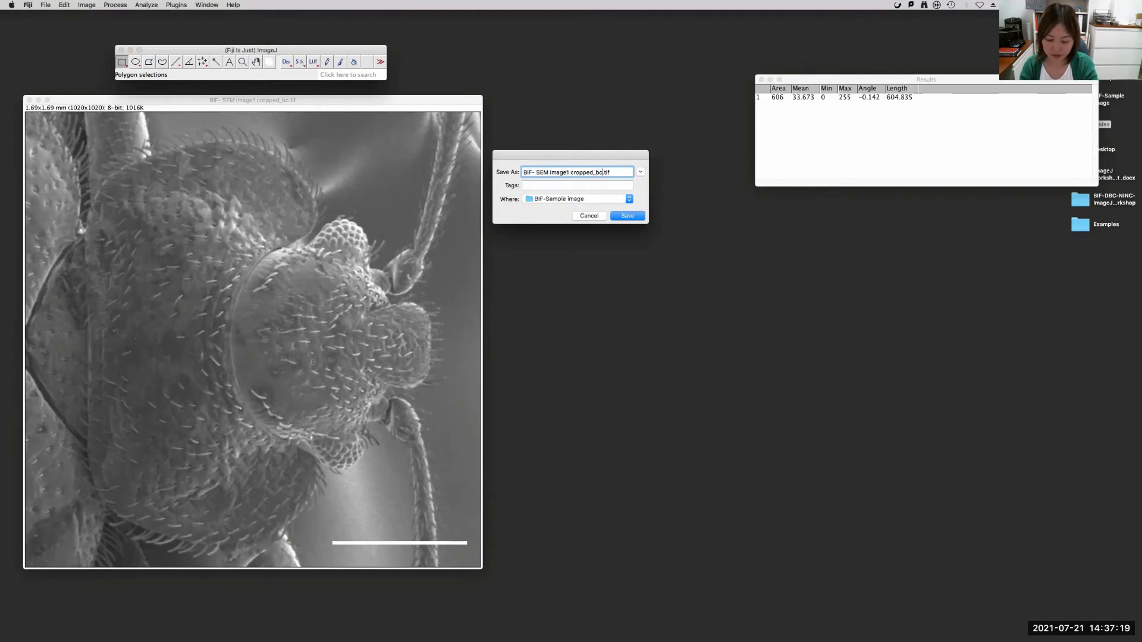
type("_0.5mm-1")
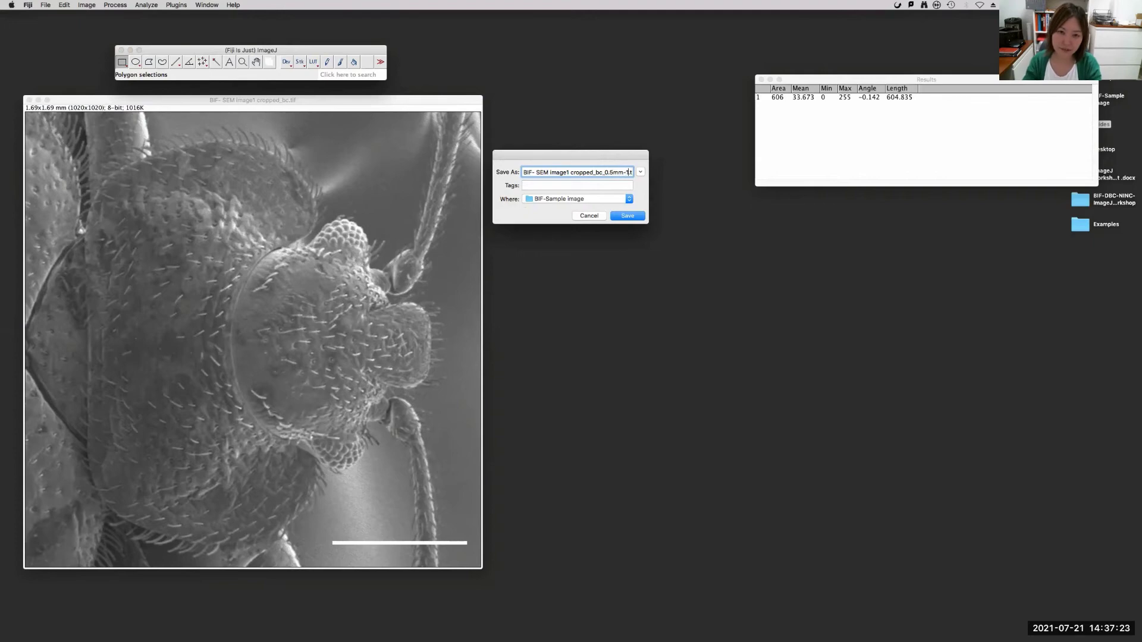
left_click(638, 215)
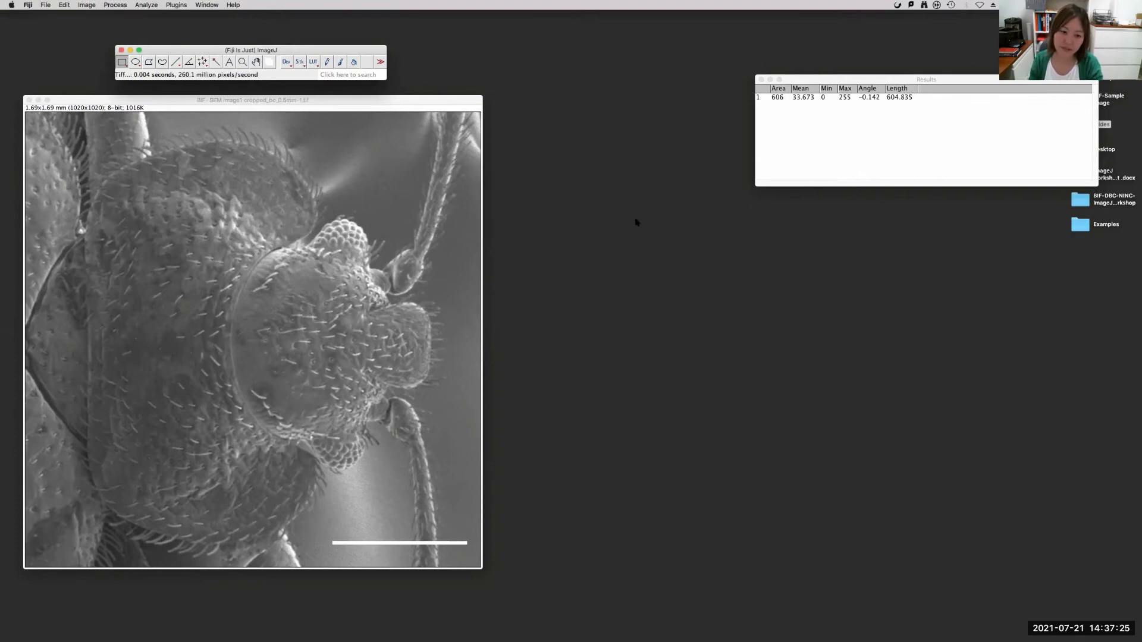
Close the saved SEM image and the Results table without saving the measurements.
left_click_drag(365, 101, 387, 96)
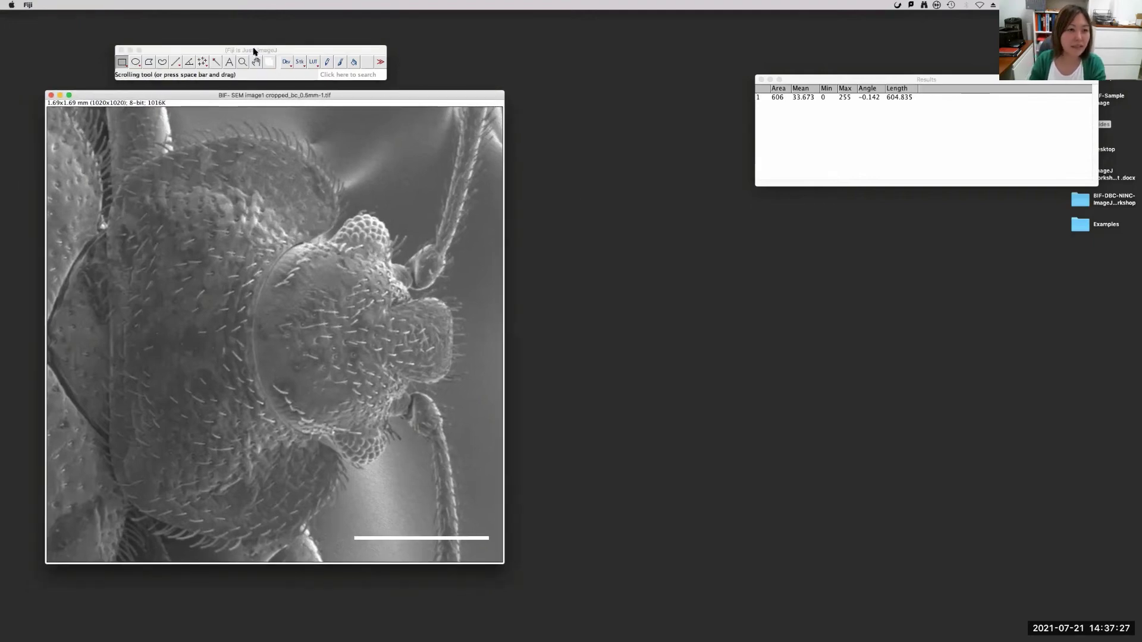
left_click(52, 97)
left_click_drag(913, 79, 910, 80)
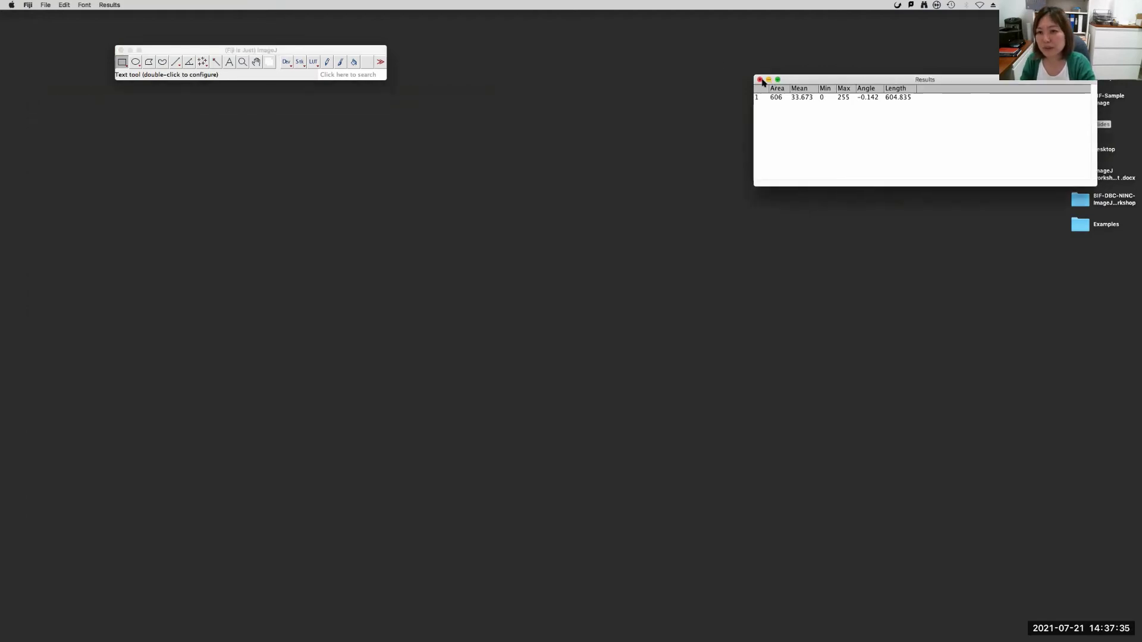
left_click(761, 80)
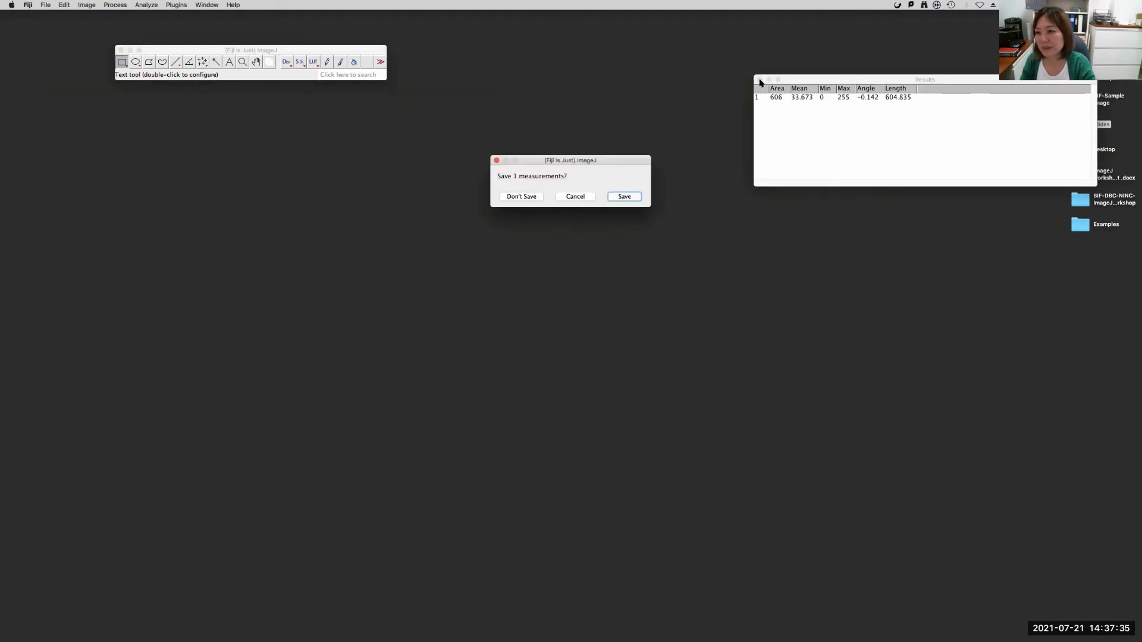
left_click(524, 197)
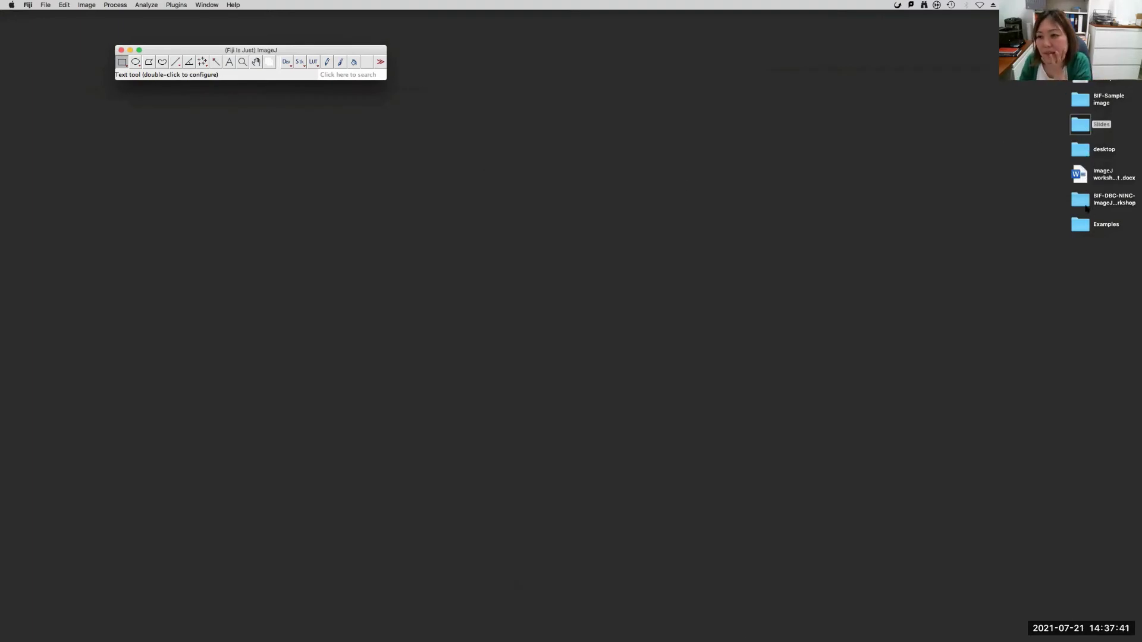
Open BIF- SEM image1 cropped_bc.tif from the BIF-Sample image folder in Fiji and close the Finder window.
double_click(1079, 101)
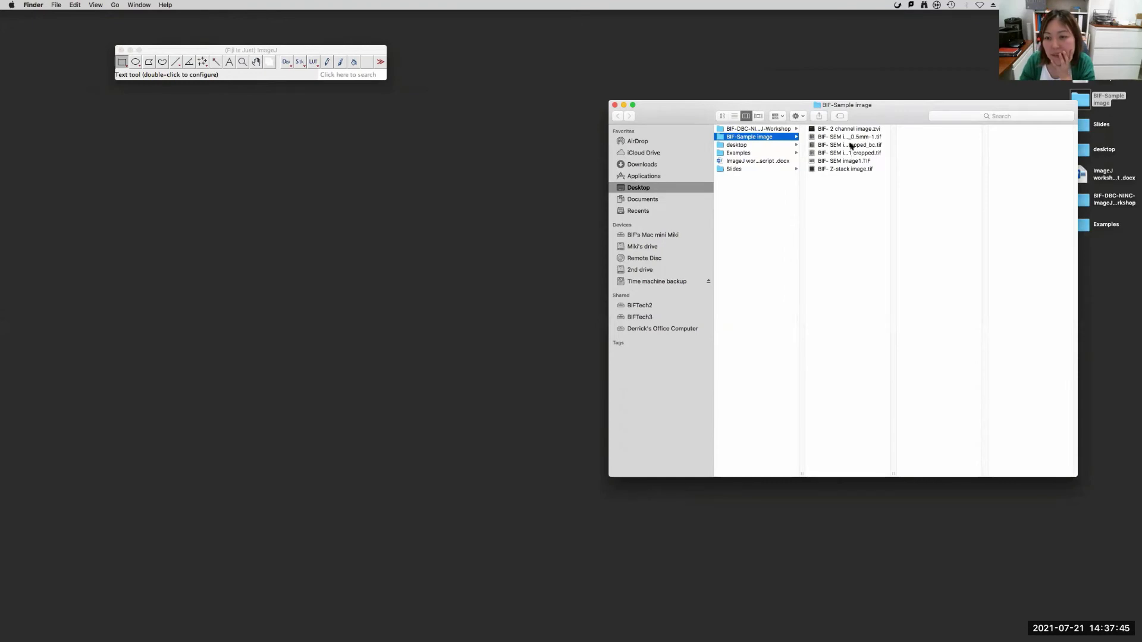
left_click(851, 146)
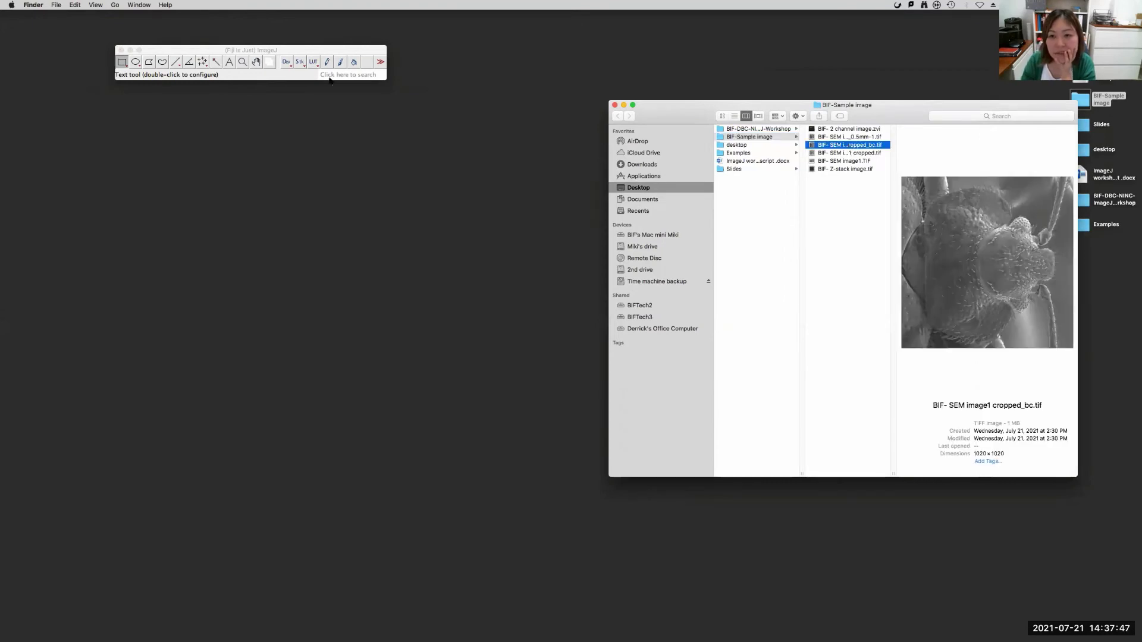
left_click(175, 51)
left_click(43, 4)
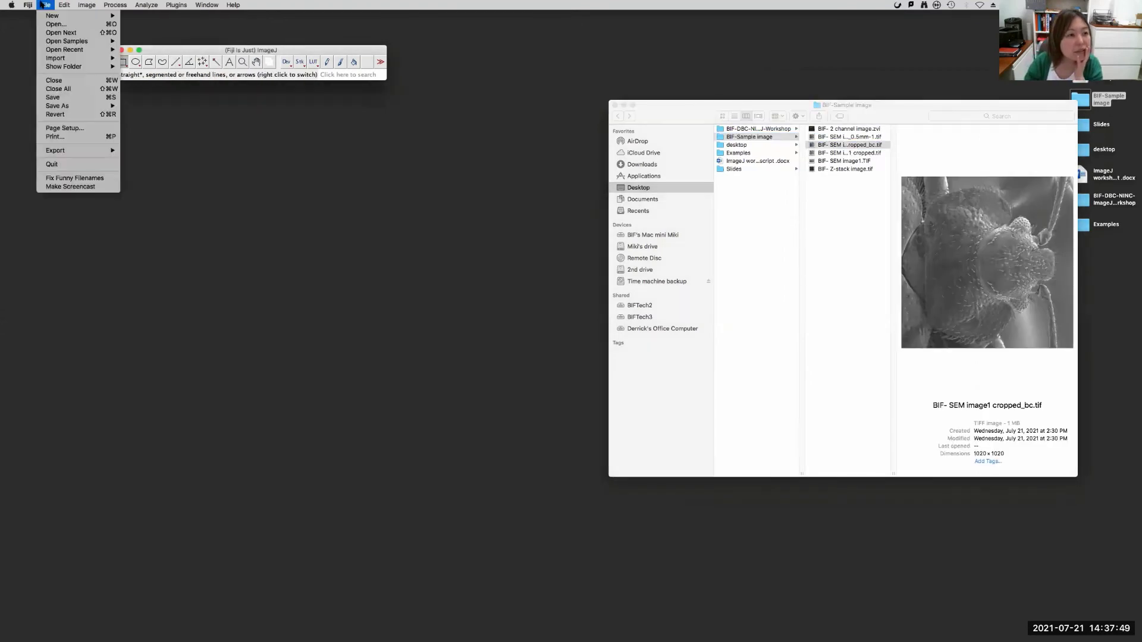
left_click(62, 25)
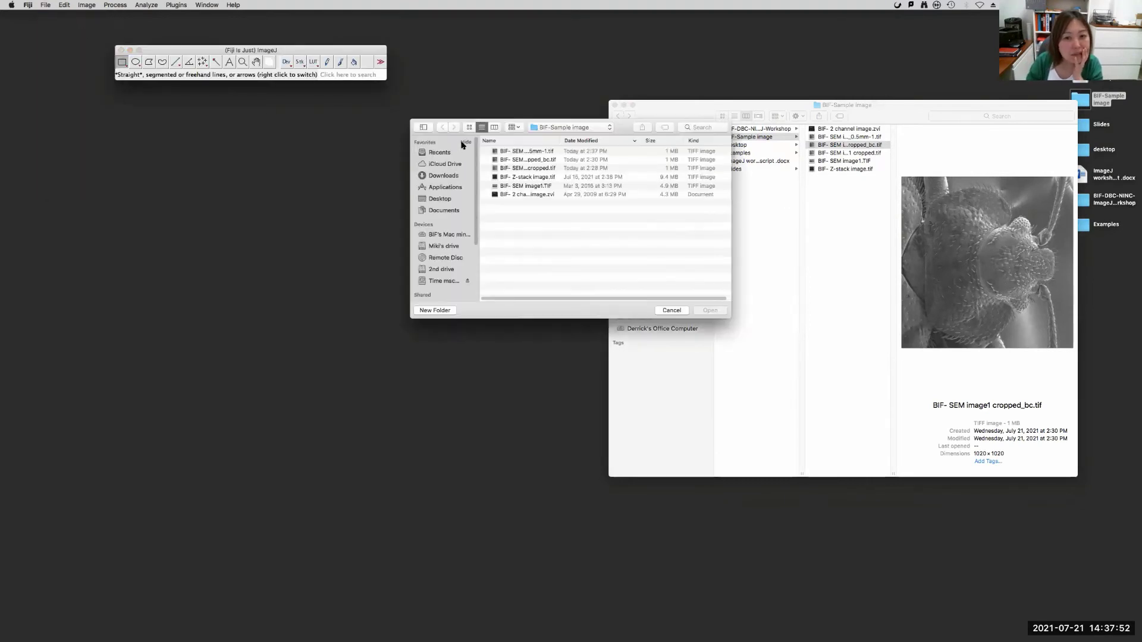
left_click(537, 160)
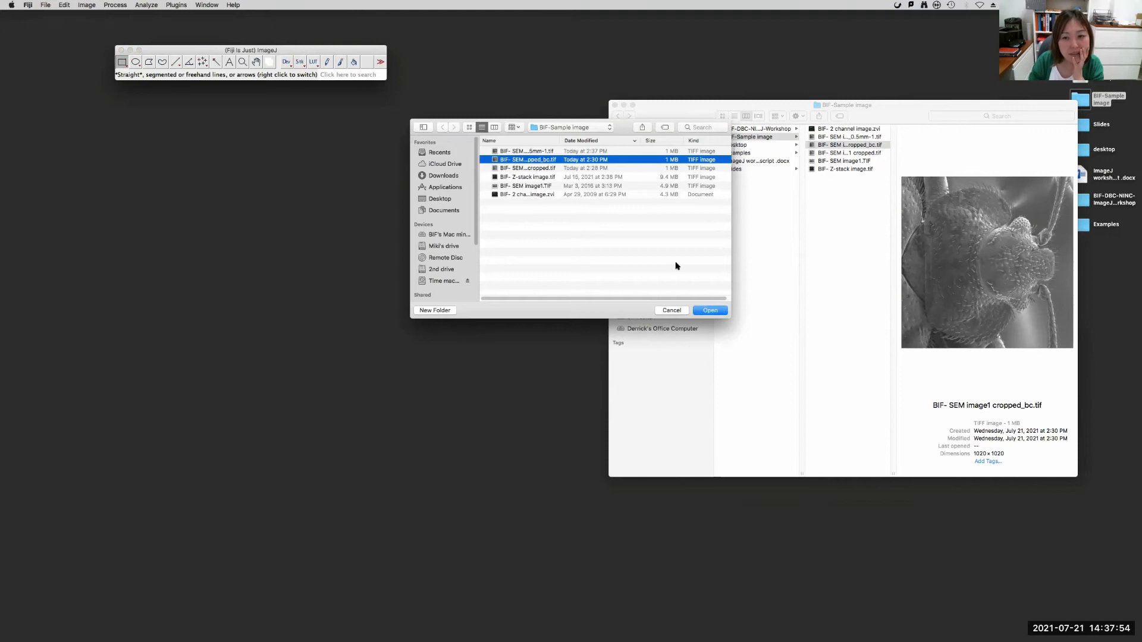
left_click(709, 310)
left_click(698, 118)
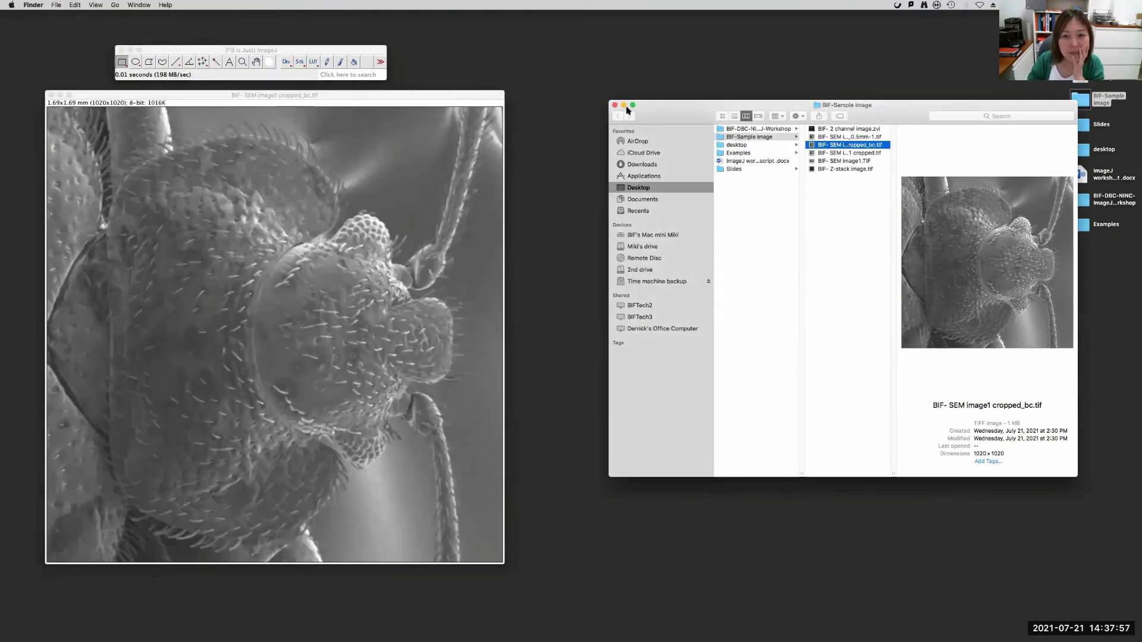
left_click(616, 105)
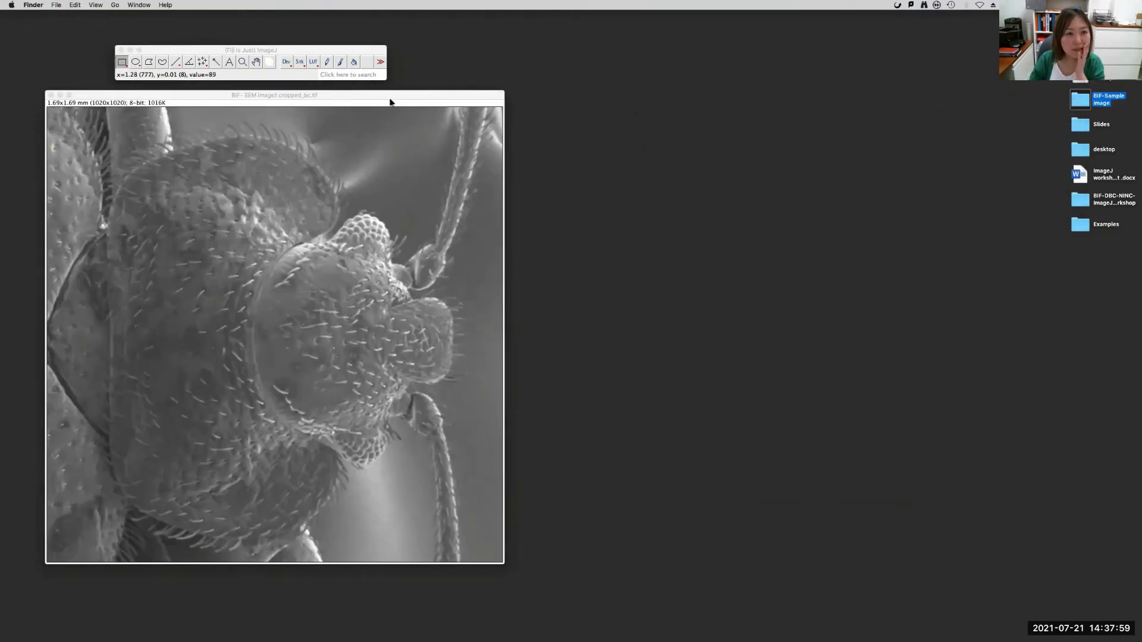
left_click_drag(391, 101, 433, 102)
Add a white 0.50 mm scale bar at the image's lower right as an overlay, with its text hidden.
left_click(183, 53)
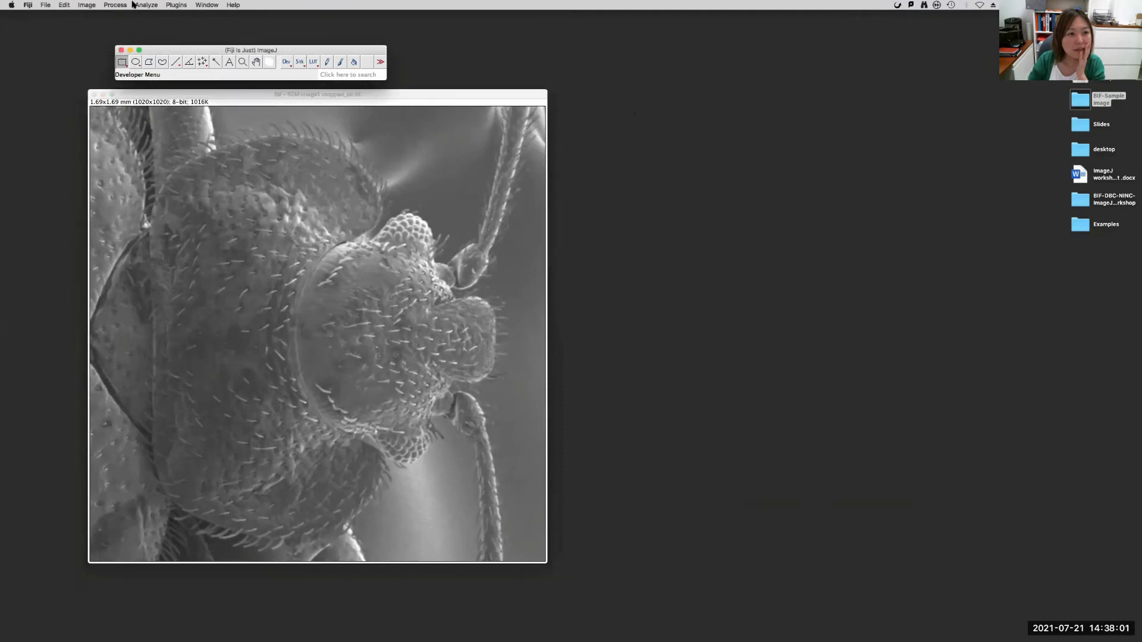
left_click(148, 5)
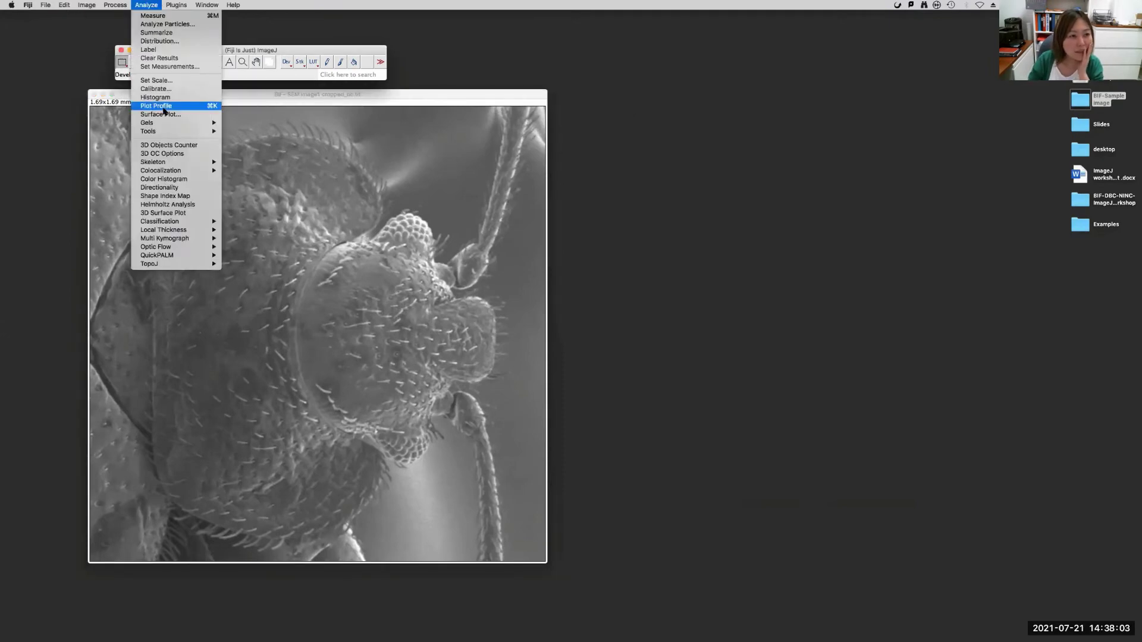
mouse_move(163, 132)
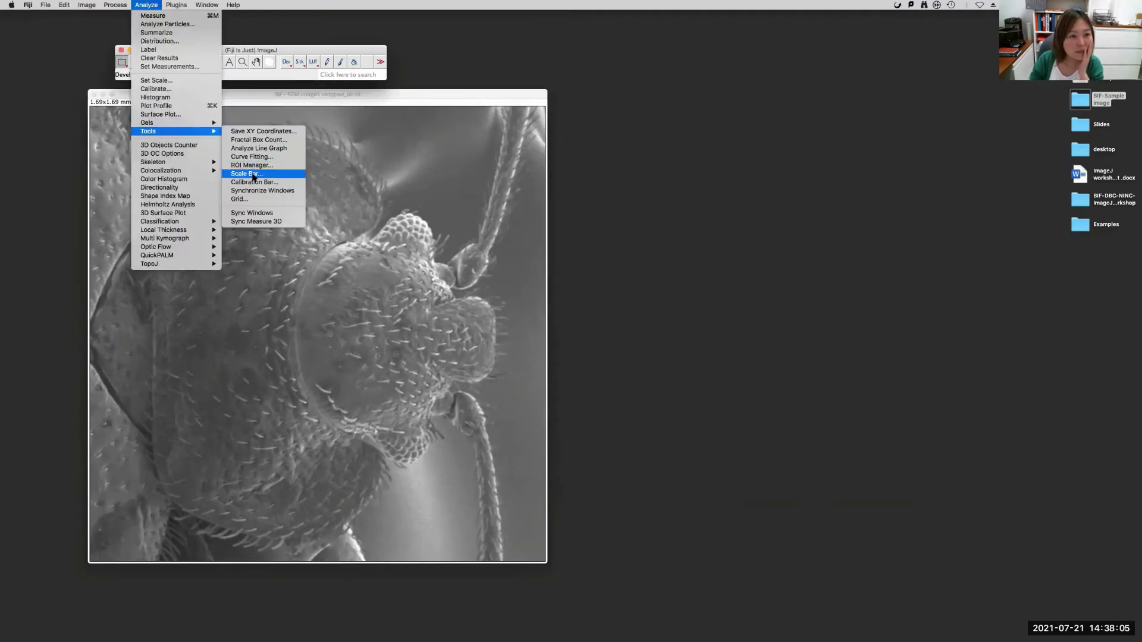
left_click(255, 173)
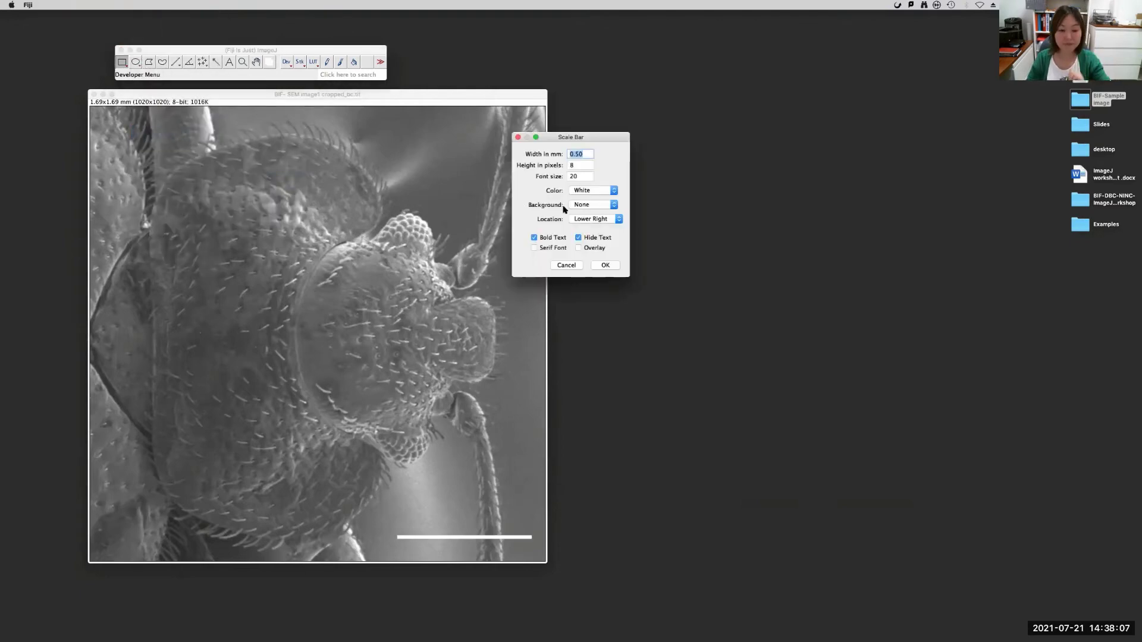
left_click(580, 248)
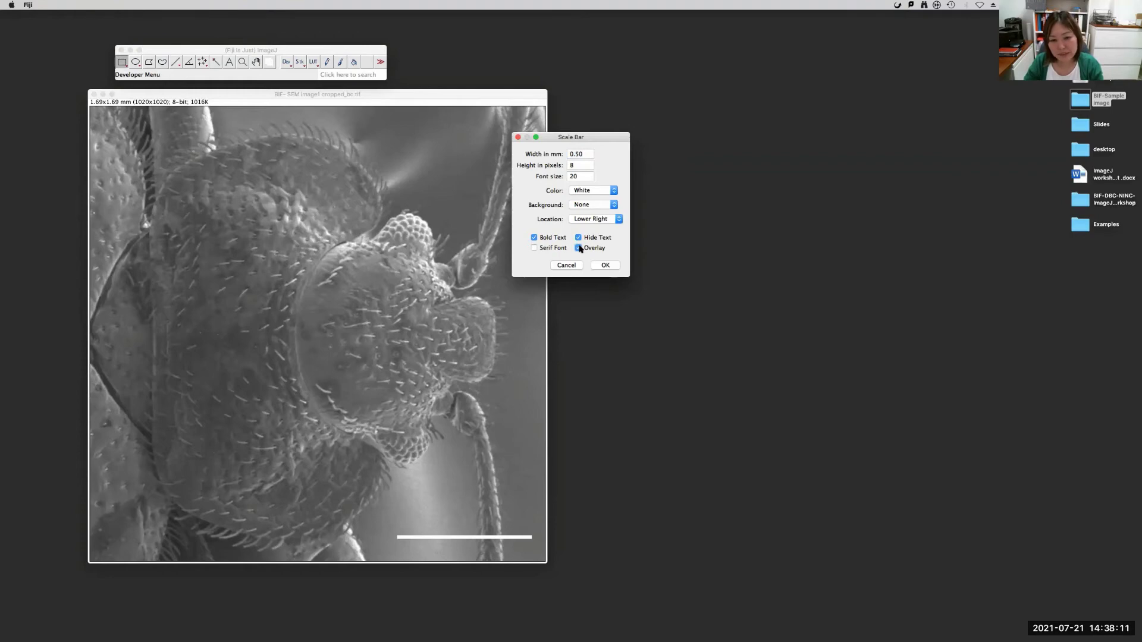
left_click(602, 266)
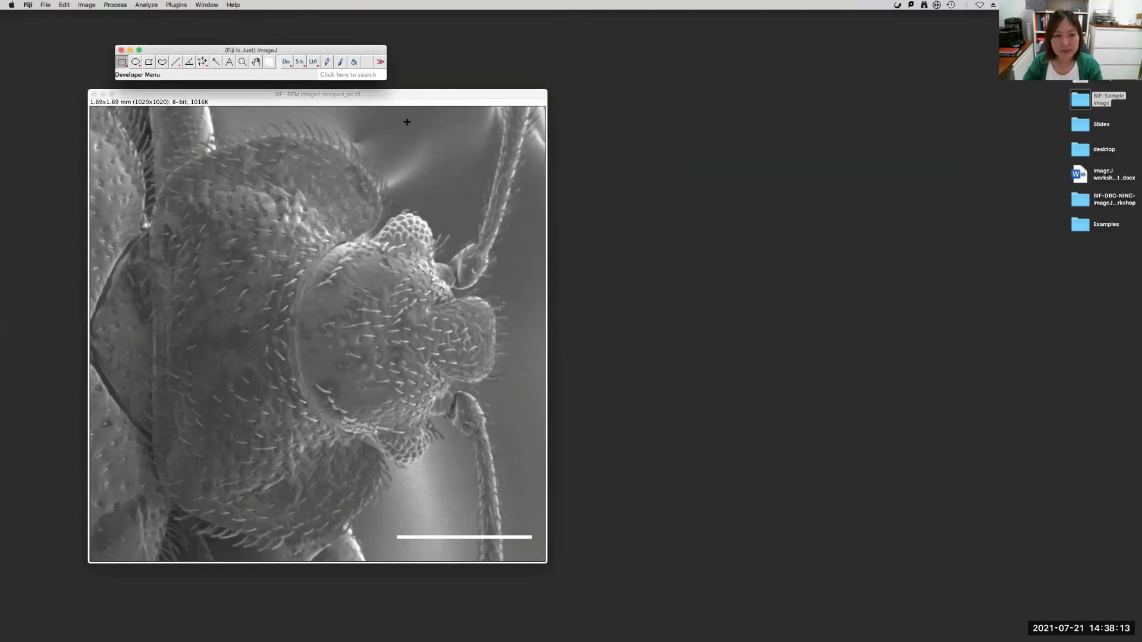
Save the overlay version as a TIFF named BIF- SEM image1 cropped_bc_2.tif in the BIF-Sample image folder and close the image.
left_click(147, 56)
left_click(45, 5)
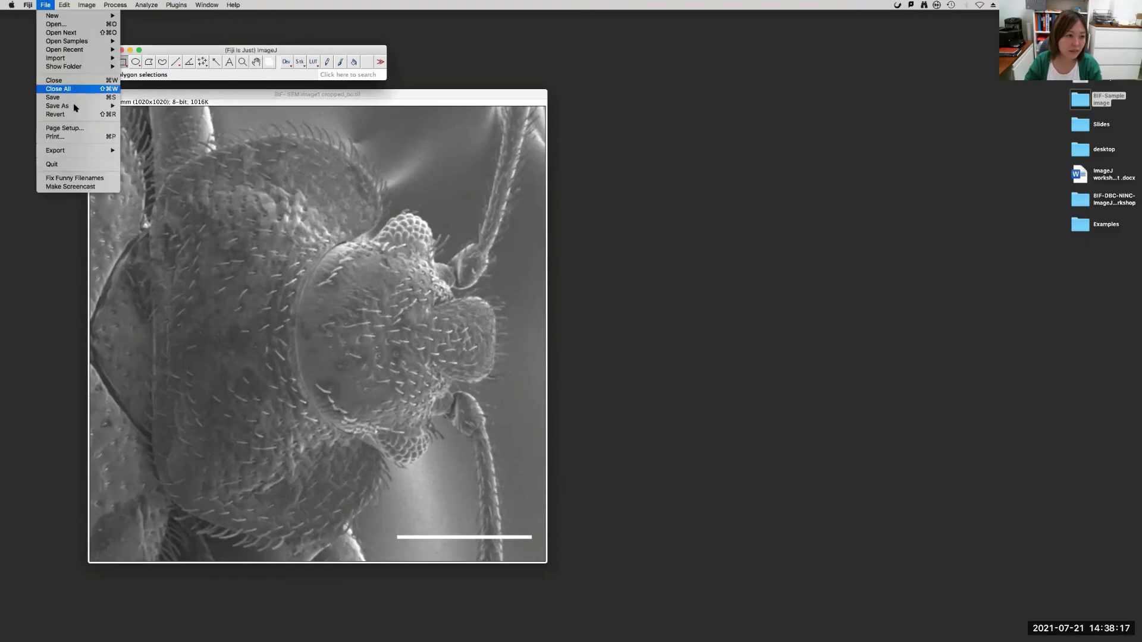
mouse_move(75, 107)
left_click(136, 109)
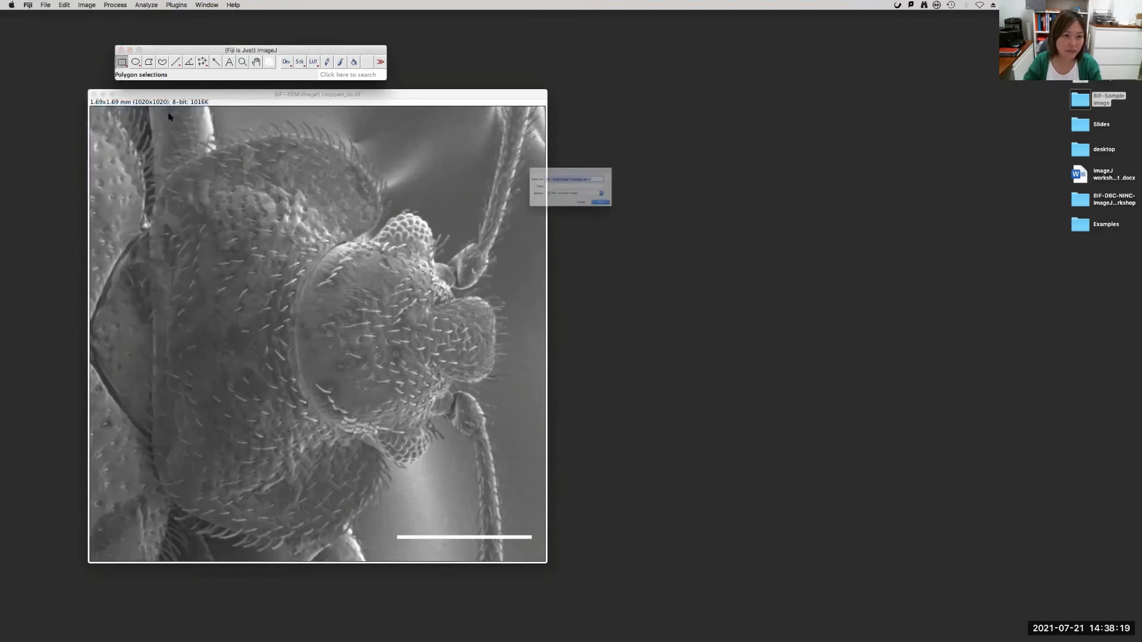
key("Right")
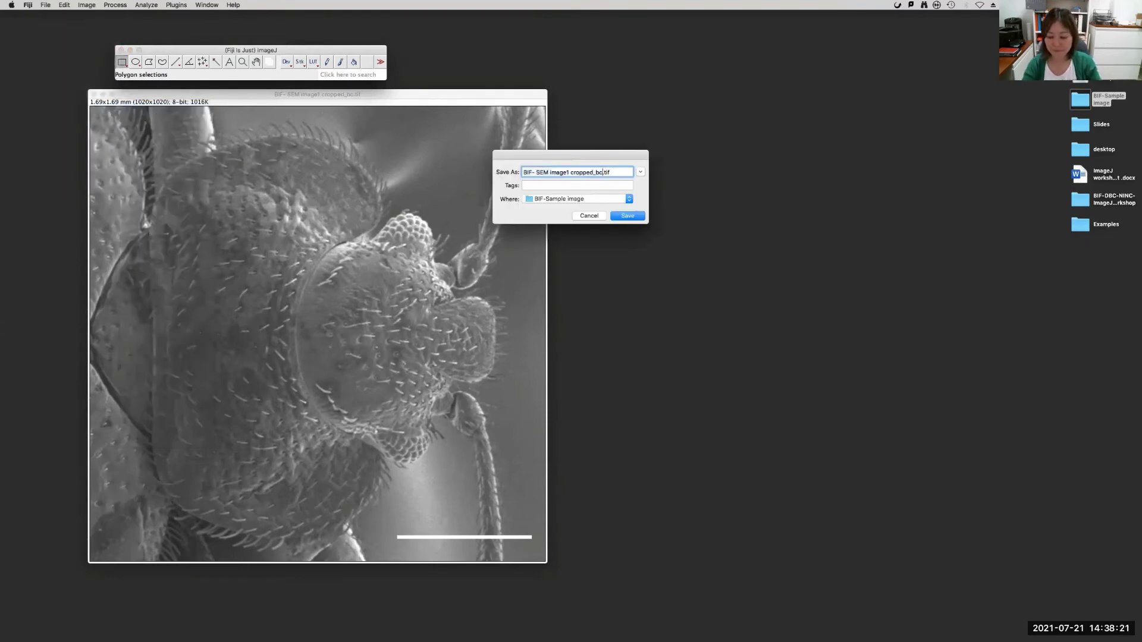
type("_2")
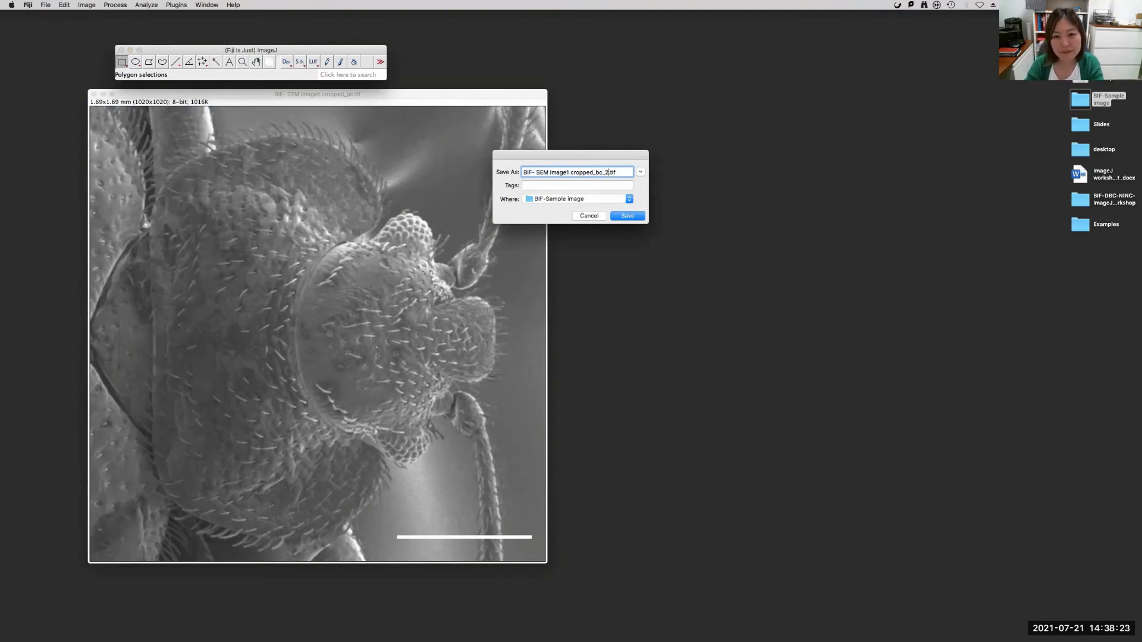
key("Return")
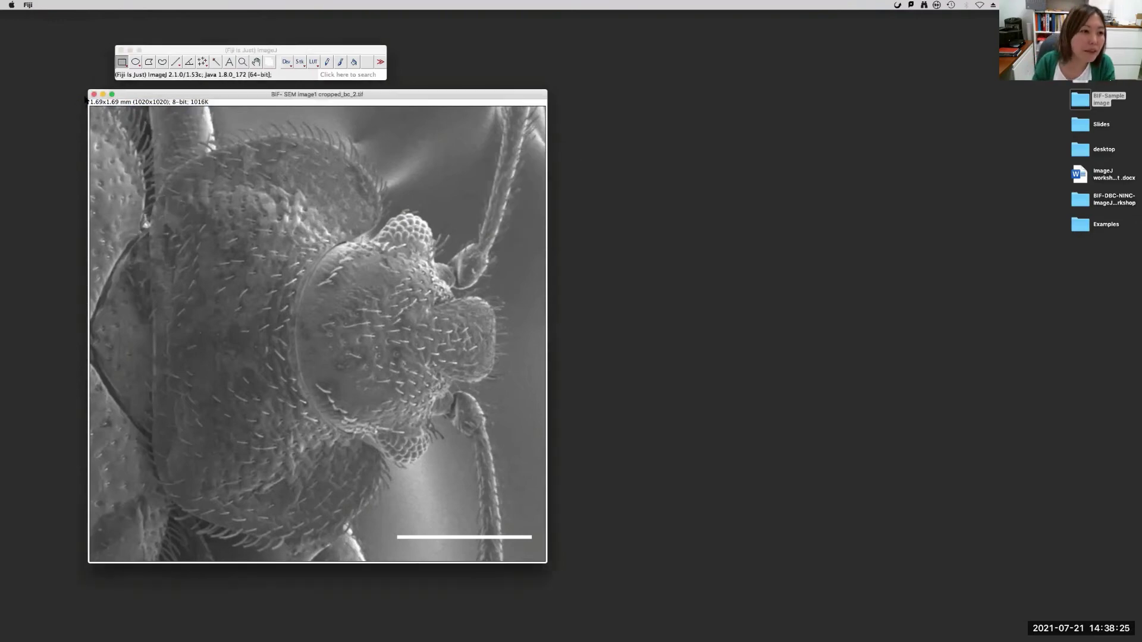
left_click(94, 95)
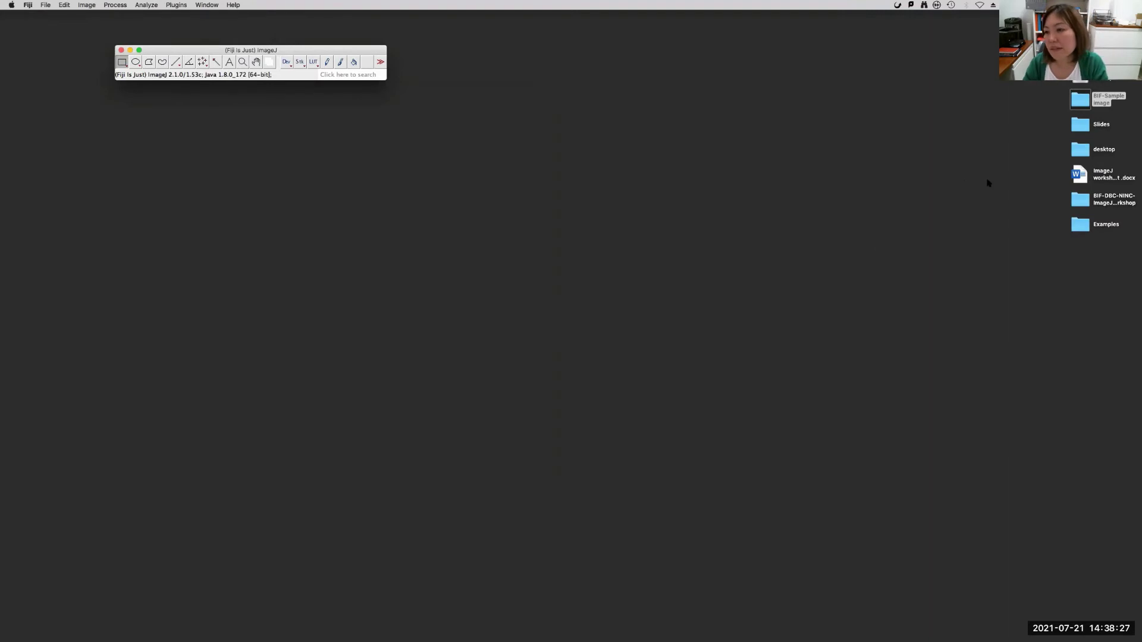
Open BIF- SEM image1 cropped_bc_0.5mm-1.tif from the BIF-Sample image folder in Preview and place its window below the Fiji toolbar.
double_click(1080, 101)
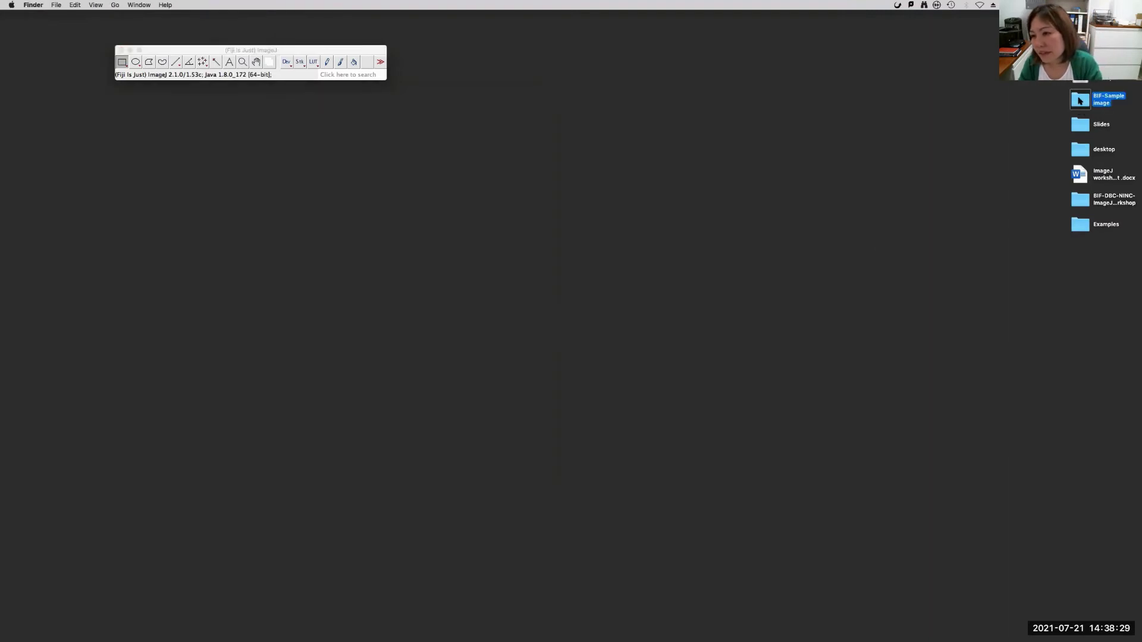
left_click_drag(882, 113, 933, 100)
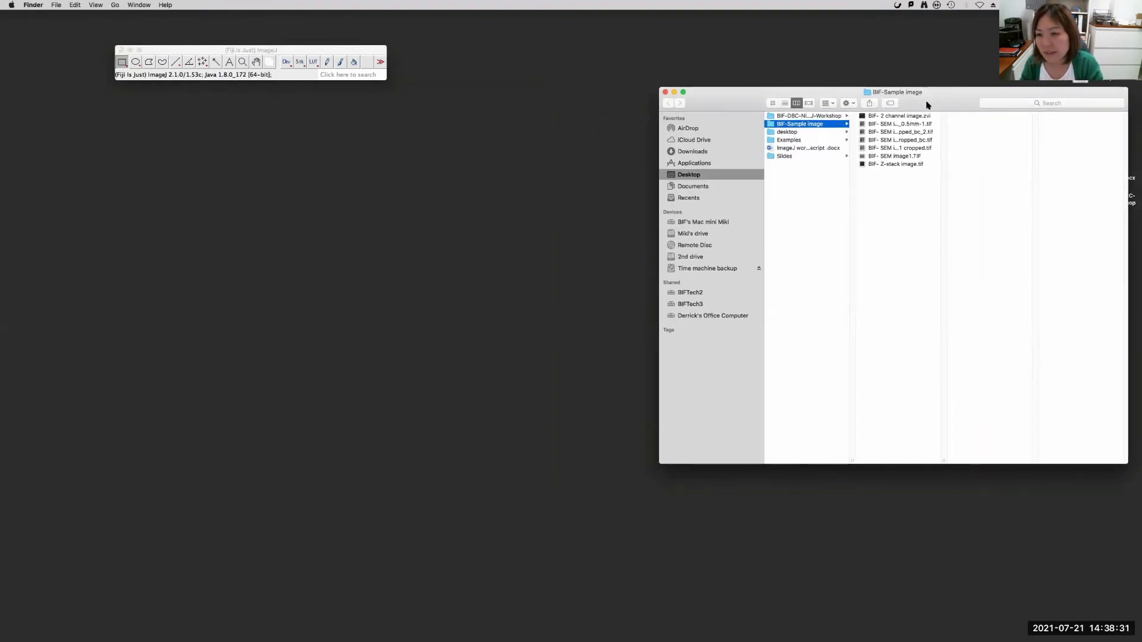
left_click(905, 126)
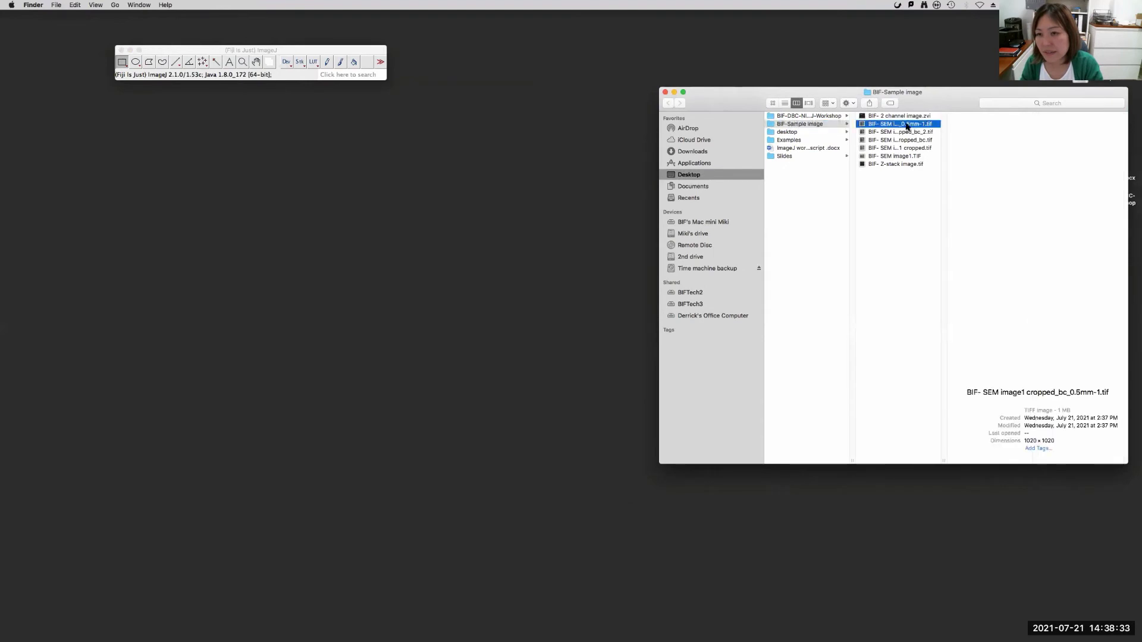
double_click(901, 126)
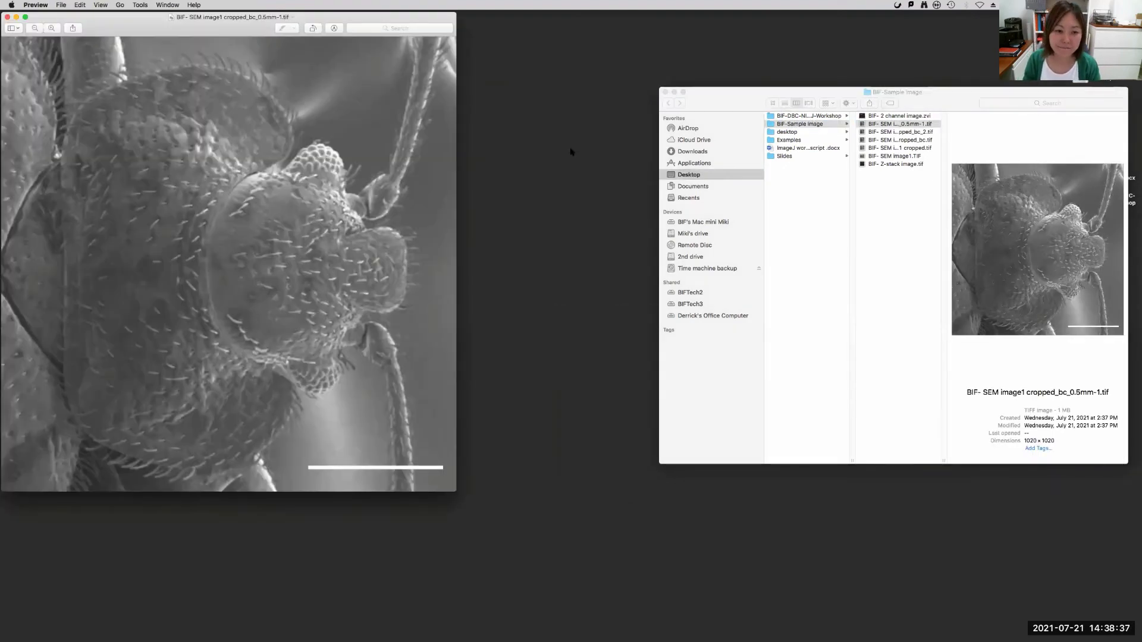
left_click_drag(212, 26, 230, 114)
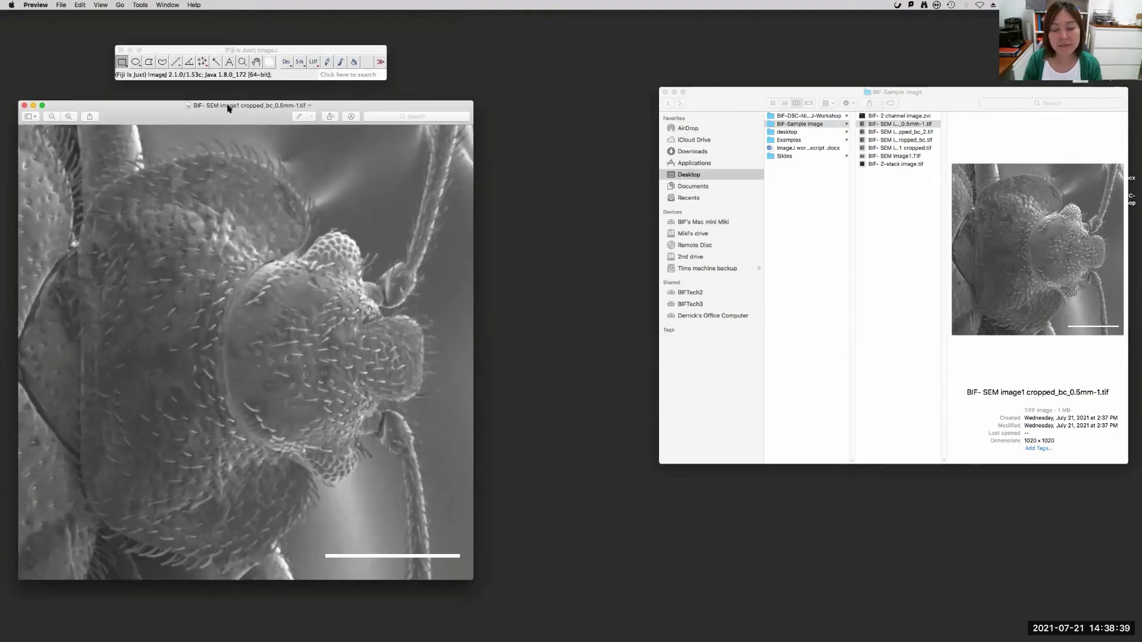
Open BIF- SEM image1 cropped_bc_2.tif in Preview and compare it side by side with BIF- SEM image1 cropped_bc_0.5mm-1.tif.
left_click_drag(718, 106, 640, 128)
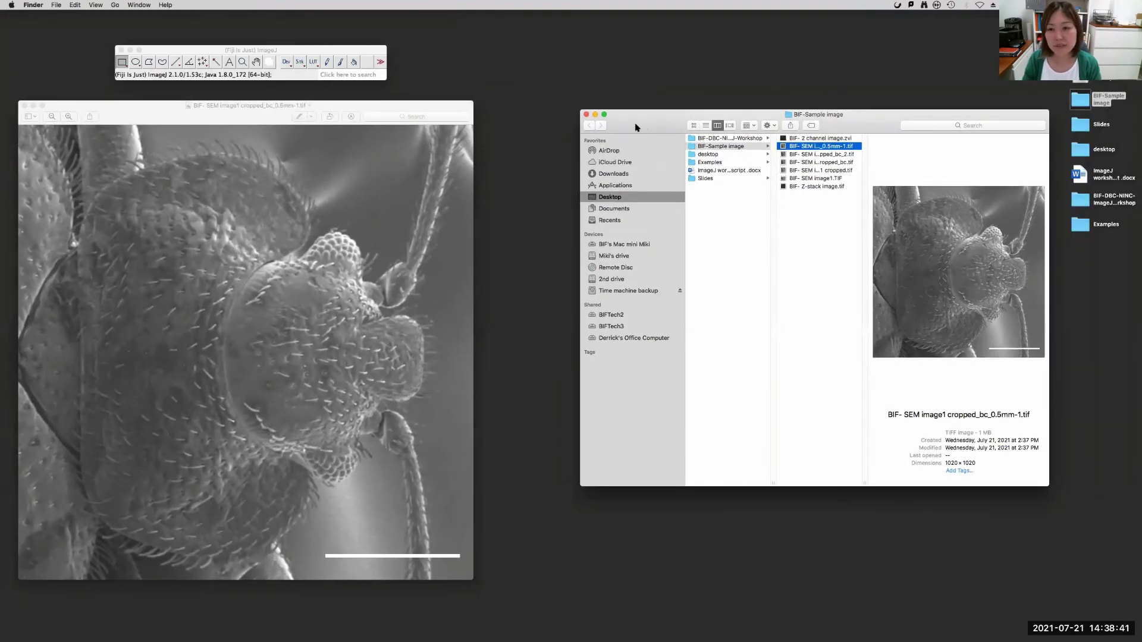
left_click(817, 156)
double_click(818, 156)
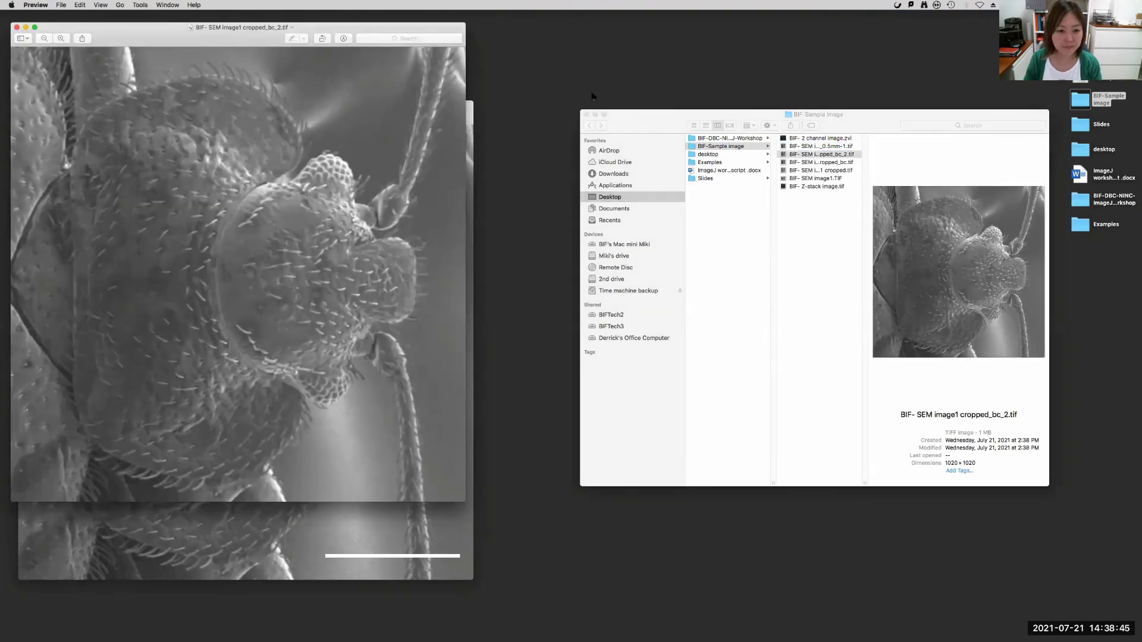
left_click_drag(760, 123, 984, 131)
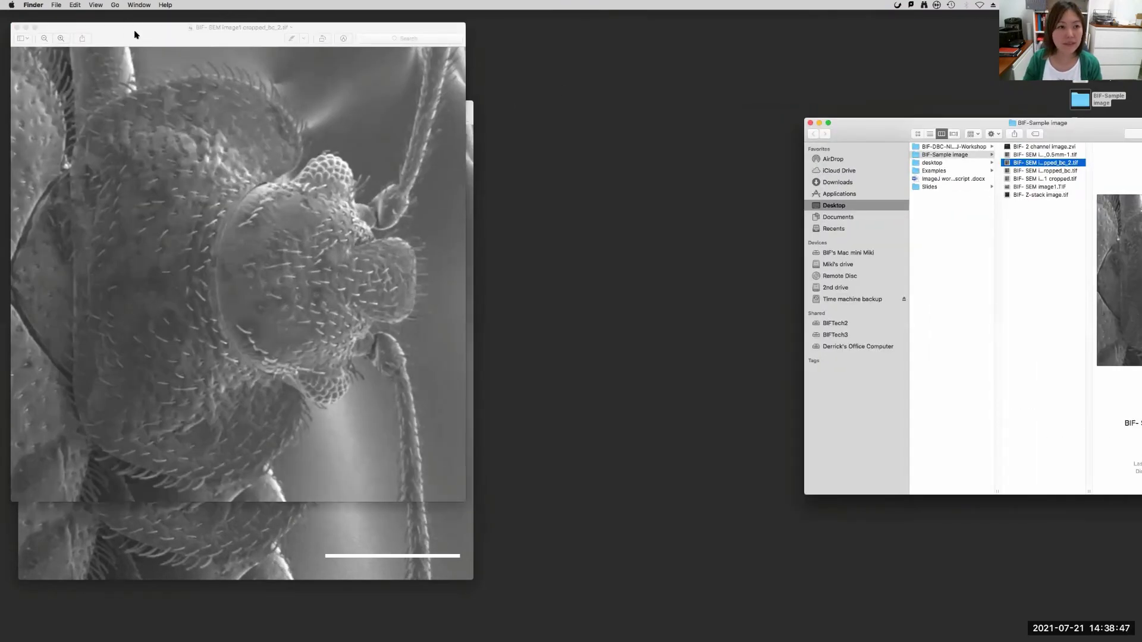
left_click_drag(136, 32, 667, 116)
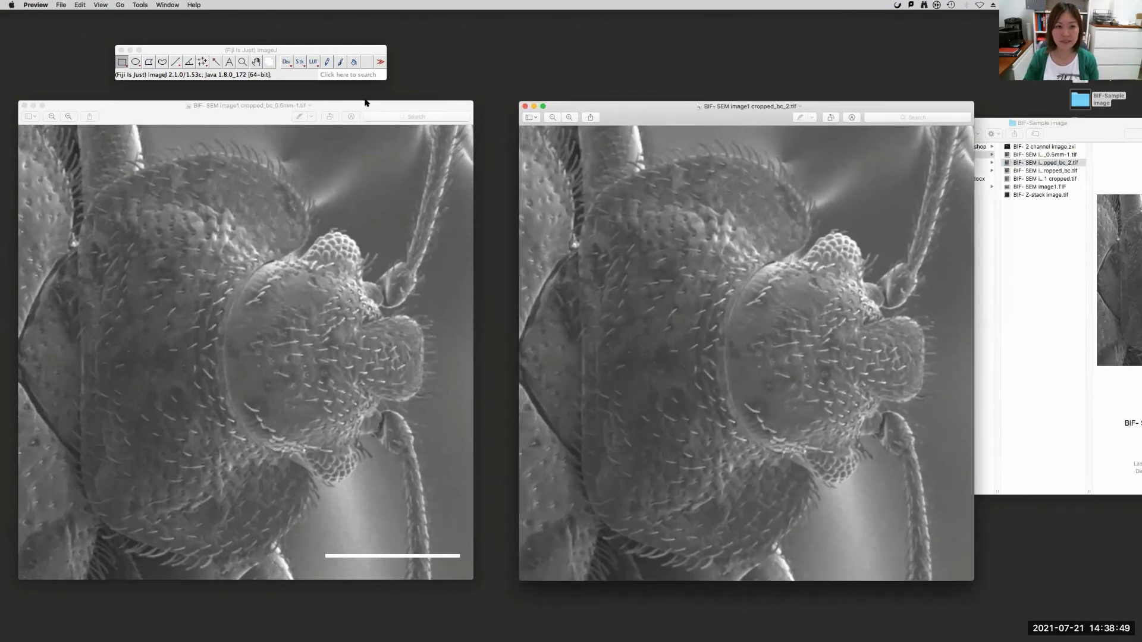
left_click_drag(387, 104, 412, 104)
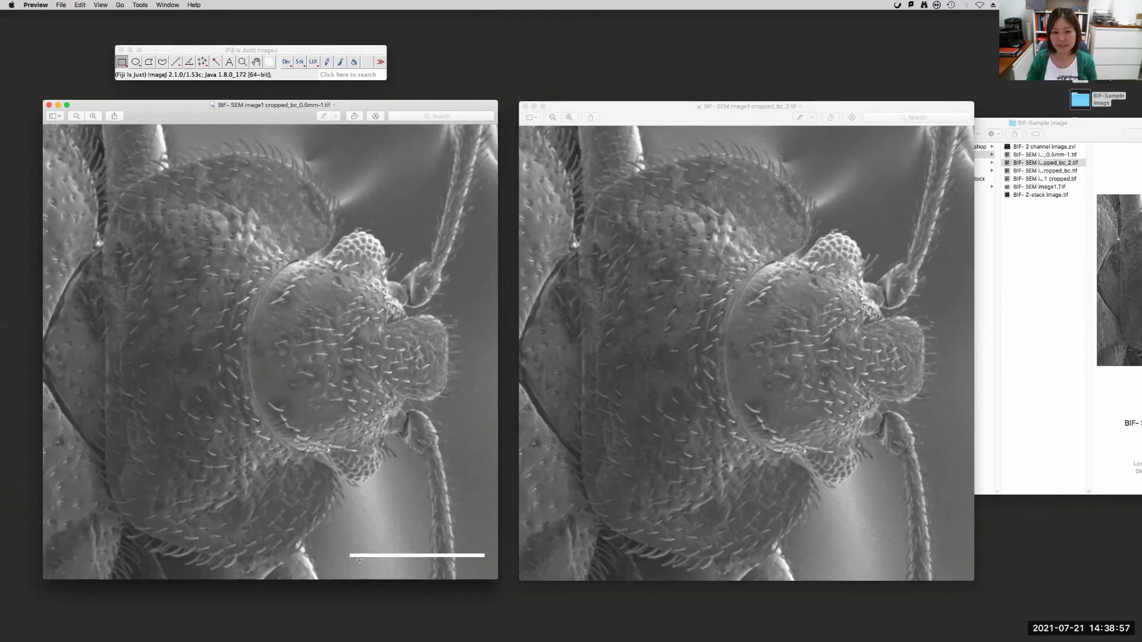
left_click(714, 108)
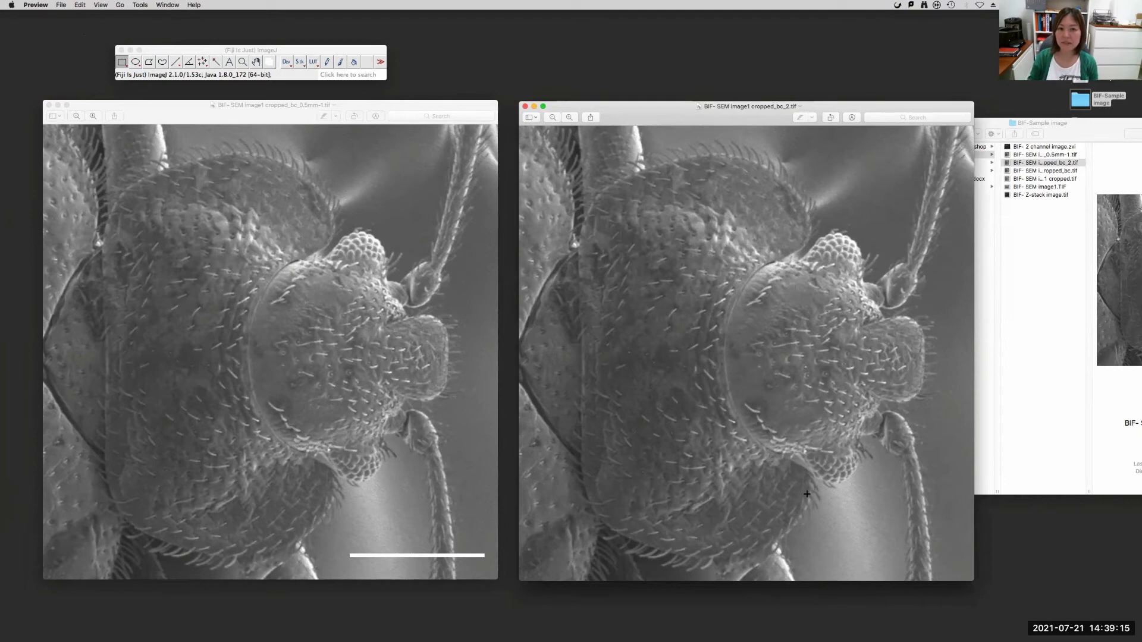
left_click_drag(659, 121, 664, 112)
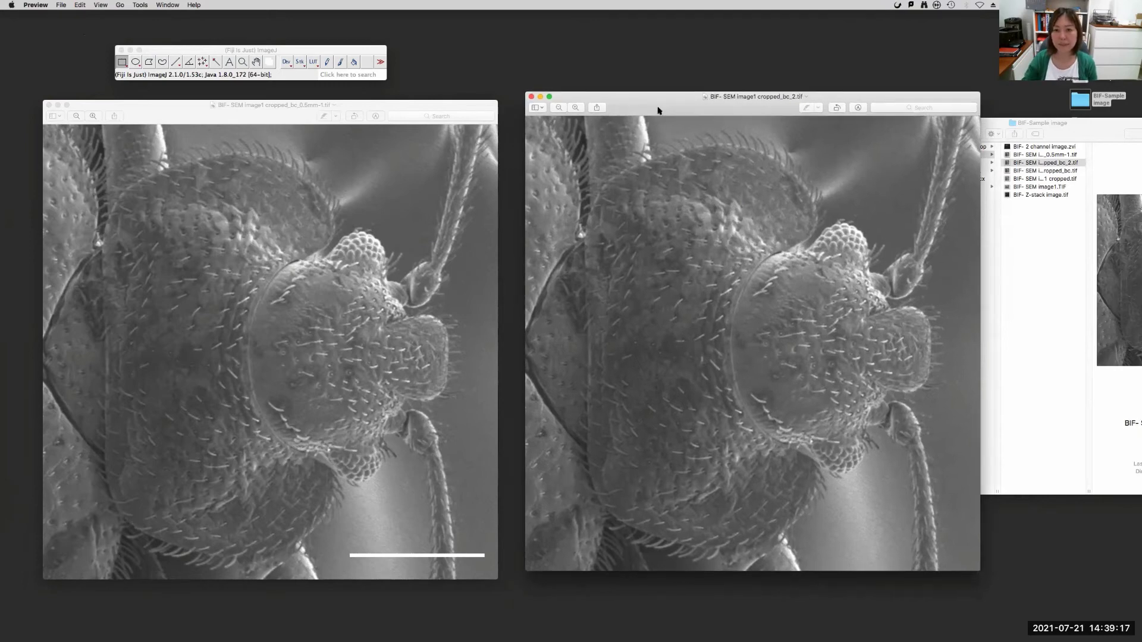
Close both TIFF images and quit Preview.
key("super+w")
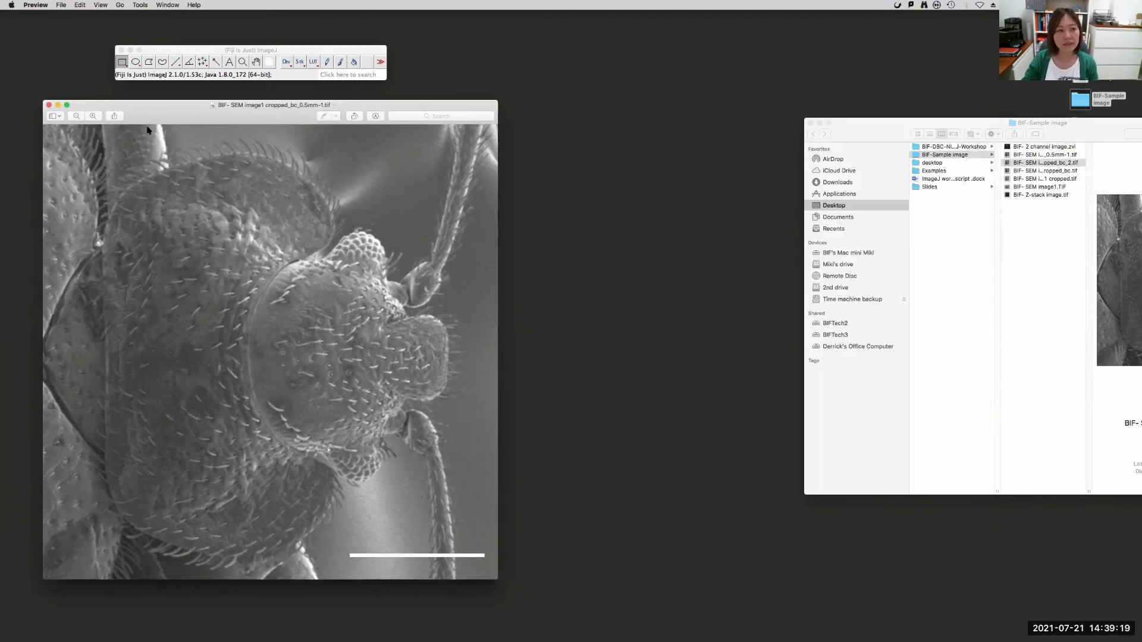
left_click(49, 105)
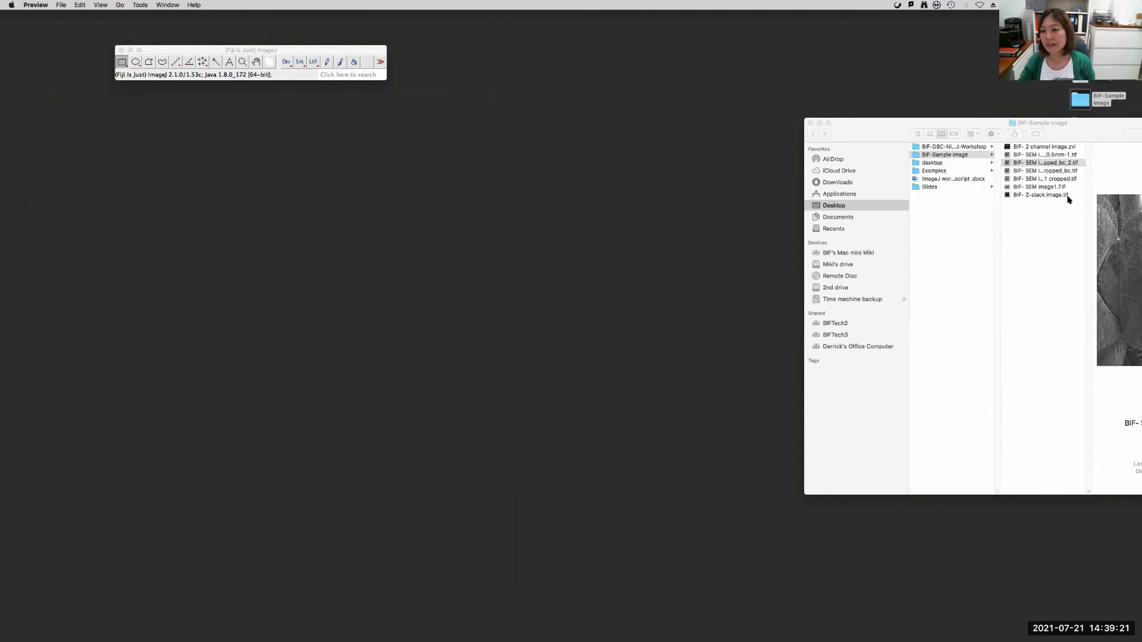
key("super+q")
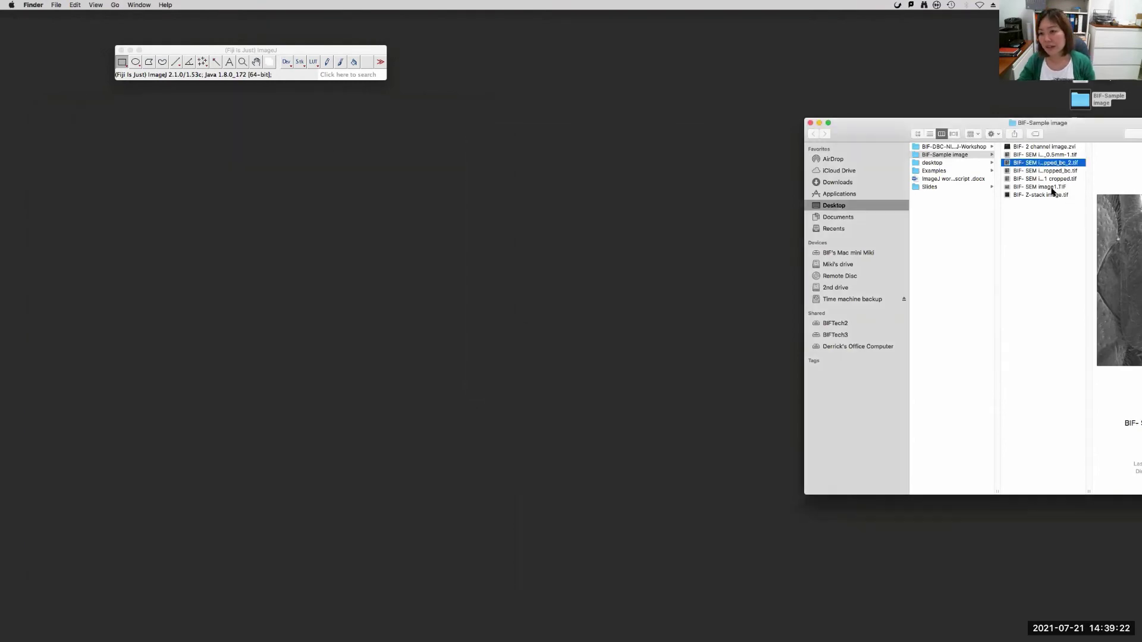
Open BIF- SEM image1 cropped_bc_0.5mm-1.tif from the BIF-Sample image folder in Fiji and place its window below the Fiji toolbar.
left_click(1057, 156)
mouse_move(1053, 156)
left_mouse_down()
mouse_move(482, 127)
mouse_move(321, 76)
mouse_move(759, 212)
mouse_move(1047, 158)
left_mouse_up()
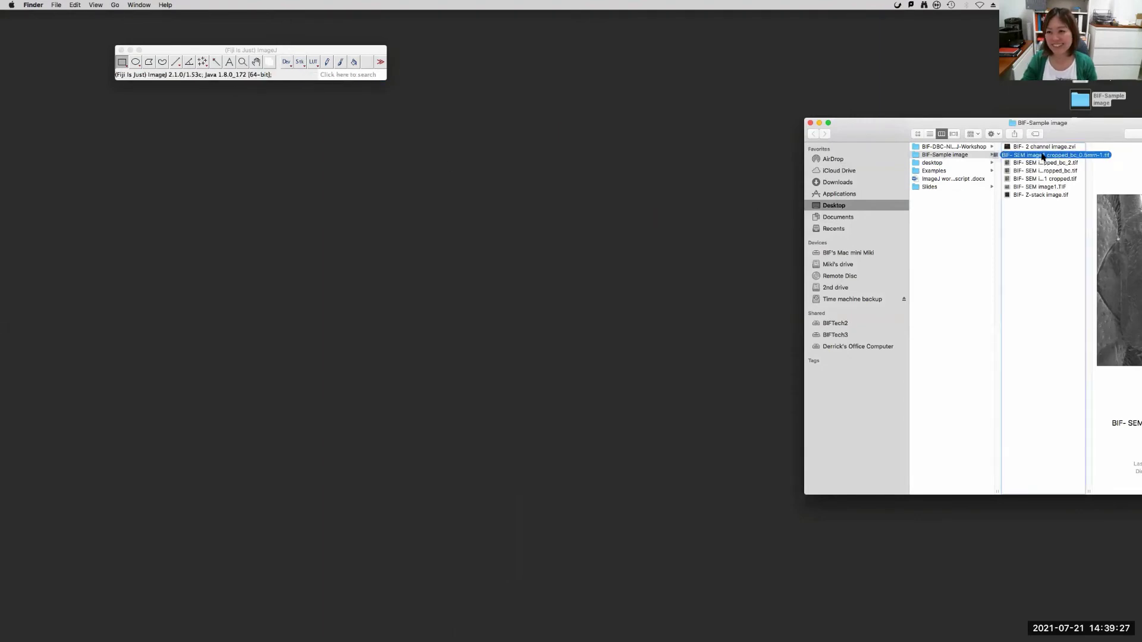
left_click_drag(900, 132, 927, 161)
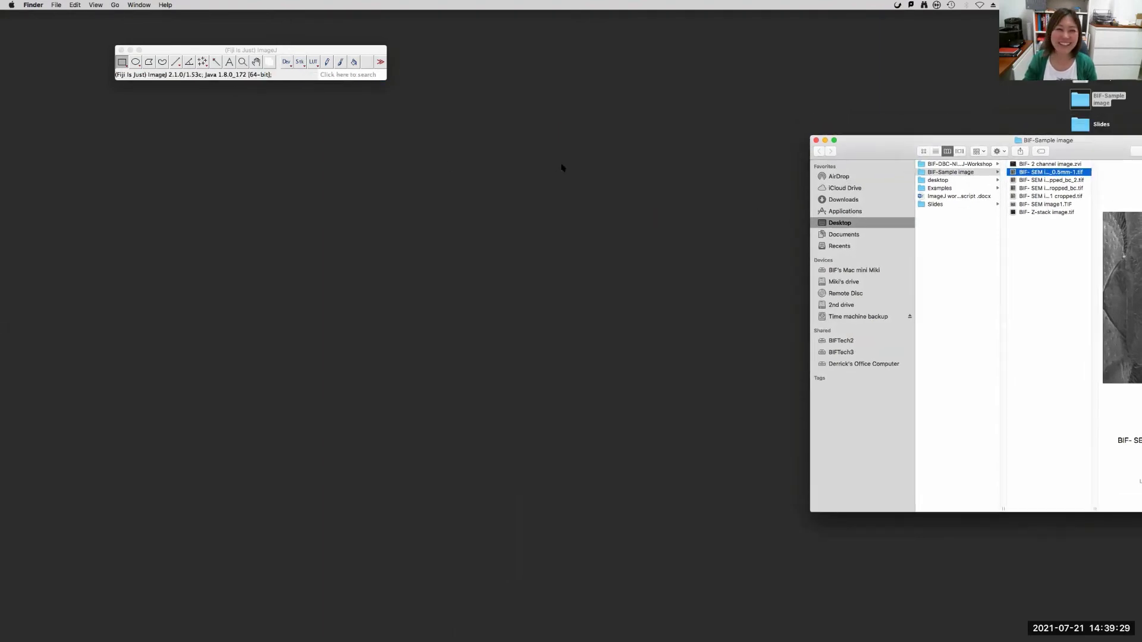
left_click(316, 49)
left_click(47, 5)
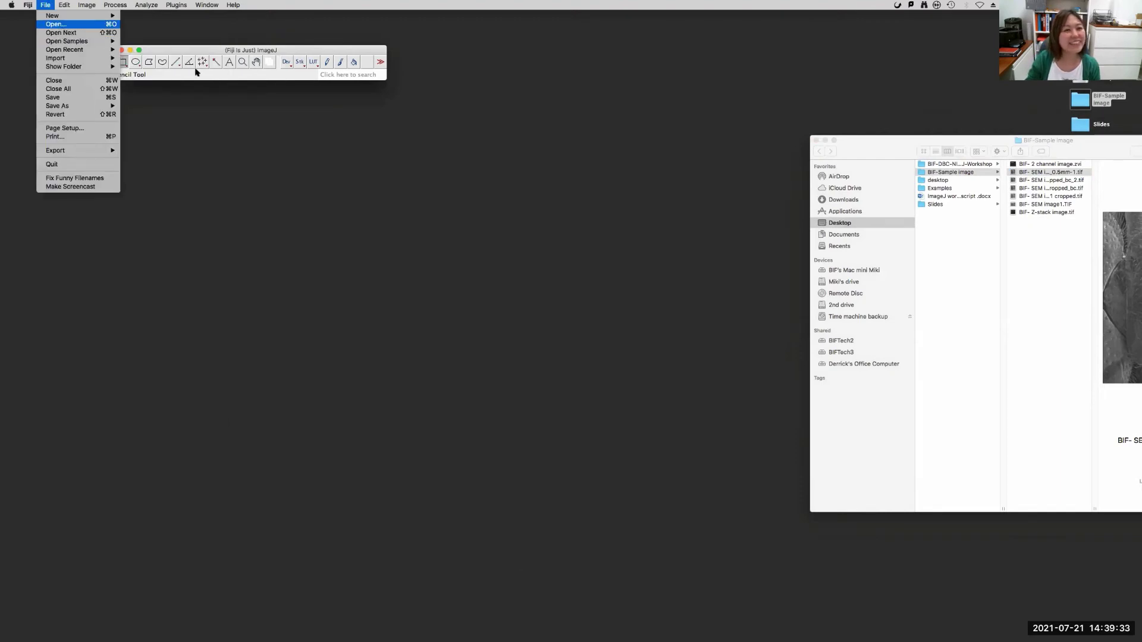
left_click(60, 25)
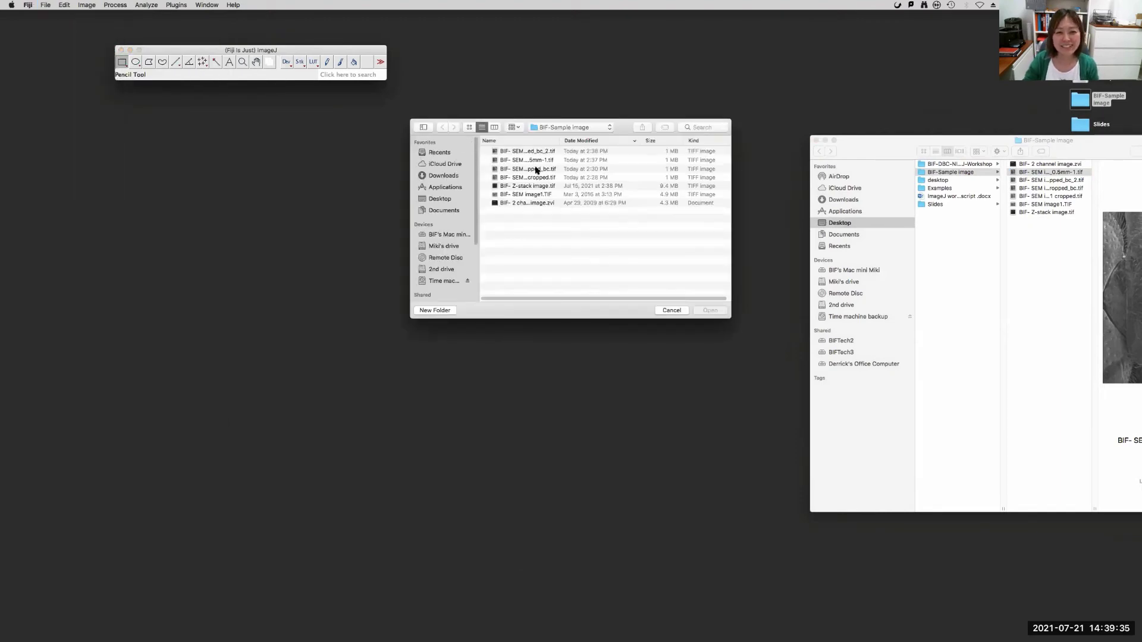
left_click(537, 160)
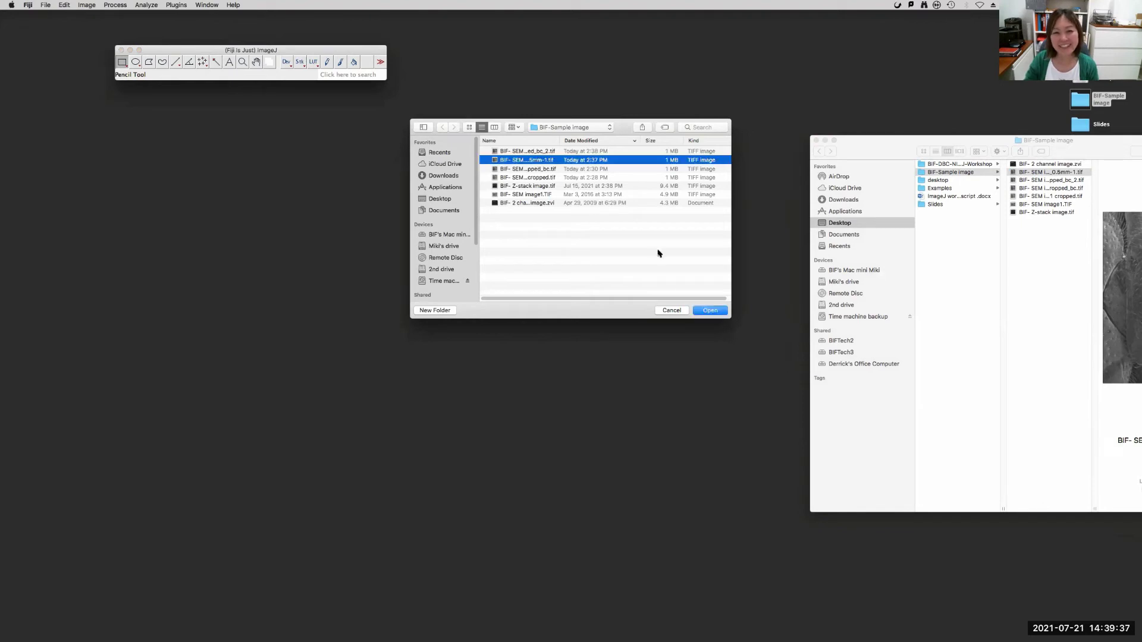
left_click(708, 310)
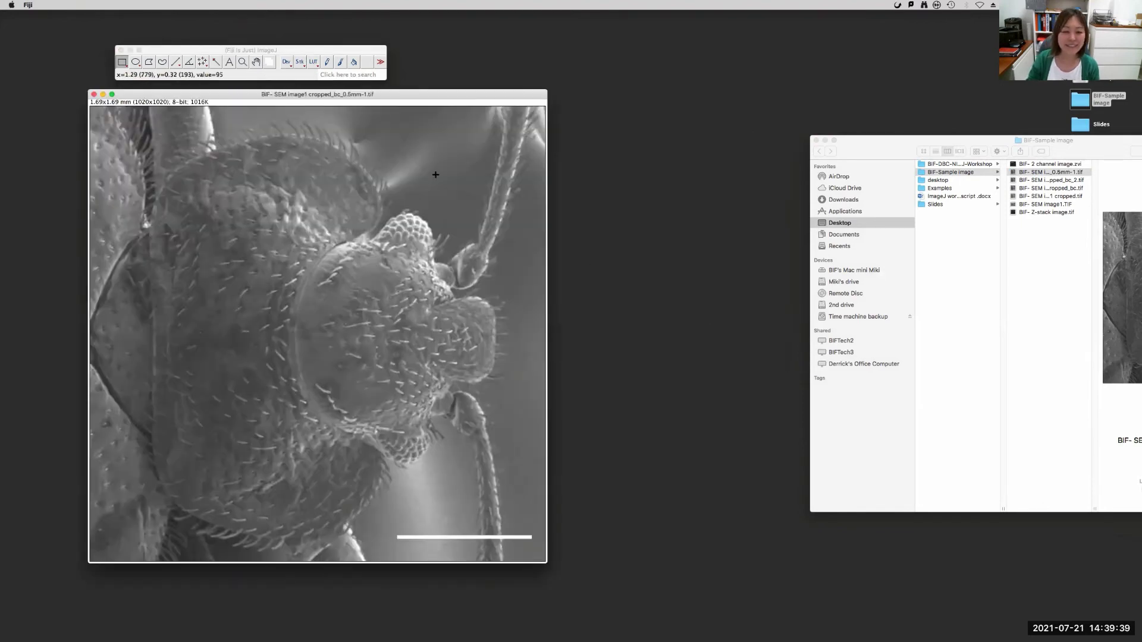
left_click_drag(429, 93, 392, 107)
Try a white 0.50 mm scale bar at the image's lower right with its text shown, toggling the Overlay option.
left_click(278, 50)
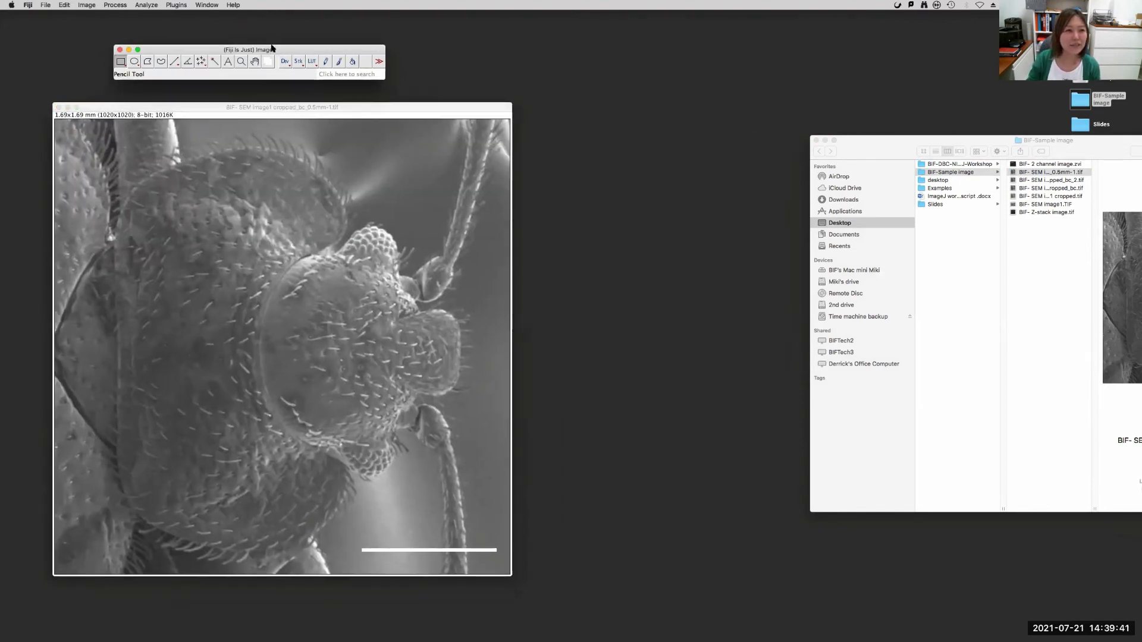
left_click(148, 4)
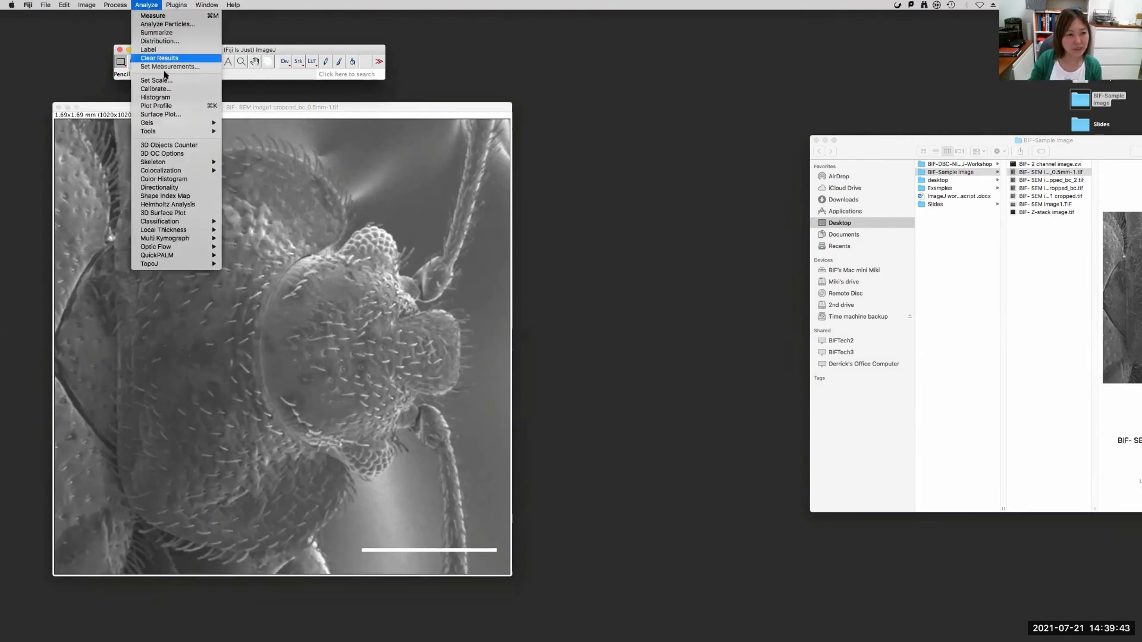
mouse_move(192, 132)
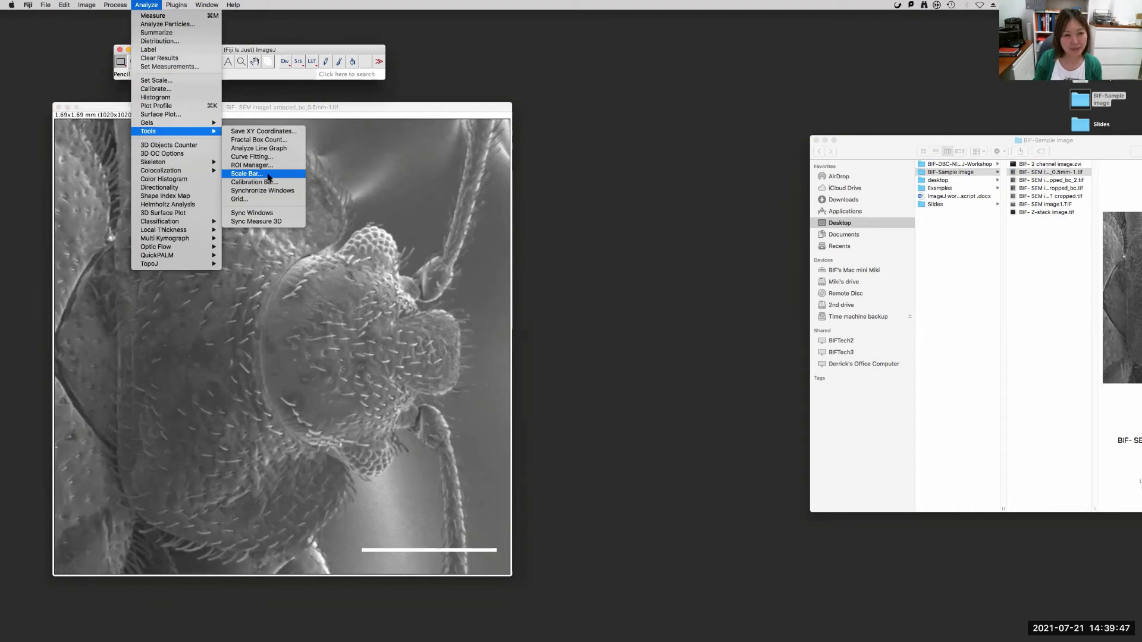
left_click(269, 175)
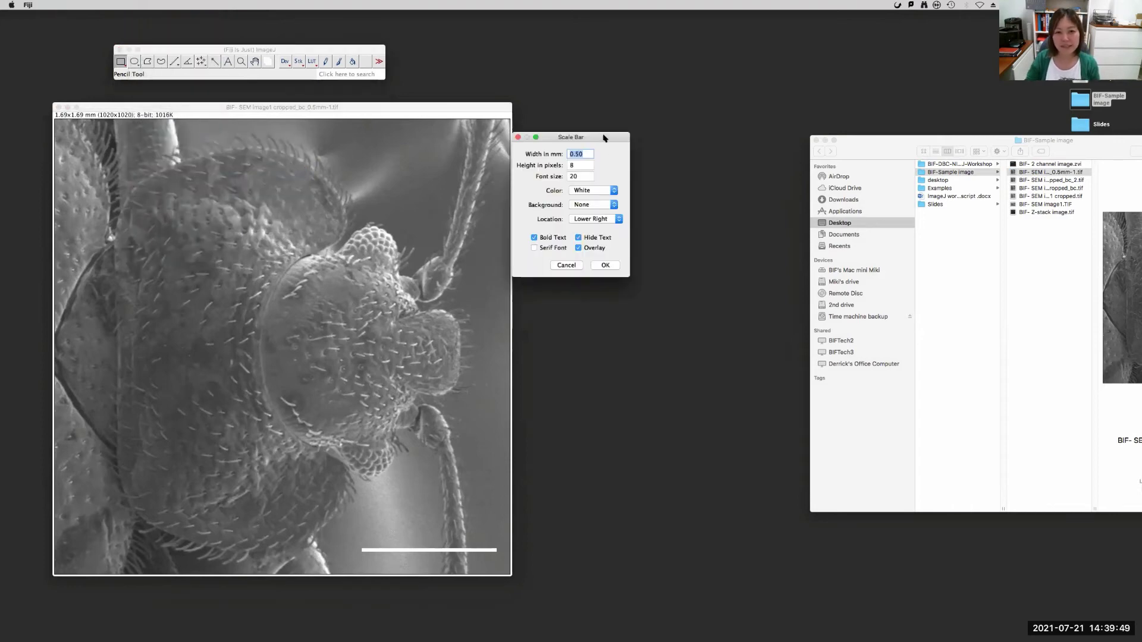
left_click_drag(604, 138, 638, 131)
left_click(632, 243)
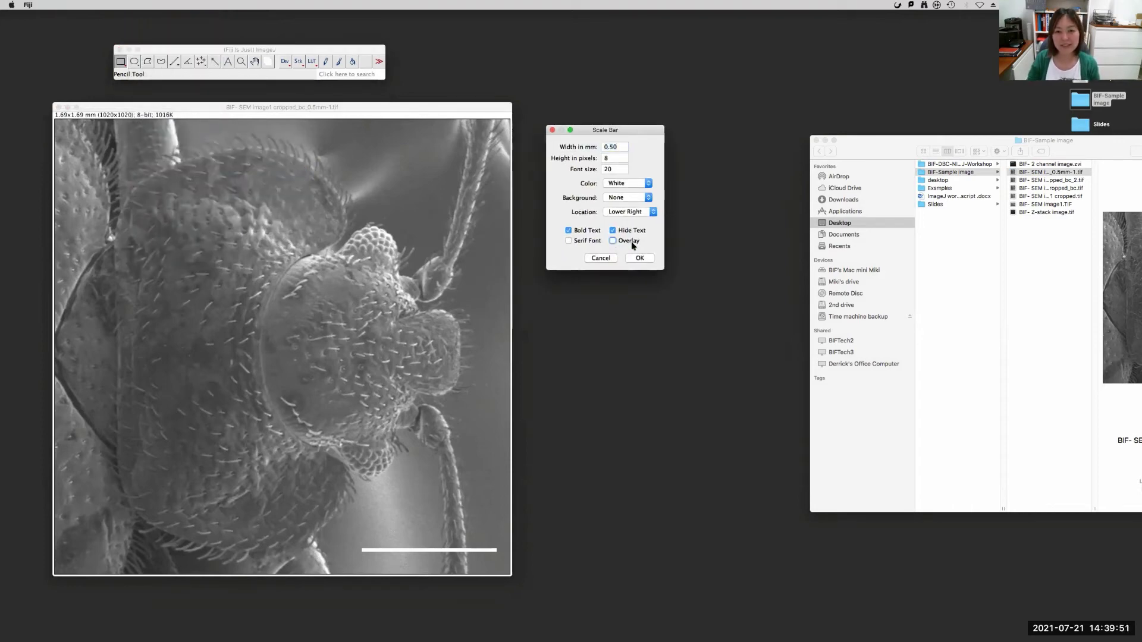
left_click(612, 231)
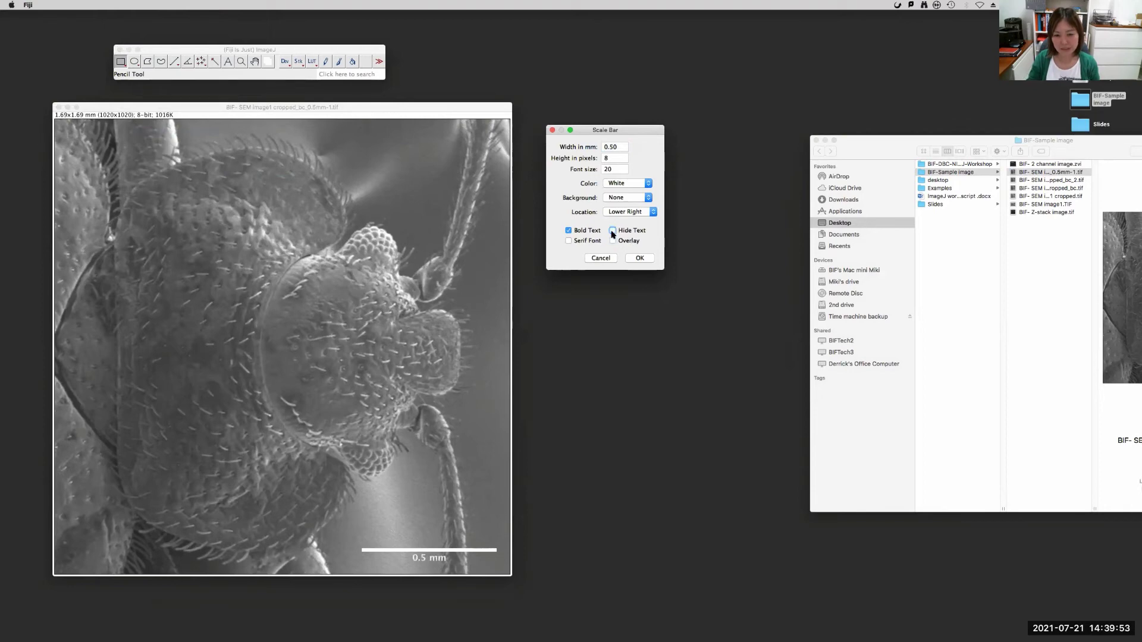
left_click(614, 241)
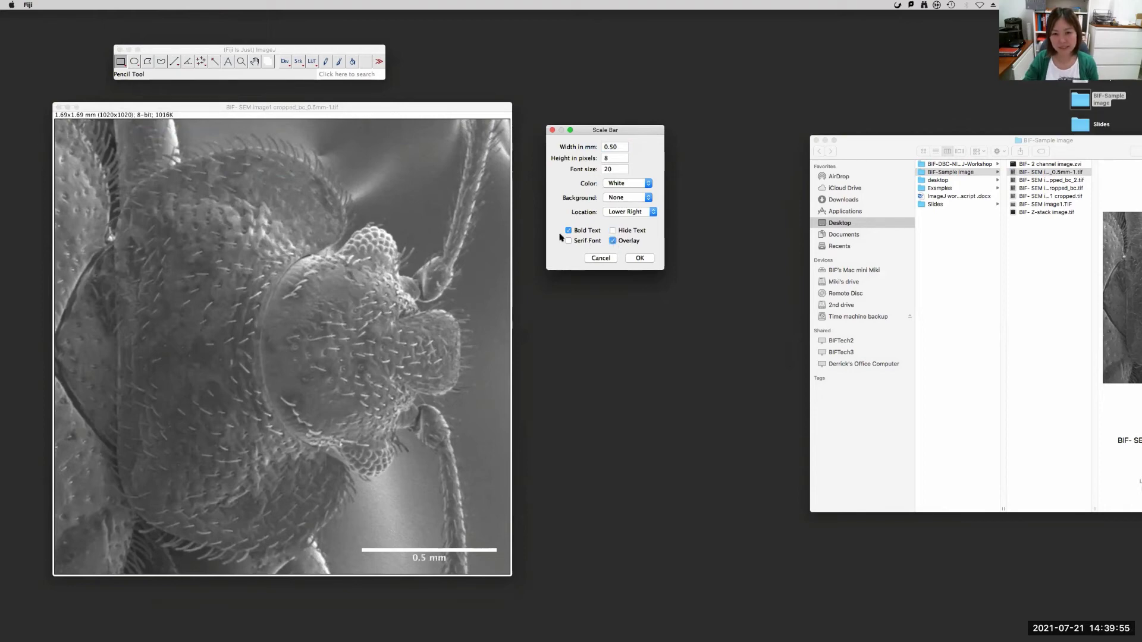
left_click(614, 241)
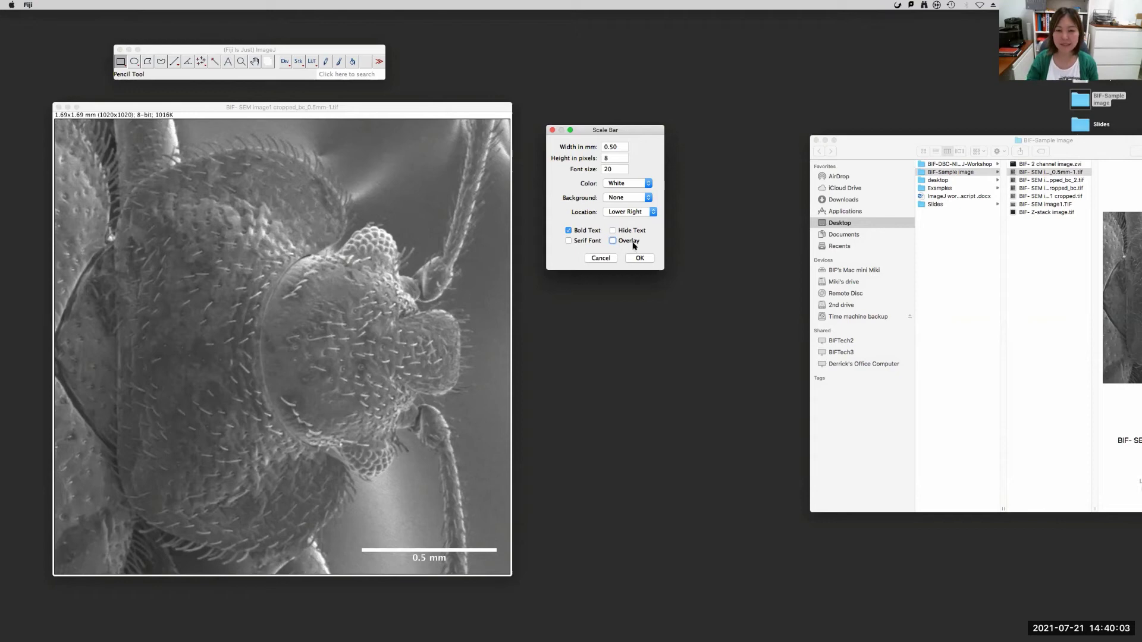
Cancel the Scale Bar settings and close the image with the burned-in scale bar.
left_click_drag(902, 152, 790, 133)
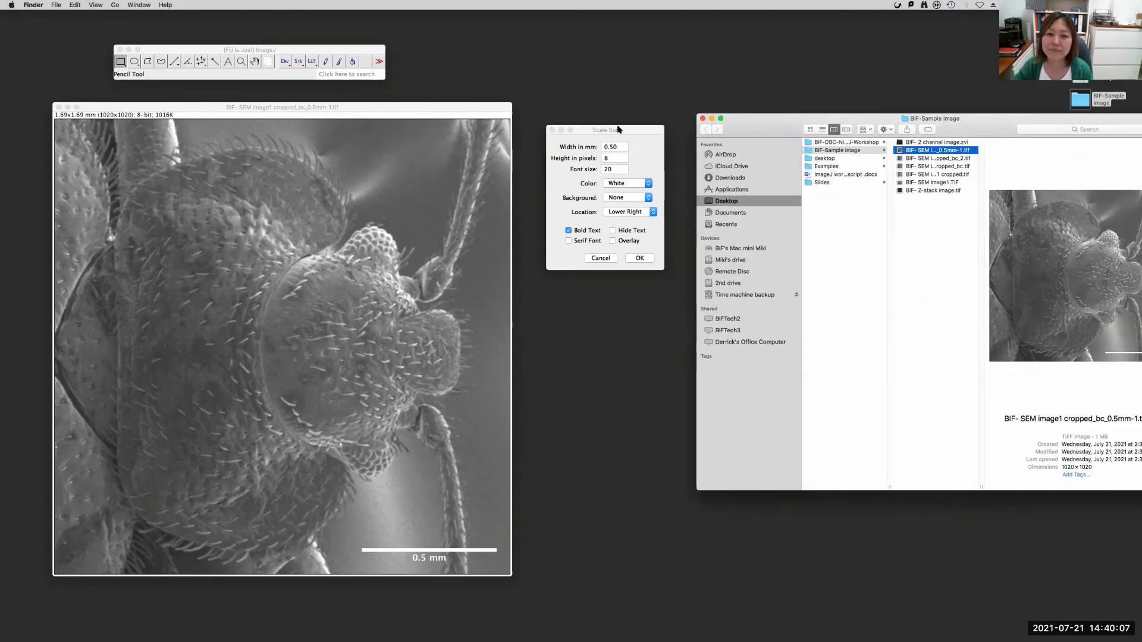
left_click_drag(619, 130, 613, 110)
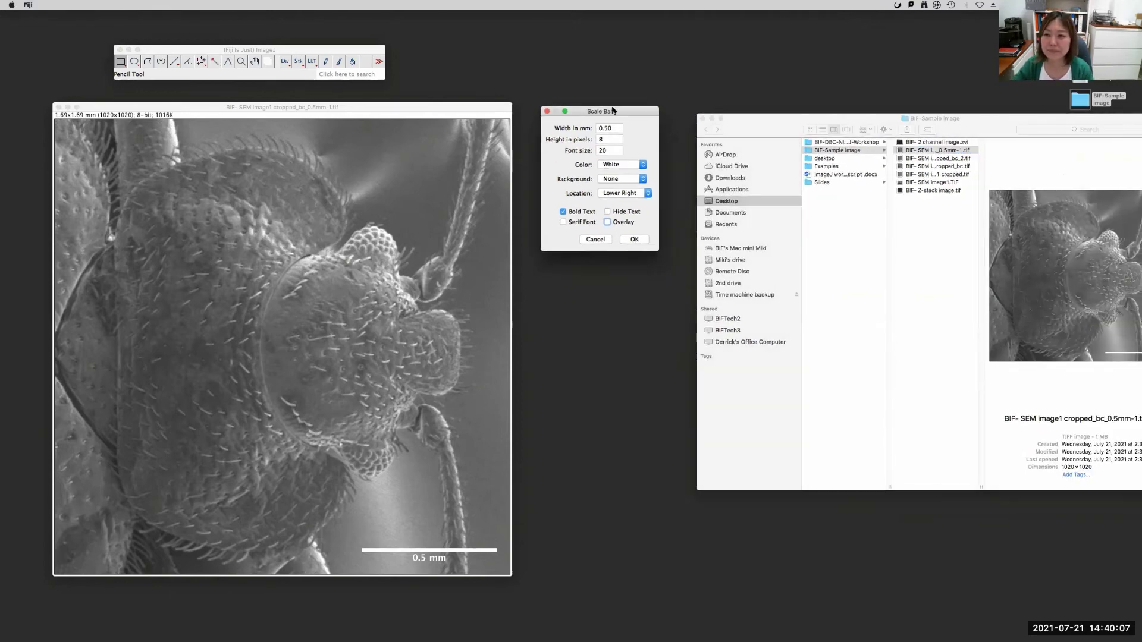
left_click(759, 128)
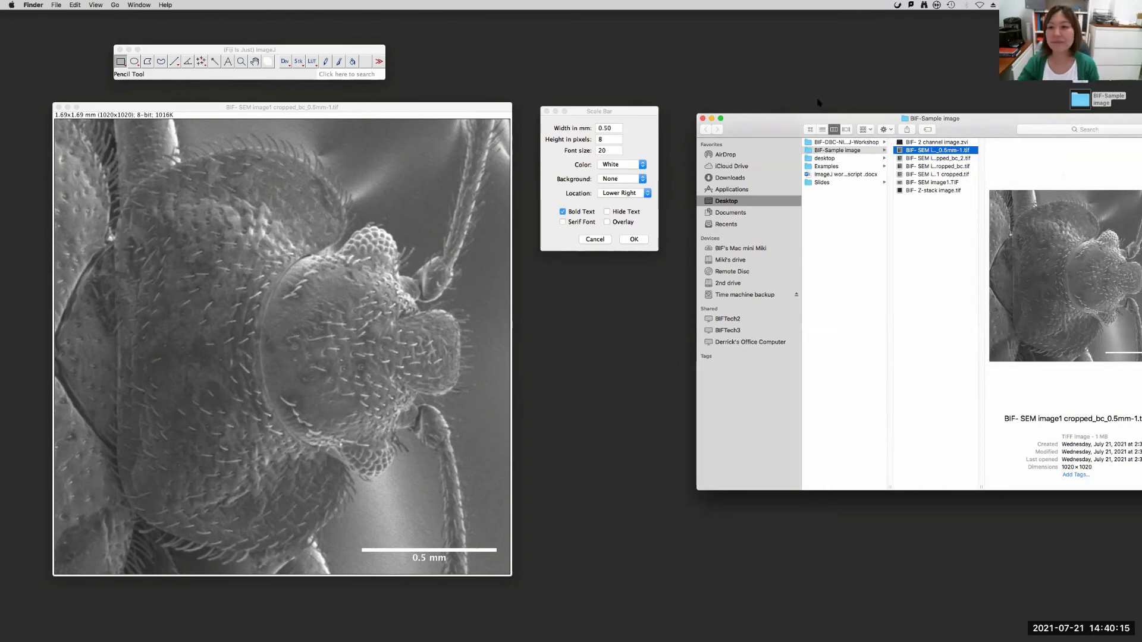
left_click_drag(774, 126, 752, 119)
left_click(588, 113)
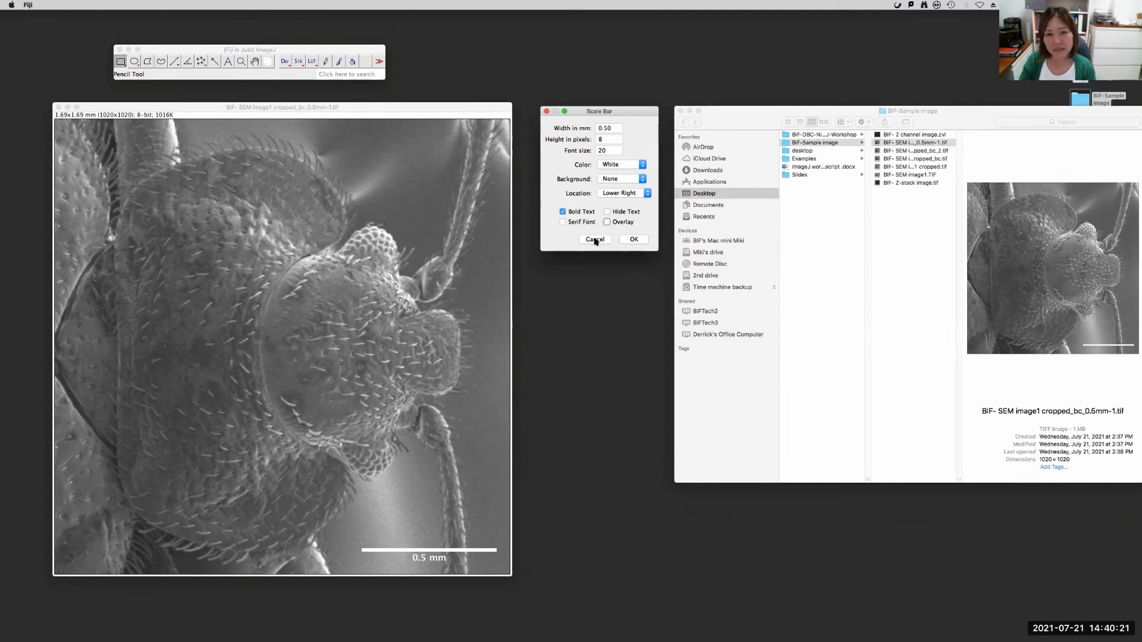
left_click(547, 112)
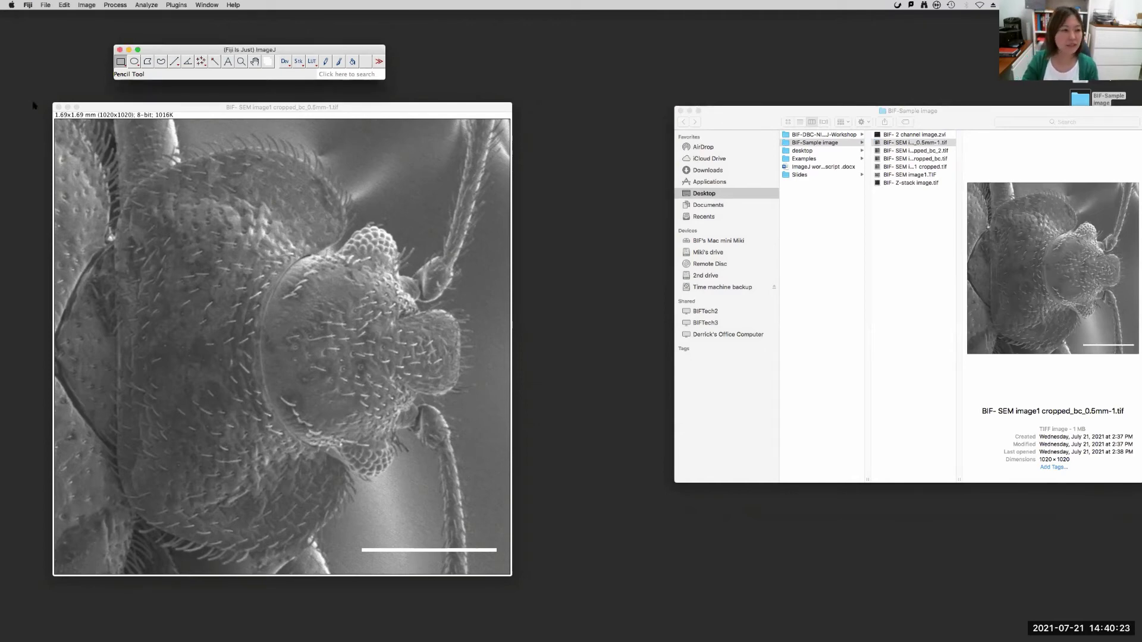
left_click(58, 107)
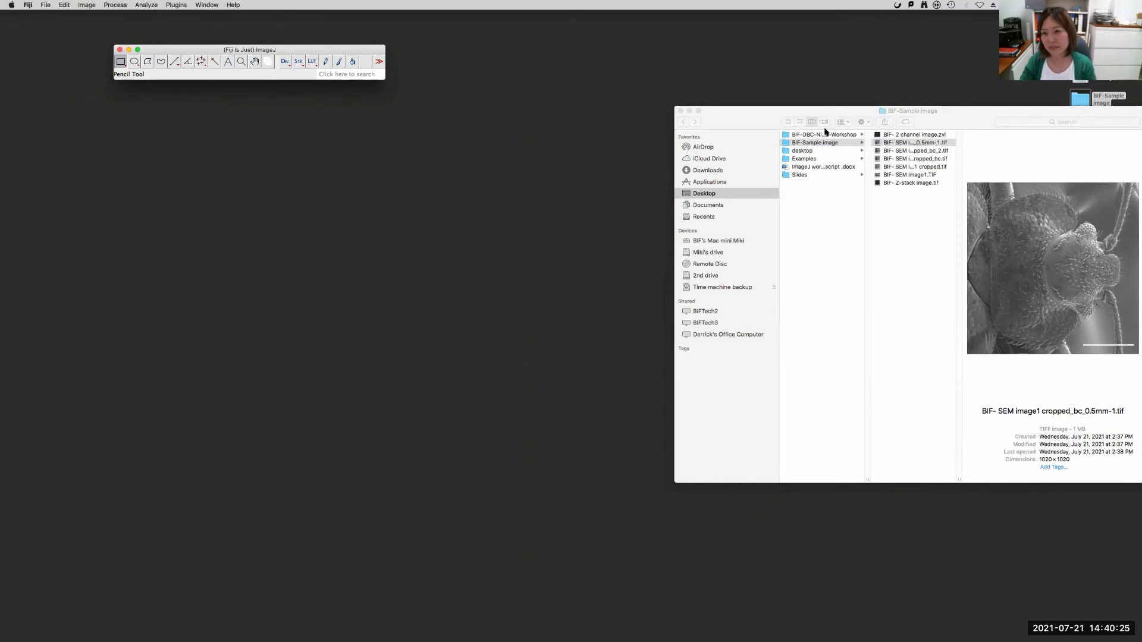
Move the Finder window aside, choose BIF- 2 channel image.zvi in Fiji's Open dialog, and enlarge the dialog with a wider Name column.
left_click_drag(747, 127, 626, 195)
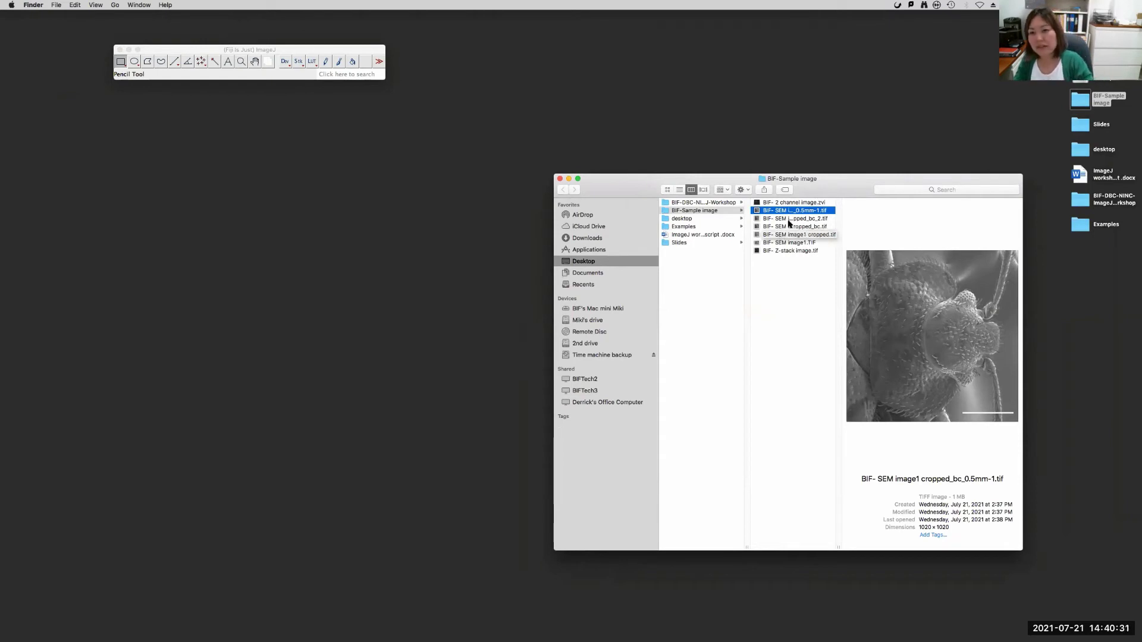
left_click_drag(832, 179, 982, 264)
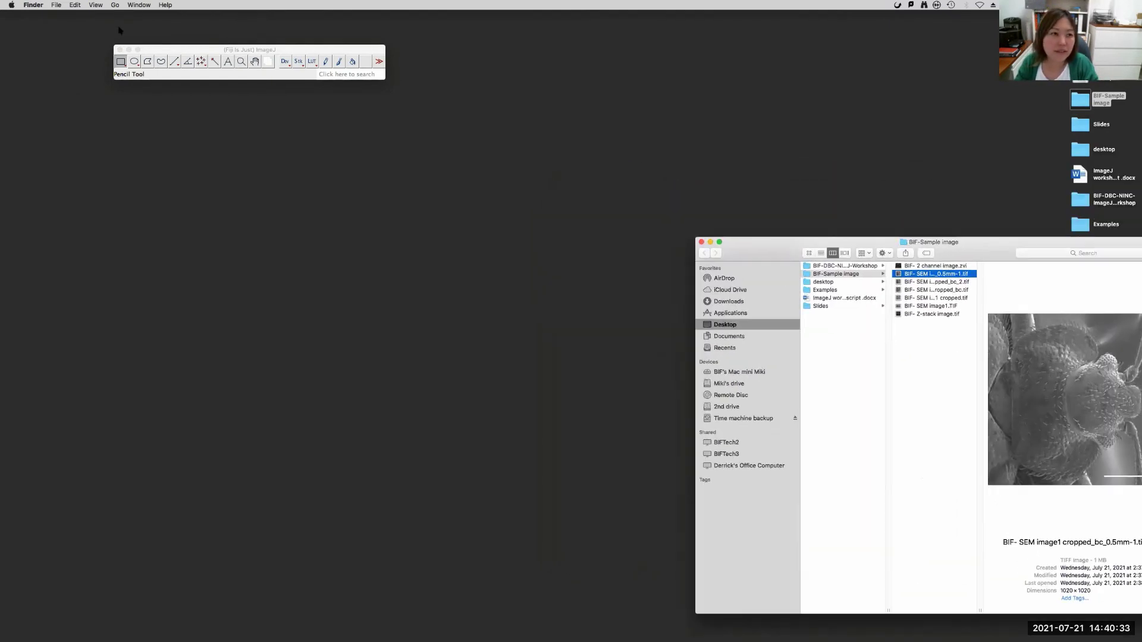
left_click(180, 49)
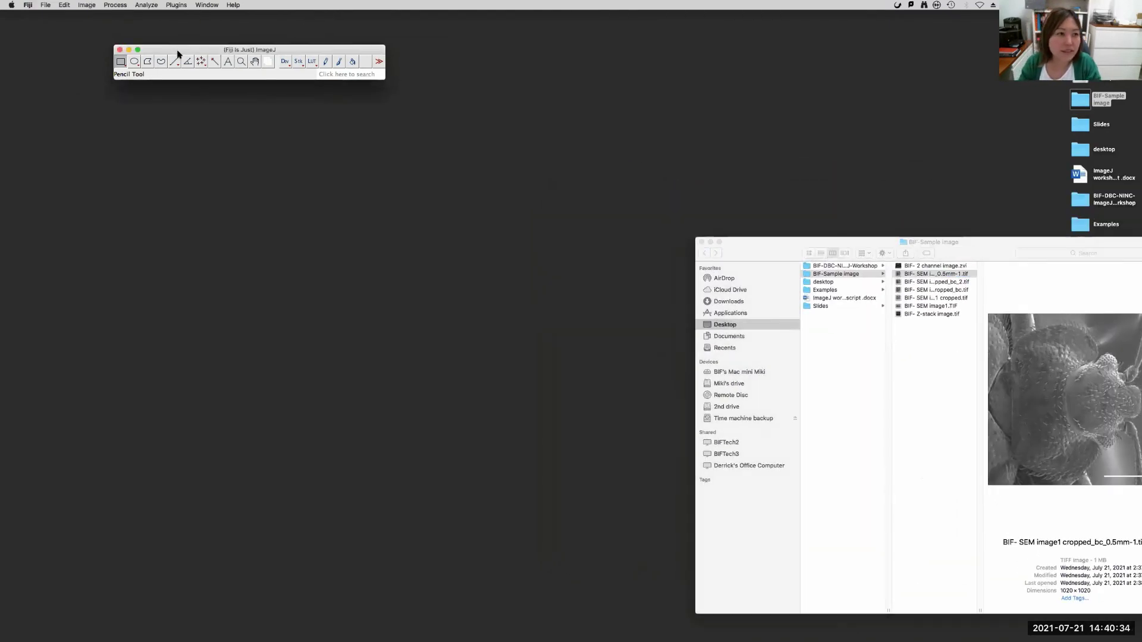
left_click(46, 5)
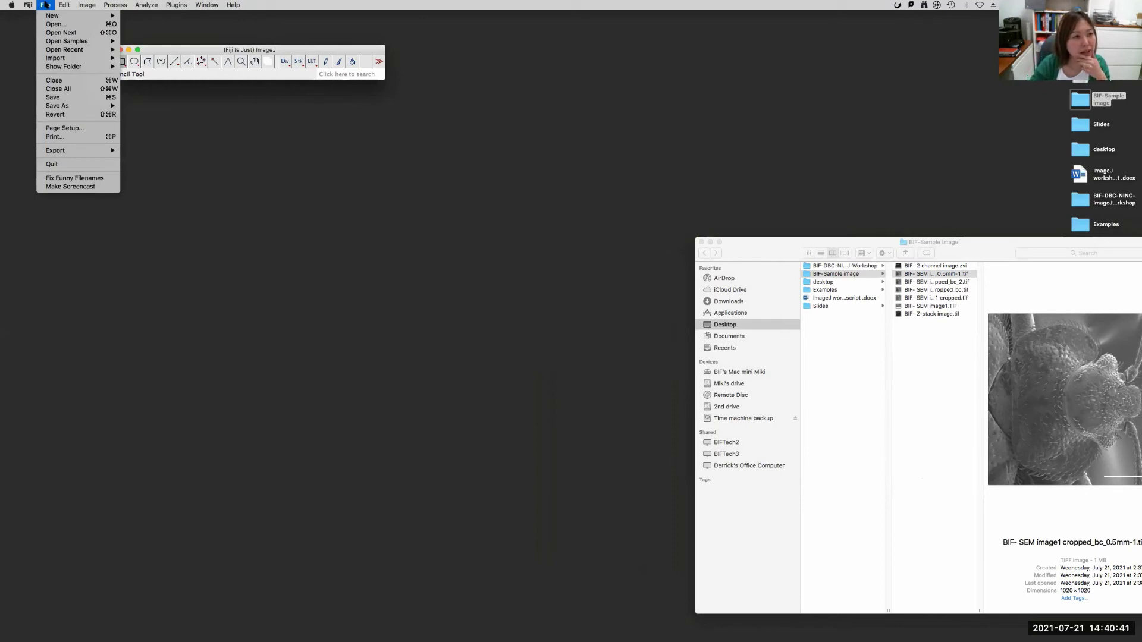
left_click(56, 24)
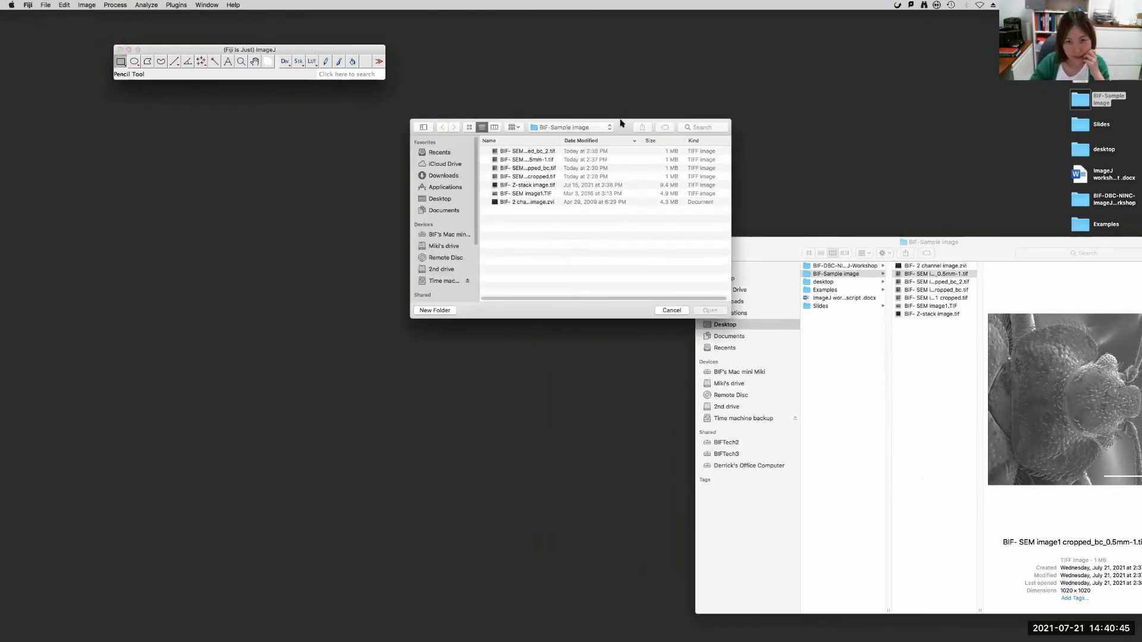
left_click(503, 245)
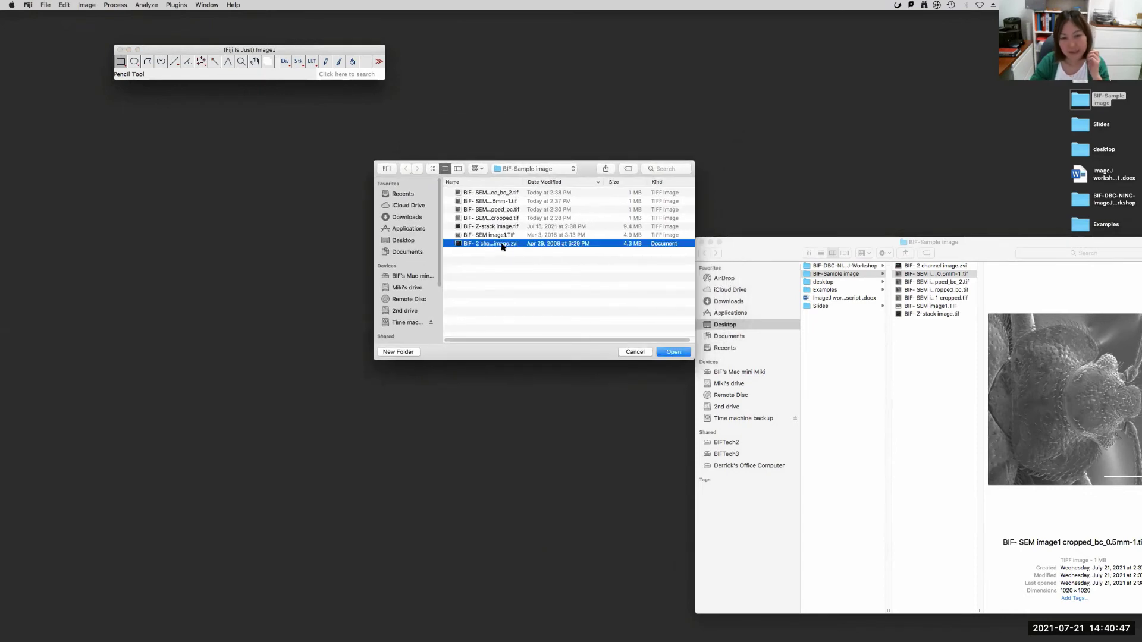
left_click_drag(693, 360, 830, 391)
left_click_drag(522, 182, 624, 182)
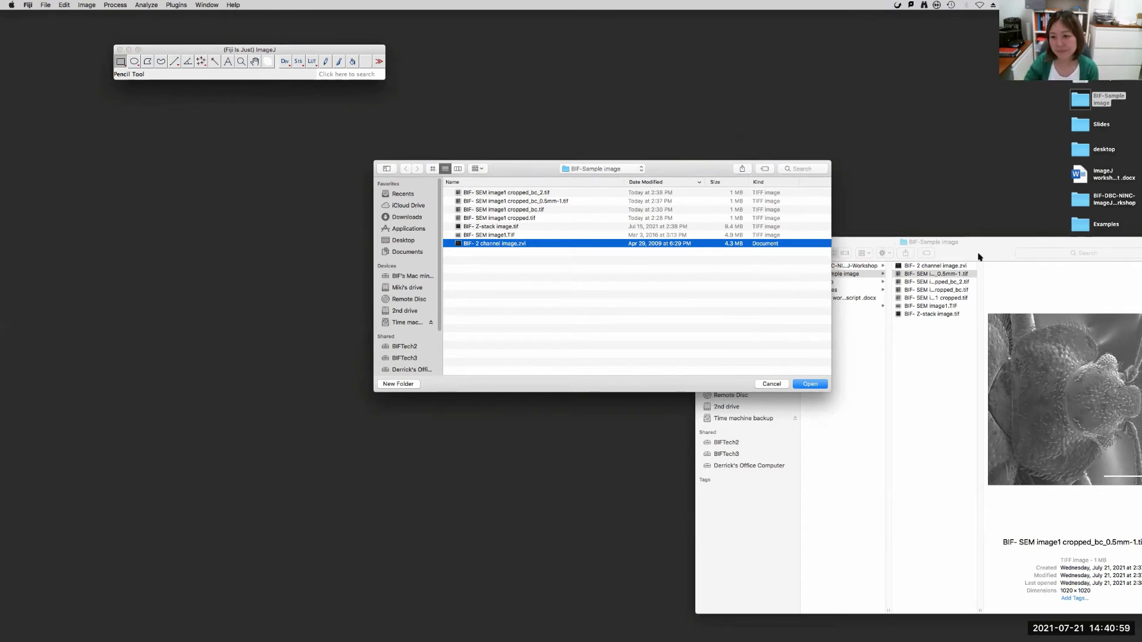
Close the BIF-Sample image Finder window and open the selected BIF- 2 channel image.zvi file.
left_click_drag(882, 248, 998, 260)
left_click(818, 259)
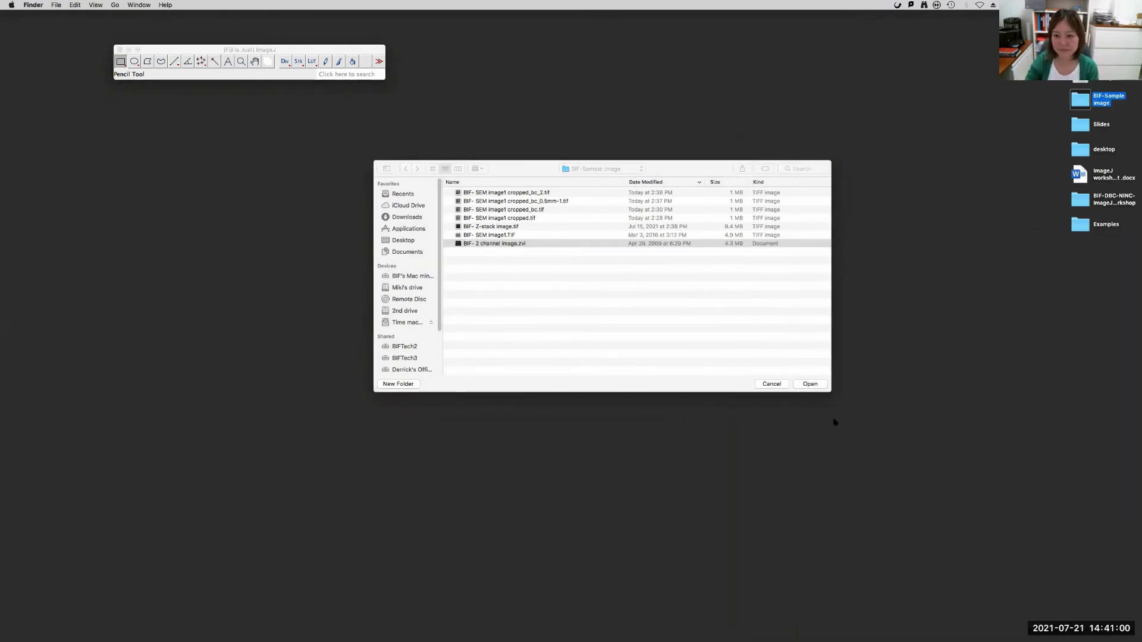
left_click(810, 385)
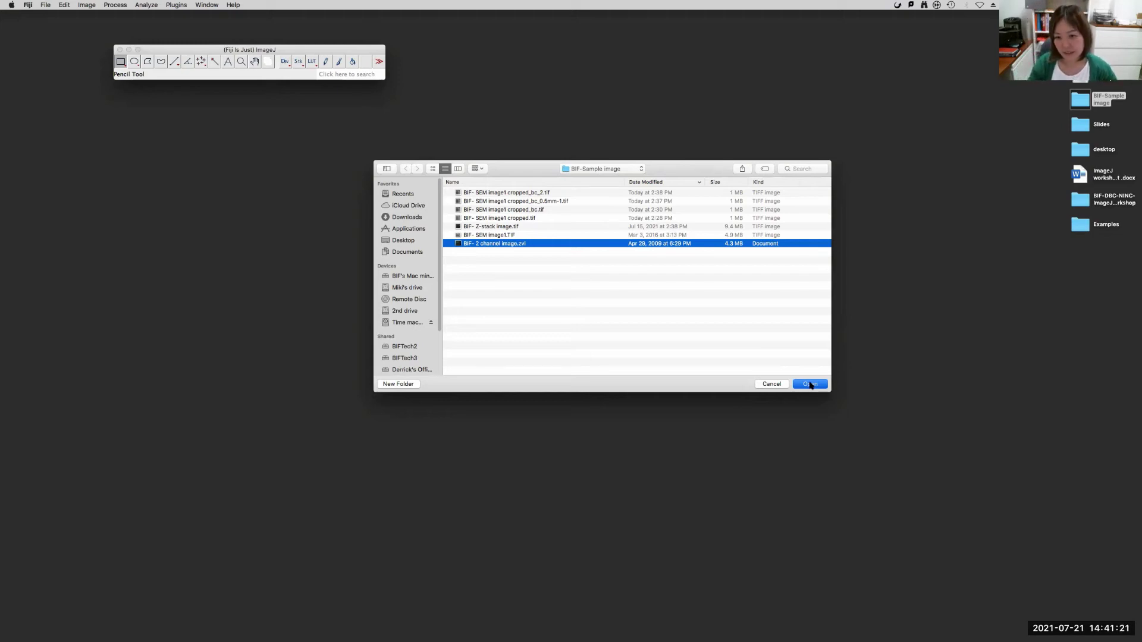
left_click(810, 383)
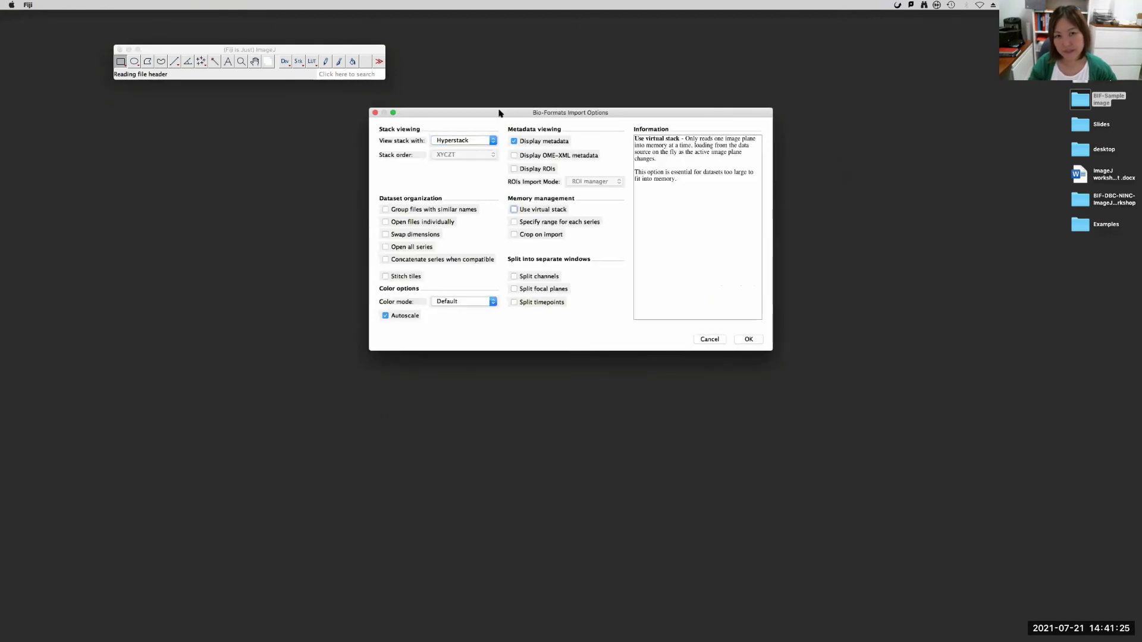
Examine the Bio-Formats import options for stack viewing, dataset organization, color, metadata and memory management, and cancel the import.
left_click_drag(499, 113, 474, 119)
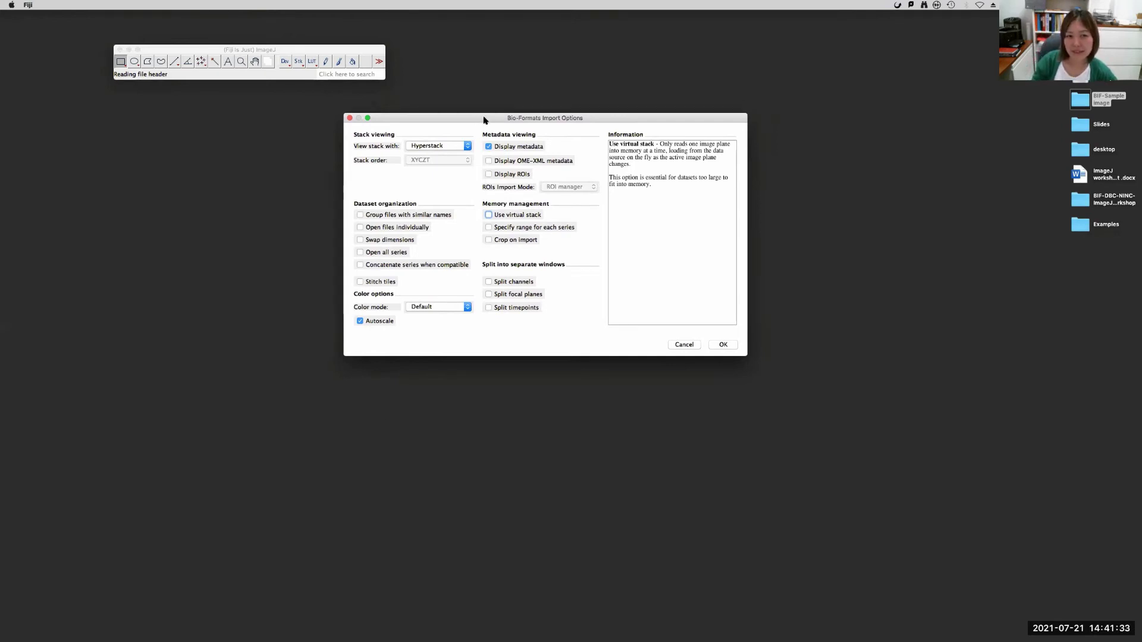
left_click_drag(486, 119, 473, 113)
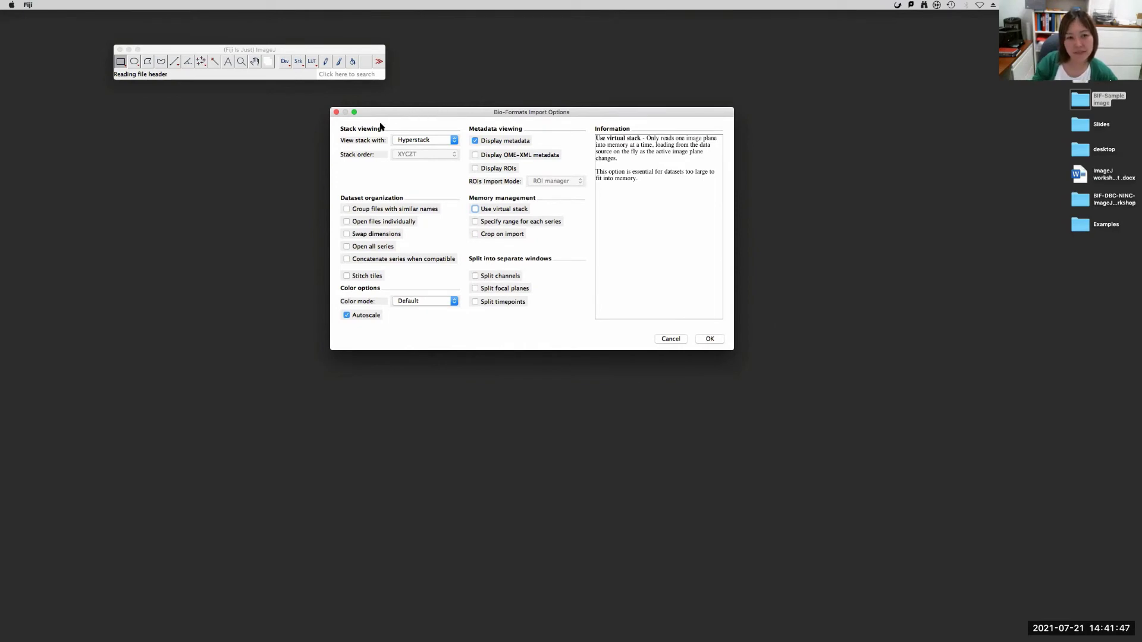
left_click(385, 141)
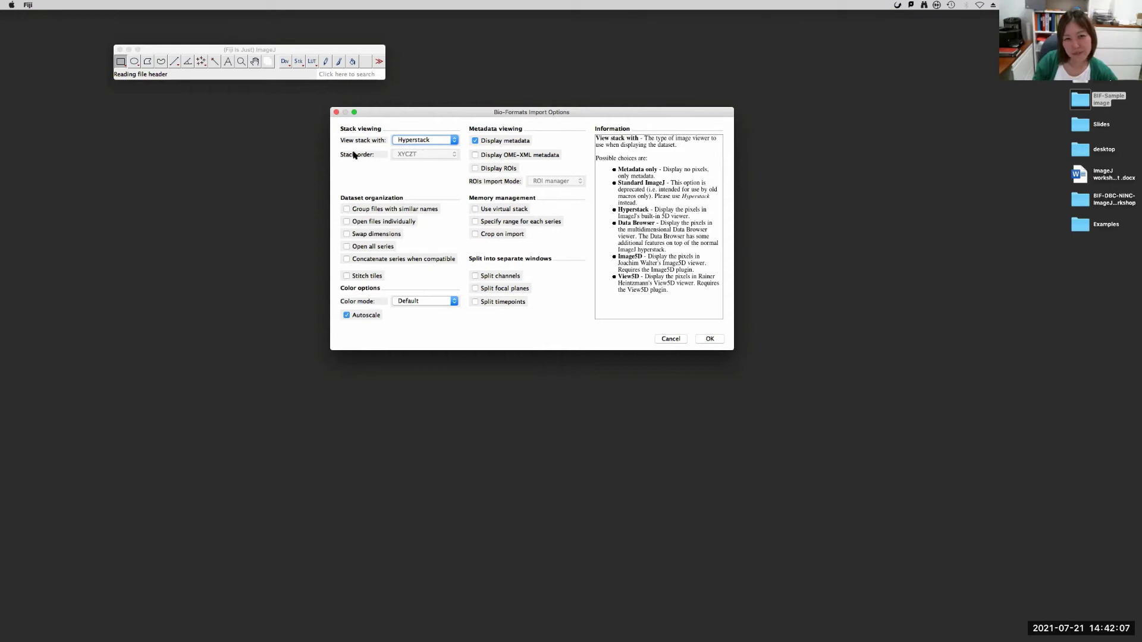
mouse_move(365, 209)
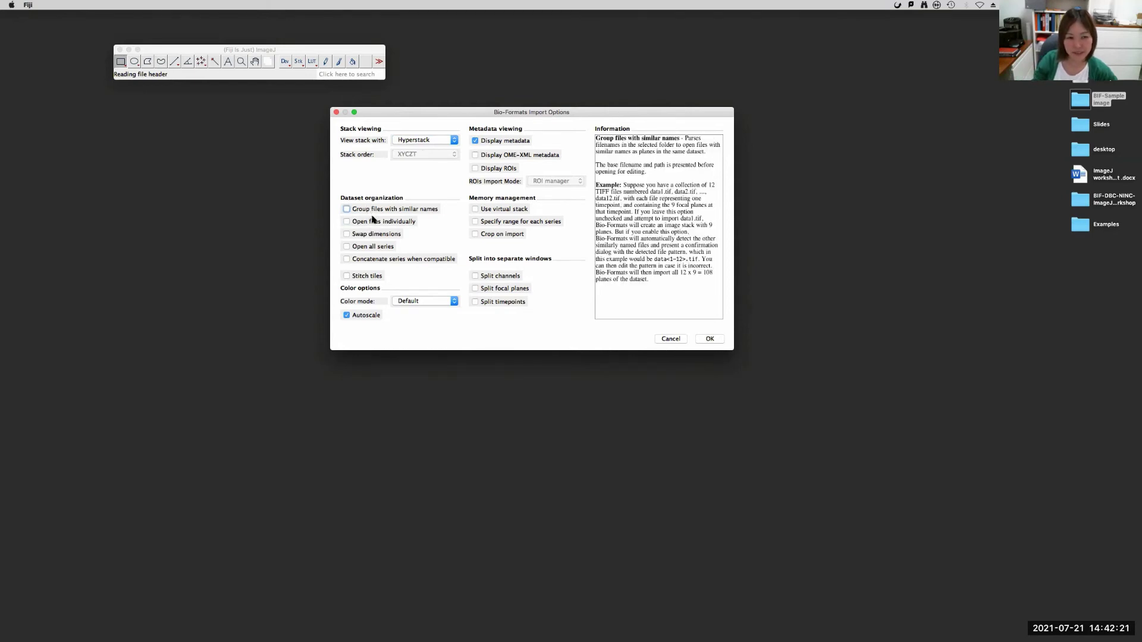
mouse_move(391, 281)
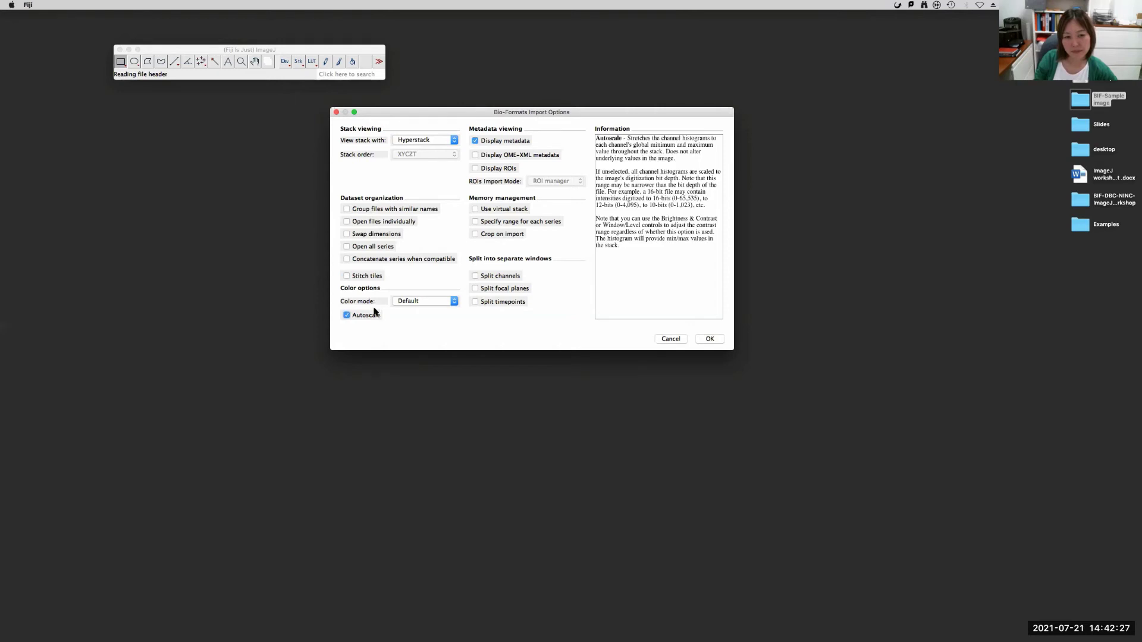
mouse_move(422, 306)
mouse_move(357, 321)
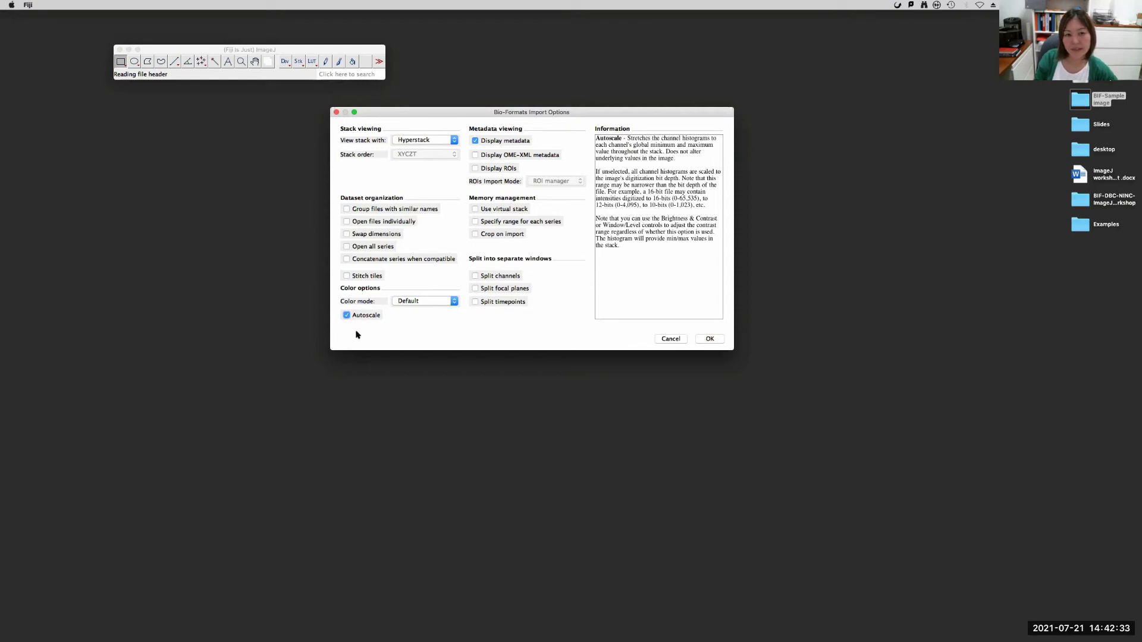
mouse_move(524, 143)
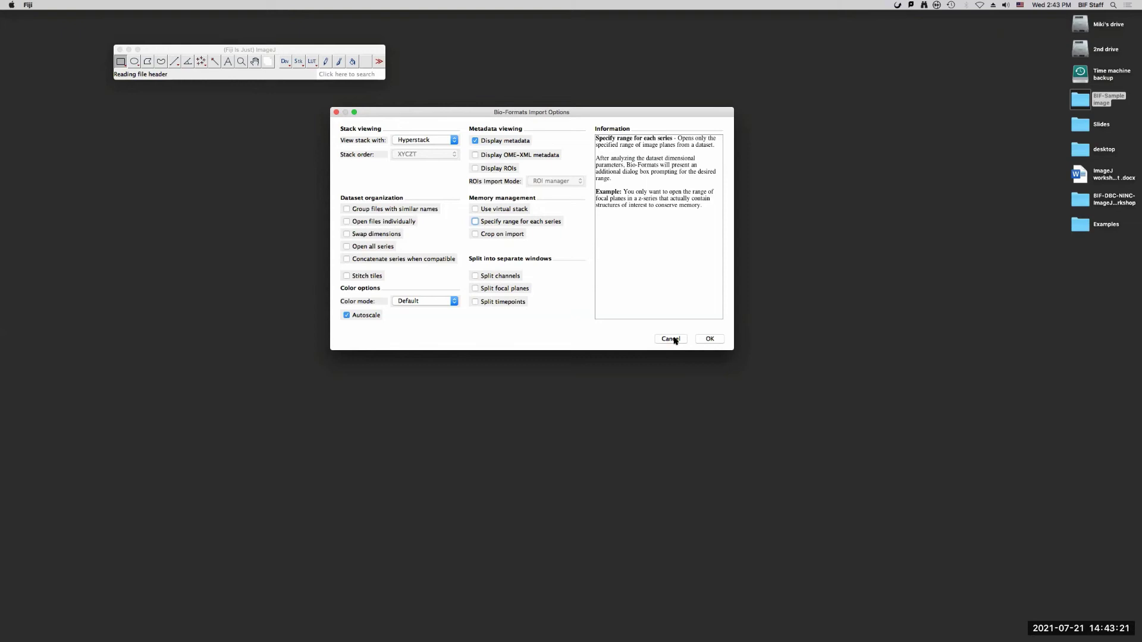
left_click(672, 339)
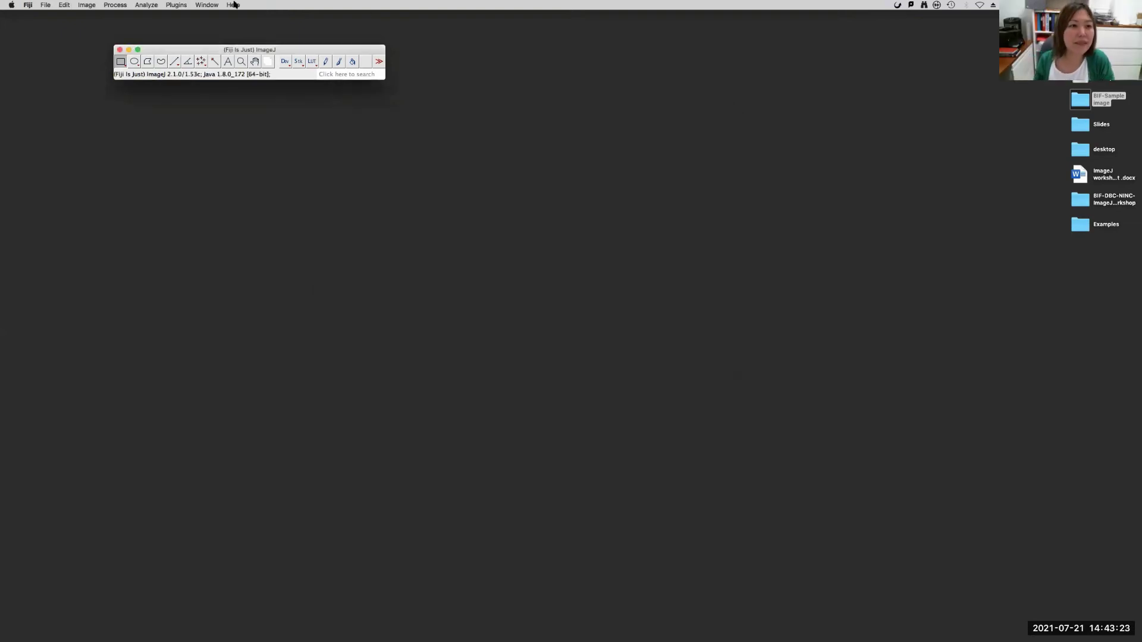
Start the Bio-Formats Importer plugin and open BIF- 2 channel image.zvi from the BIF-Sample image folder.
left_click(176, 5)
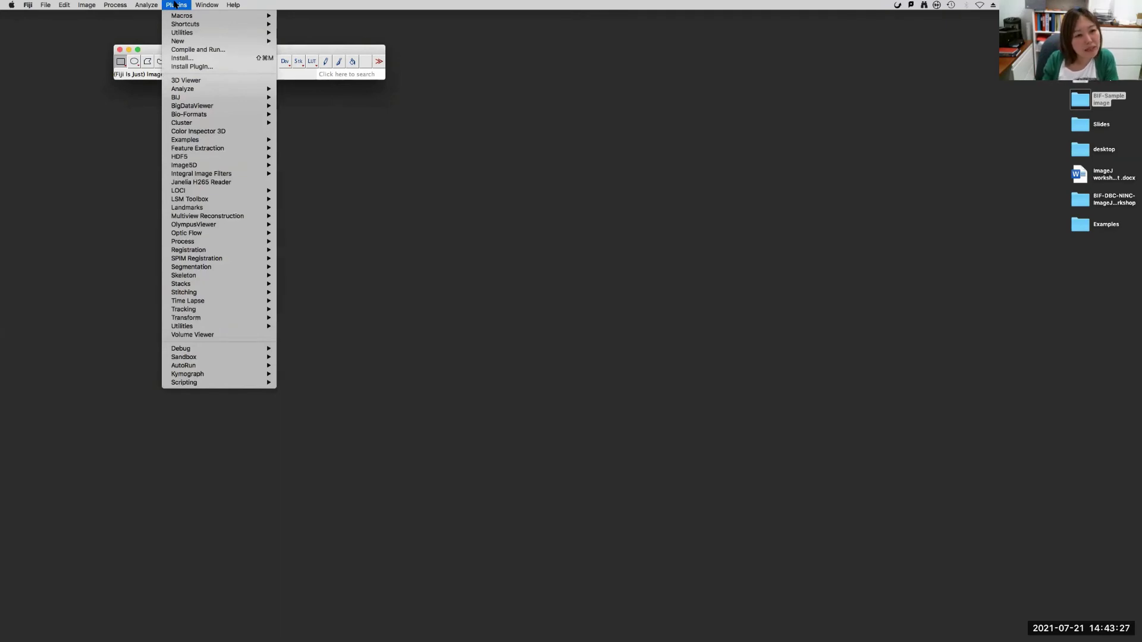
mouse_move(203, 117)
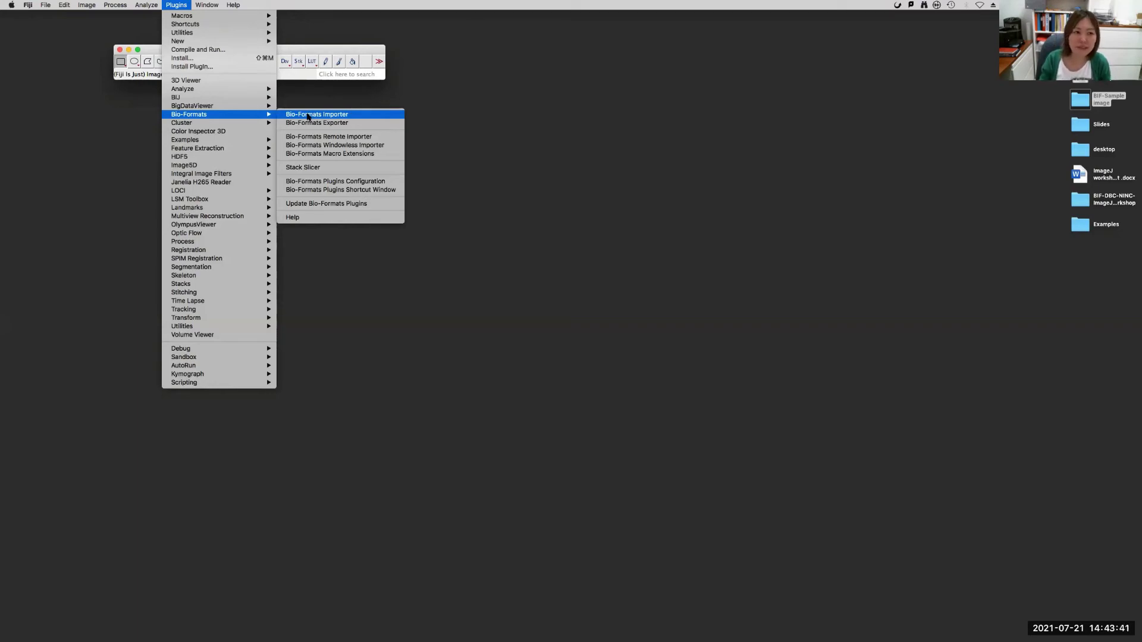
left_click(311, 115)
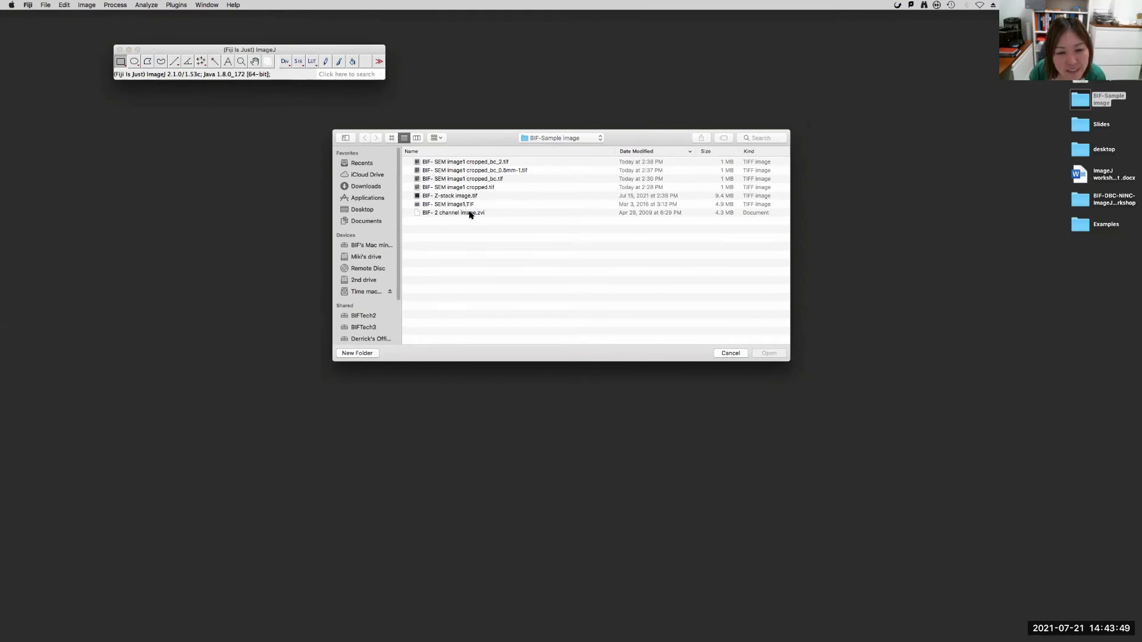
left_click(470, 213)
left_click(771, 353)
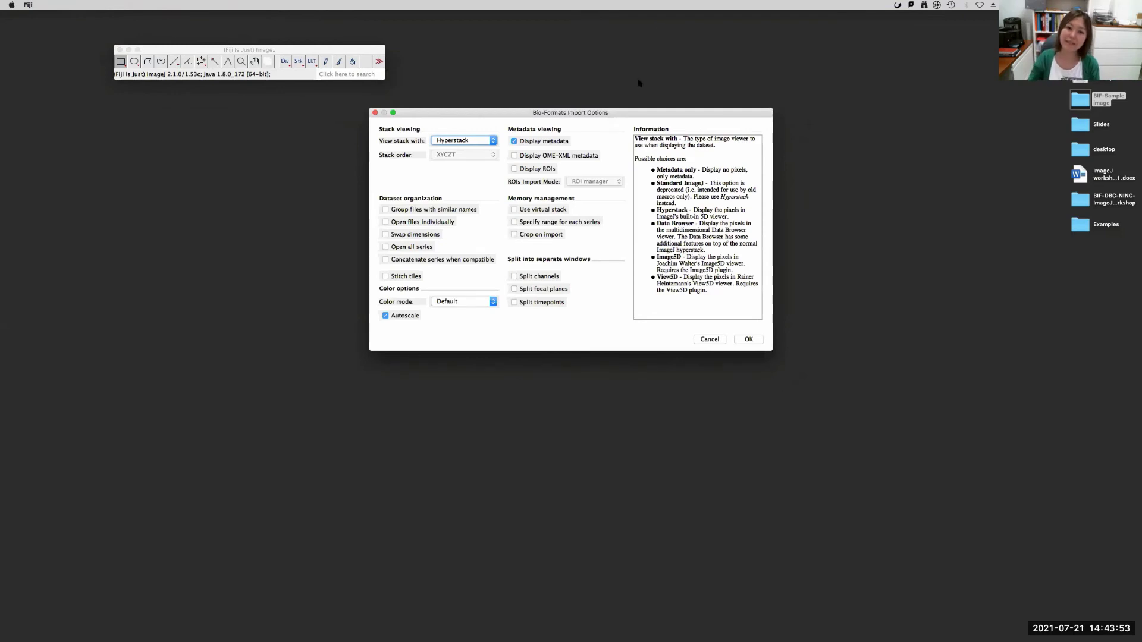
Import the file as a Hyperstack with Default color mode, Autoscale and Display metadata enabled.
left_click_drag(628, 113, 603, 115)
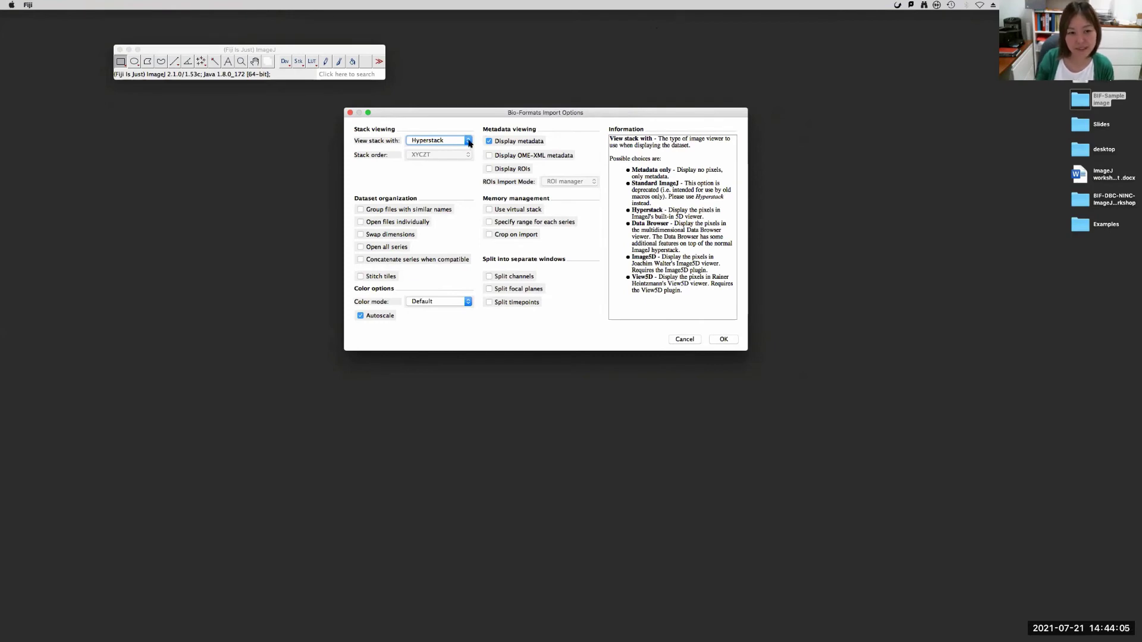
mouse_move(420, 304)
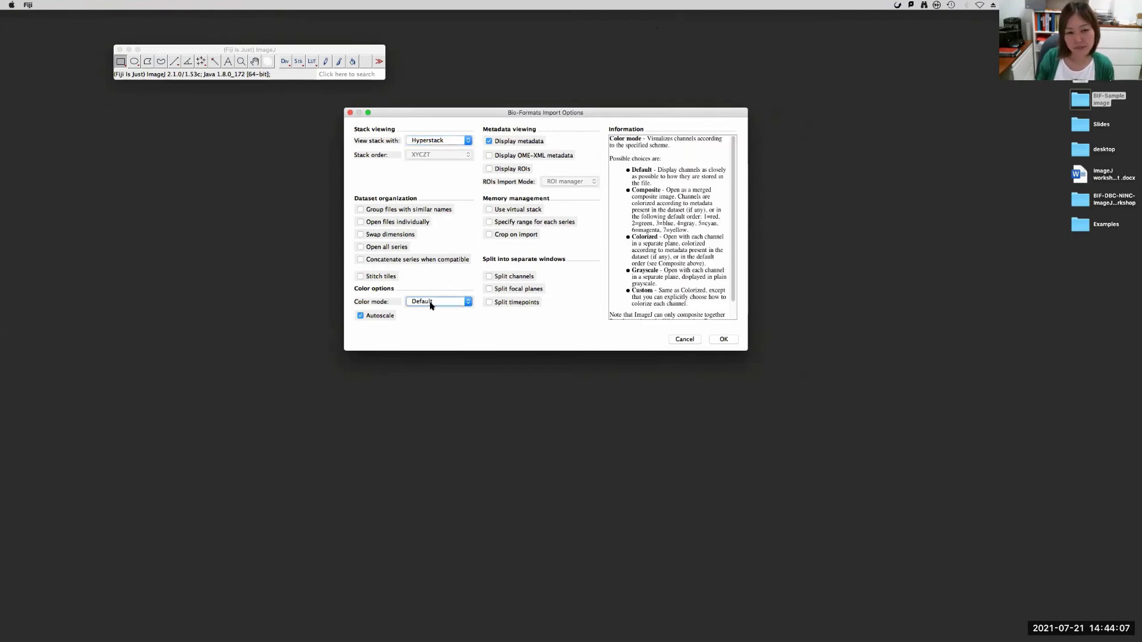
mouse_move(388, 318)
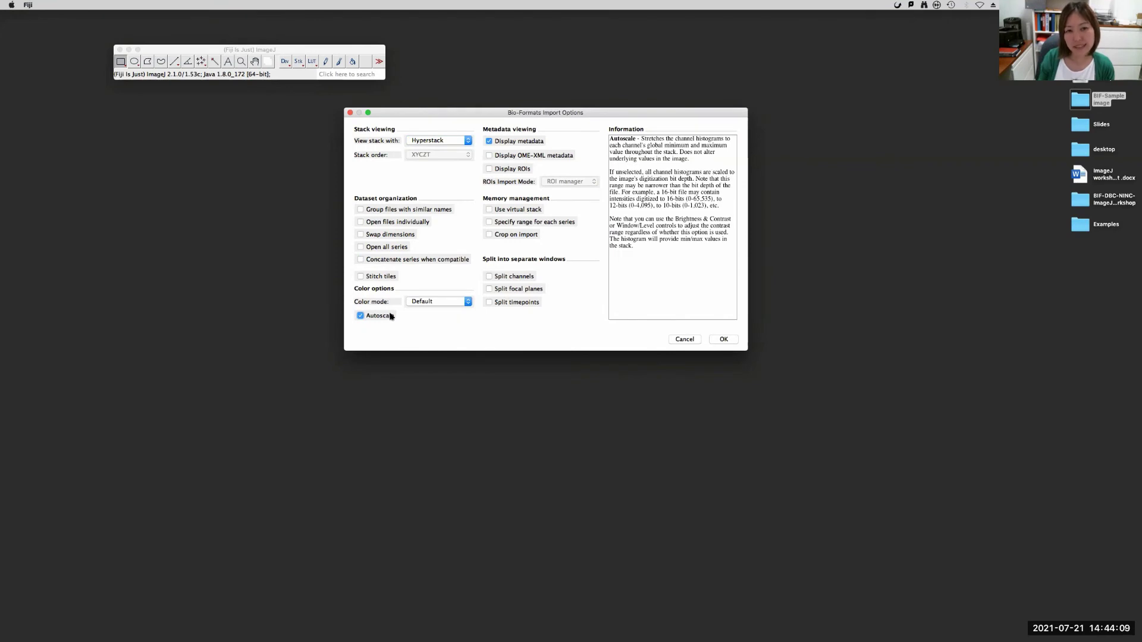
mouse_move(528, 144)
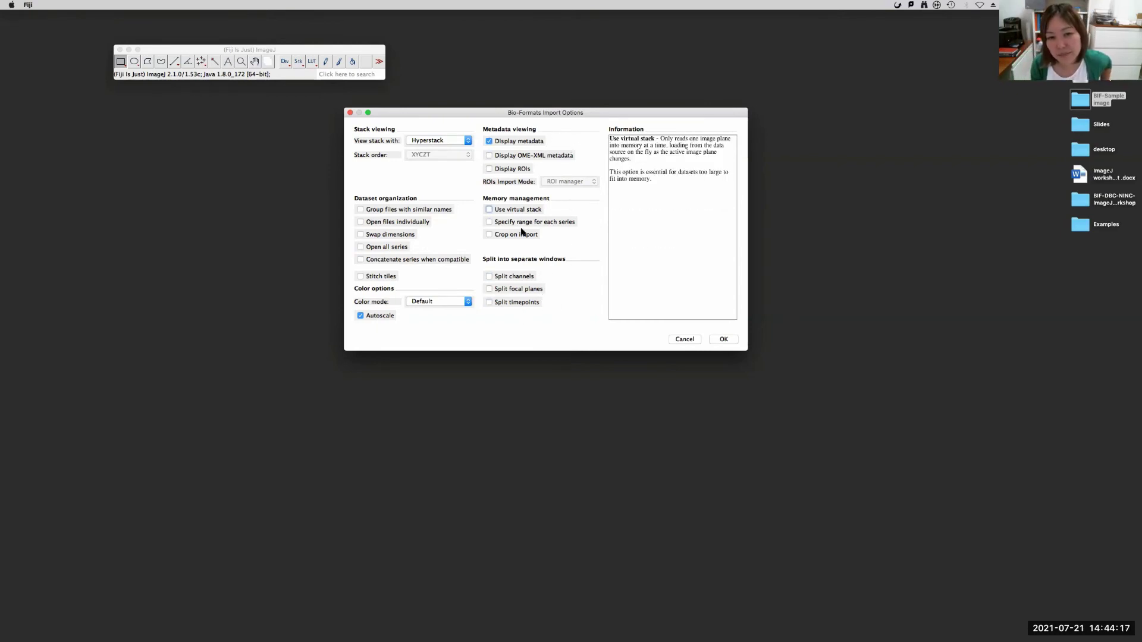
left_click(729, 340)
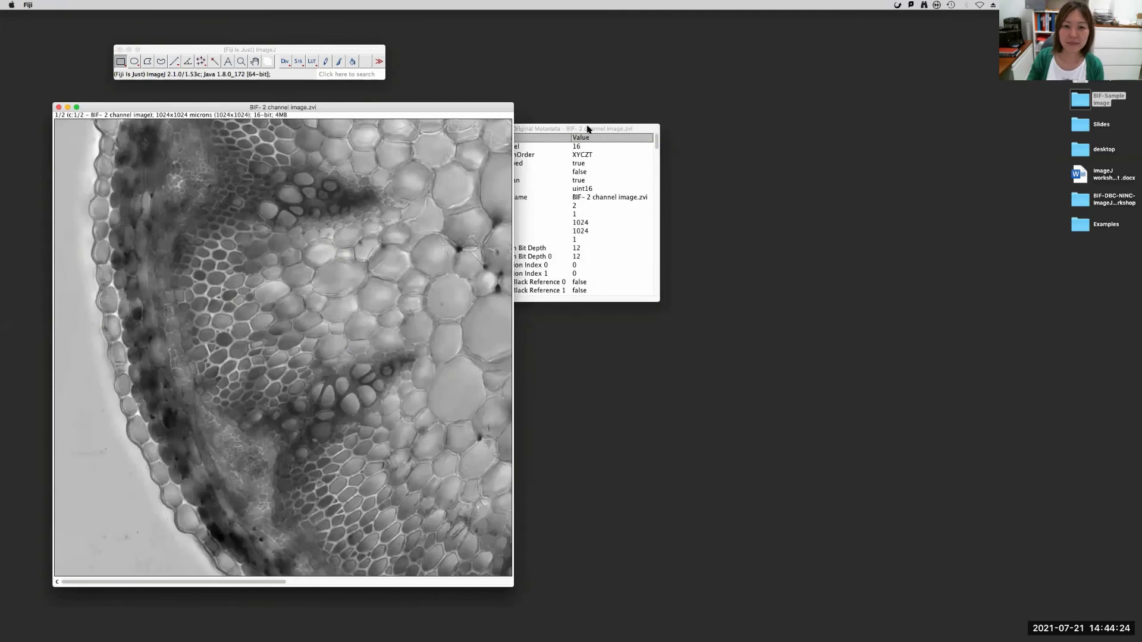
Move the Original Metadata window beside the image, enlarge it with a wider Key column, and look through the acquisition entries.
left_click_drag(589, 127, 730, 94)
left_click_drag(798, 265, 933, 515)
left_click_drag(712, 102, 775, 102)
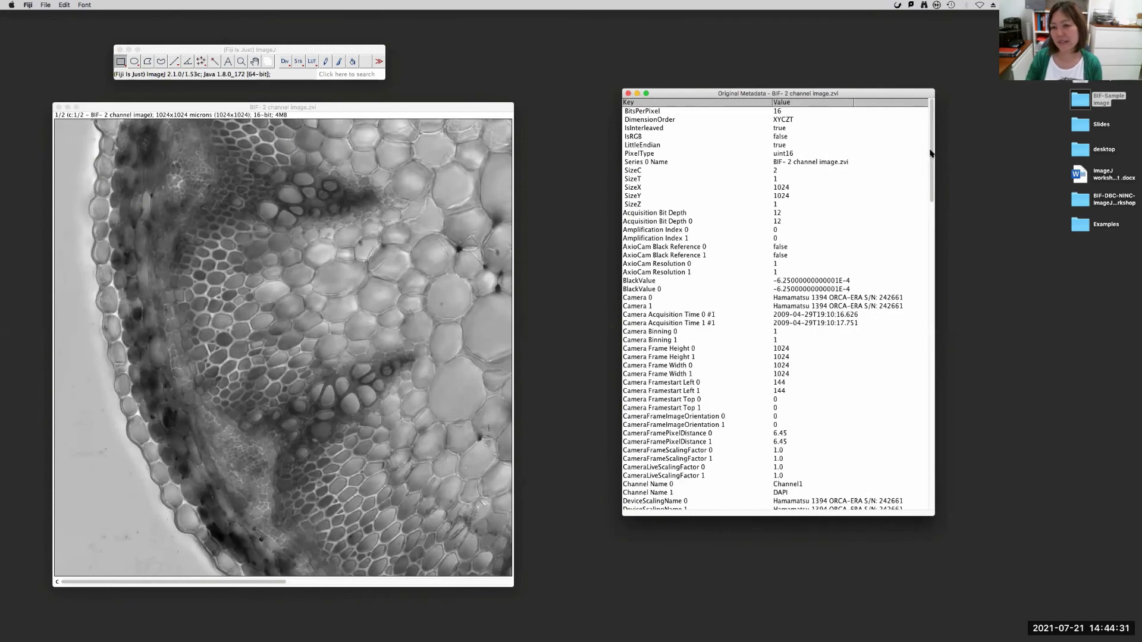
scroll(932, 155, "down", 2)
scroll(930, 154, "up", 2)
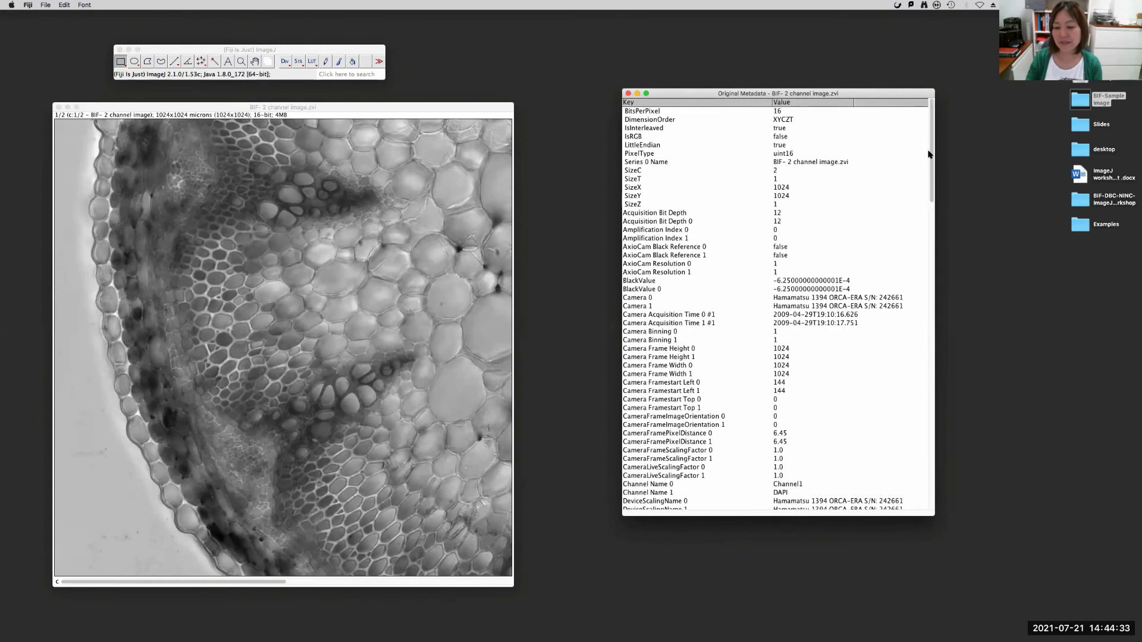
scroll(929, 154, "down", 3)
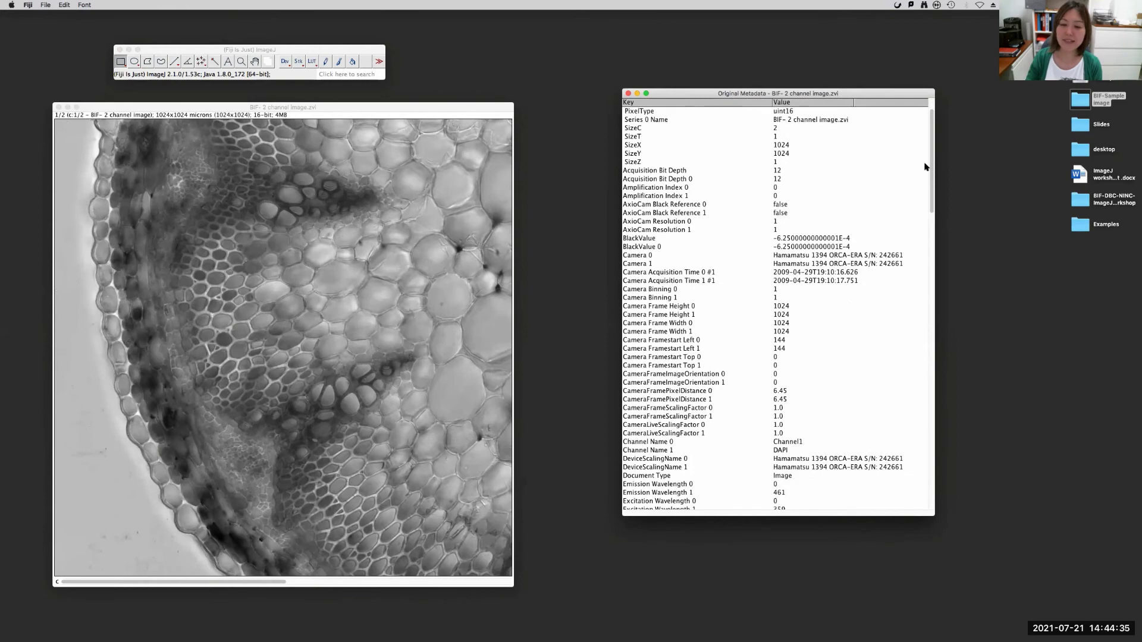
scroll(925, 158, "up", 3)
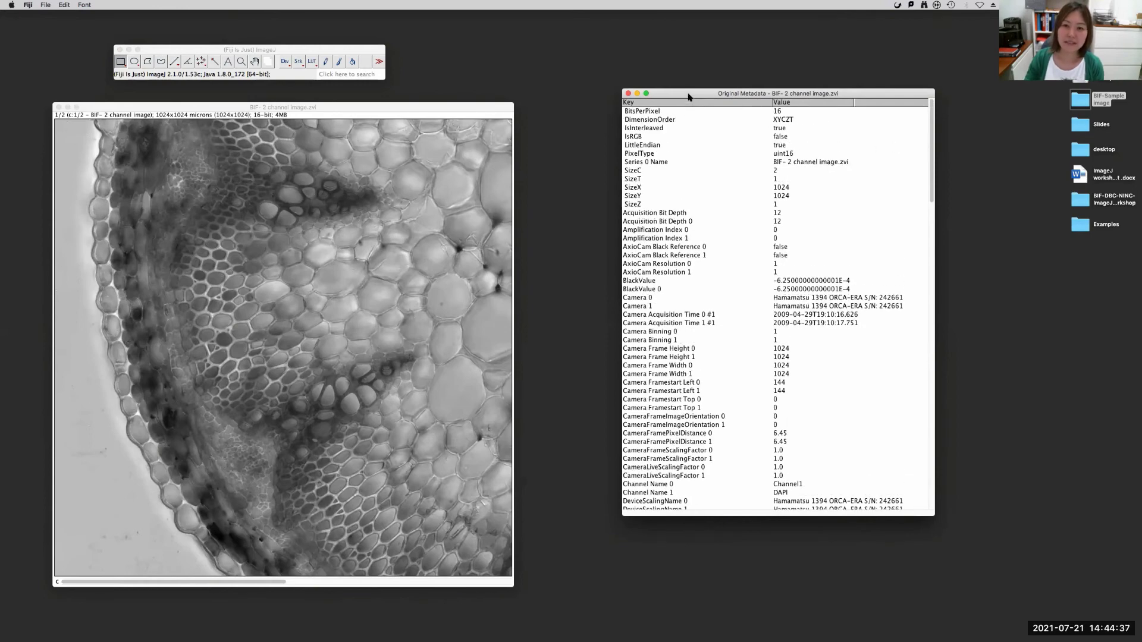
Close the Original Metadata window and place the two-channel image window below the Fiji toolbar.
left_click_drag(688, 97, 676, 96)
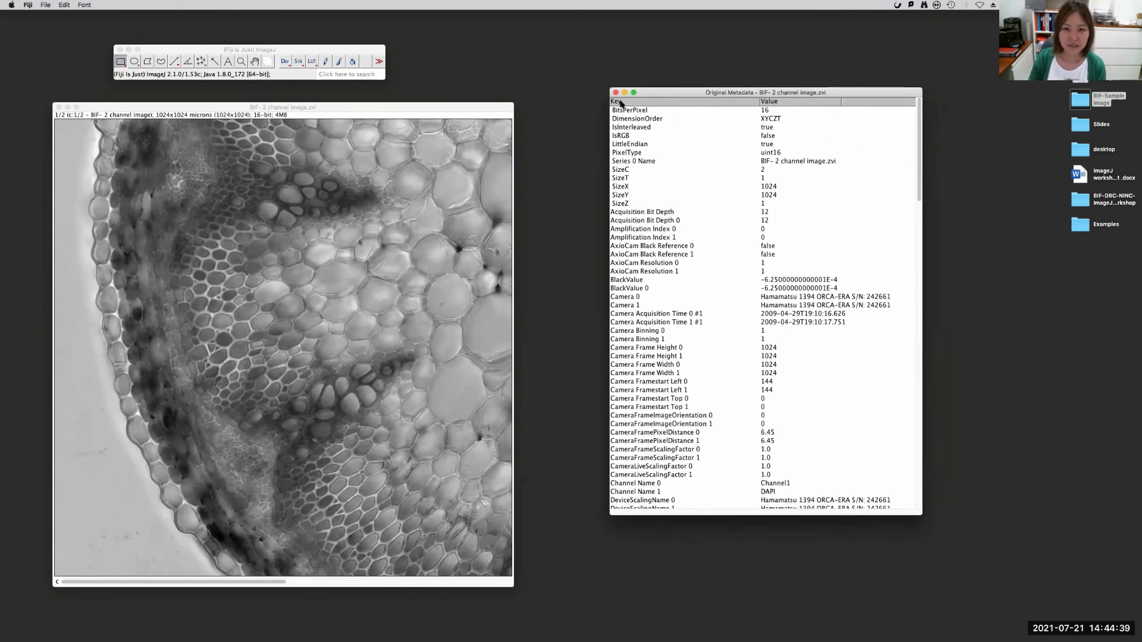
left_click_drag(373, 107, 387, 93)
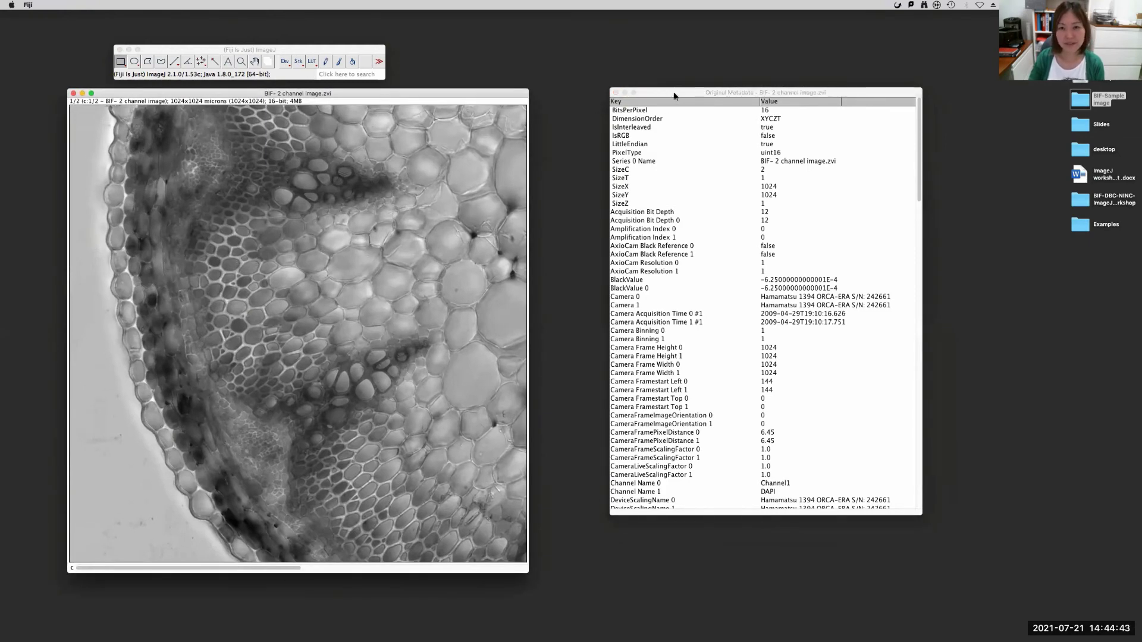
left_click_drag(674, 95, 693, 111)
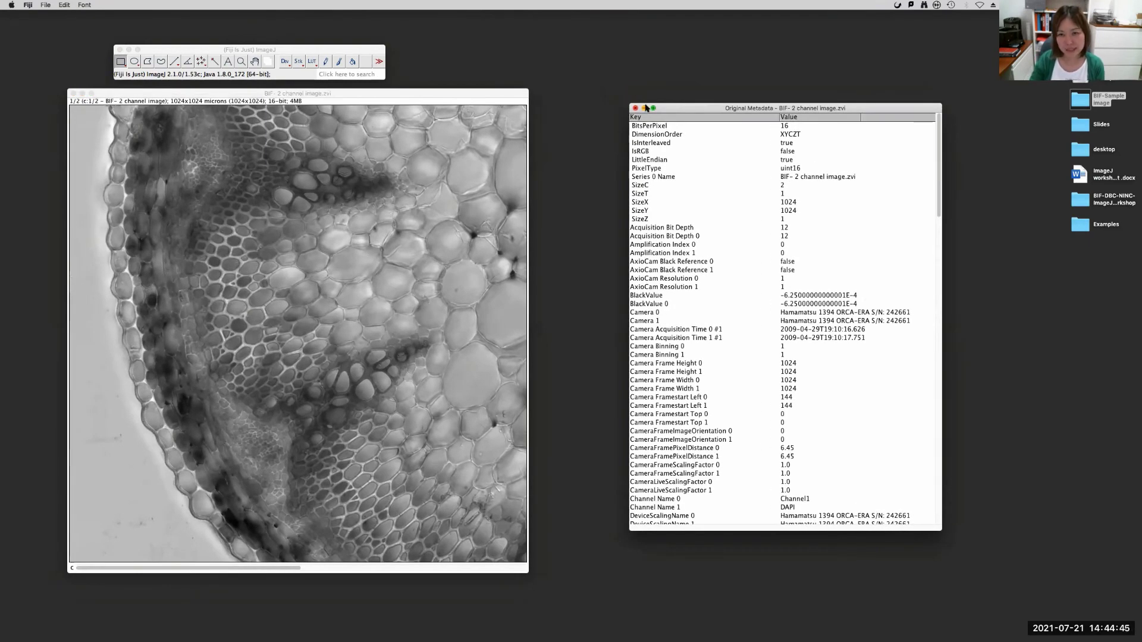
left_click(645, 108)
left_click_drag(426, 94, 509, 94)
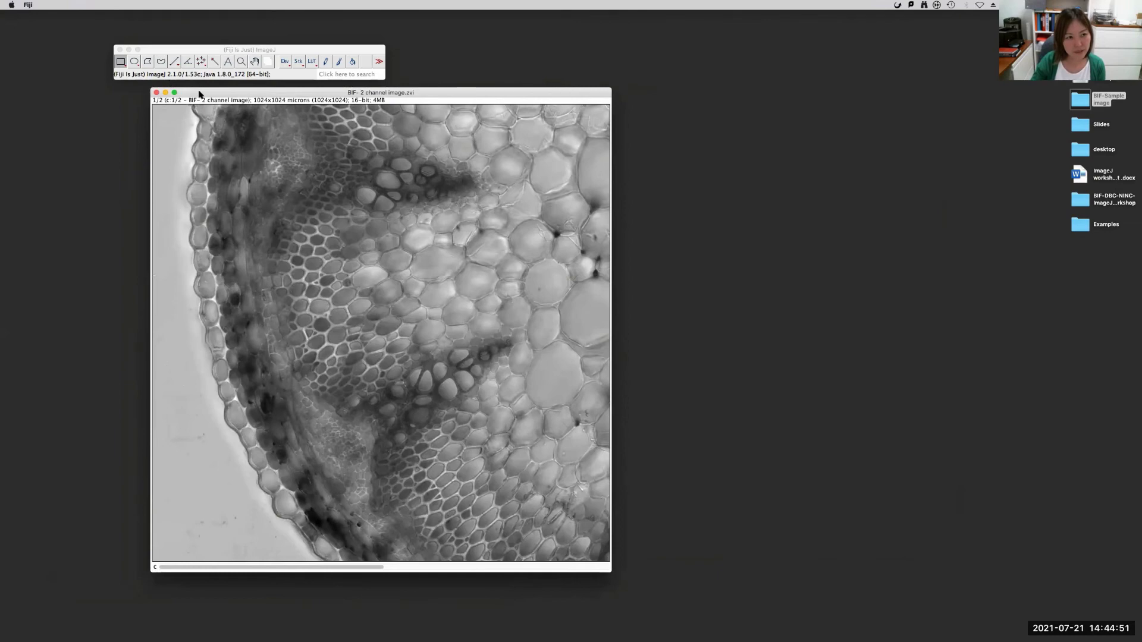
Switch back and forth between the grayscale and blue fluorescence channels of the two-channel image to compare them.
left_click_drag(199, 93, 195, 104)
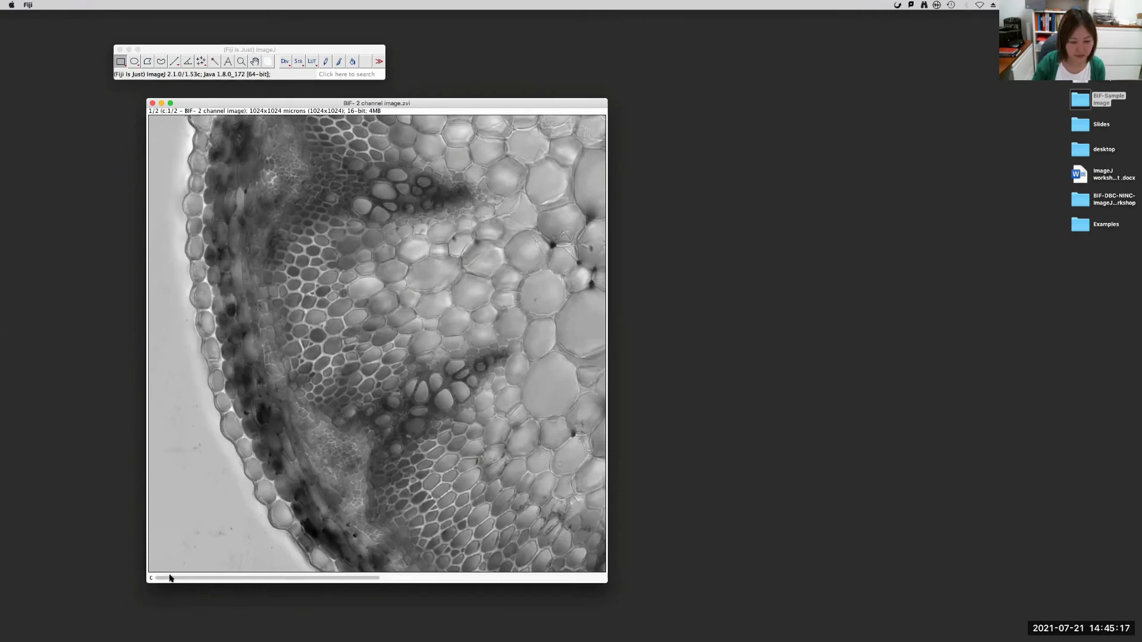
left_click(451, 579)
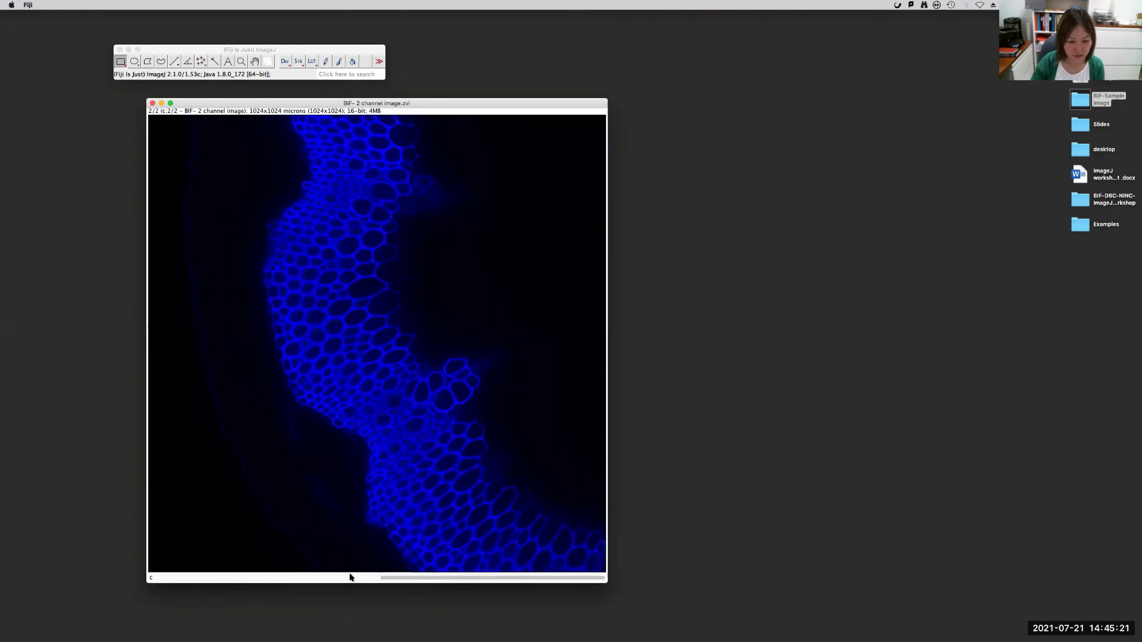
left_click(347, 577)
left_click(419, 578)
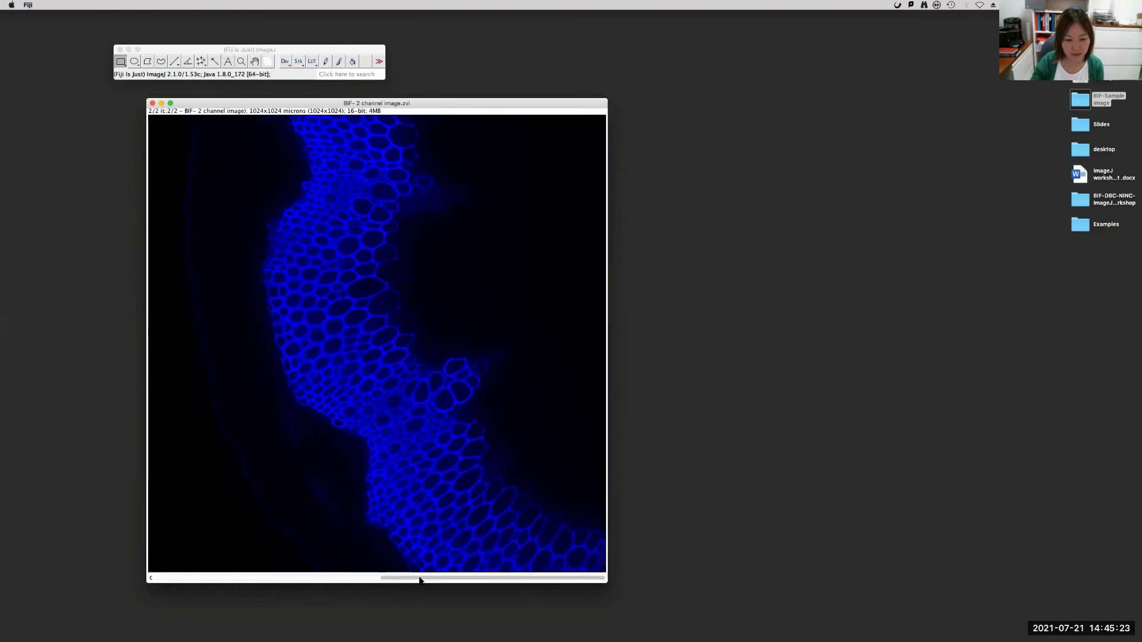
left_click(336, 577)
left_click(427, 577)
left_click(318, 578)
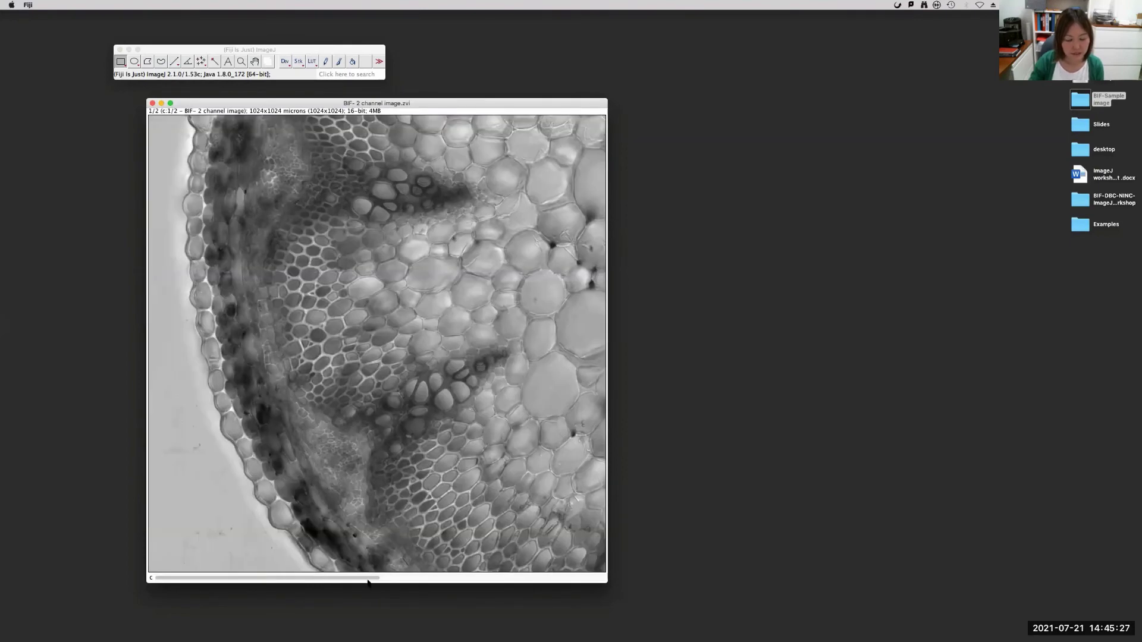
left_click(417, 578)
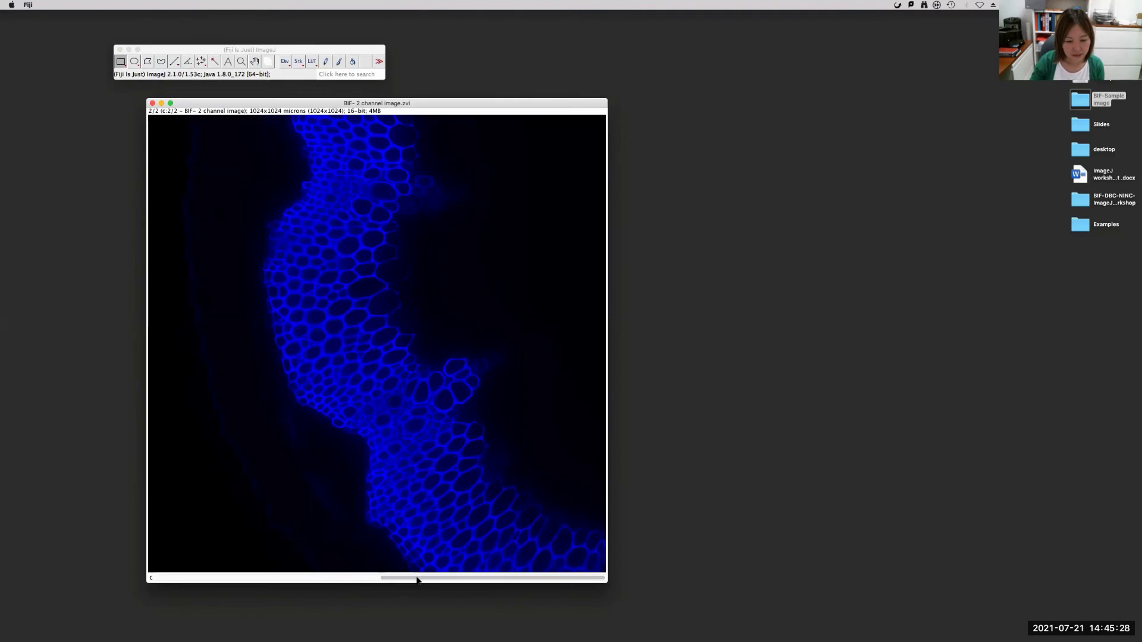
left_click(328, 578)
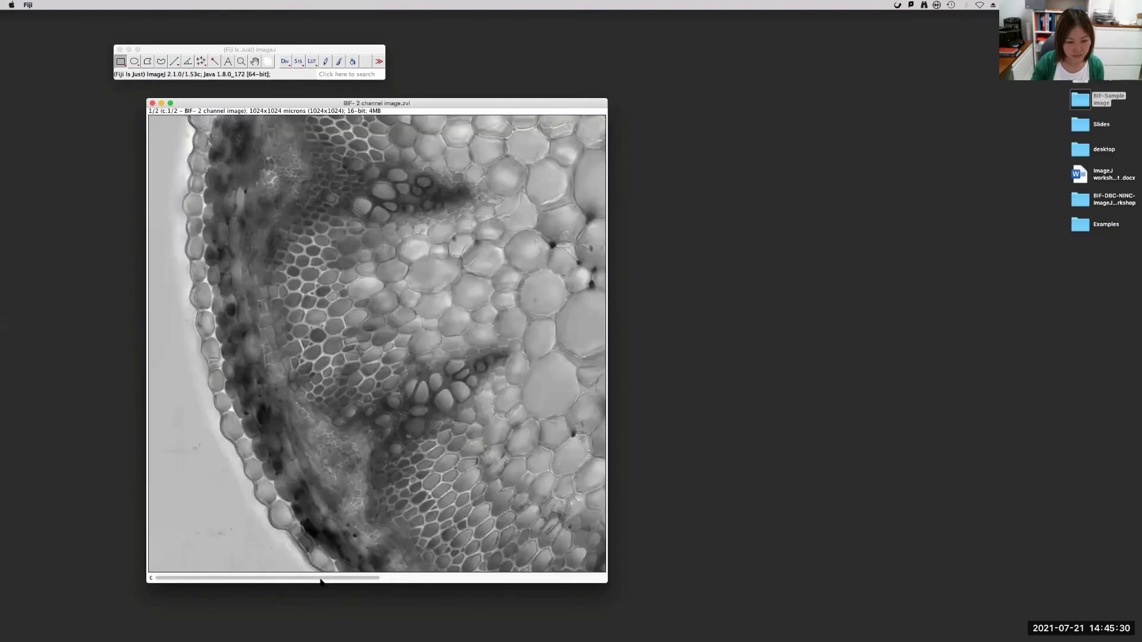
left_click(441, 578)
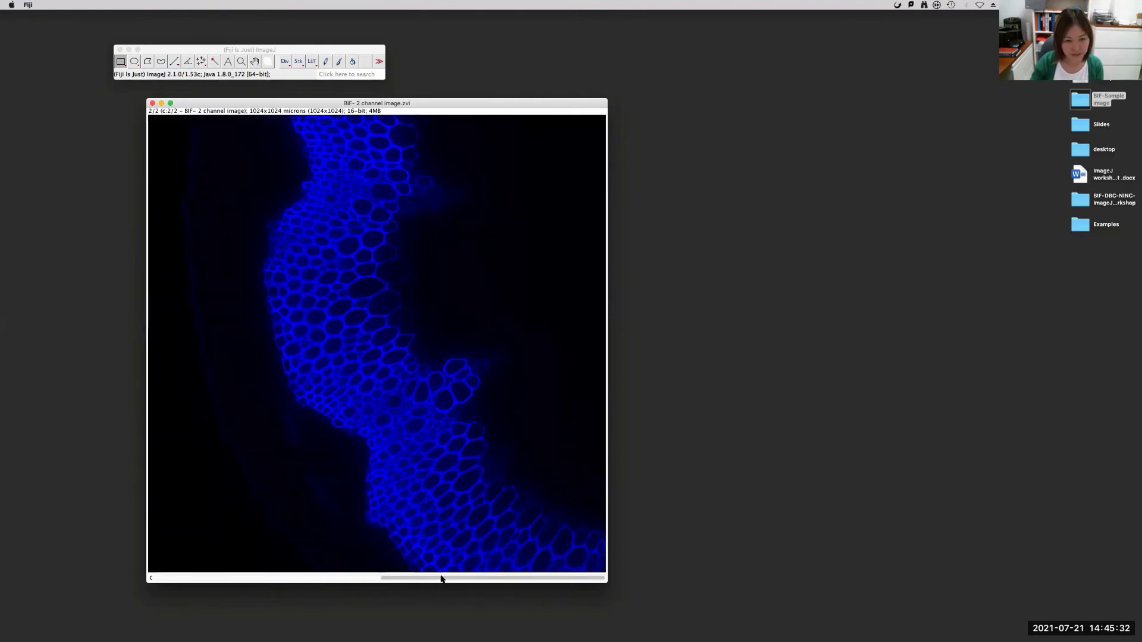
left_click(272, 579)
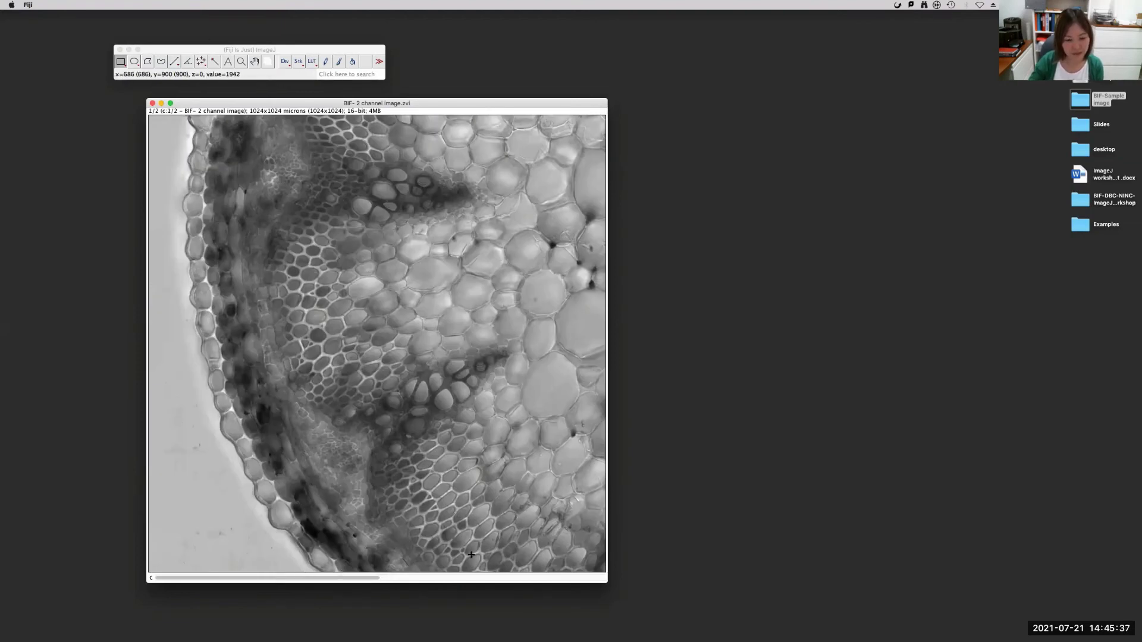
left_click(485, 578)
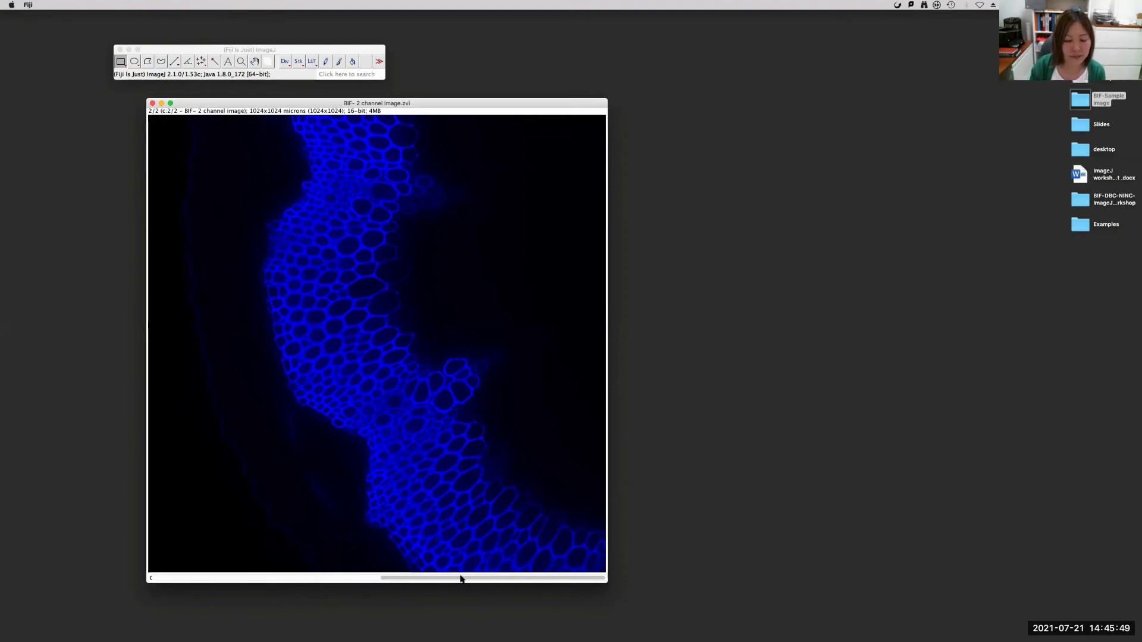
left_click(340, 578)
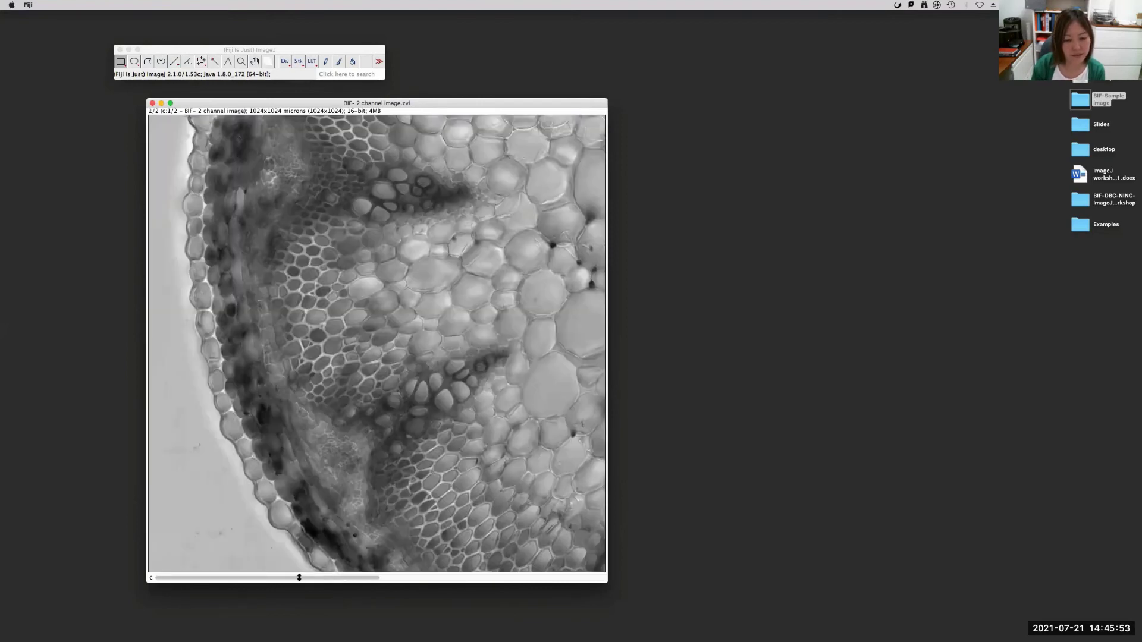
left_click(446, 579)
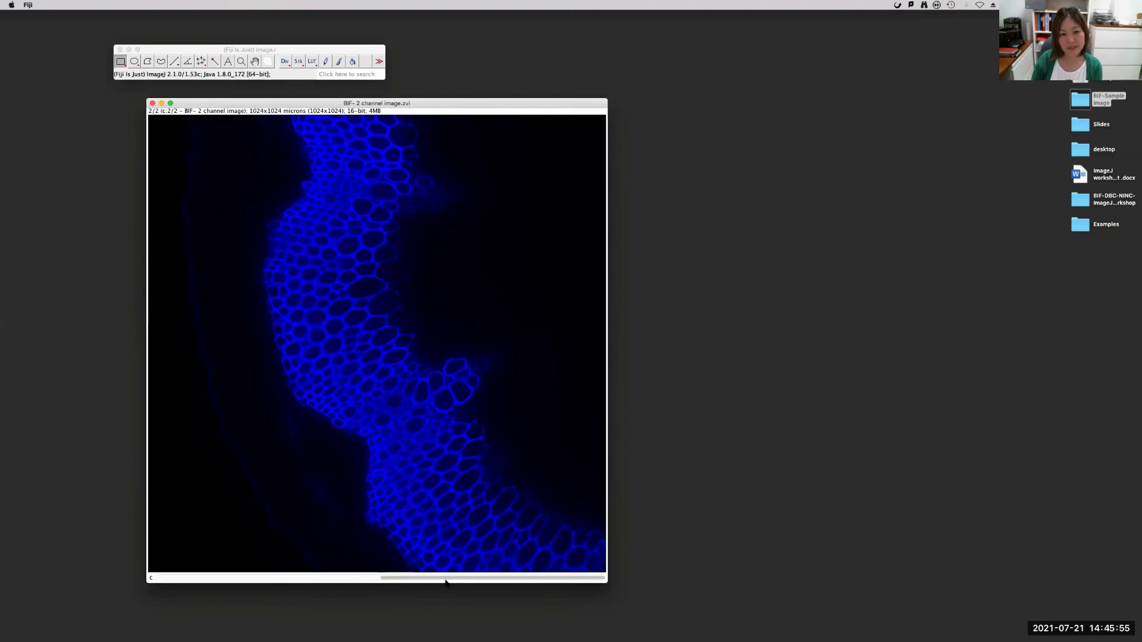
left_click(345, 578)
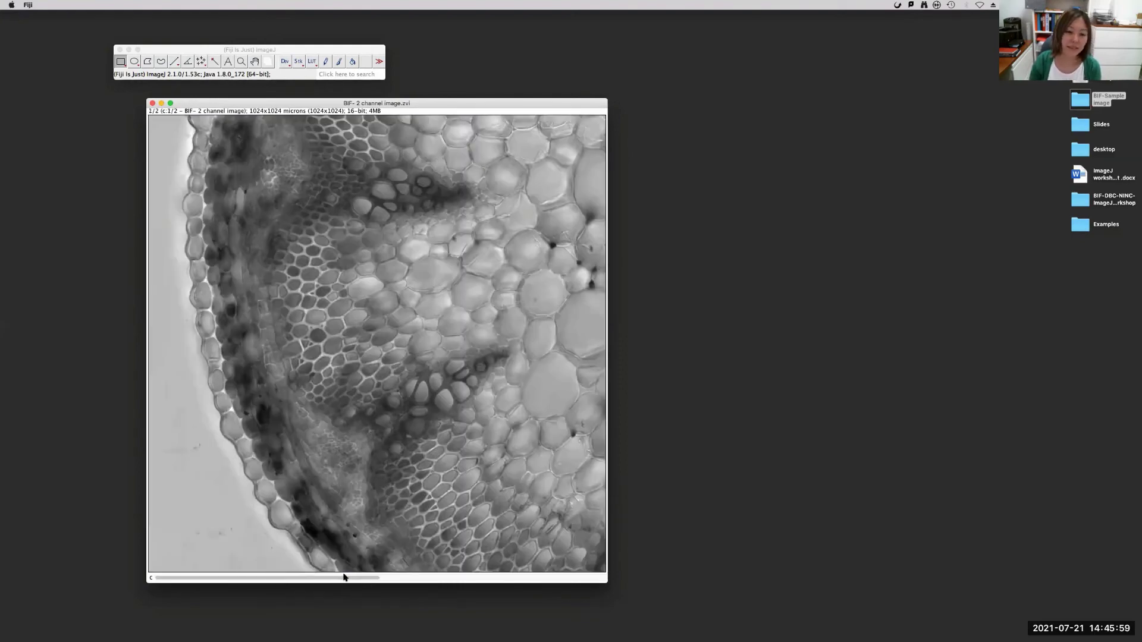
left_click(489, 580)
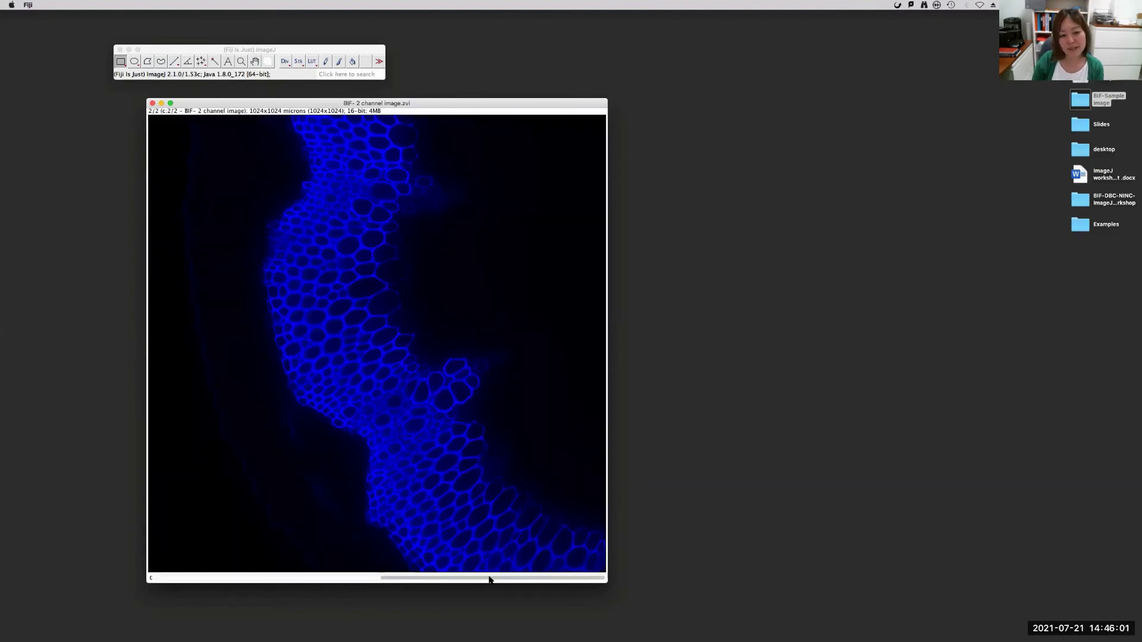
left_click(295, 579)
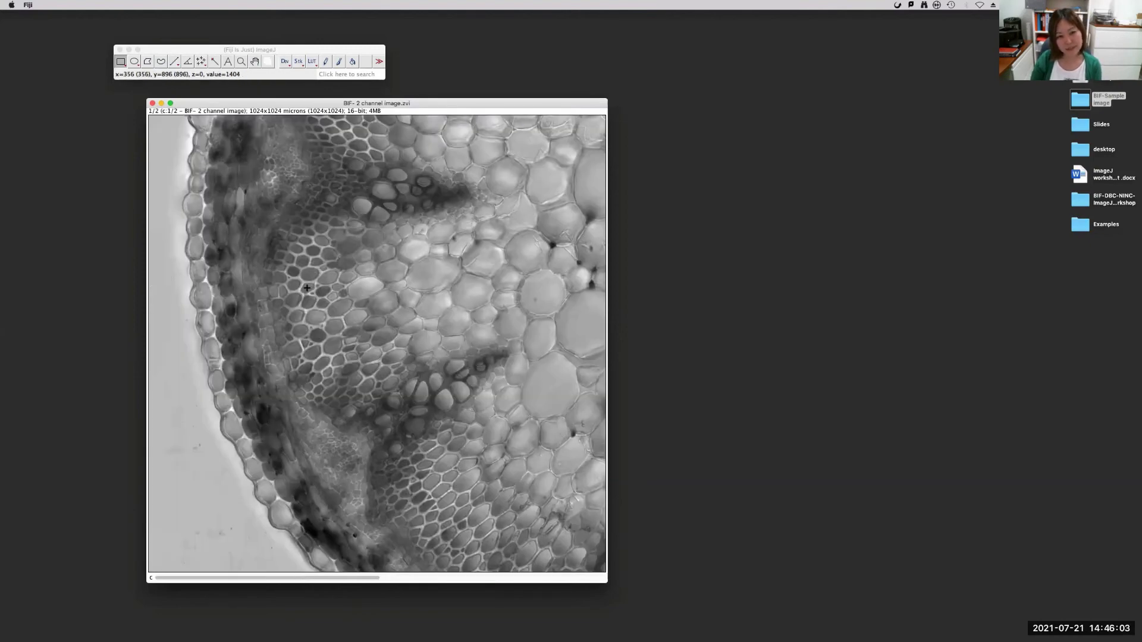
Shift the two-channel image window below the Fiji toolbar and close the image.
left_click_drag(270, 98, 254, 97)
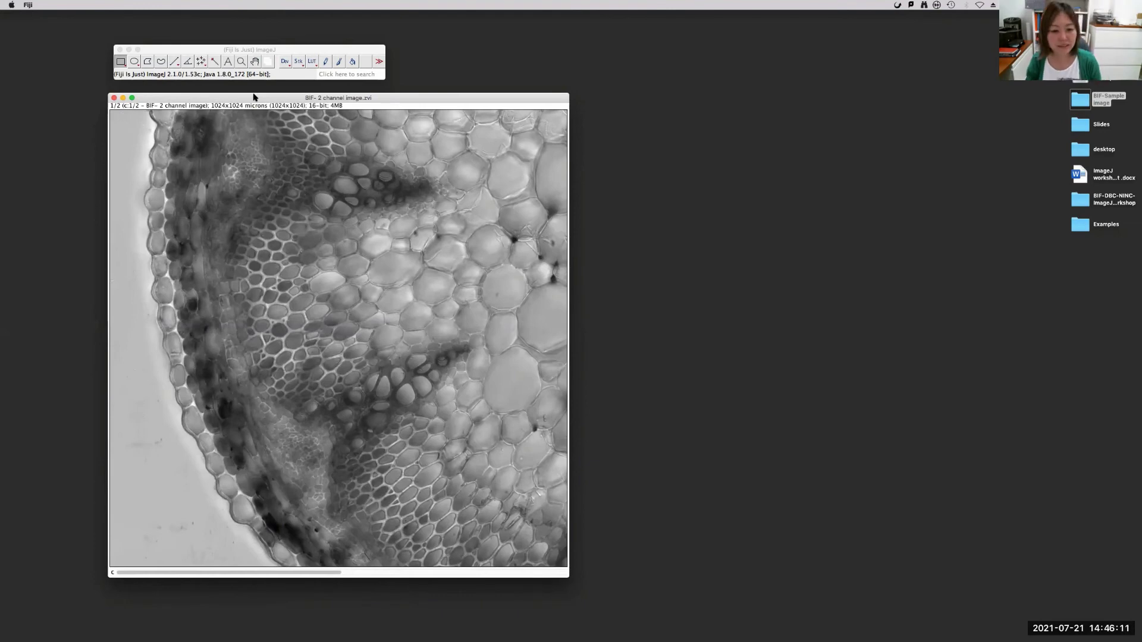
left_click_drag(313, 99, 295, 97)
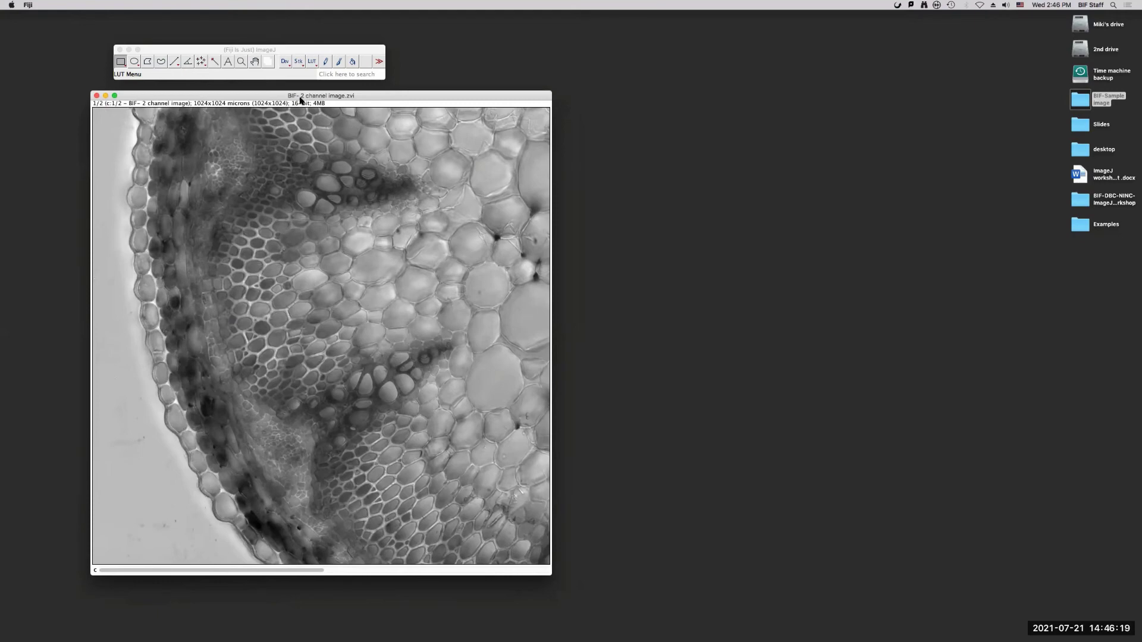
left_click_drag(302, 96, 309, 108)
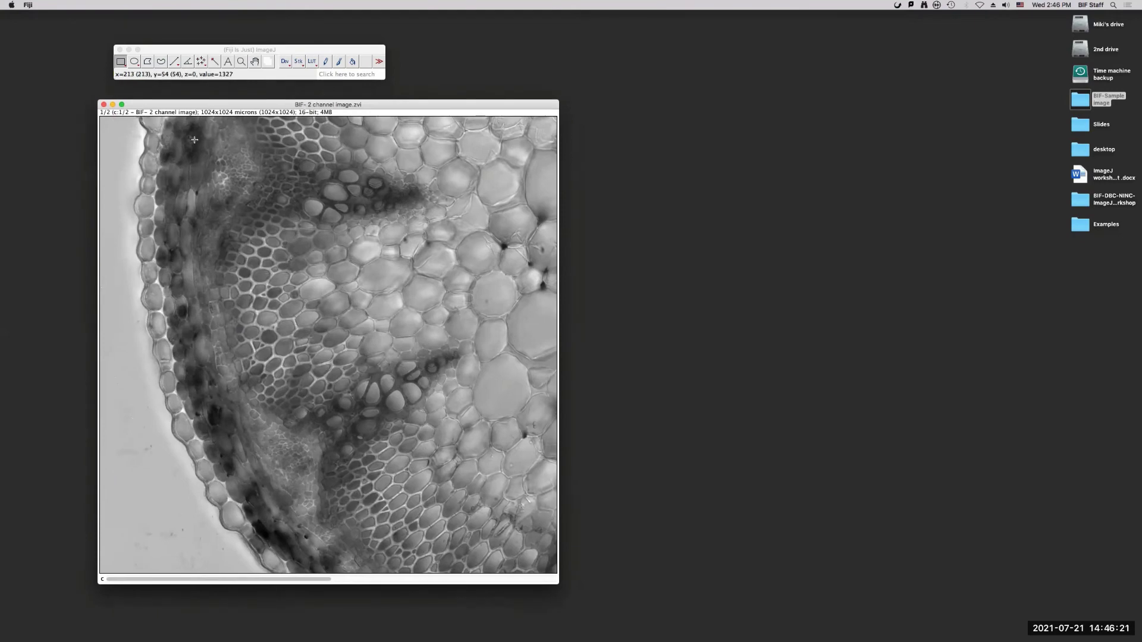
left_click(104, 105)
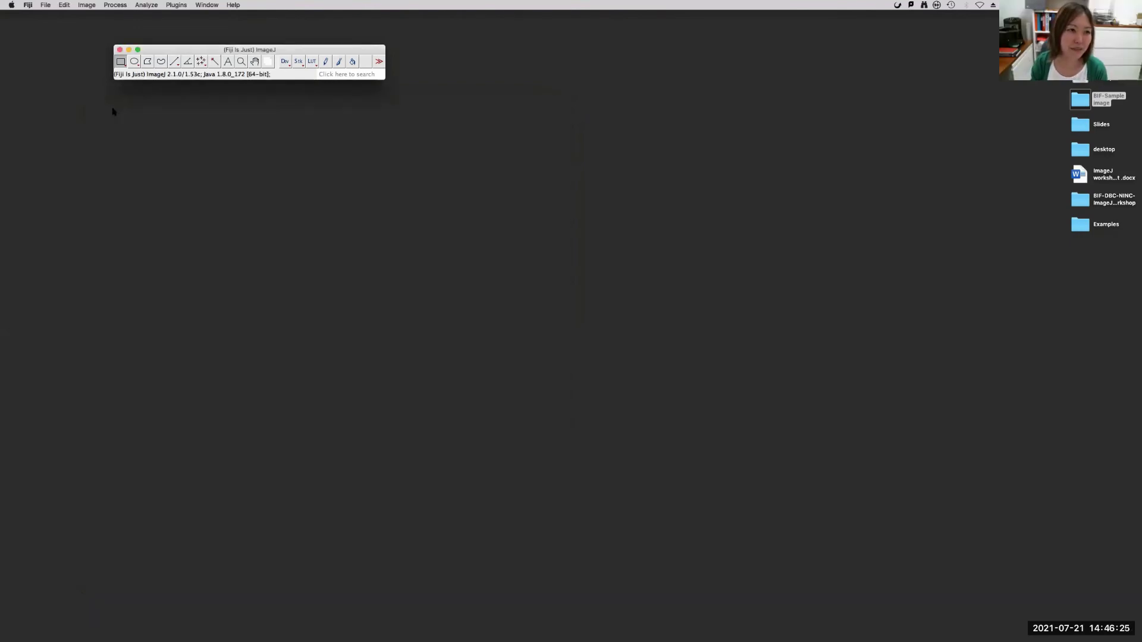
Open BIF- 2 channel image.zvi from the BIF-Sample image folder as a Hyperstack with Default color mode, Autoscale and Display metadata enabled.
left_click(46, 5)
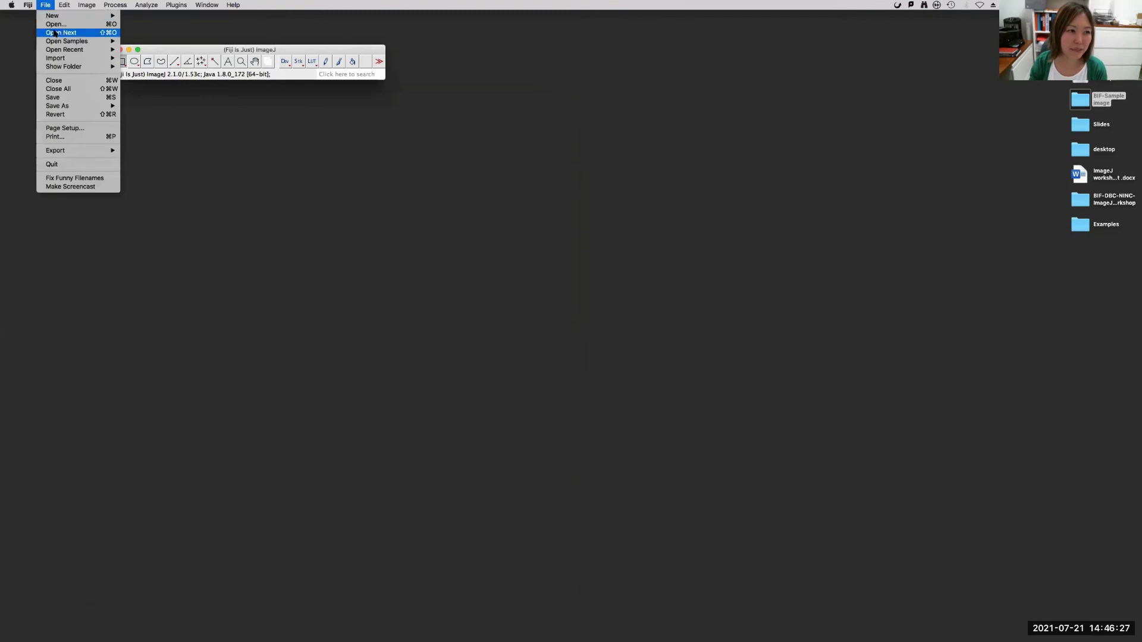
mouse_move(138, 5)
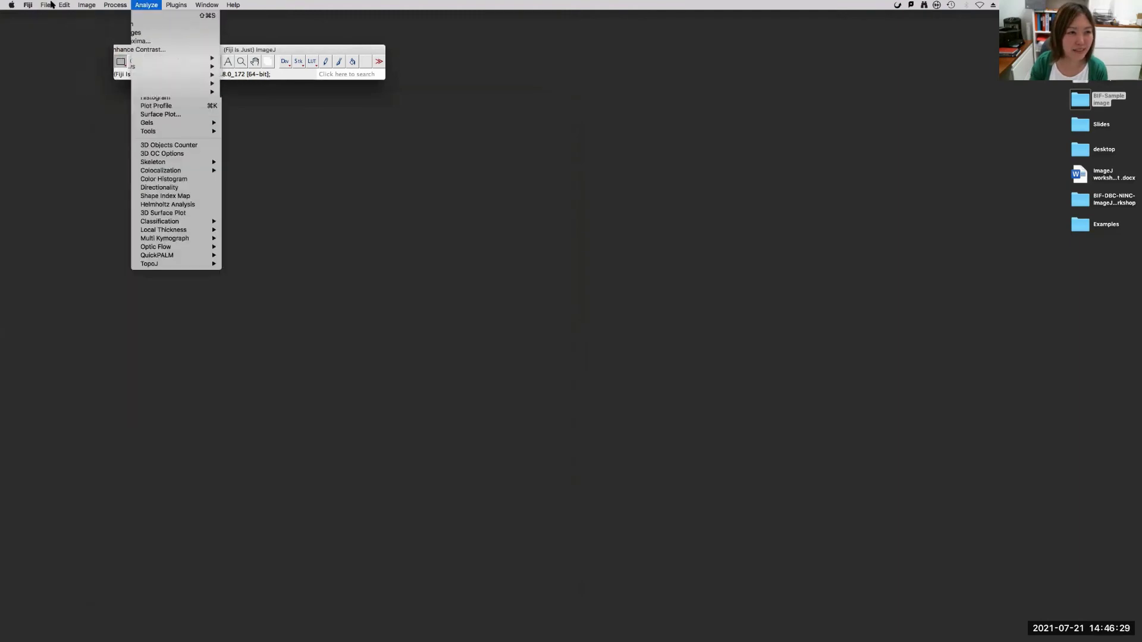
mouse_move(47, 5)
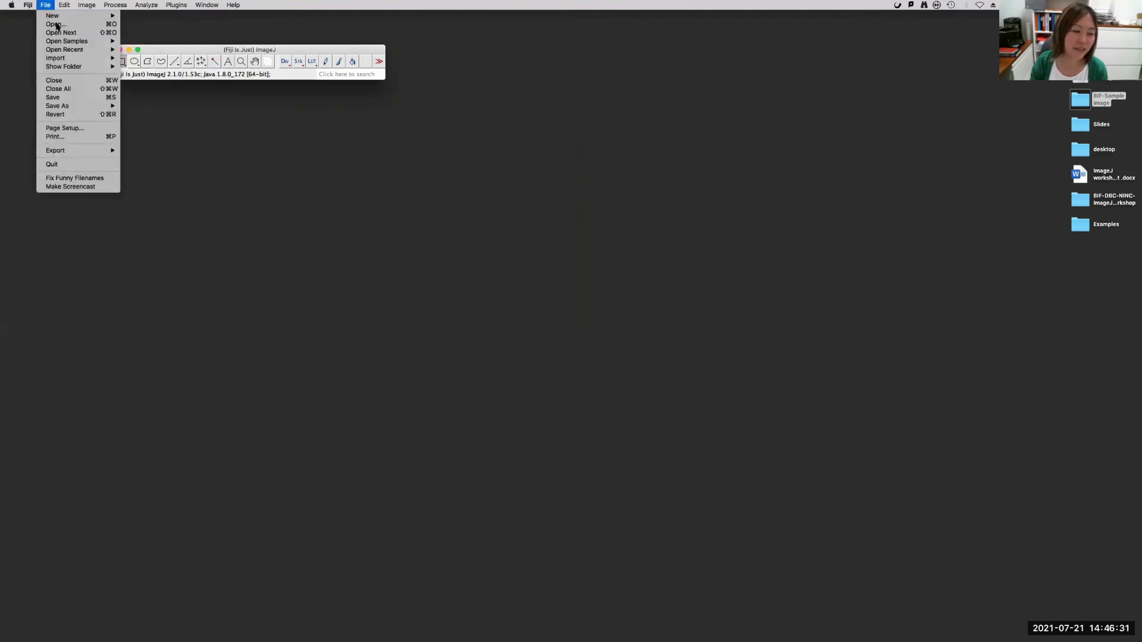
left_click(56, 24)
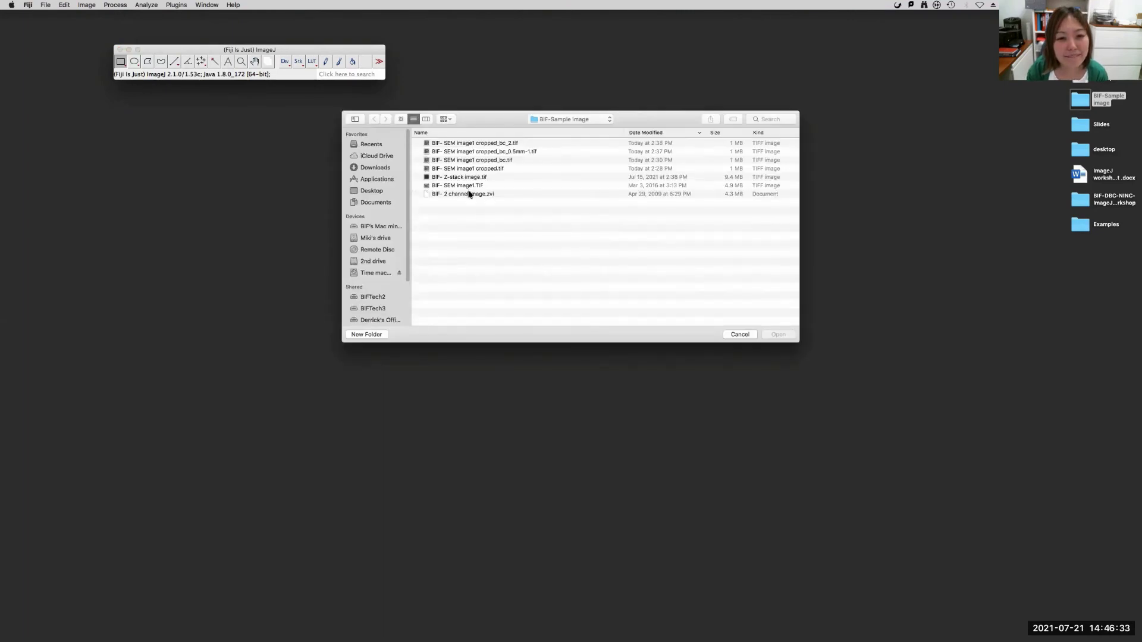
double_click(468, 195)
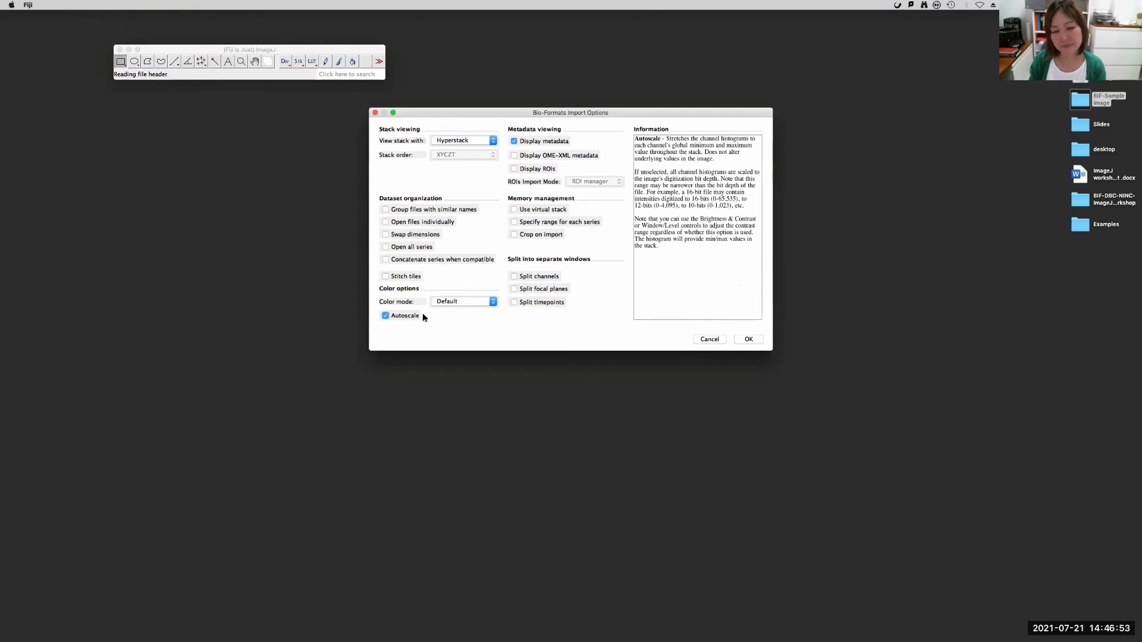
left_click(757, 340)
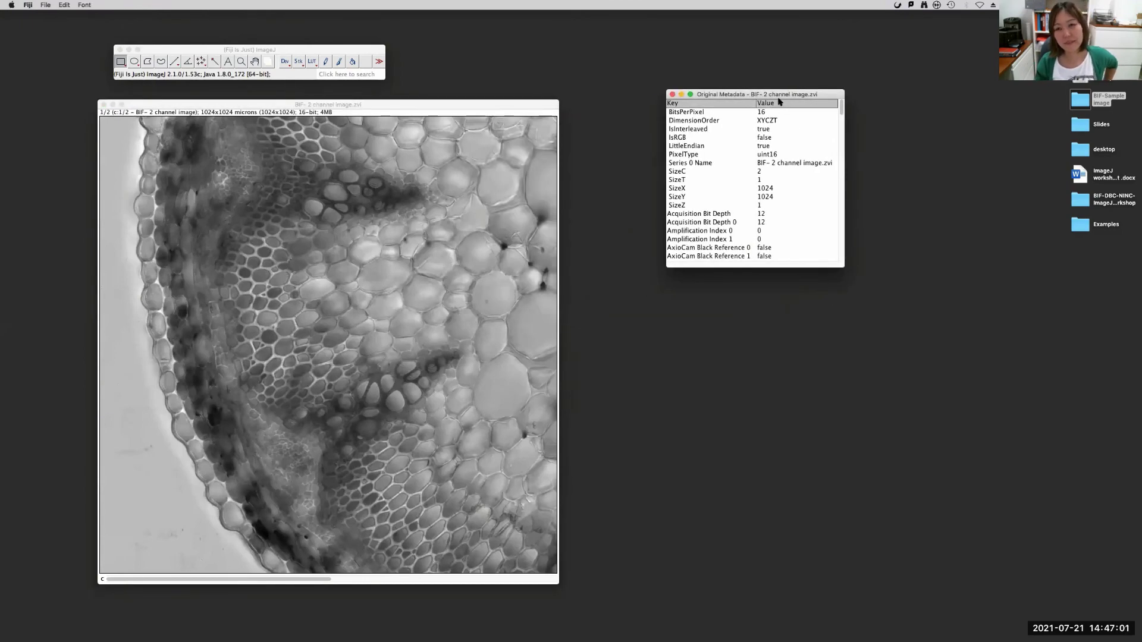
Put away the Original Metadata window and line up the Fiji toolbar above the two-channel image window.
left_click(682, 94)
left_click_drag(400, 107, 424, 102)
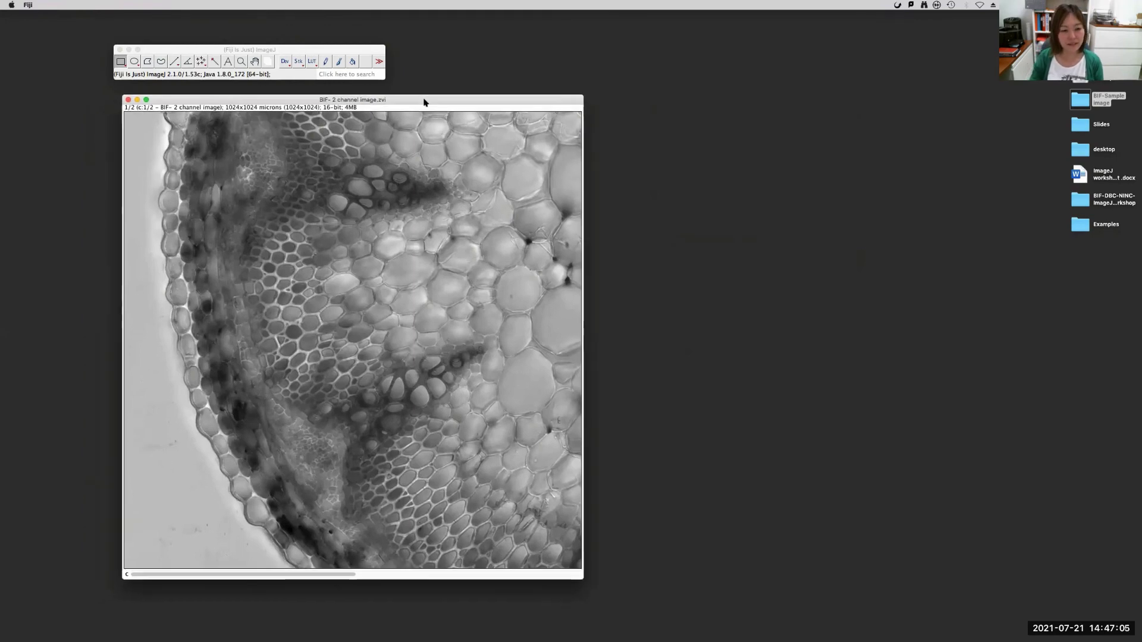
left_click_drag(211, 51, 223, 44)
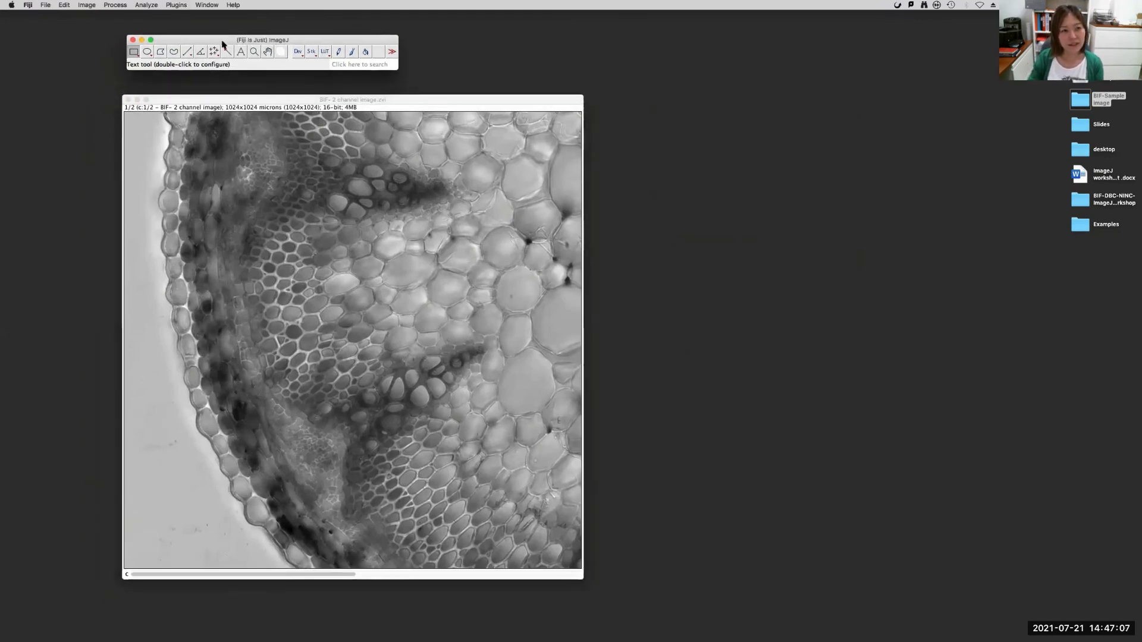
mouse_move(216, 101)
left_mouse_down()
mouse_move(233, 101)
mouse_move(223, 101)
left_mouse_up()
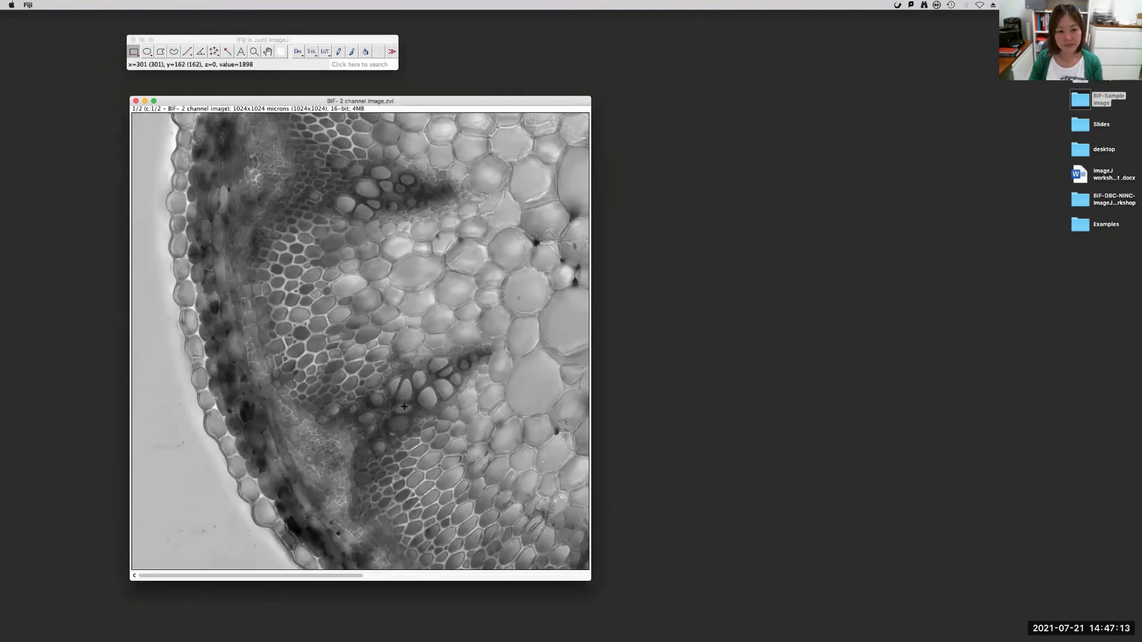
Check the second channel, return to the first, and split the image into separate channel windows.
left_click(484, 576)
left_click(286, 576)
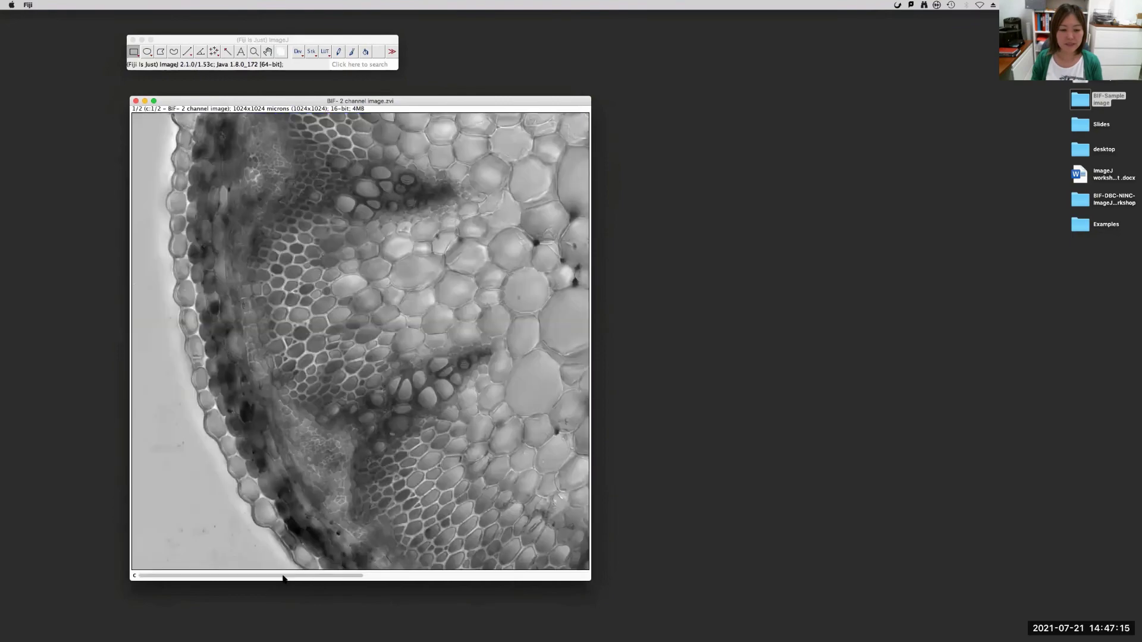
left_click_drag(228, 101, 216, 95)
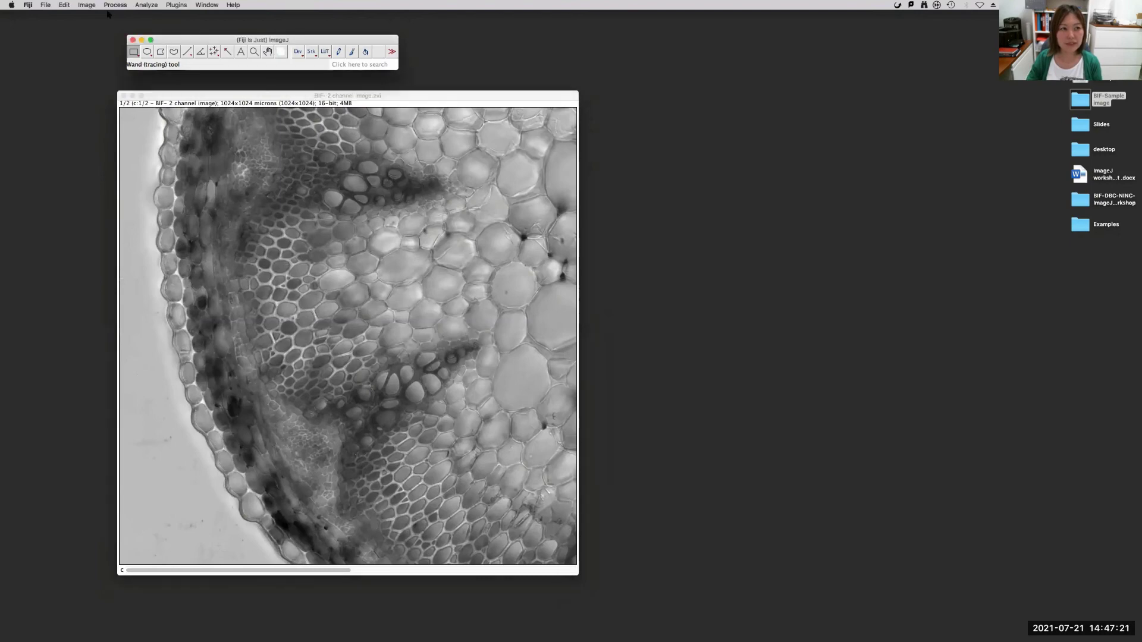
left_click(89, 5)
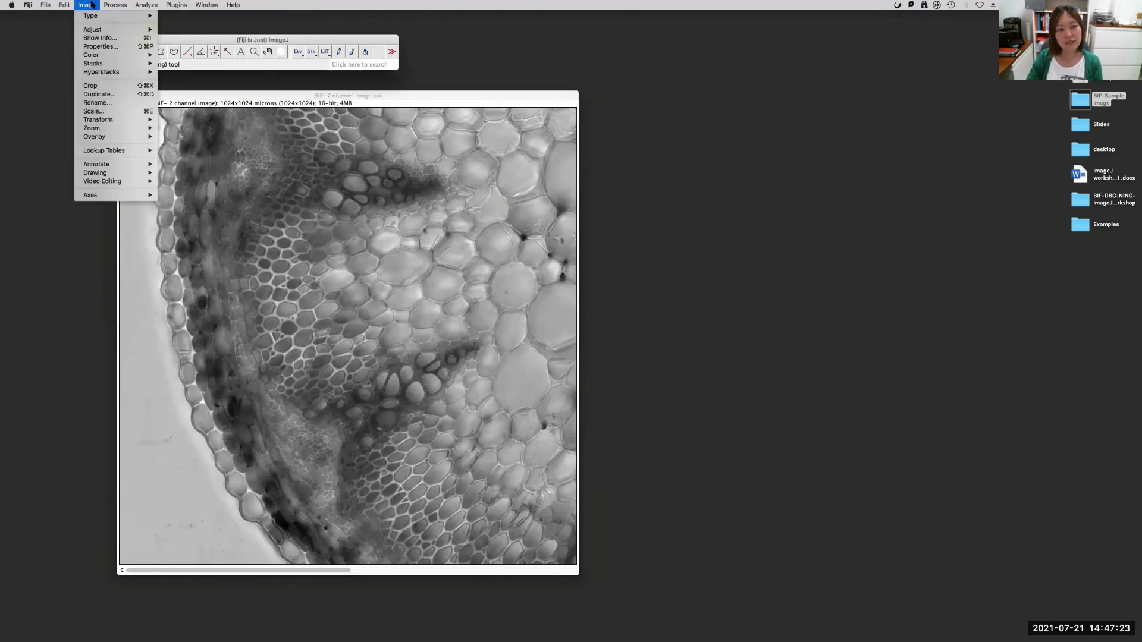
mouse_move(107, 57)
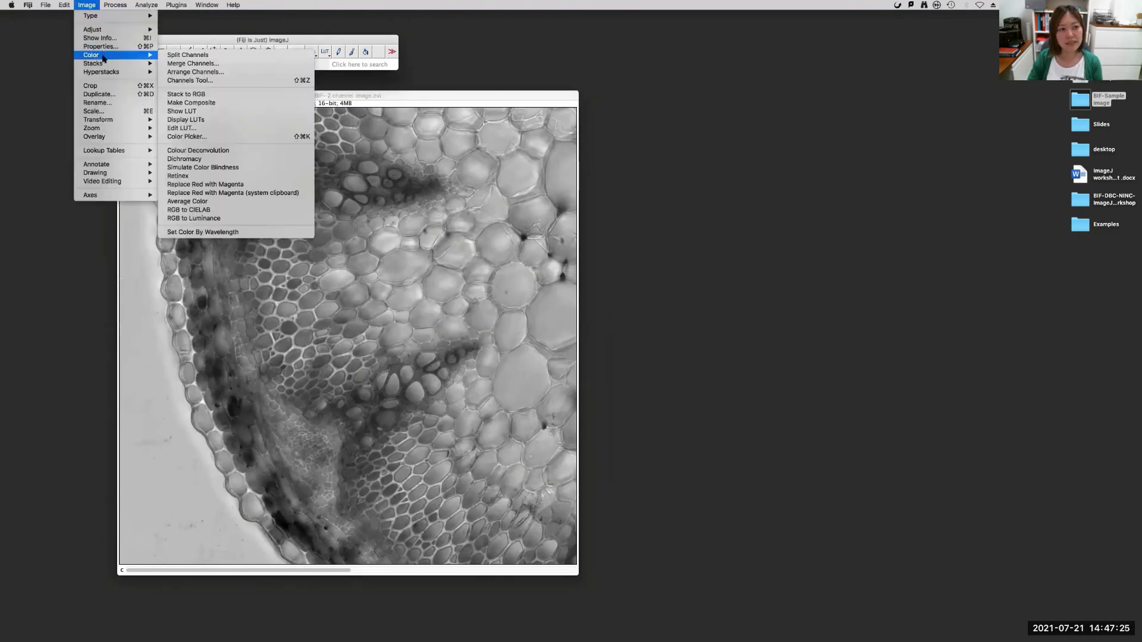
left_click(177, 55)
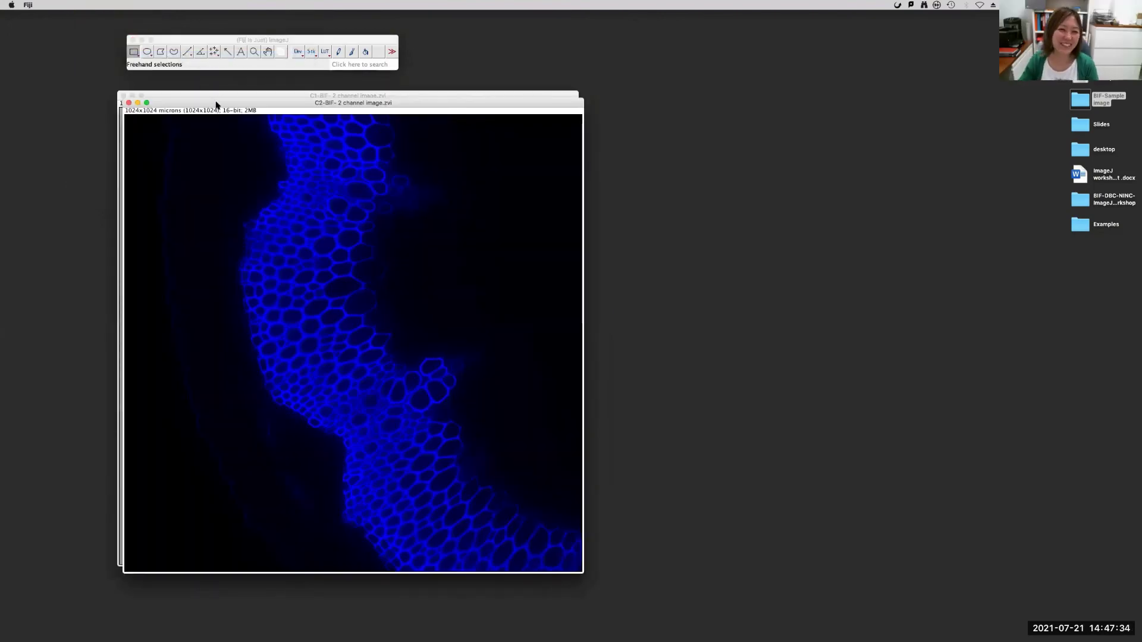
Arrange the C1 grayscale and C2 blue channel windows side by side, with C1 as the active image.
left_click_drag(216, 105, 648, 93)
left_click_drag(493, 98, 426, 96)
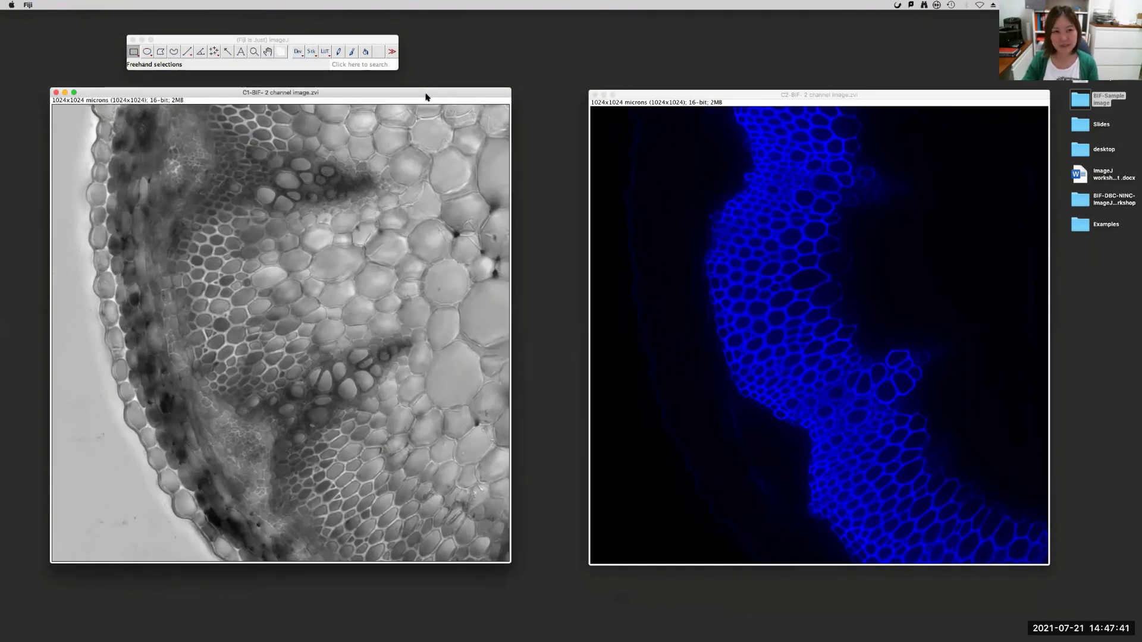
left_click_drag(414, 97, 382, 93)
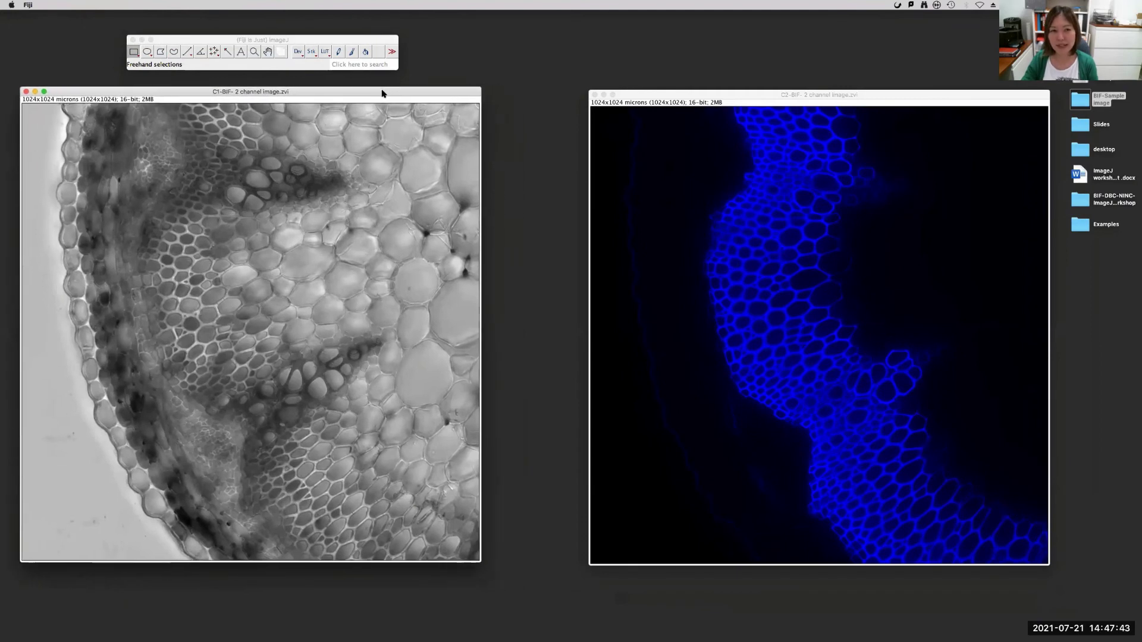
mouse_move(740, 95)
left_mouse_down()
mouse_move(768, 96)
mouse_move(724, 95)
left_mouse_up()
left_click(394, 96)
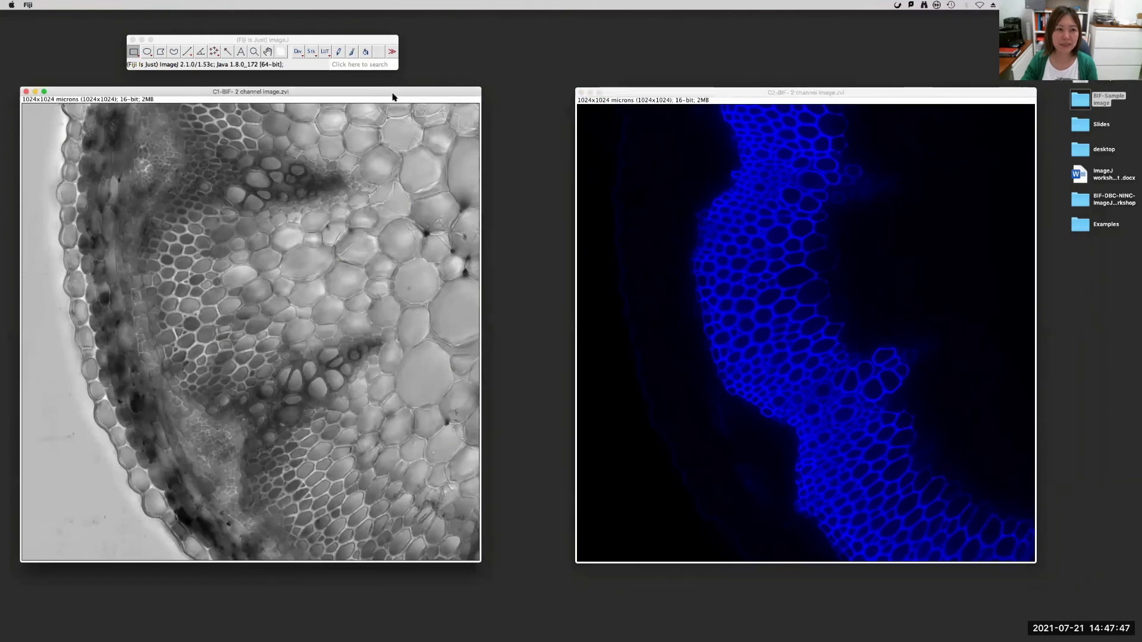
Move the C1 and C2 channel windows closer together at matching height, leaving the C2 image active.
left_click_drag(393, 96, 378, 95)
left_click(687, 101)
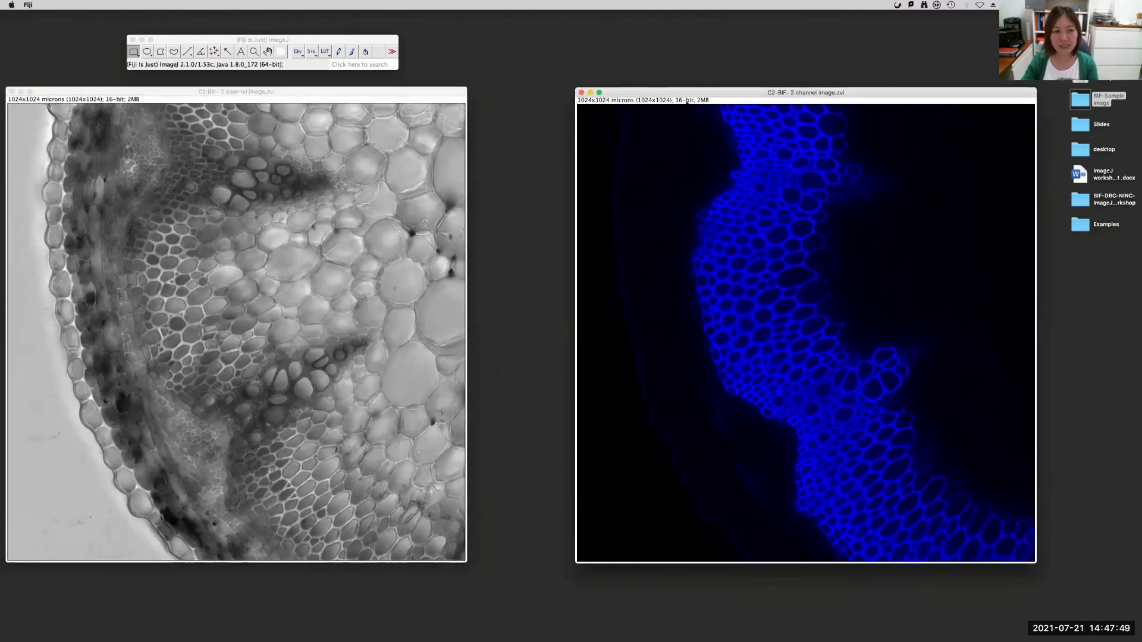
left_click_drag(701, 94, 642, 97)
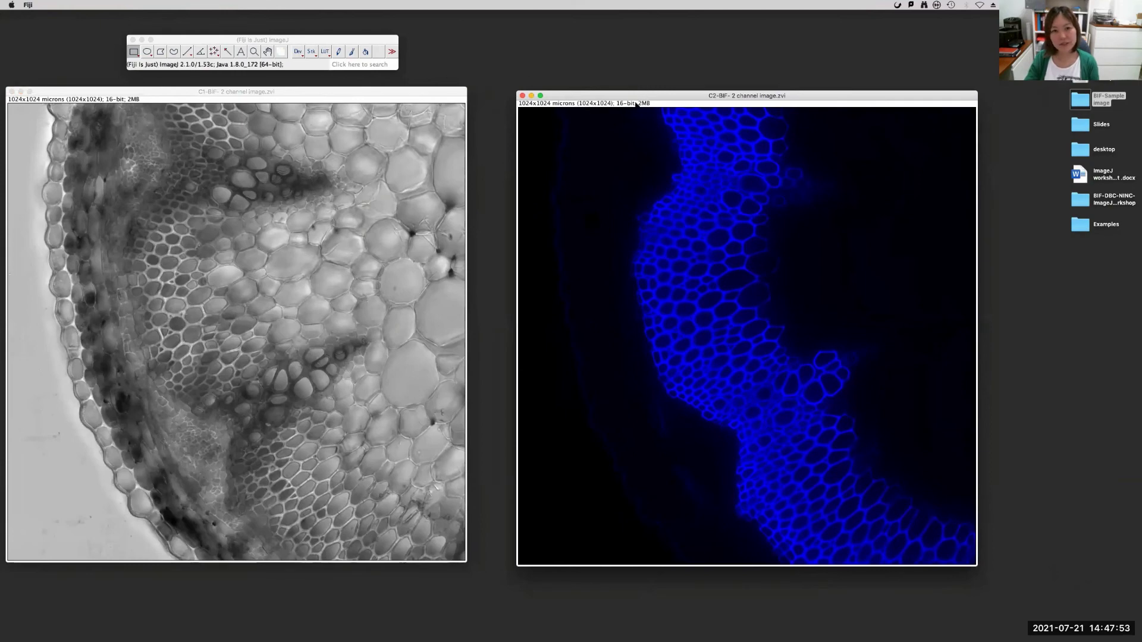
left_click_drag(632, 96, 622, 93)
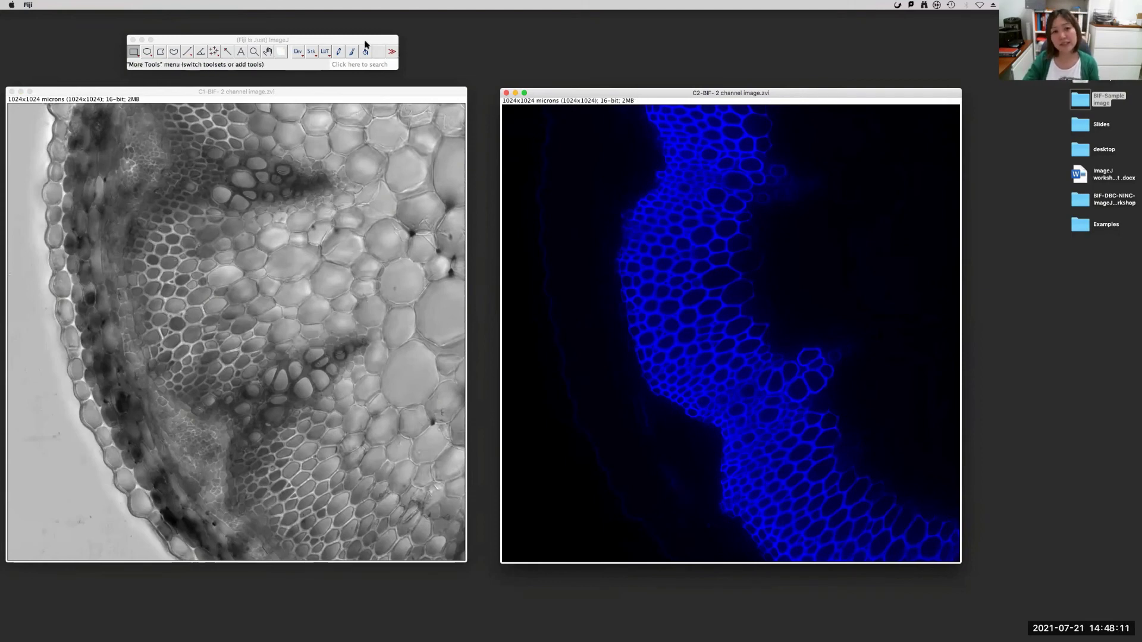
Try the Yellow lookup table on the C2 channel image and change its final colour to Cyan.
left_click_drag(342, 41, 383, 32)
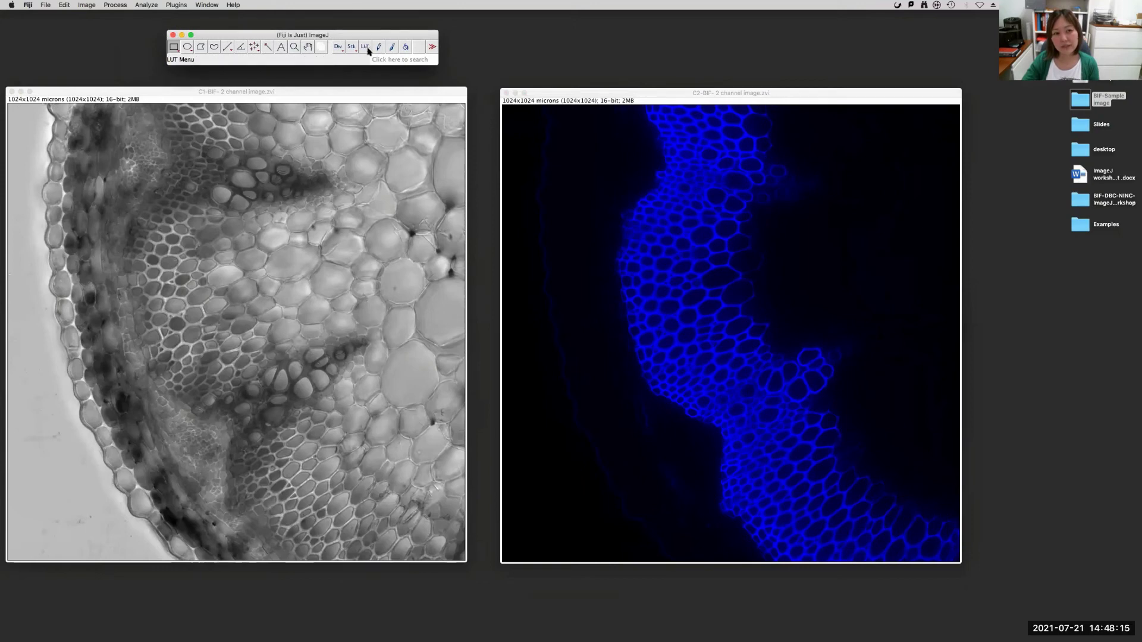
left_click(366, 48)
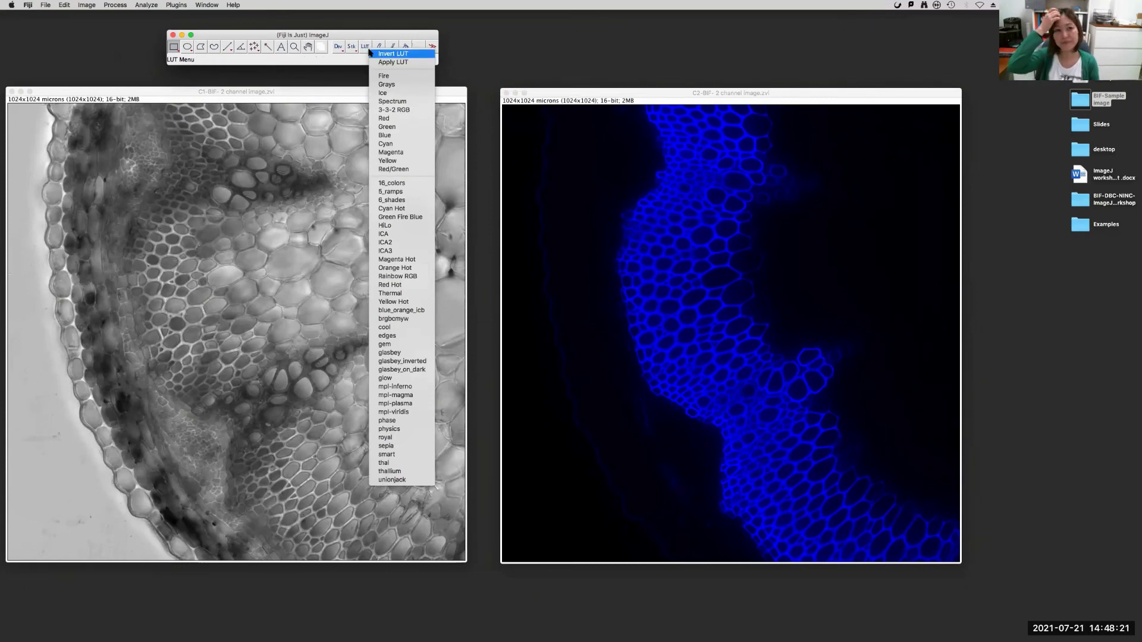
left_click(398, 162)
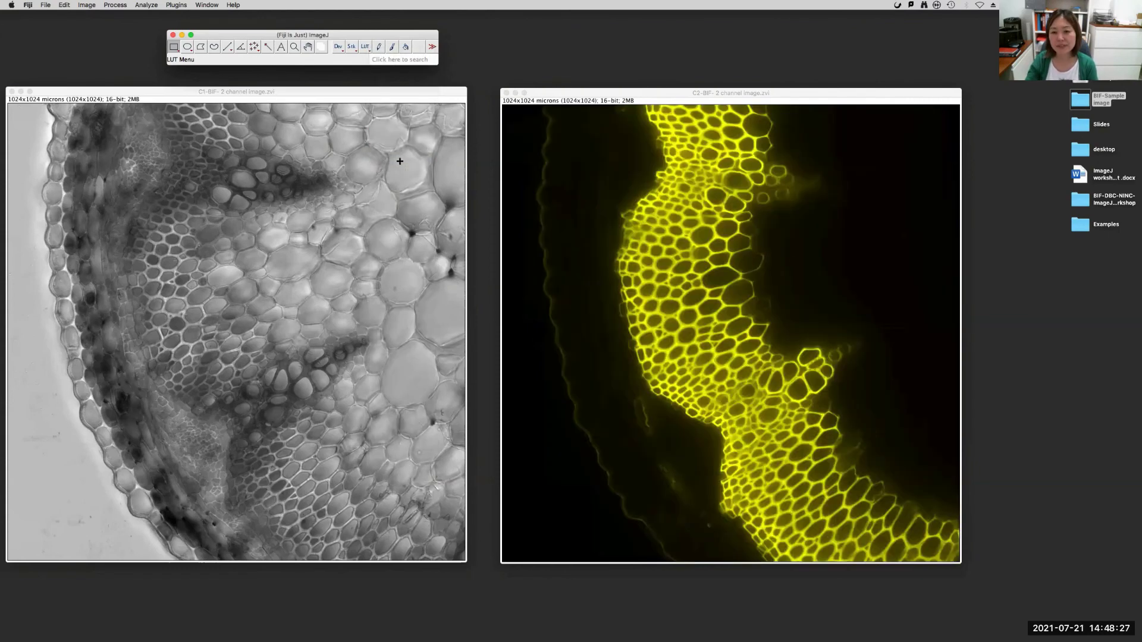
left_click(367, 47)
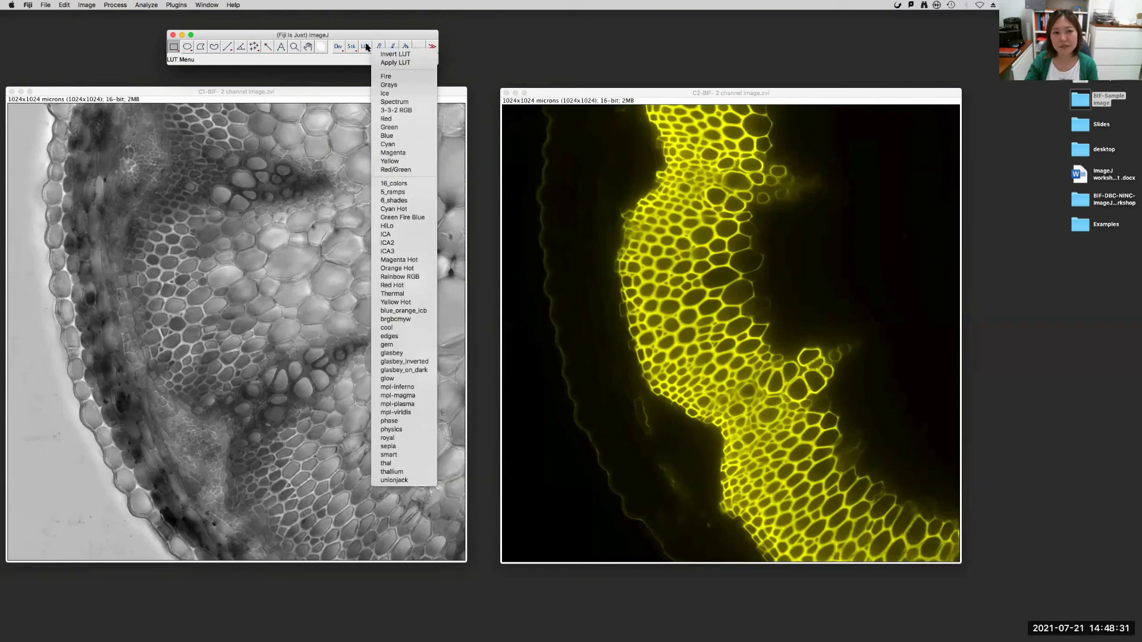
left_click(407, 146)
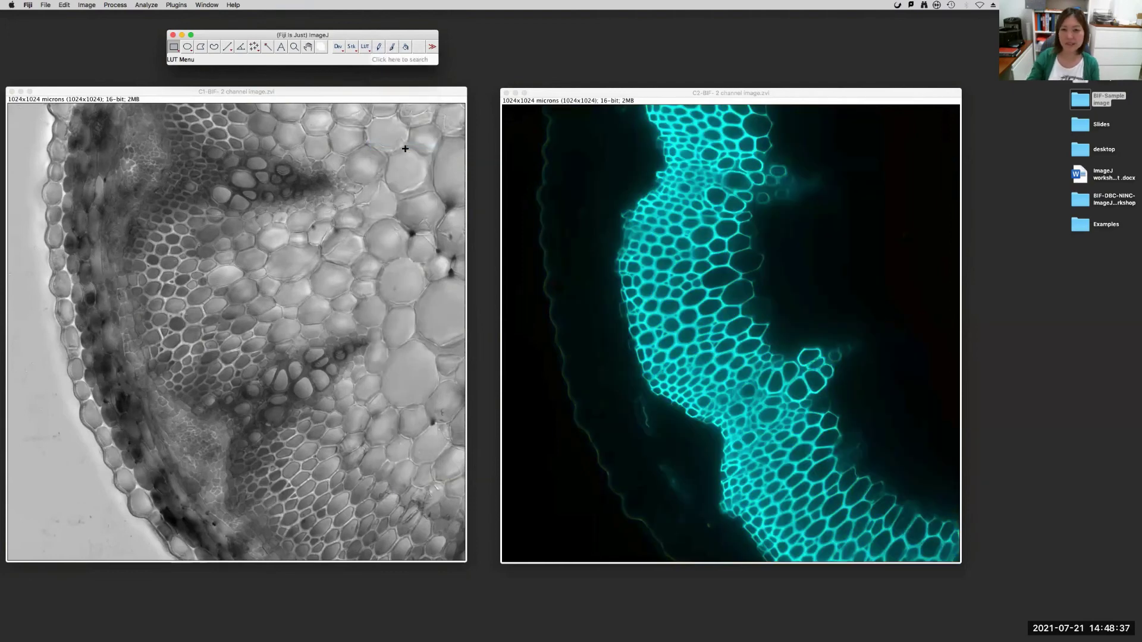
Line up the grayscale C1 and cyan C2 windows edge to edge for comparison.
left_click(560, 94)
left_click_drag(560, 94, 550, 91)
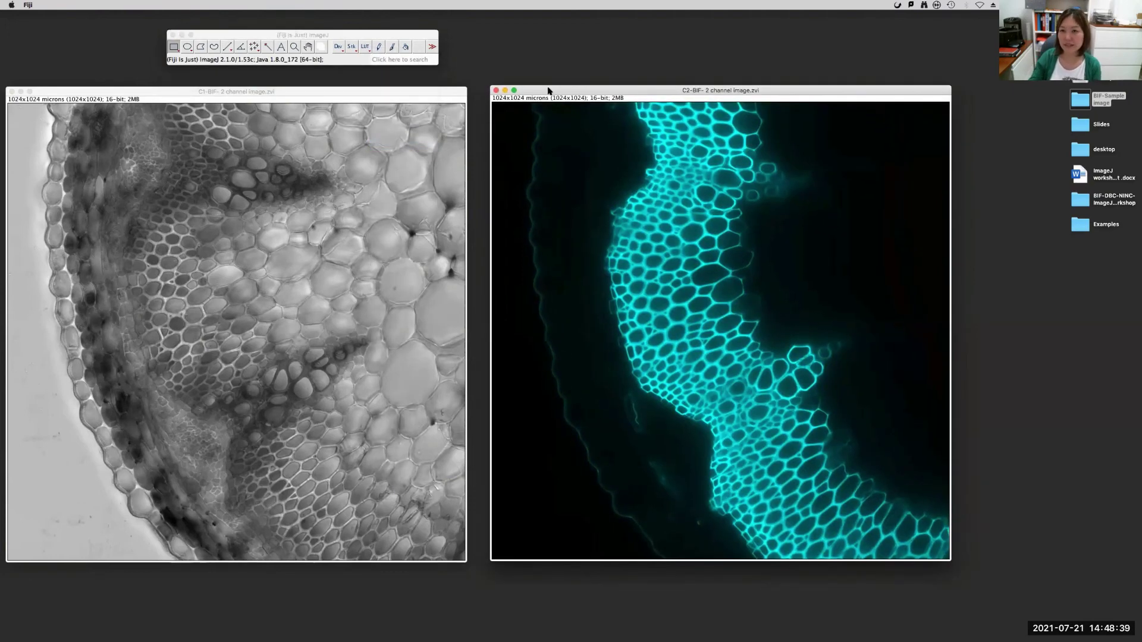
mouse_move(382, 95)
left_mouse_down()
mouse_move(412, 92)
mouse_move(395, 93)
left_mouse_up()
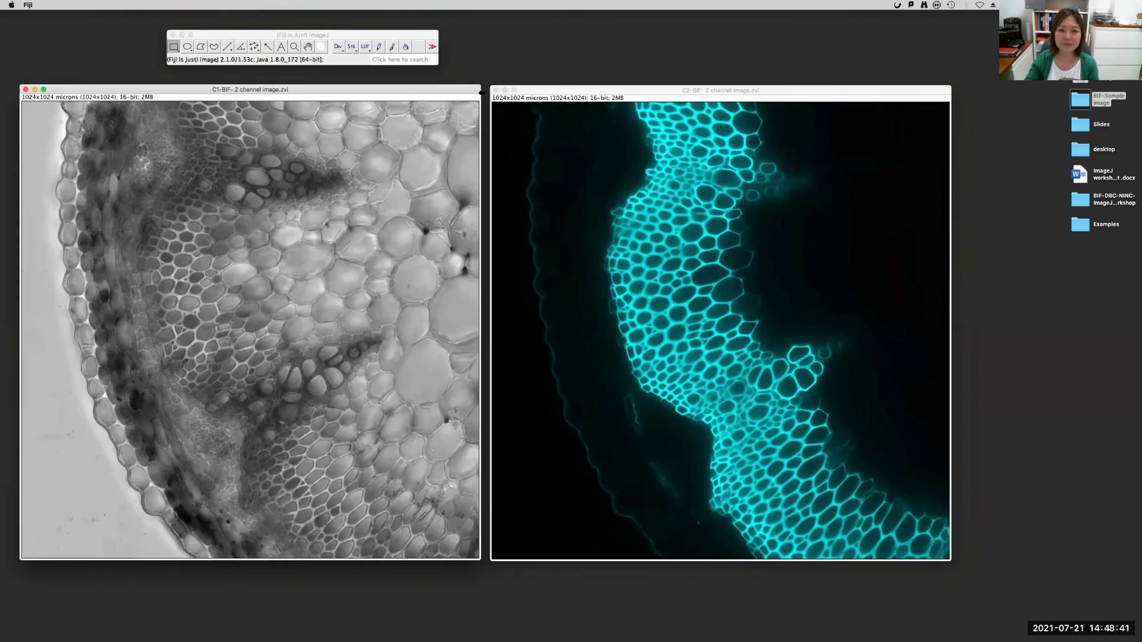
left_click_drag(560, 93, 554, 97)
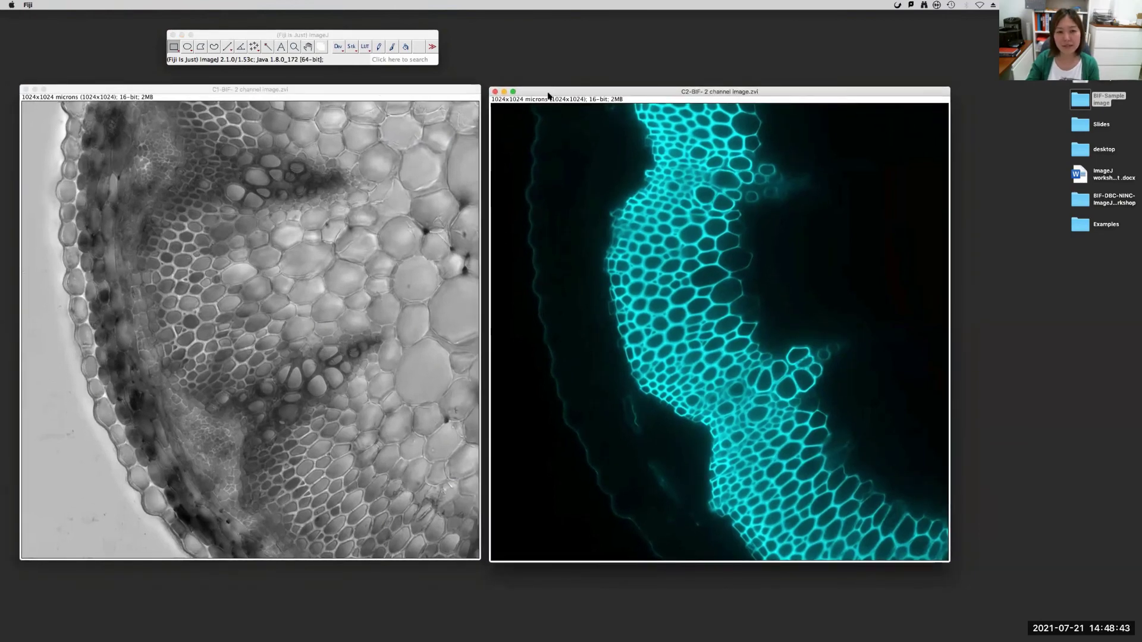
left_click_drag(394, 91, 399, 93)
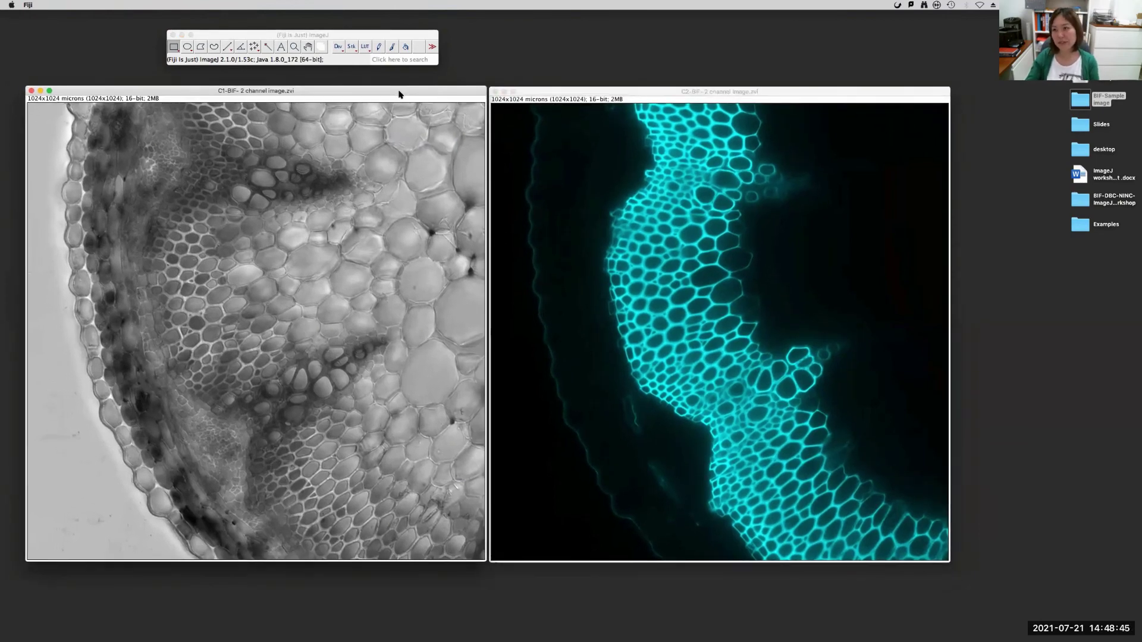
left_click_drag(573, 92, 577, 88)
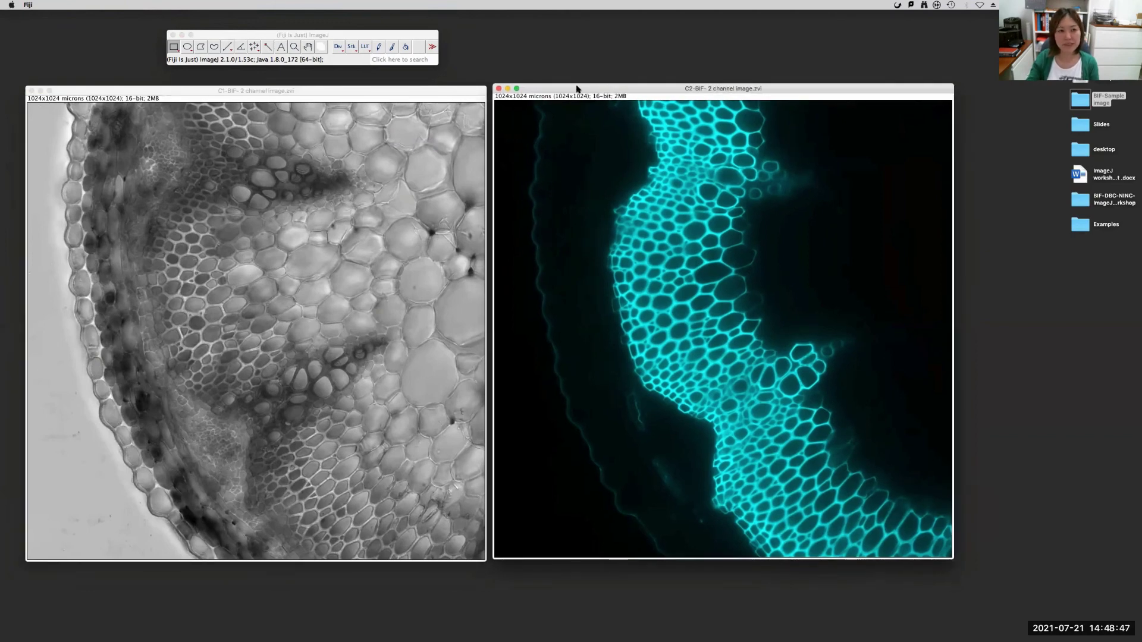
Start Merge Channels and move the dialog and both channel images so the merge settings and images are visible together.
left_click(310, 39)
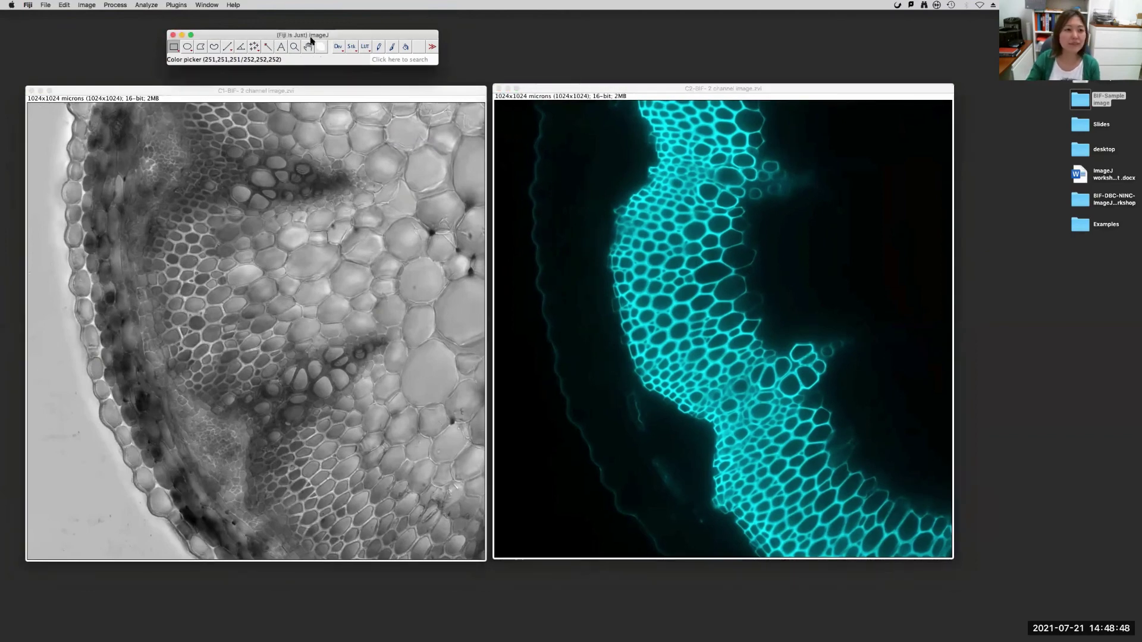
left_click(87, 4)
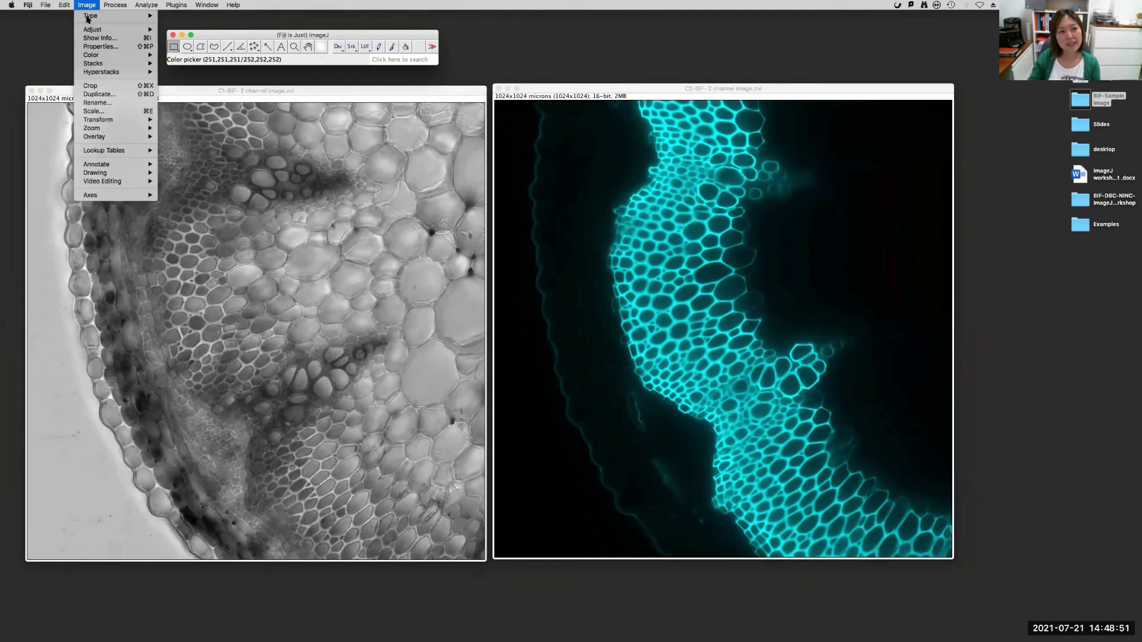
mouse_move(95, 55)
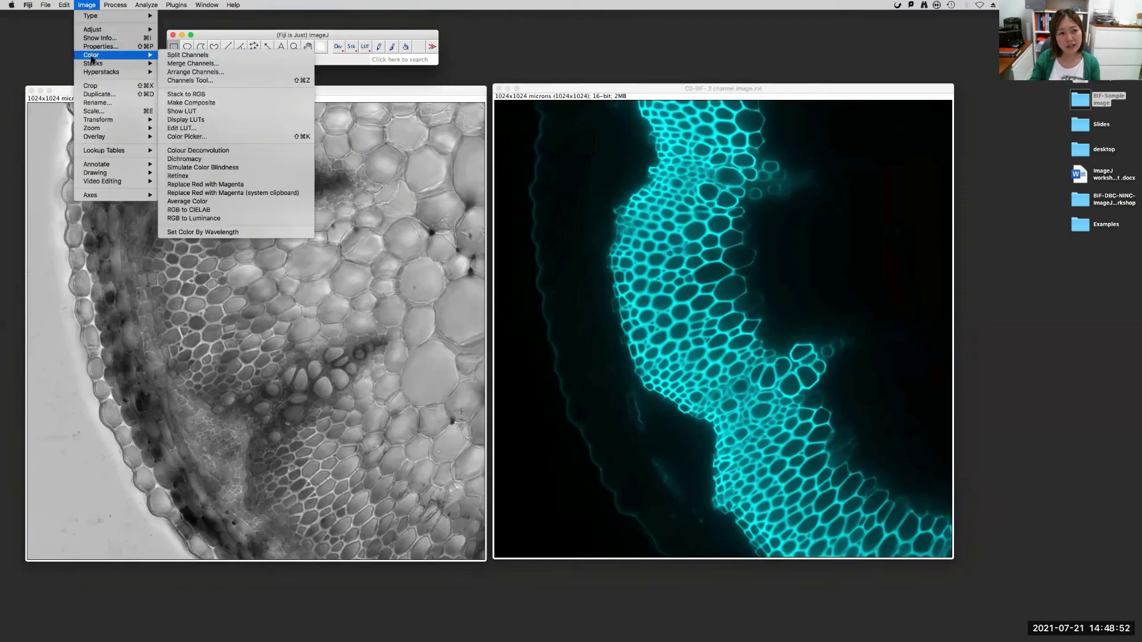
left_click(186, 64)
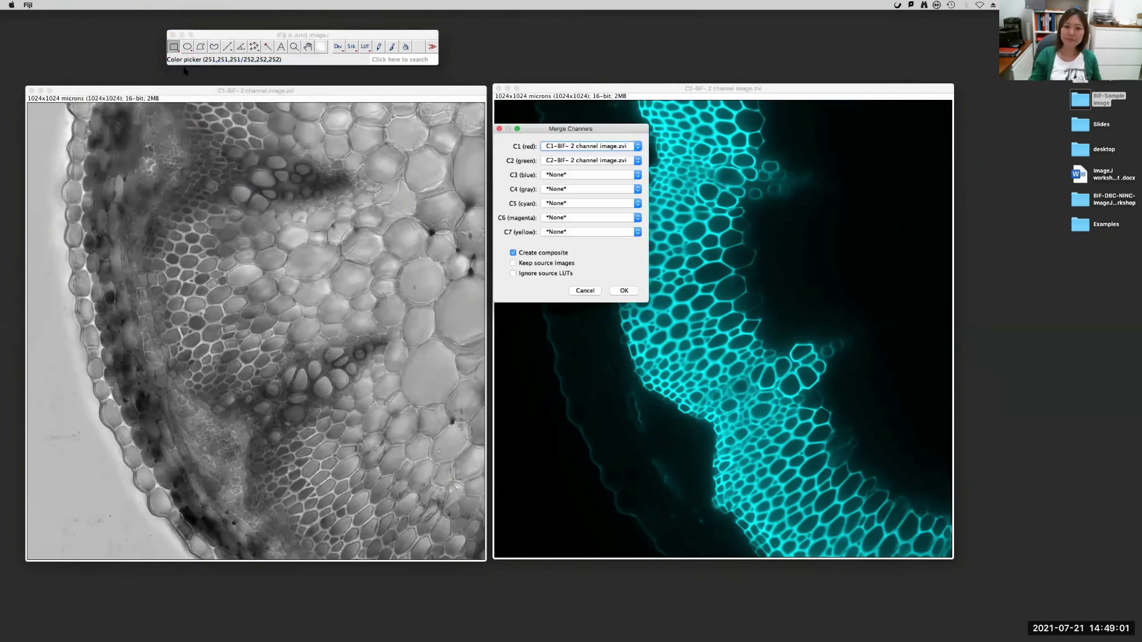
left_click_drag(544, 134, 468, 87)
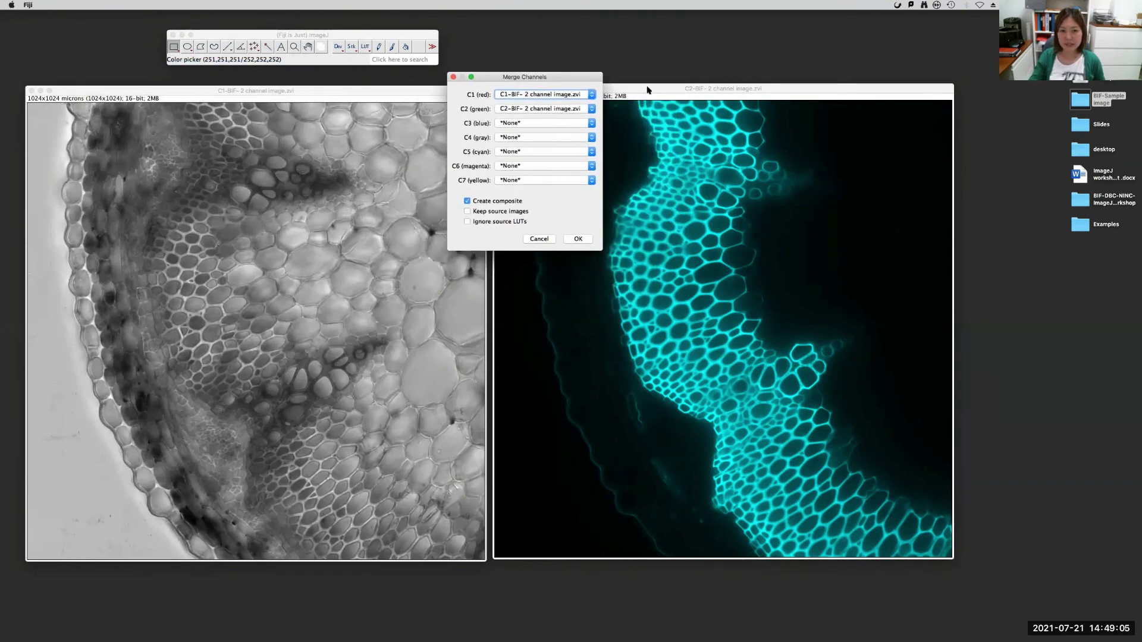
left_click_drag(646, 86, 641, 243)
left_click_drag(383, 93, 365, 202)
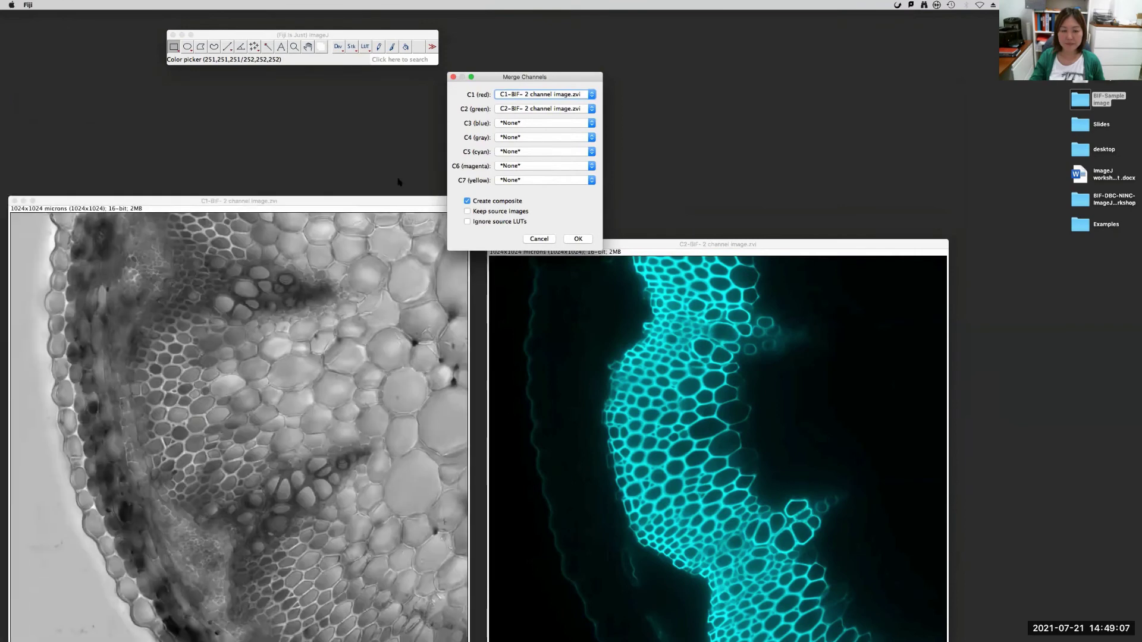
left_click_drag(512, 76, 520, 64)
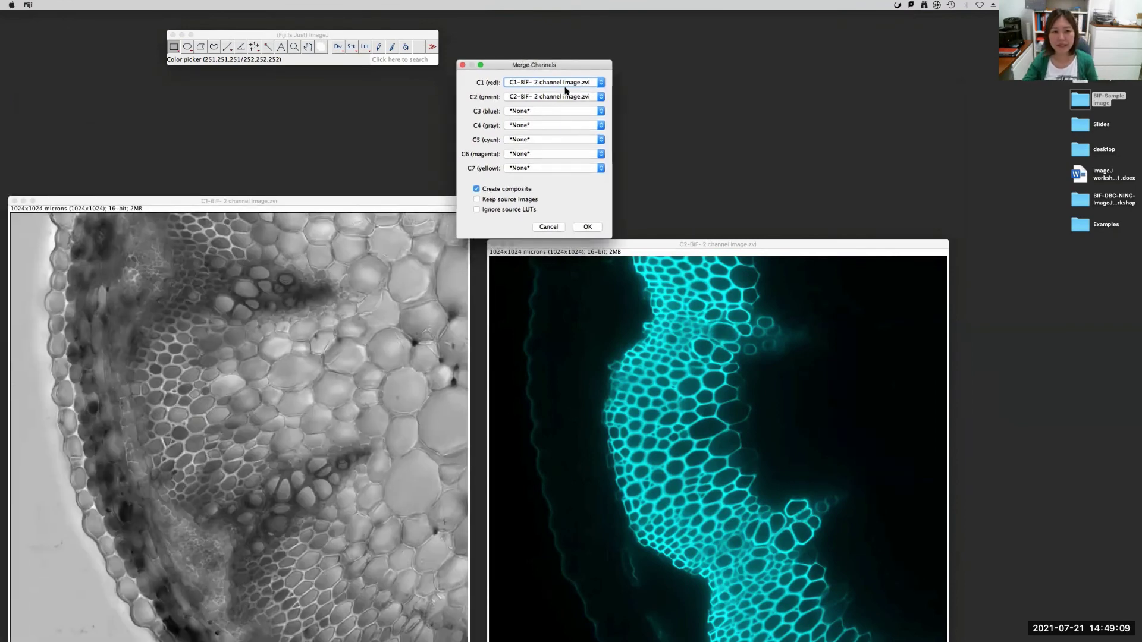
Set the red and green merge channels to *None*, assigning the C1 image to gray and the C2 image to cyan.
left_click(600, 83)
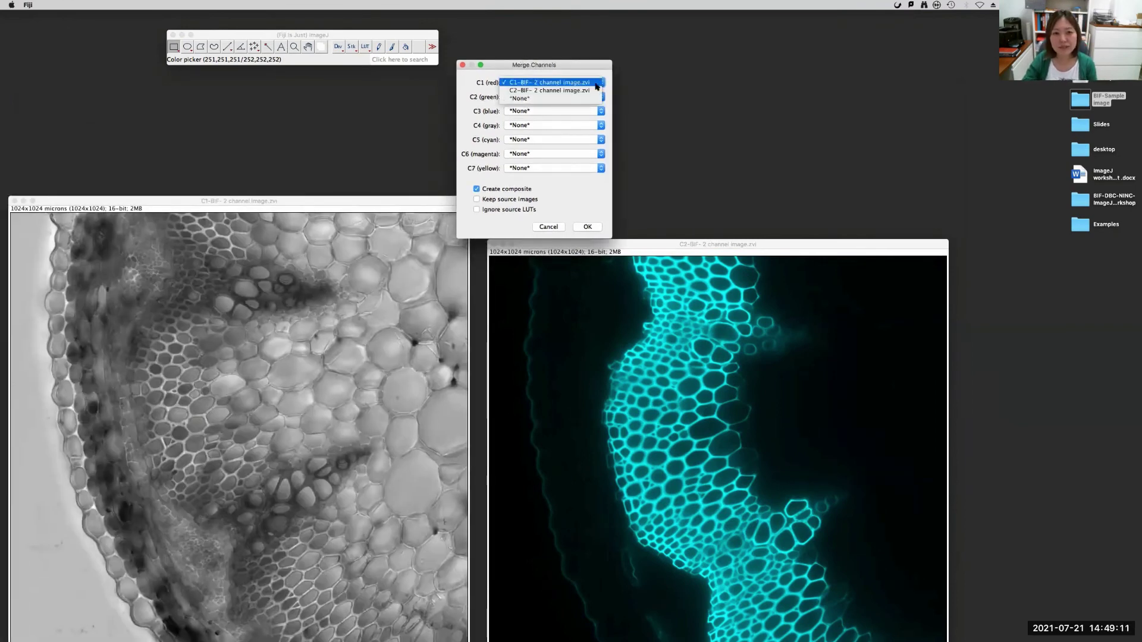
left_click(592, 97)
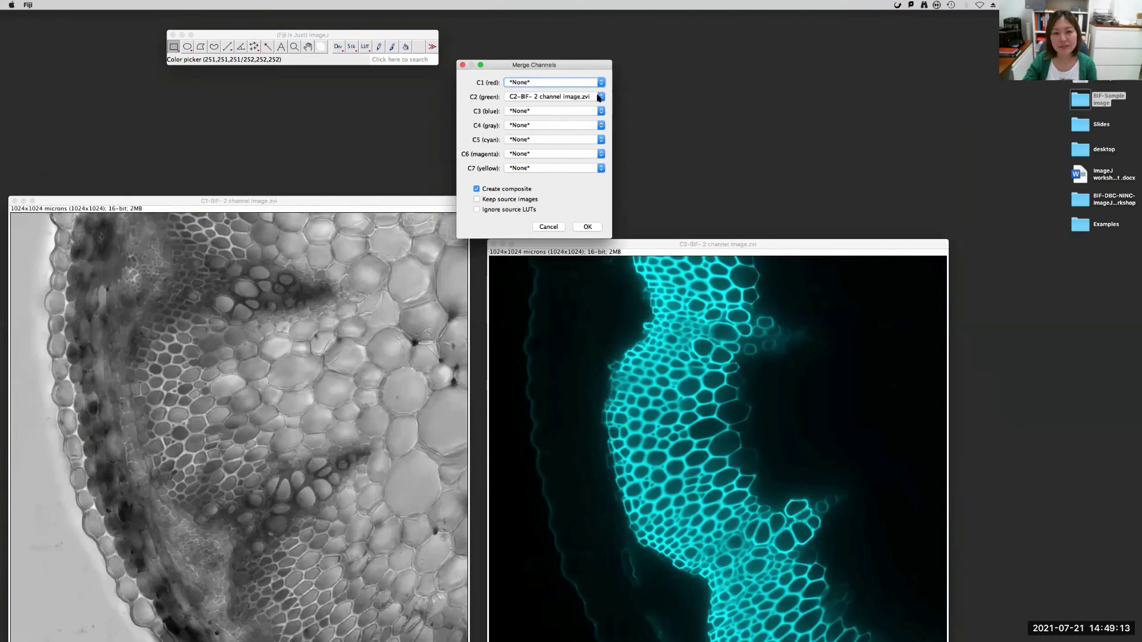
left_click(599, 97)
left_click(589, 81)
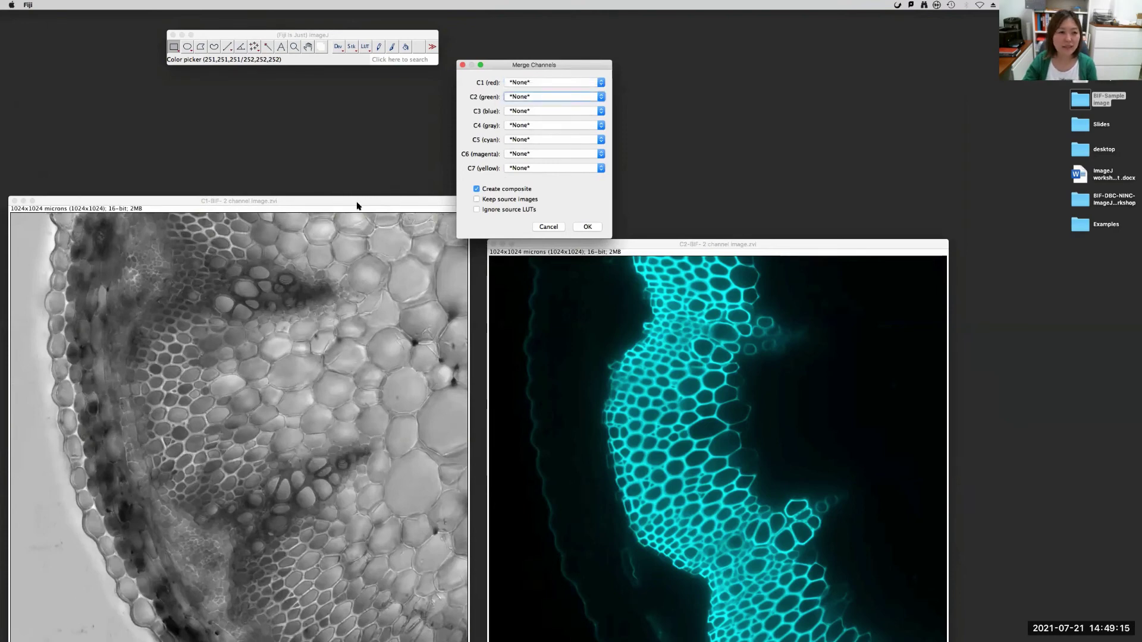
left_click(601, 126)
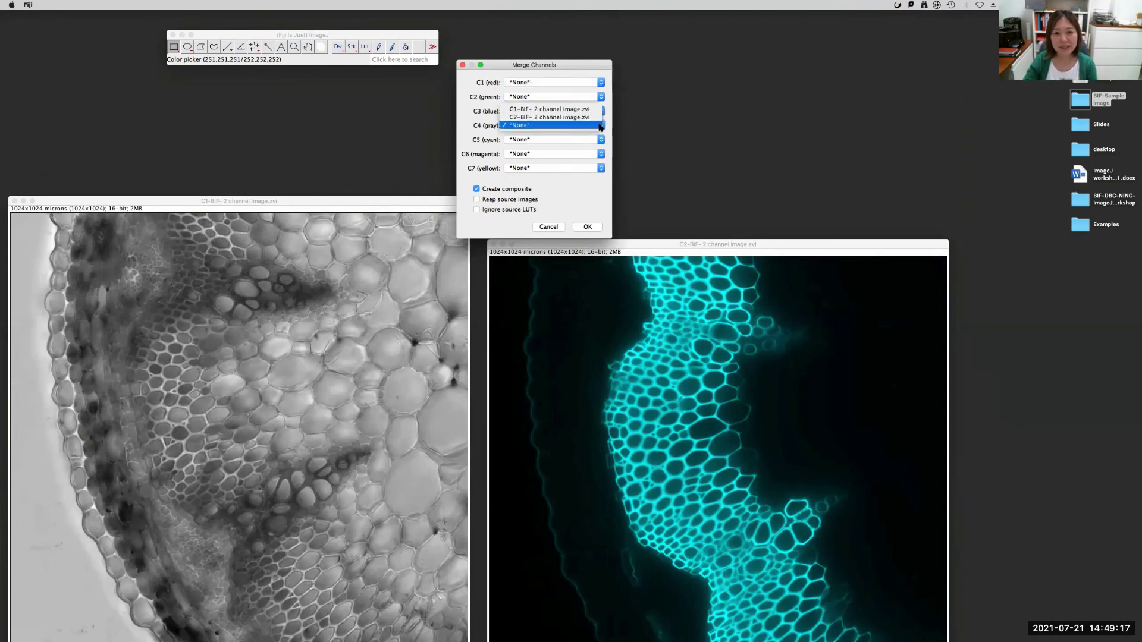
left_click(589, 110)
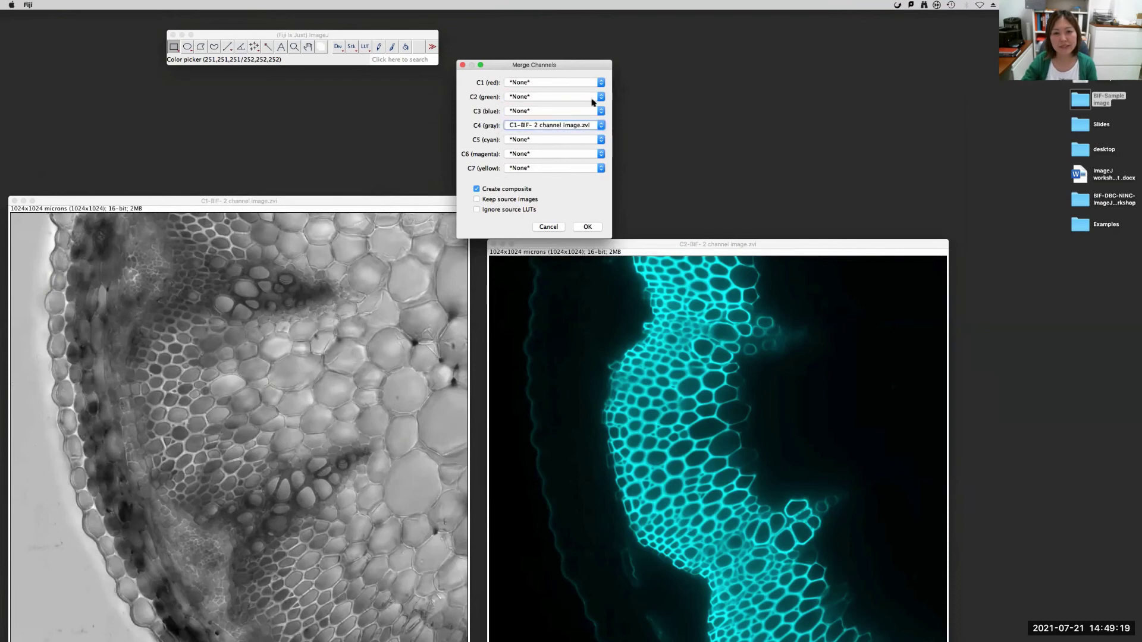
left_click(601, 141)
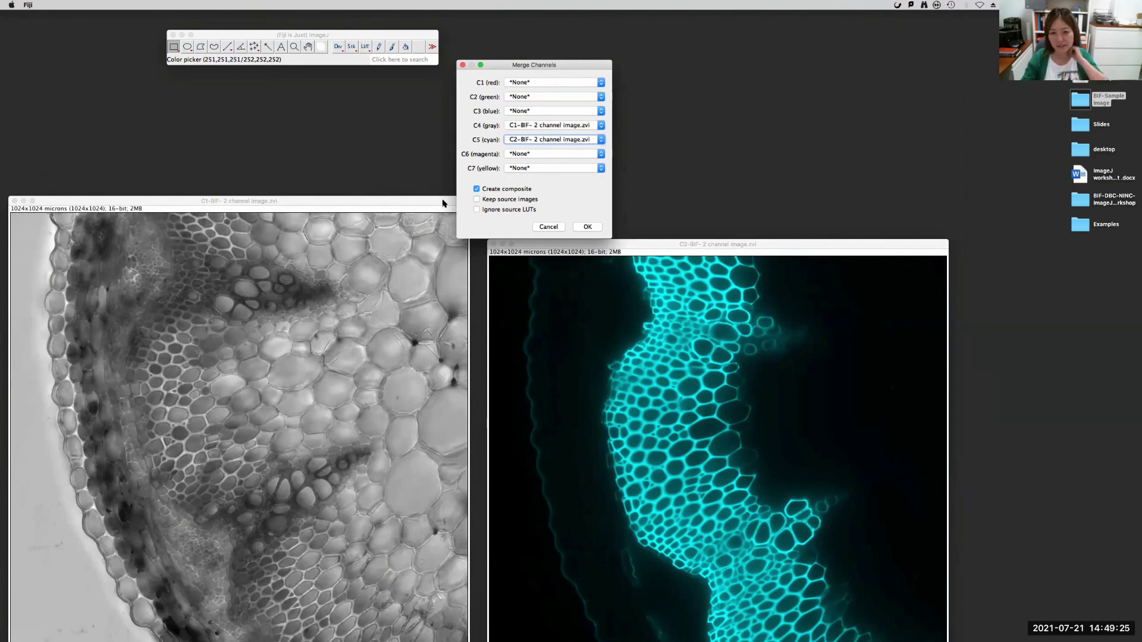
Merge the channels as a composite with Keep source images and Ignore source LUTs enabled, and switch through its two channels.
left_click(476, 200)
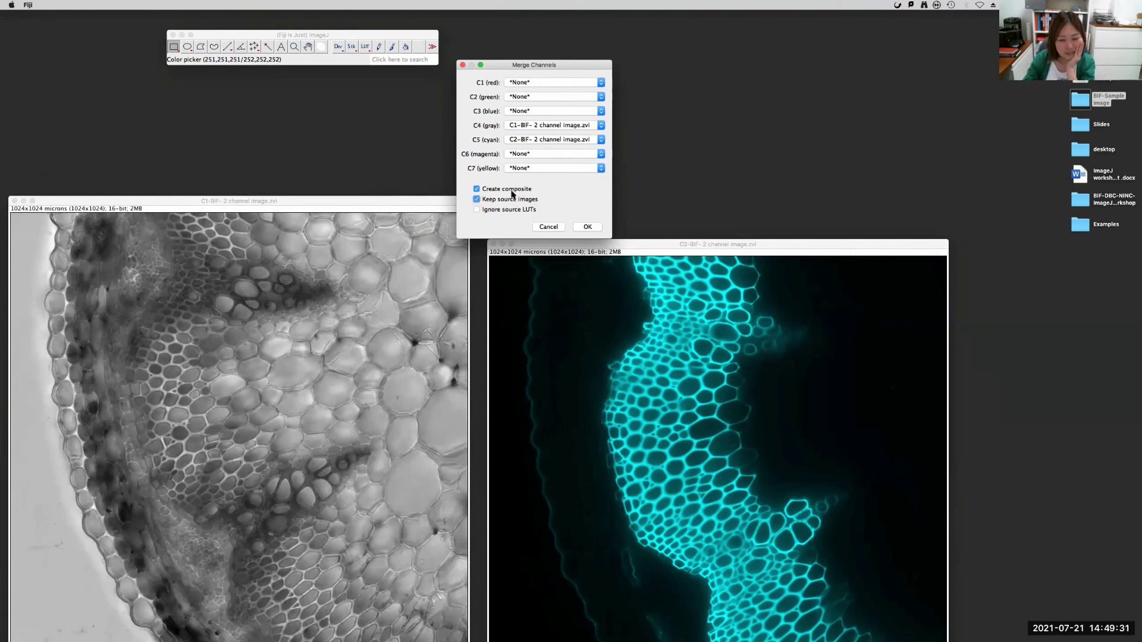
left_click(476, 210)
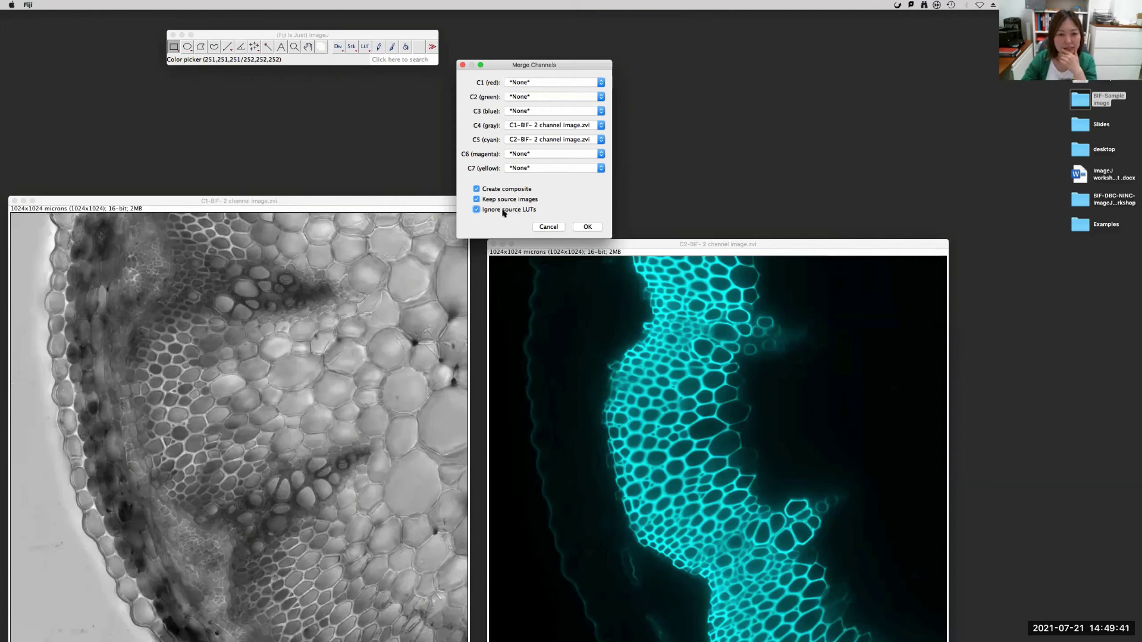
left_click(587, 227)
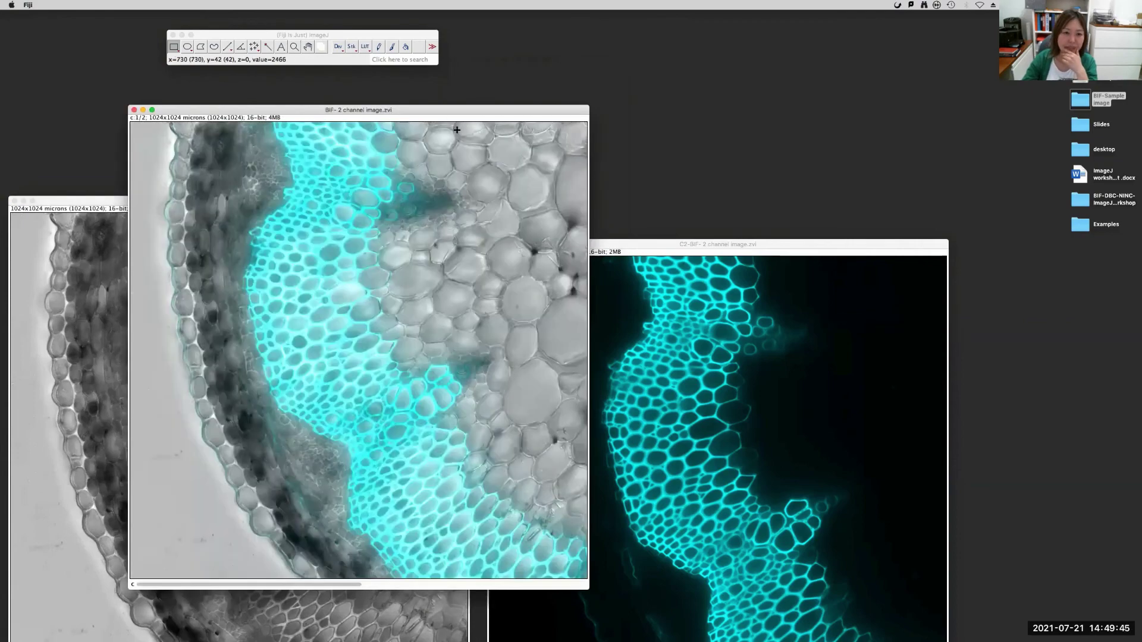
left_click_drag(481, 585, 682, 552)
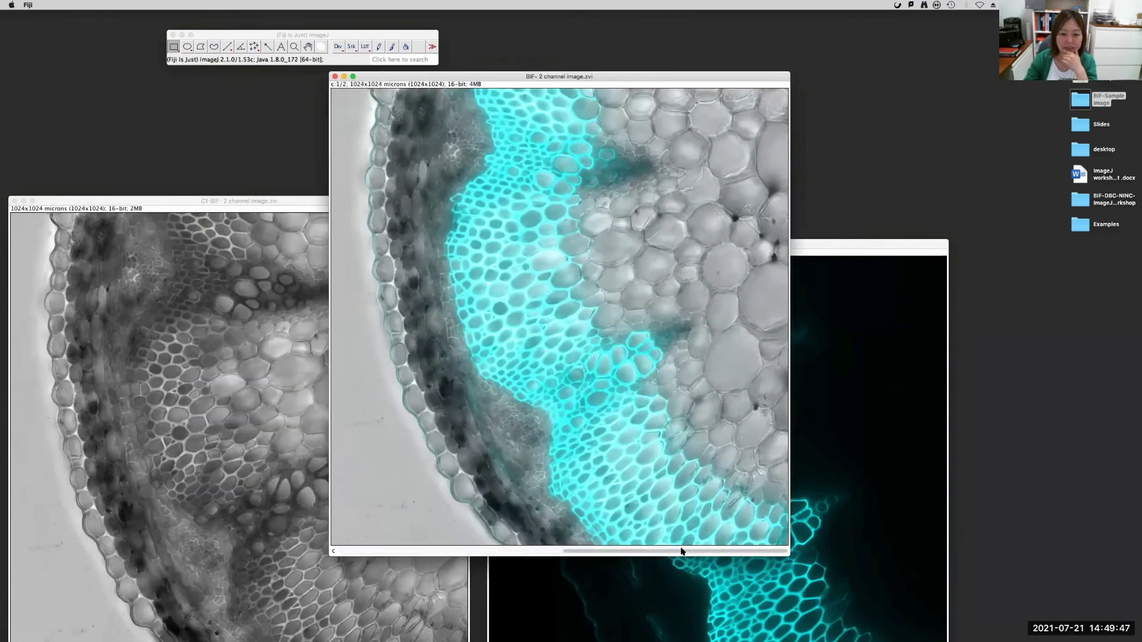
left_click(490, 551)
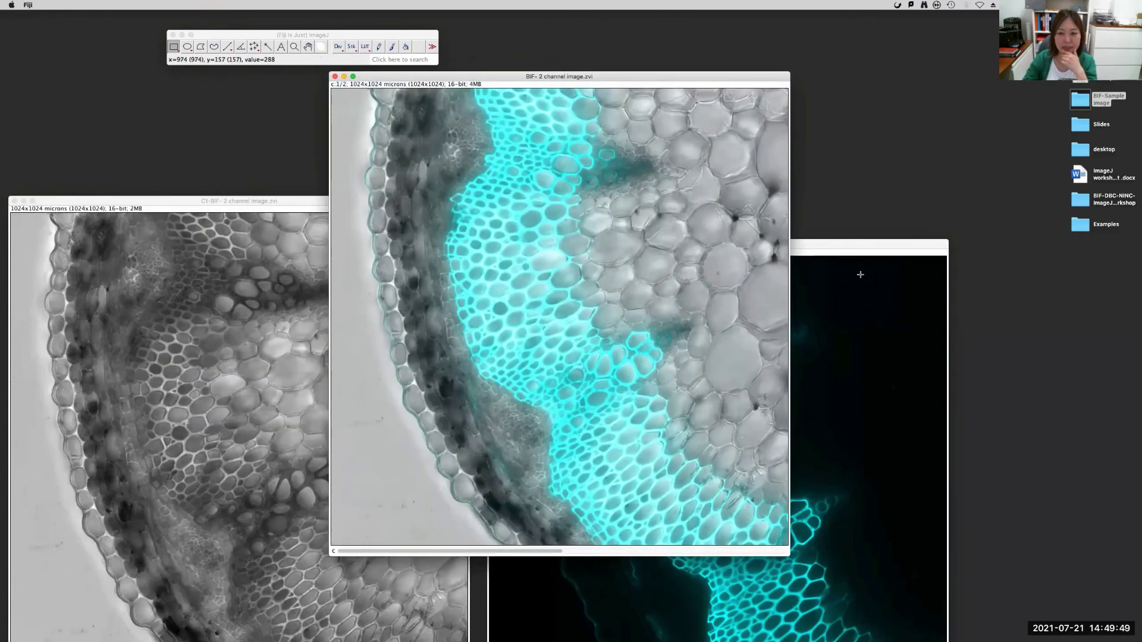
Minimize the C2 and C1 source image windows and place the merged composite just below the Fiji toolbar.
left_click_drag(851, 247, 851, 257)
left_click_drag(501, 256, 501, 335)
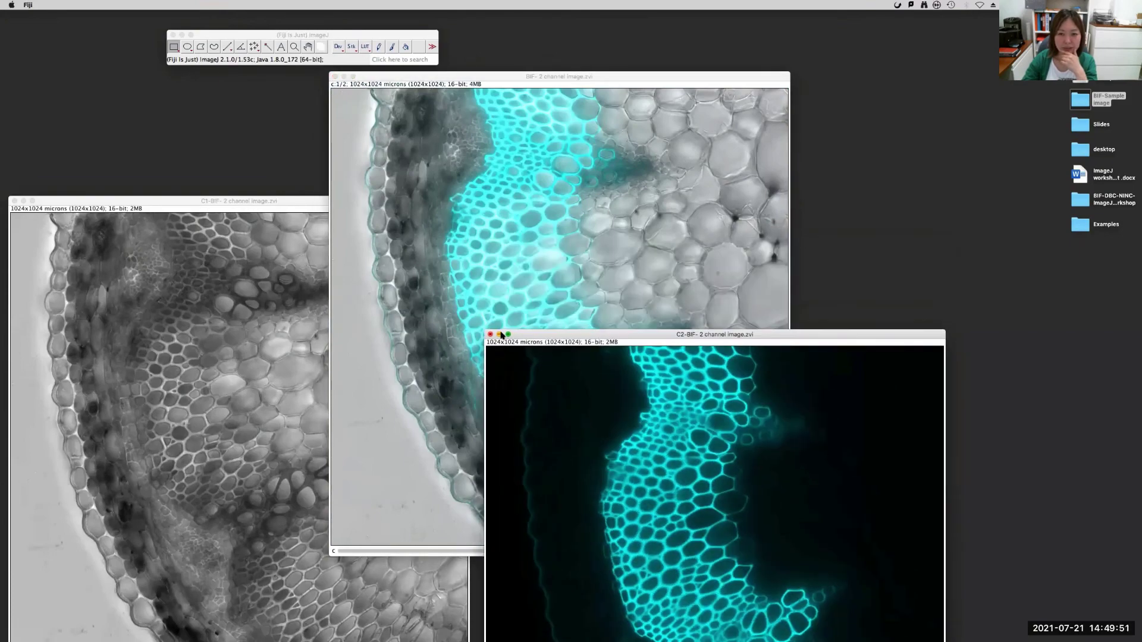
left_click(499, 334)
left_click_drag(105, 201, 143, 262)
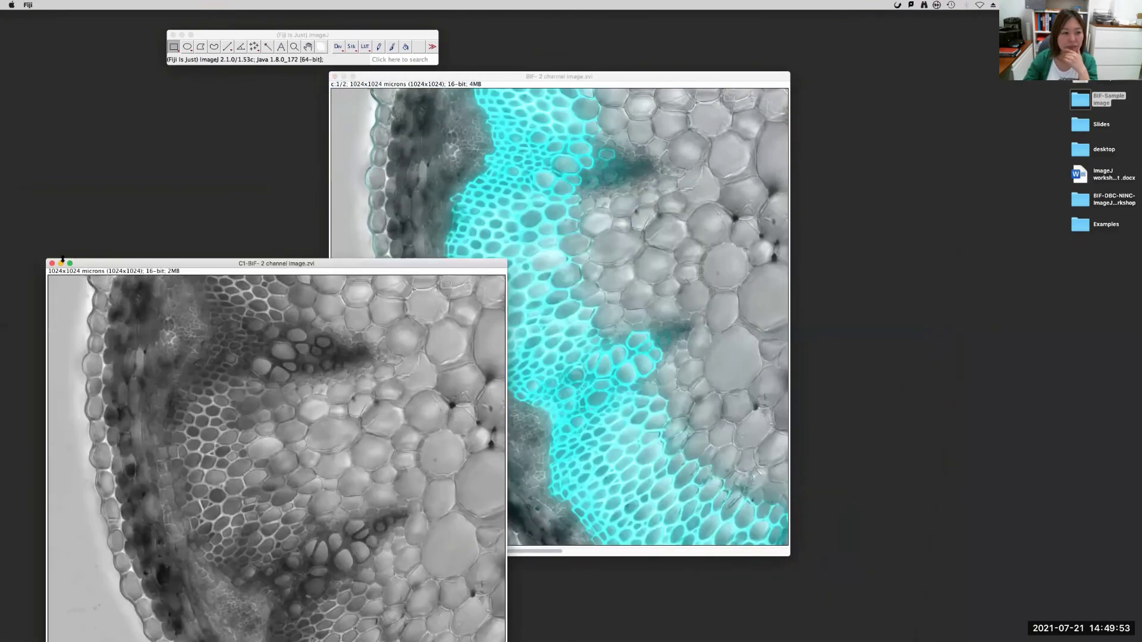
left_click(60, 262)
left_click_drag(400, 77, 247, 91)
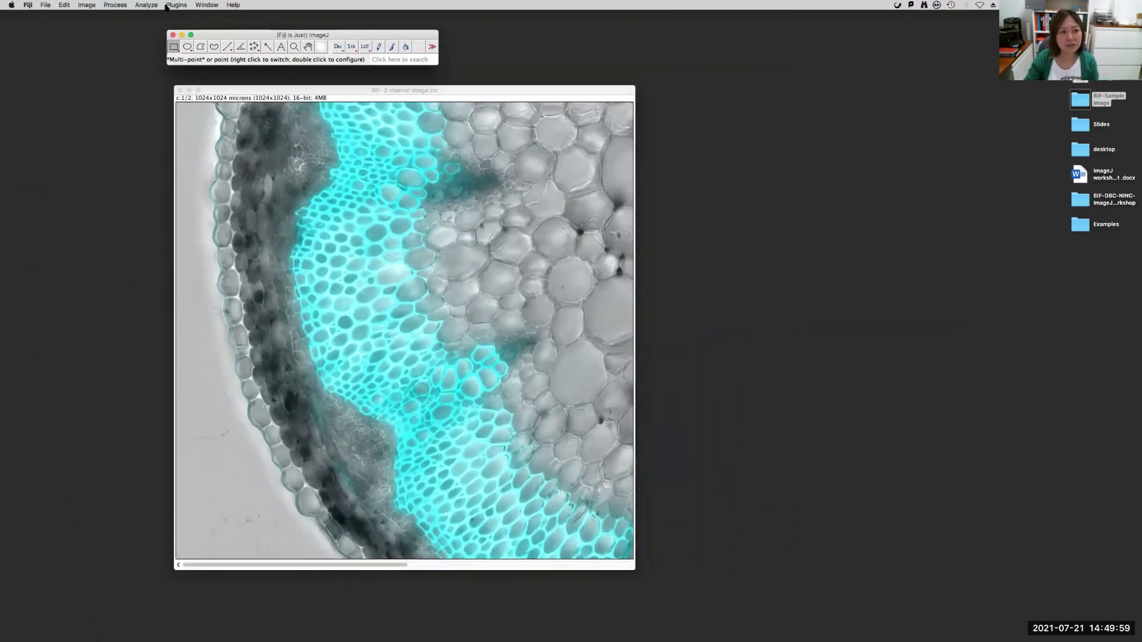
Convert the merged composite with Stack to RGB and arrange the RGB copy and the composite side by side.
left_click(85, 5)
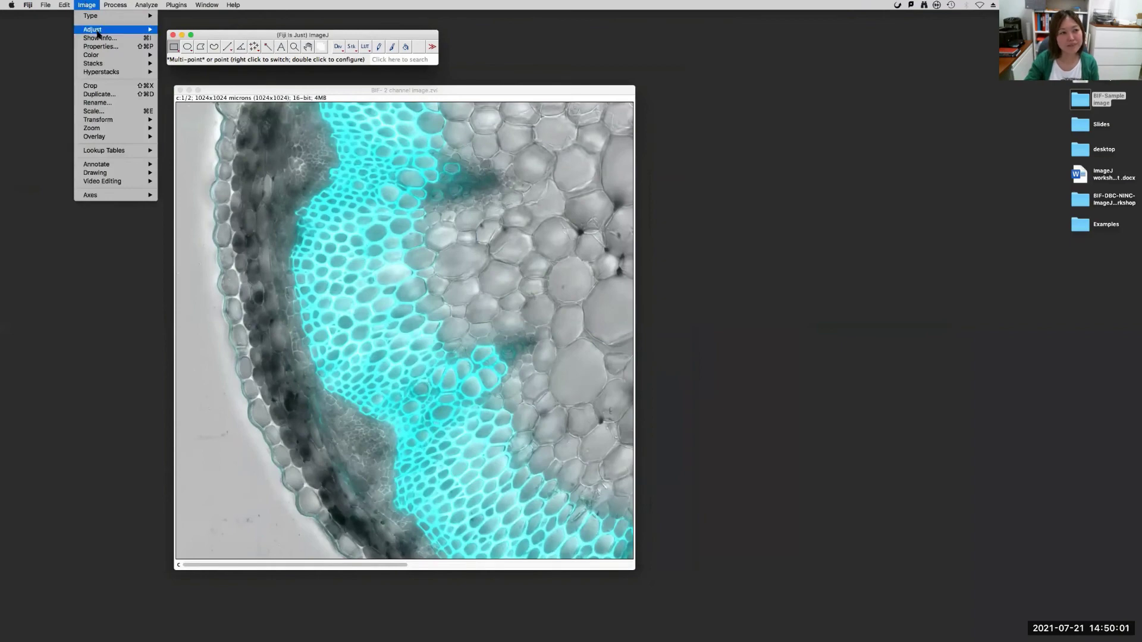
mouse_move(98, 34)
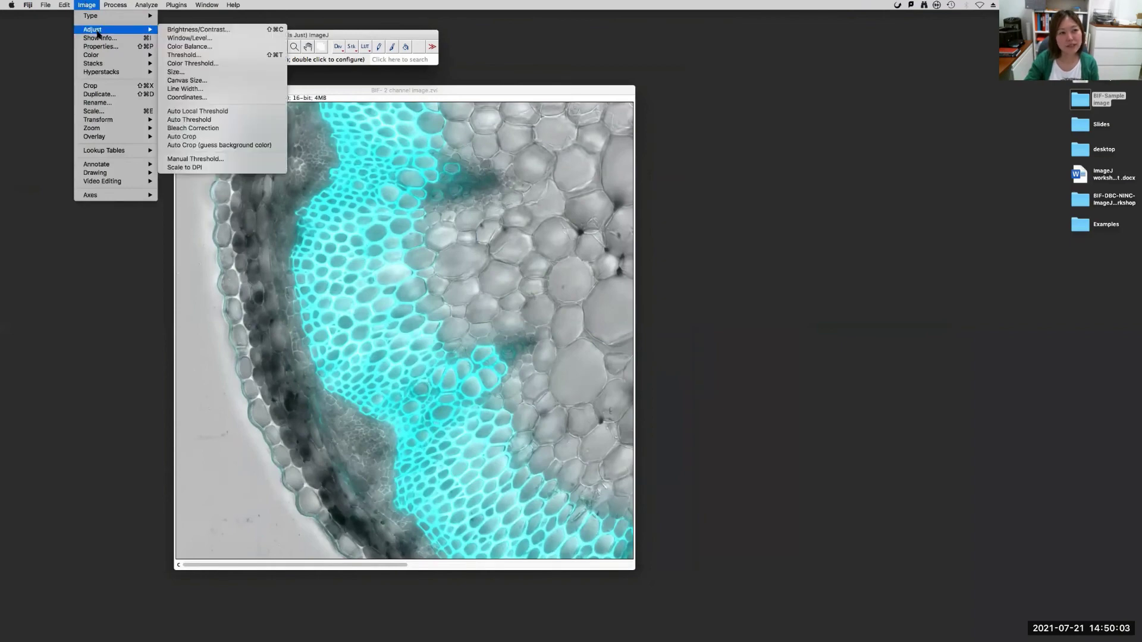
mouse_move(100, 56)
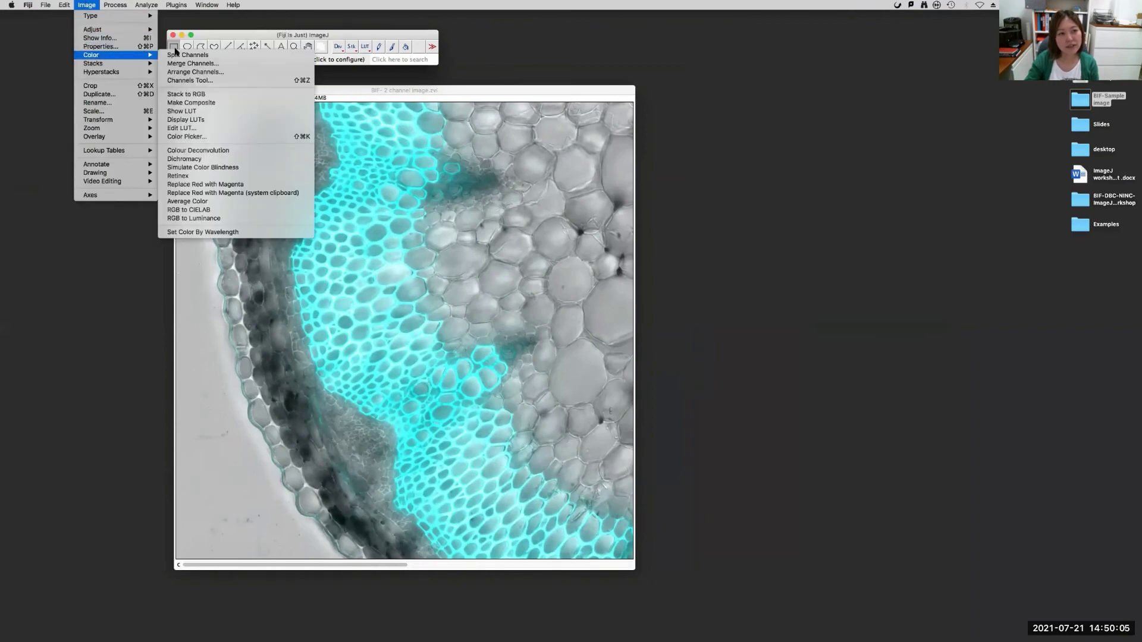
left_click(210, 97)
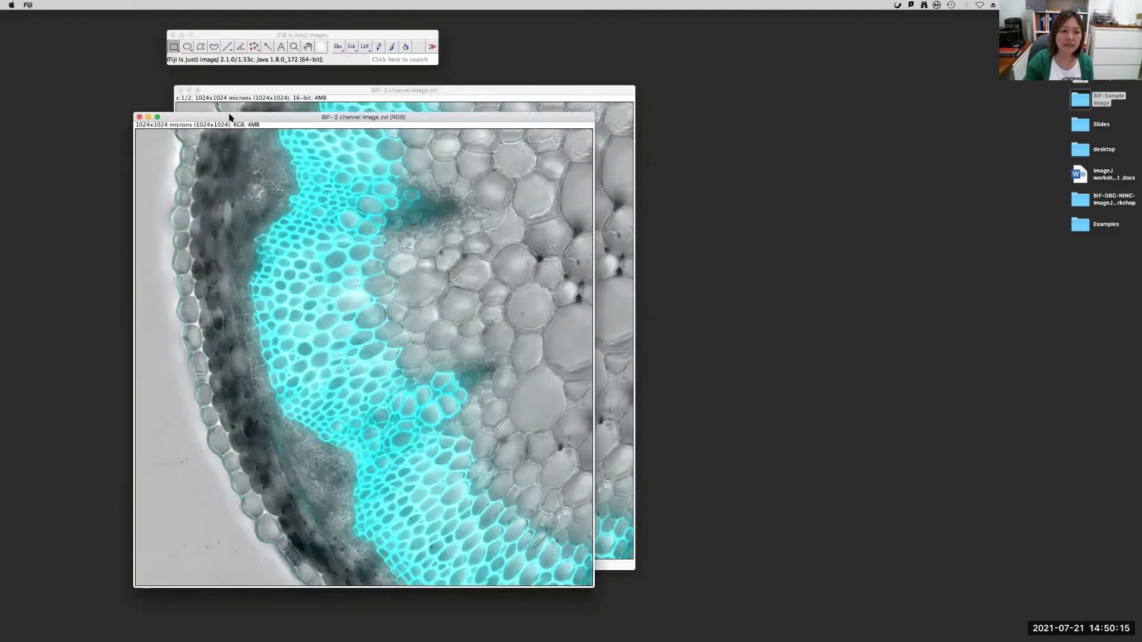
left_click_drag(232, 119, 726, 86)
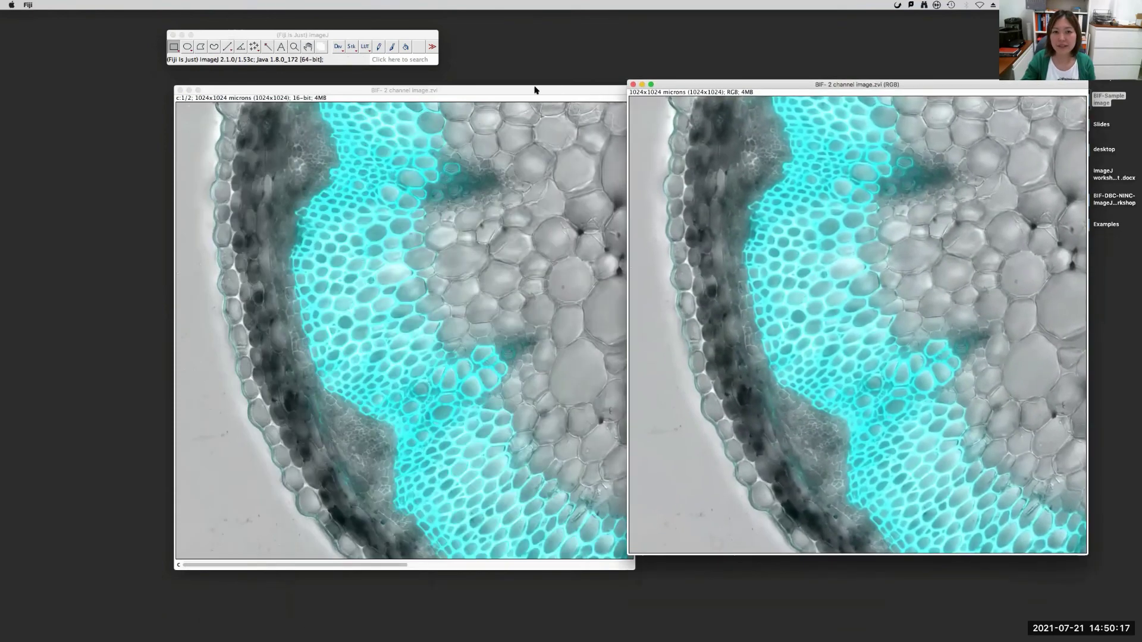
left_click_drag(535, 89, 516, 90)
left_click_drag(760, 86, 681, 92)
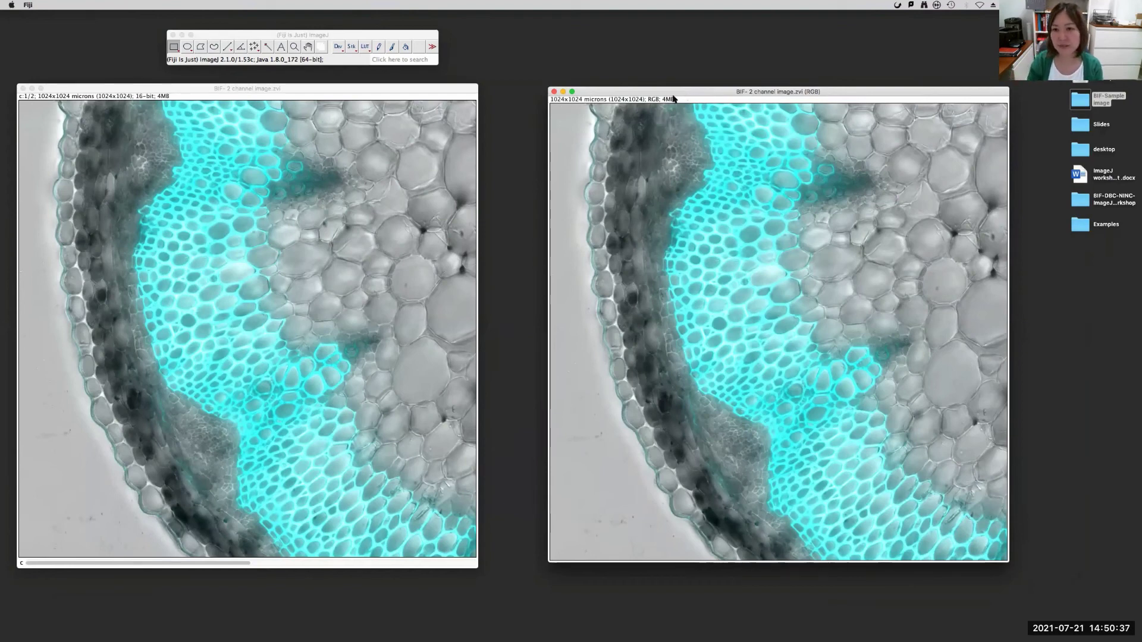
left_click_drag(674, 93, 649, 87)
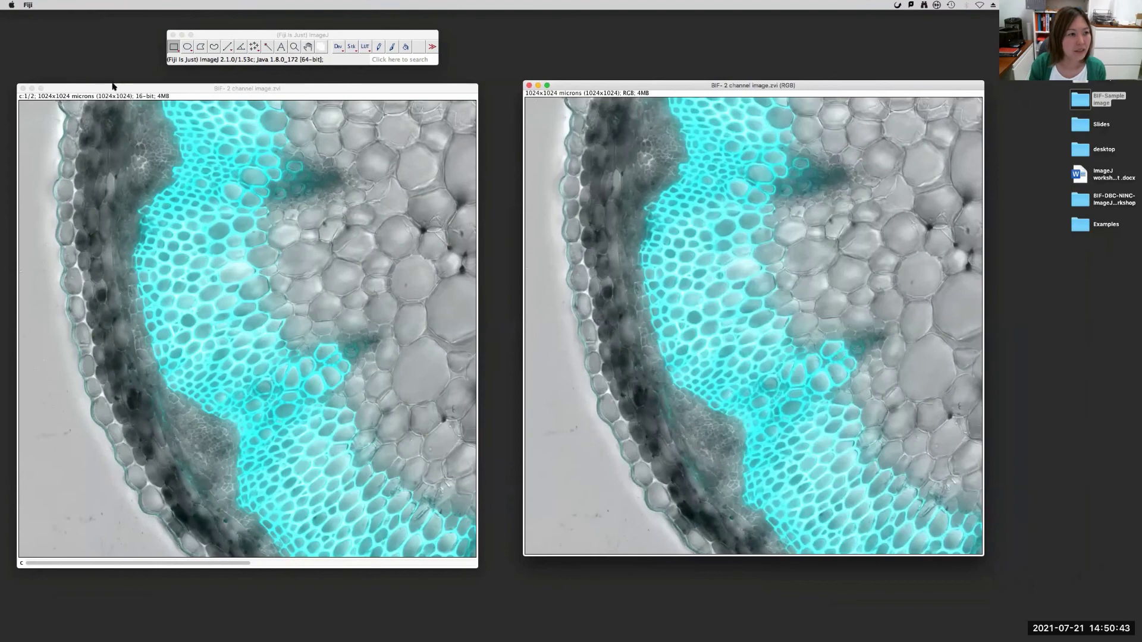
left_click_drag(113, 86, 142, 83)
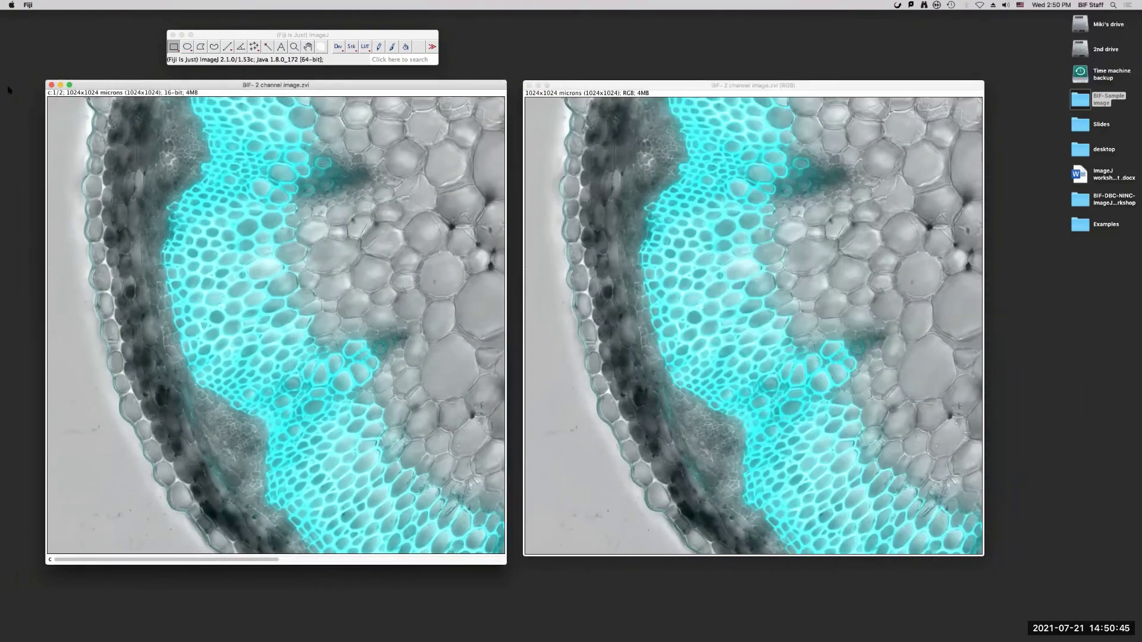
Close the RGB copy and reposition the two-channel composite window on its own.
left_click(529, 87)
left_click_drag(306, 86, 359, 86)
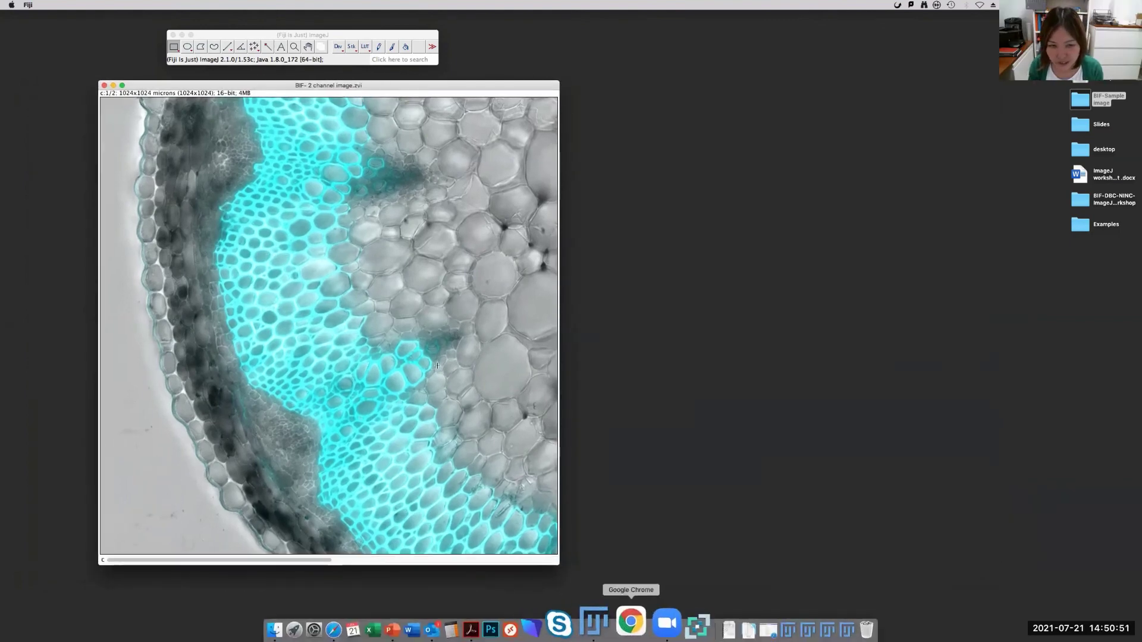
left_click_drag(160, 84, 130, 88)
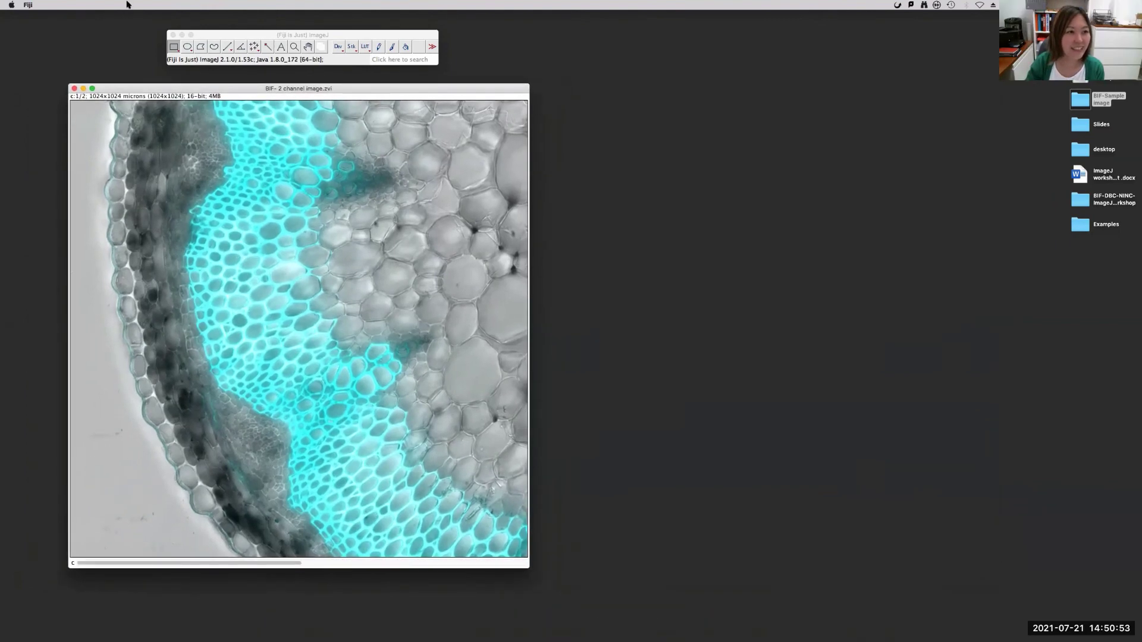
Split the composite into its separate channels and arrange the C1 and C2 images side by side.
left_click(240, 34)
left_click(87, 5)
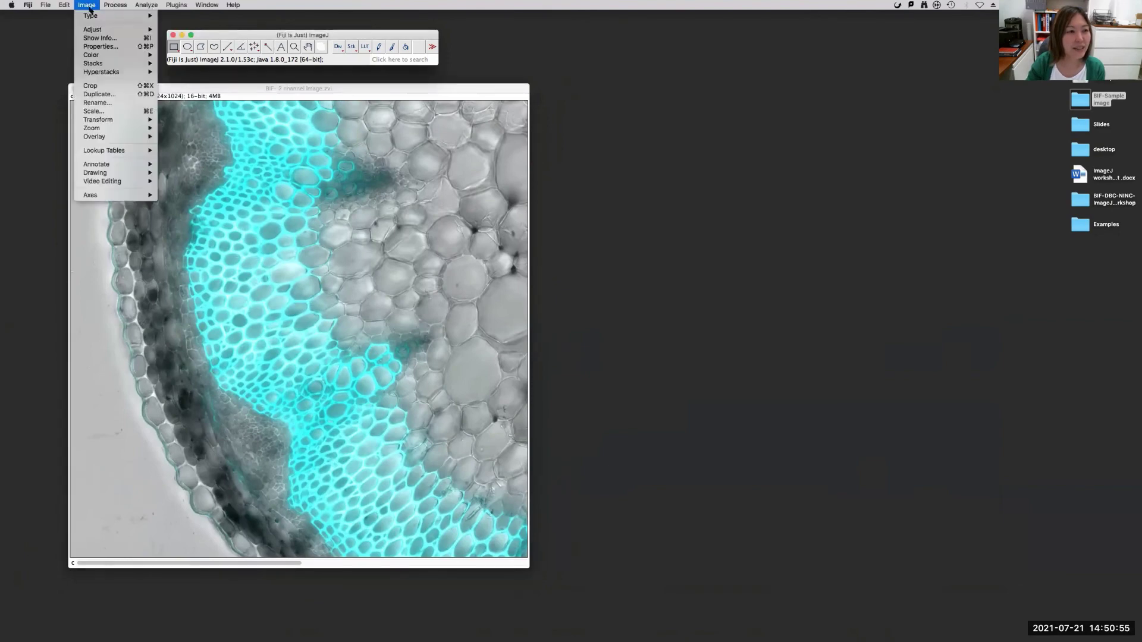
left_click(179, 54)
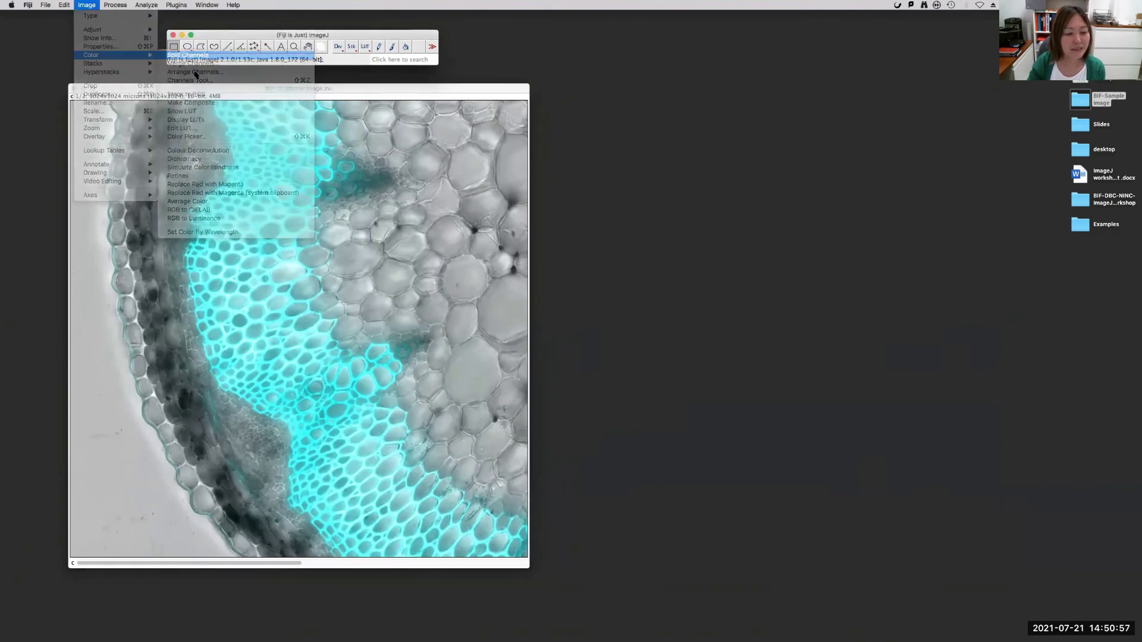
left_click_drag(285, 100, 778, 104)
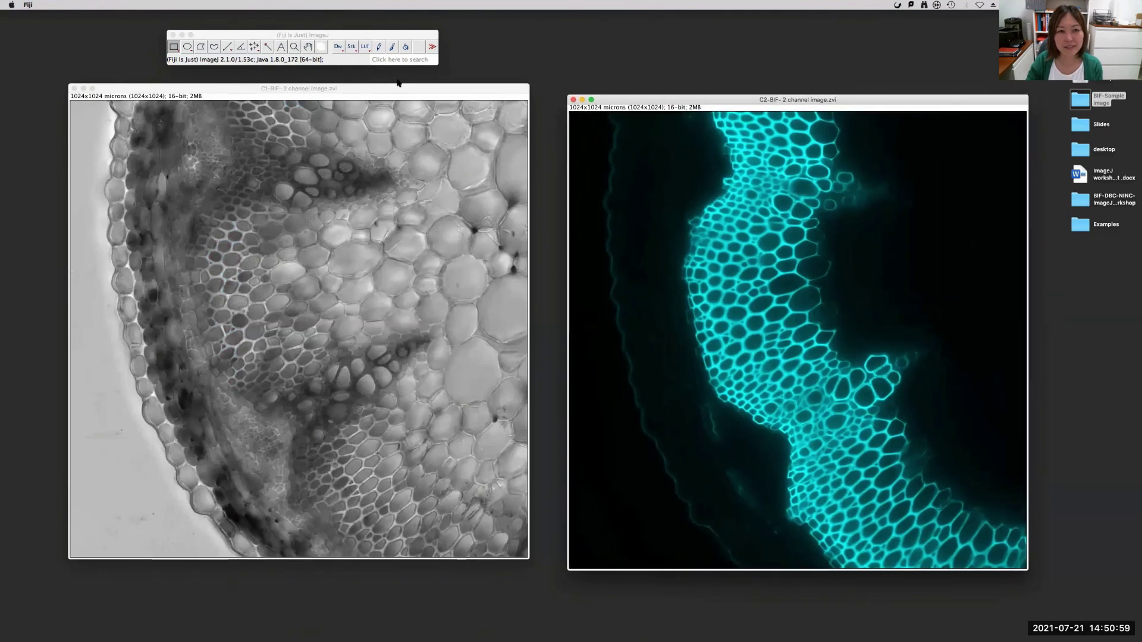
left_click_drag(395, 87, 387, 107)
left_click_drag(665, 96, 657, 110)
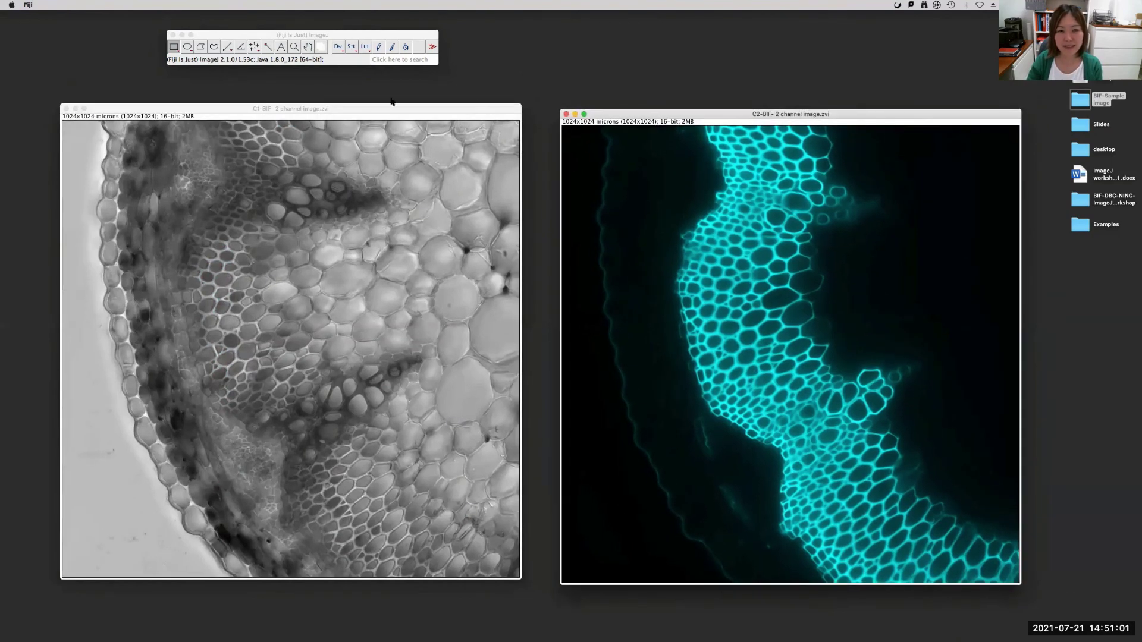
left_click_drag(381, 101, 376, 104)
Start Merge Channels and move its dialog above the two channel images, shifting both images down to keep everything visible.
left_click(269, 35)
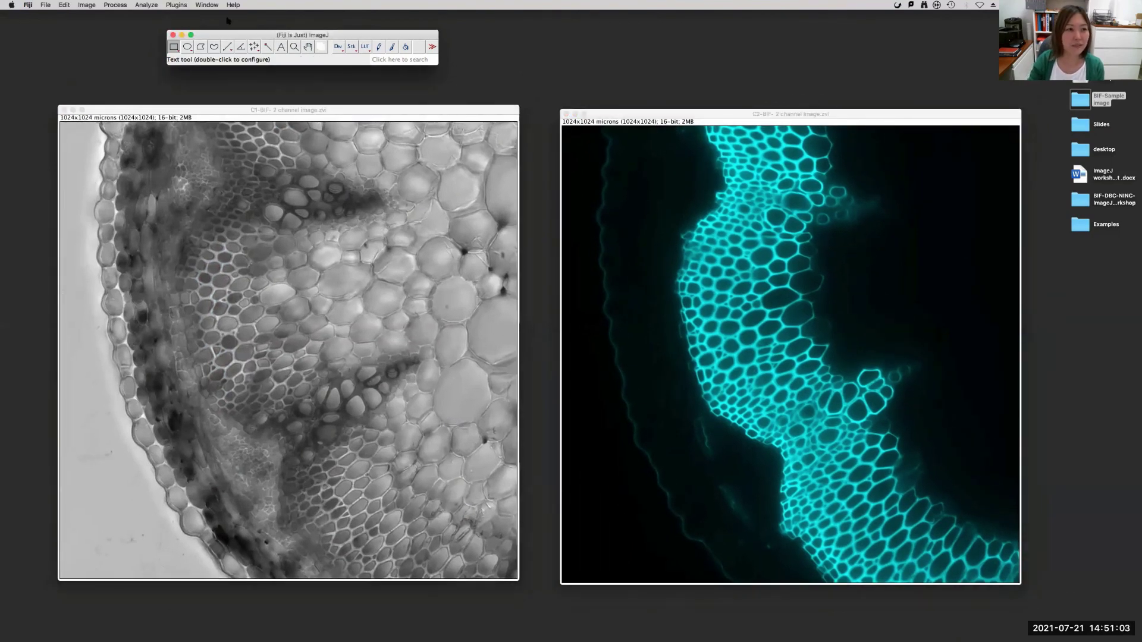
left_click(86, 5)
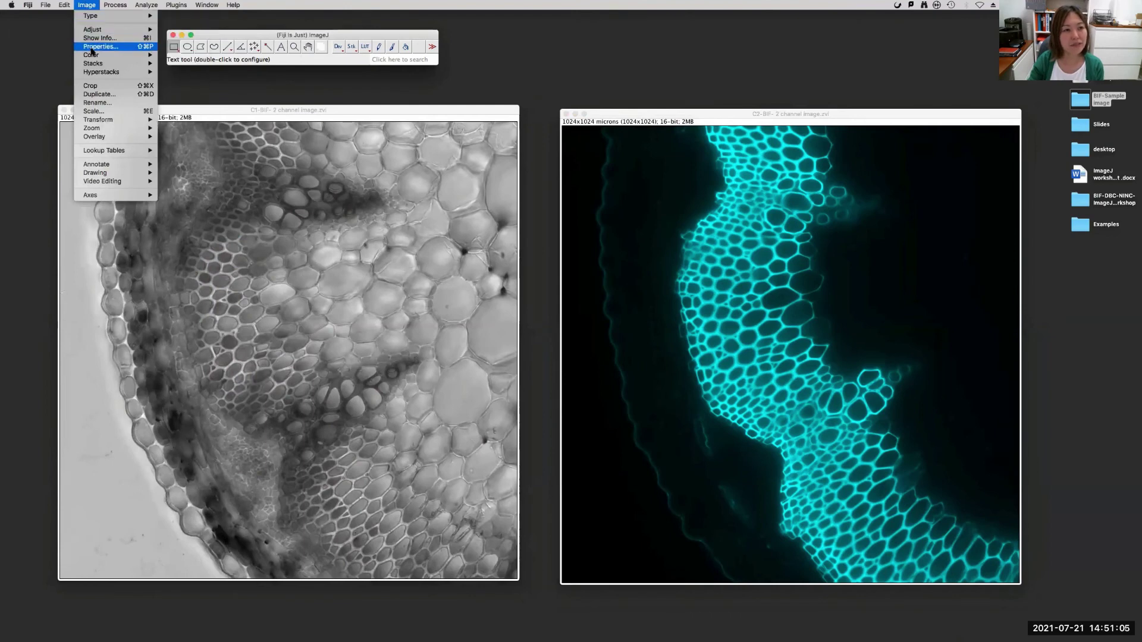
mouse_move(104, 57)
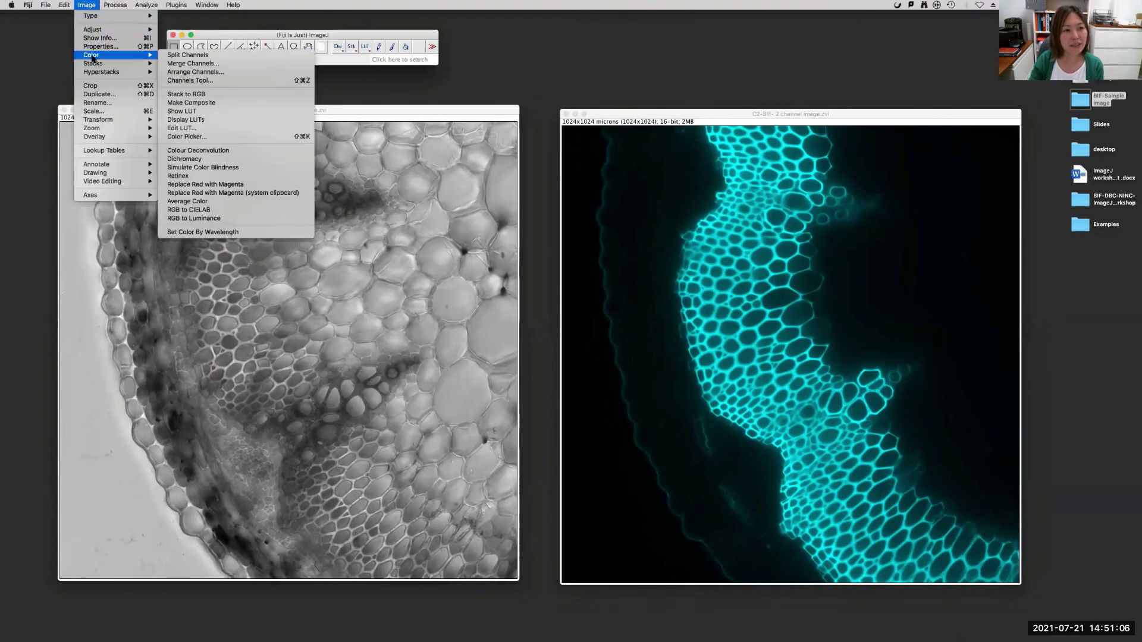
left_click(194, 64)
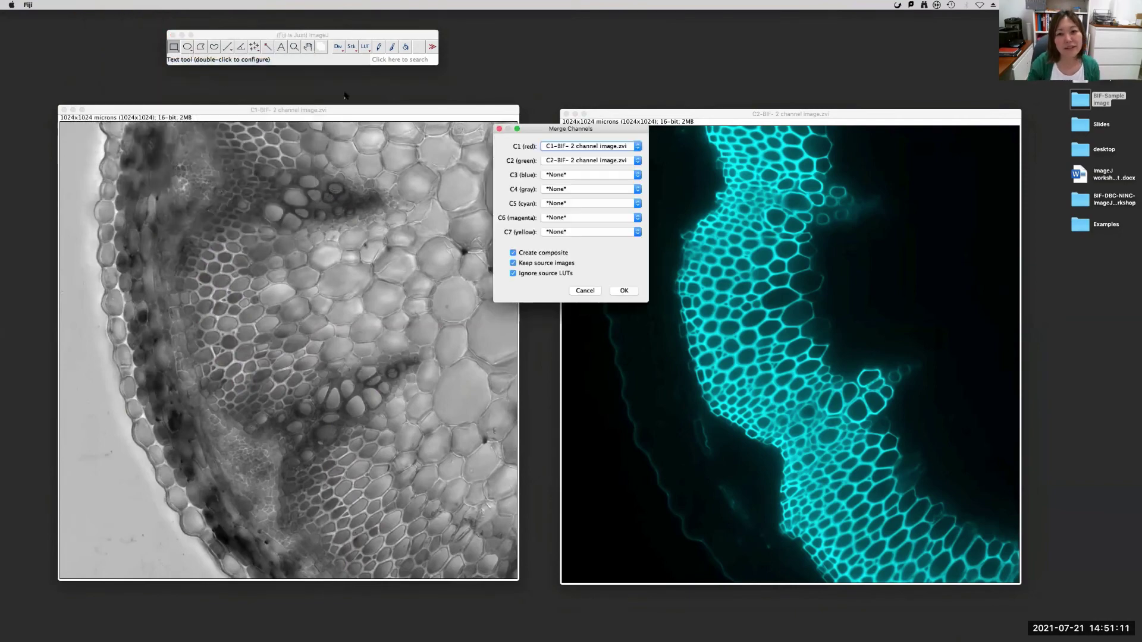
left_click_drag(599, 128, 594, 70)
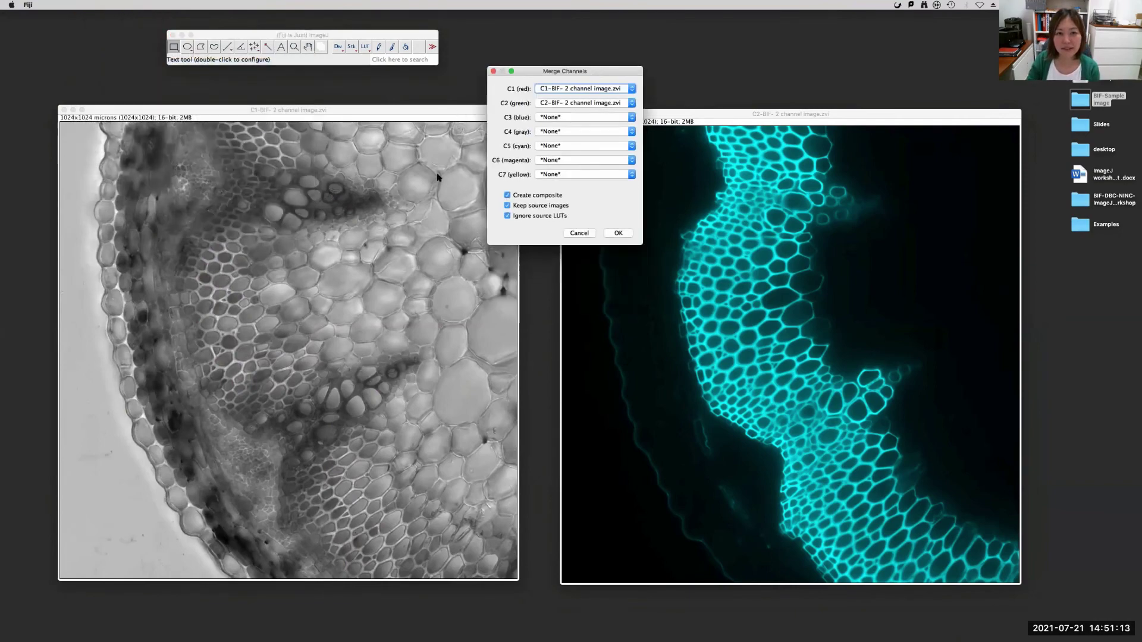
left_click_drag(286, 110, 258, 273)
left_click_drag(760, 113, 781, 279)
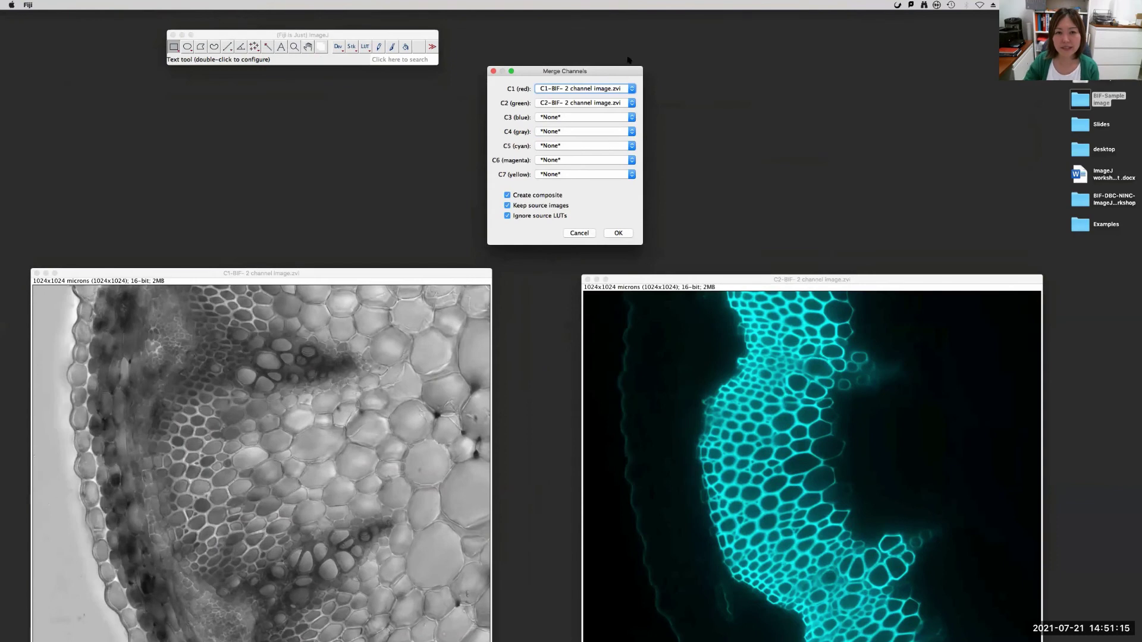
Set the red and green merge channels to *None*, assign the C1 image to gray and the C2 image to cyan.
left_click(632, 89)
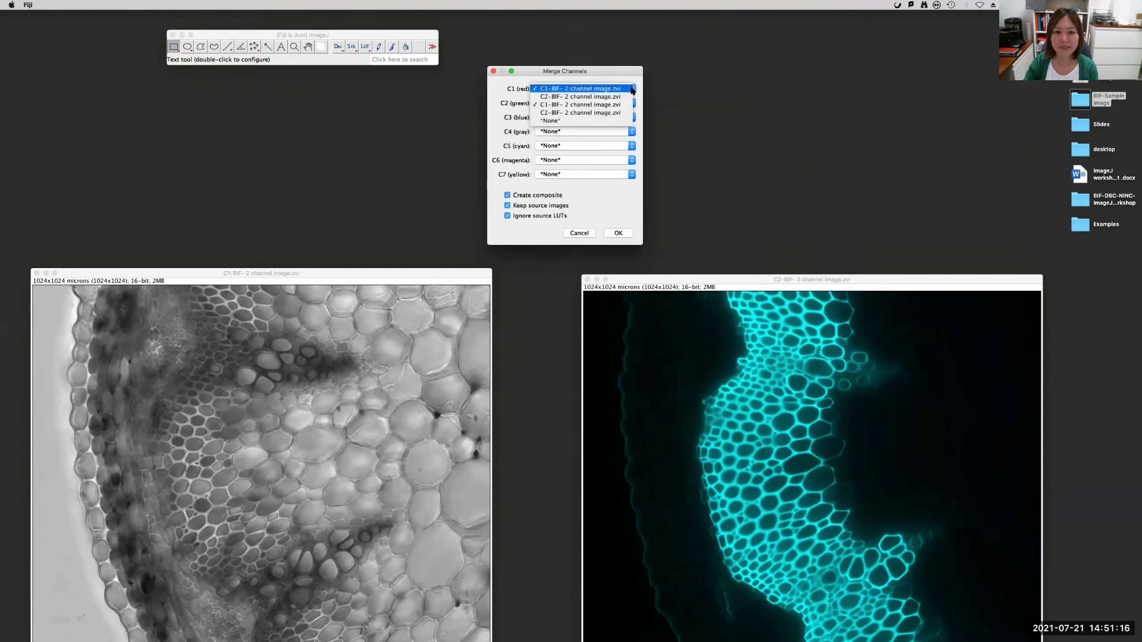
left_click(606, 116)
left_click(632, 103)
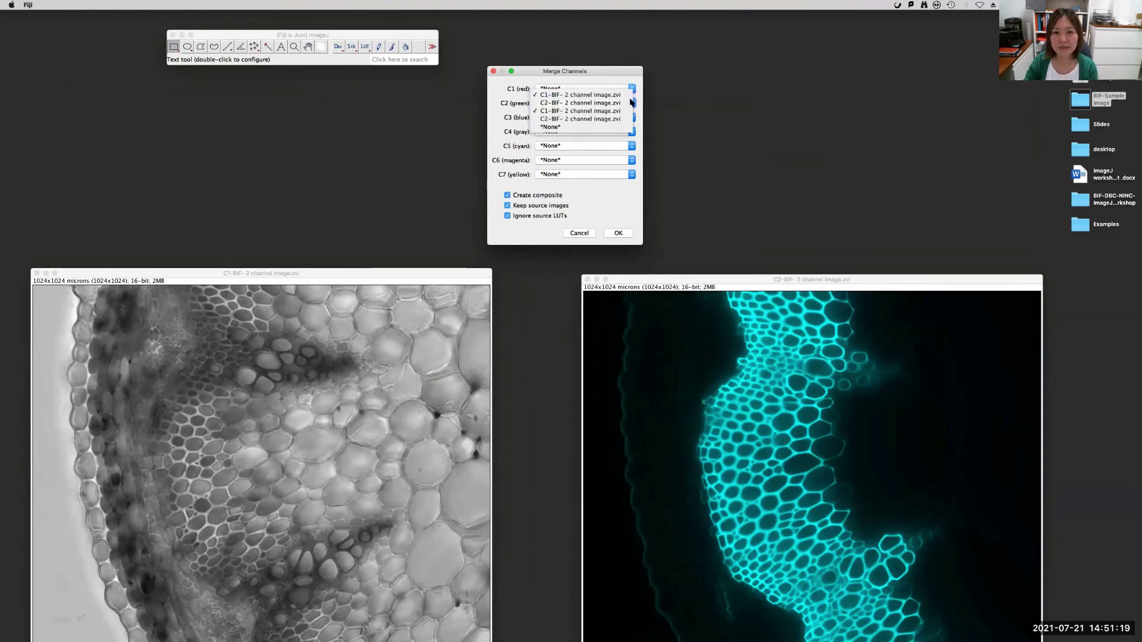
left_click(617, 127)
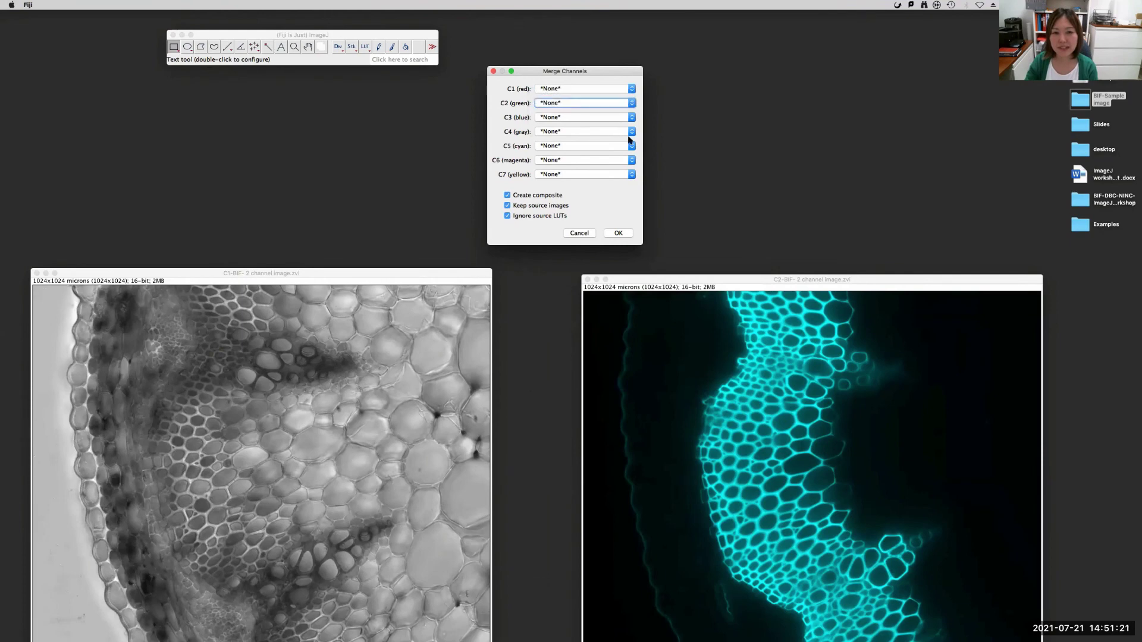
left_click(632, 131)
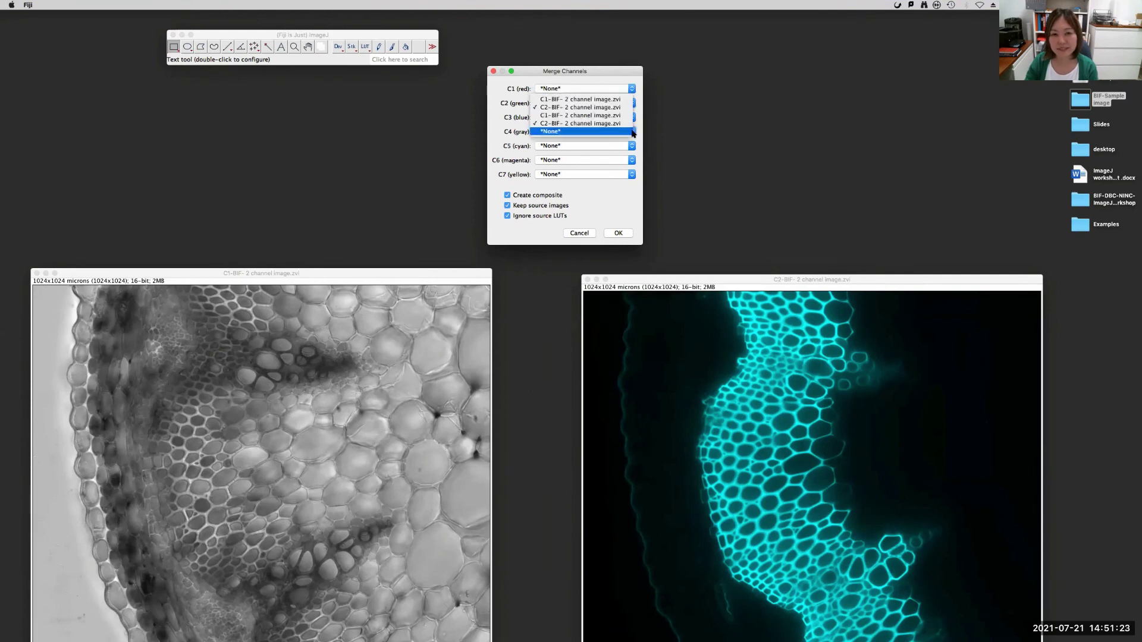
left_click(574, 99)
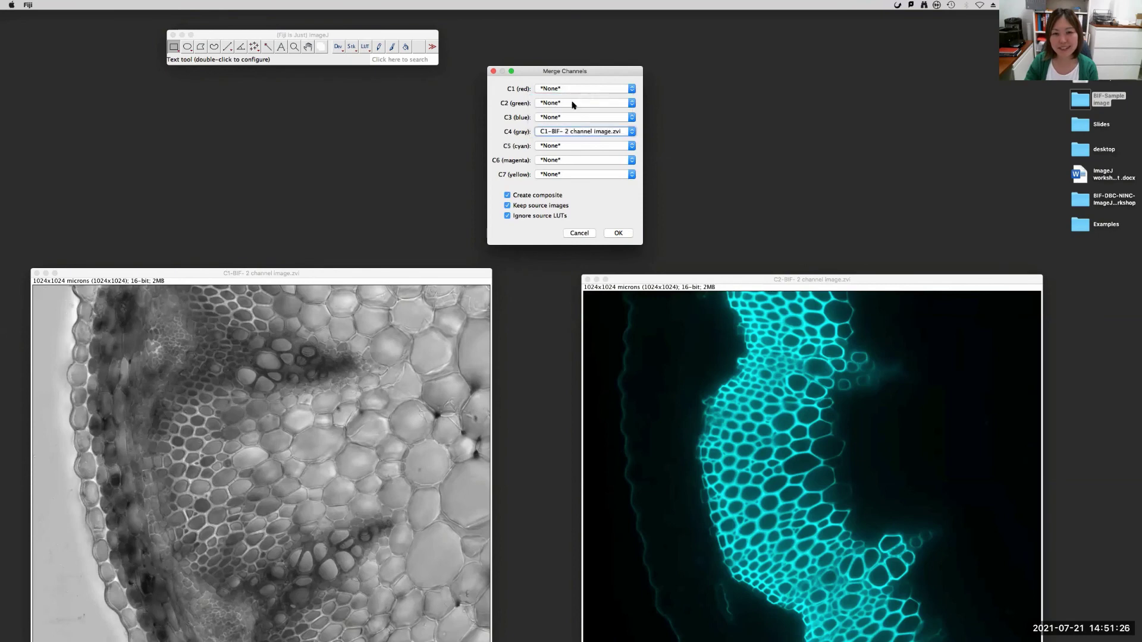
left_click(632, 146)
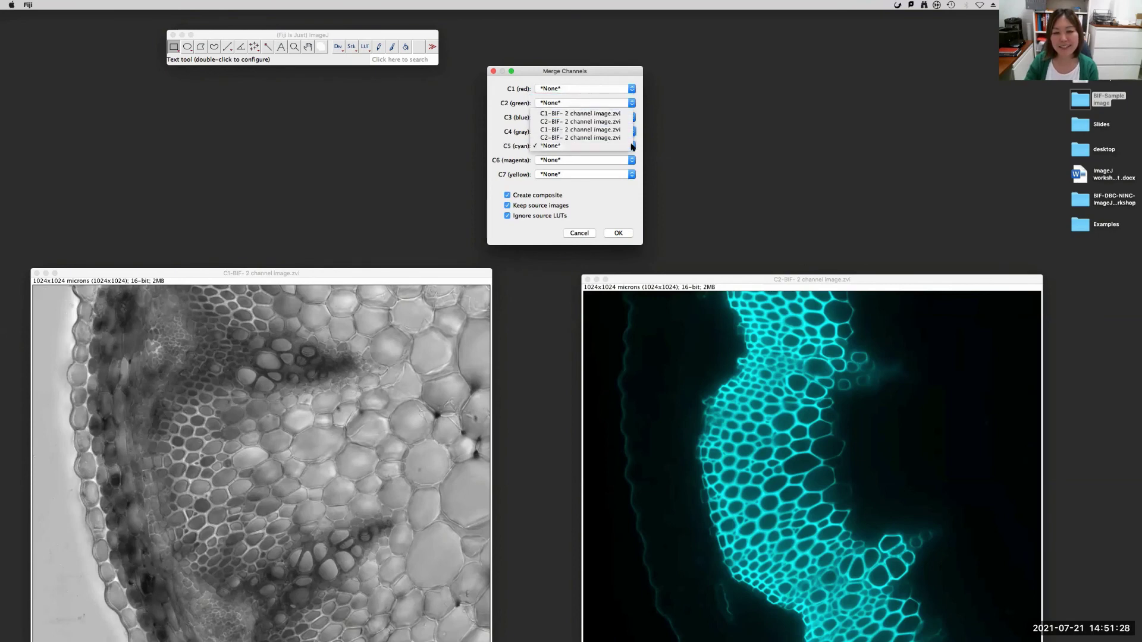
left_click(596, 122)
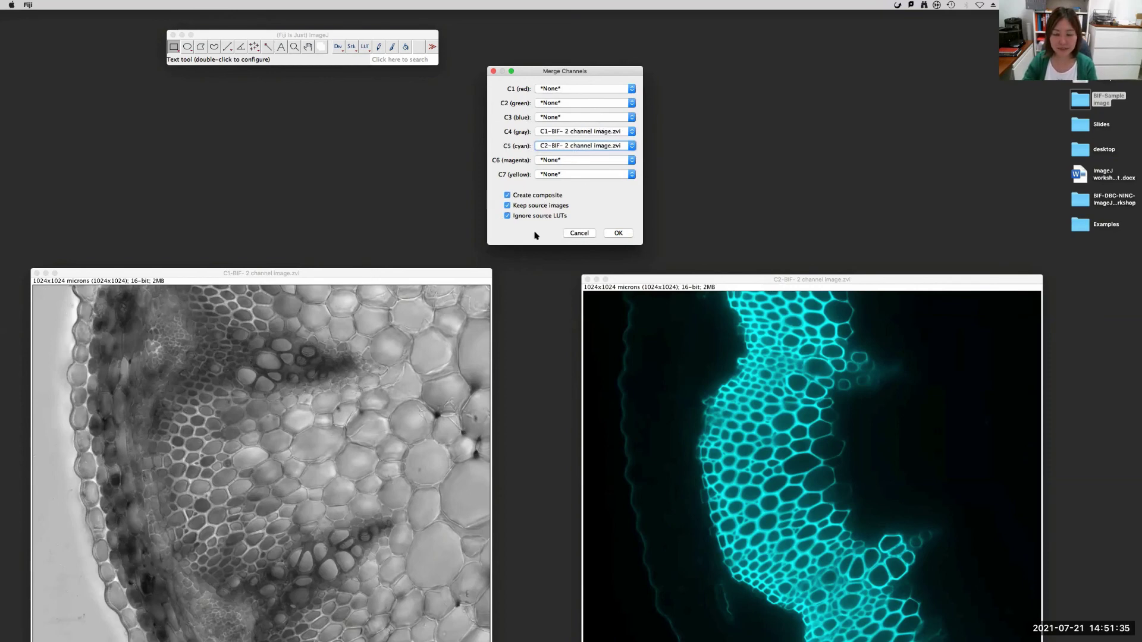
Create the composite with source images kept and source LUTs ignored, then switch back and forth between its two channels.
left_click(619, 233)
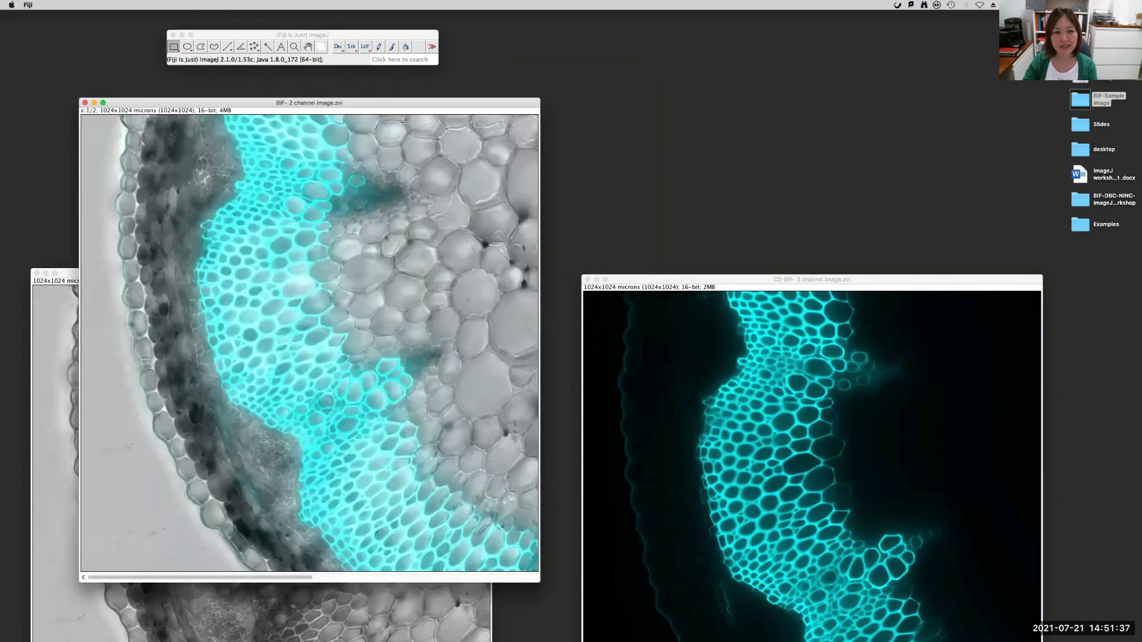
left_click_drag(401, 104, 633, 73)
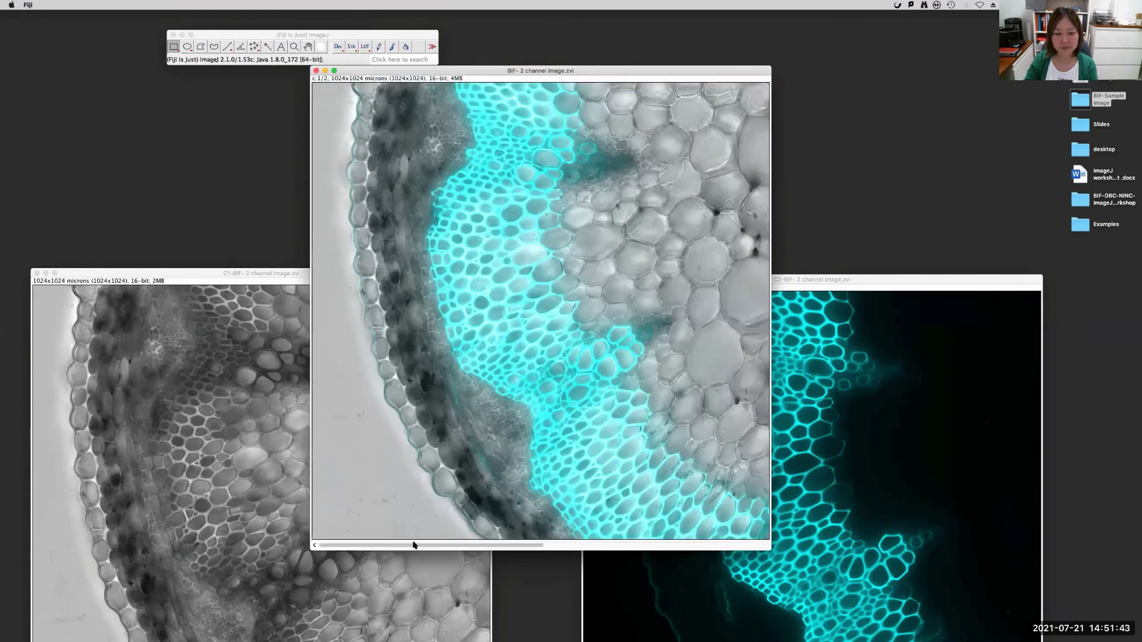
left_click(613, 546)
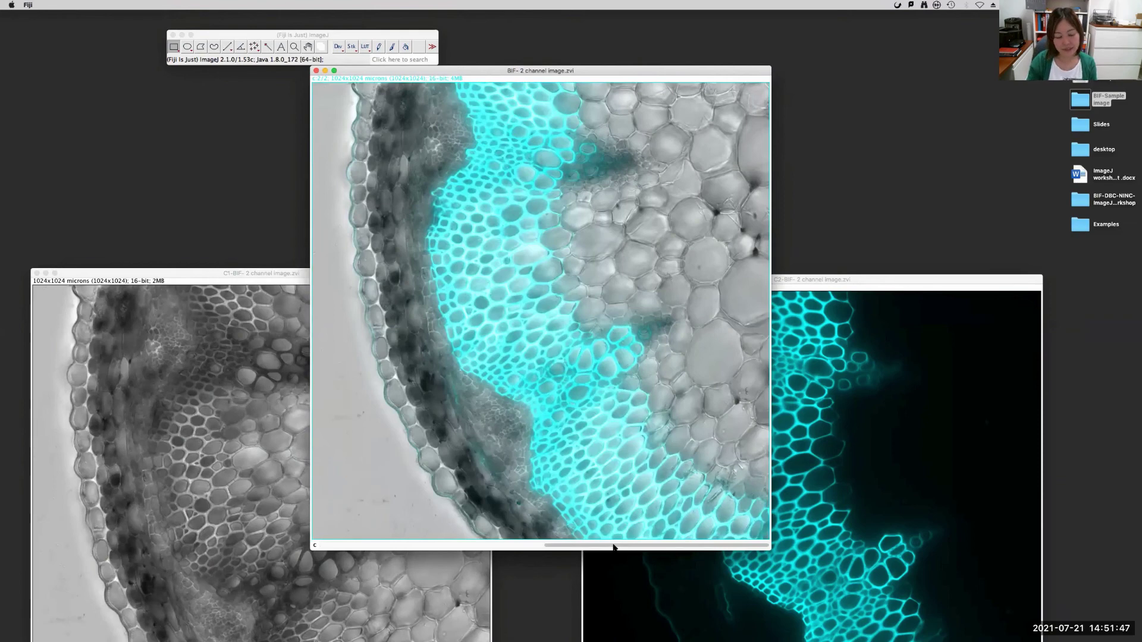
left_click(502, 545)
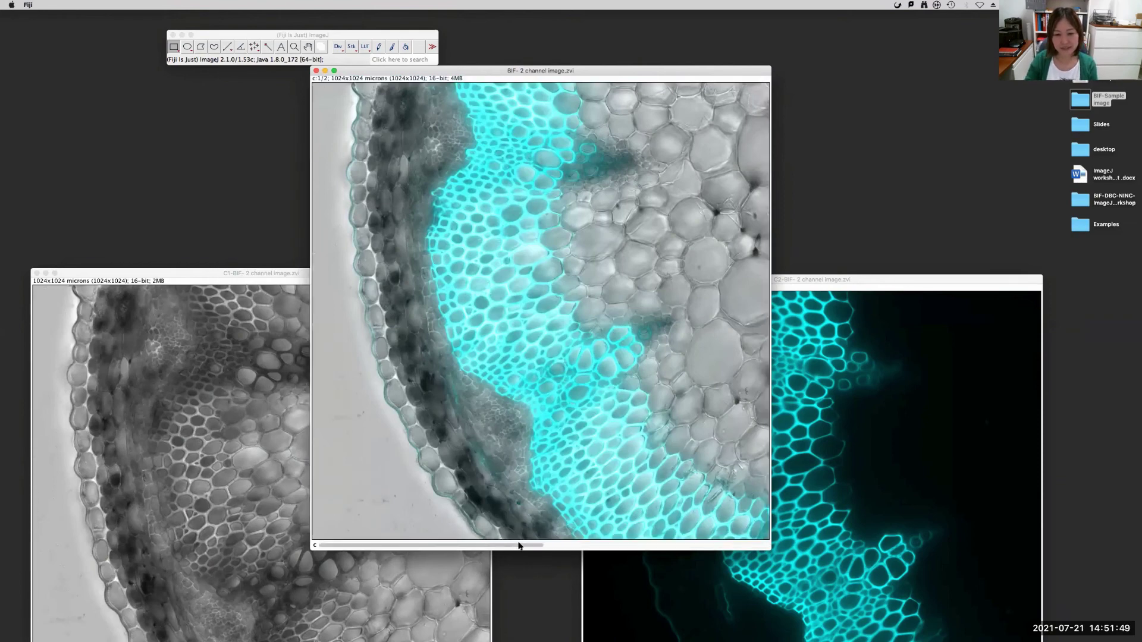
left_click(599, 547)
left_click(479, 545)
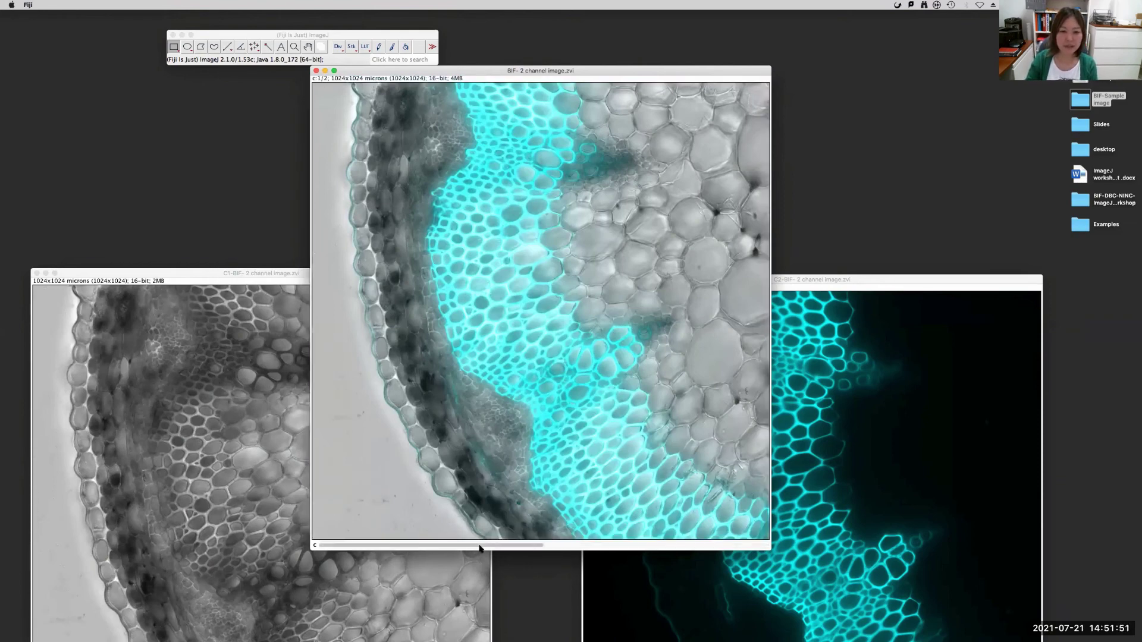
Move the new composite just below the Fiji toolbar window and make the toolbar window active.
left_click_drag(580, 74, 584, 74)
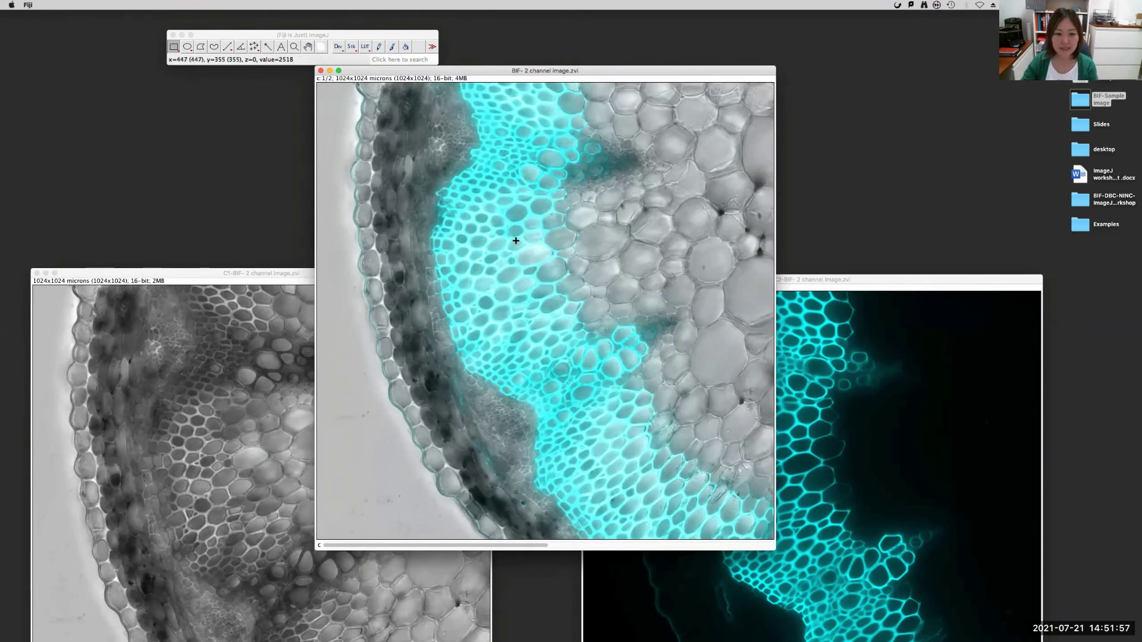
left_click_drag(536, 70, 500, 81)
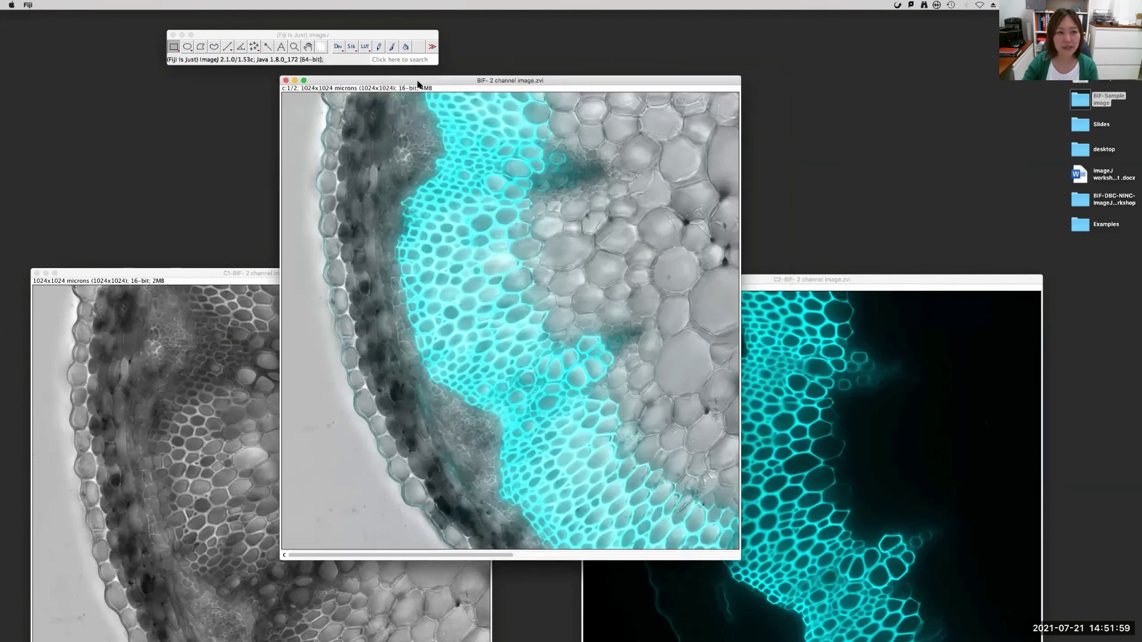
left_click(301, 38)
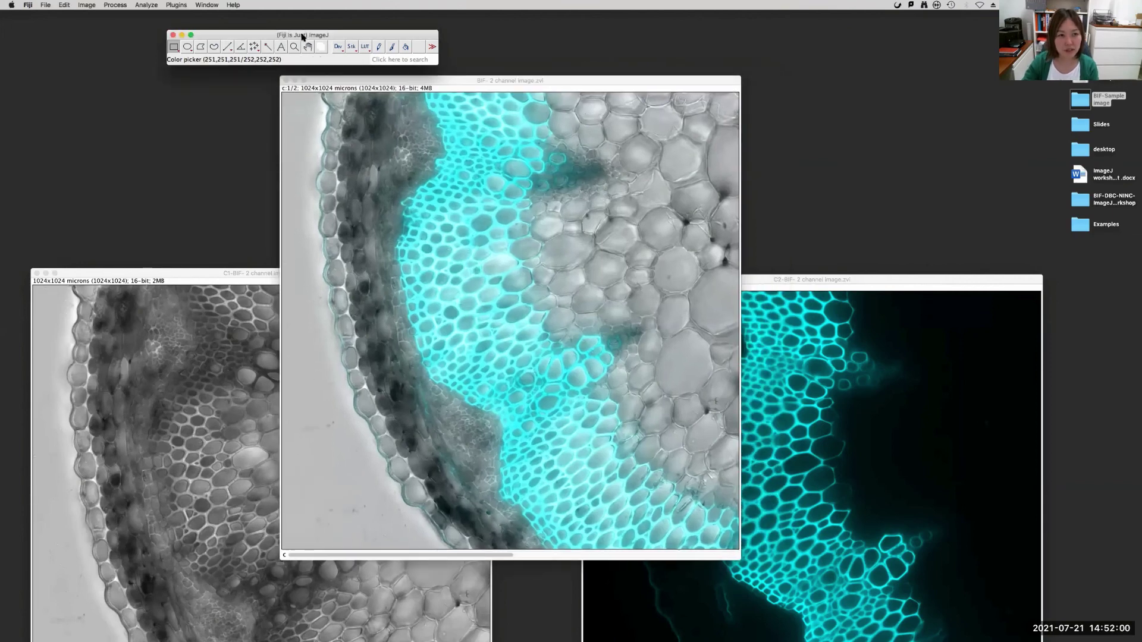
Convert the merged composite to an RGB image with Stack to RGB and move the new image clear of the composite.
left_click(87, 5)
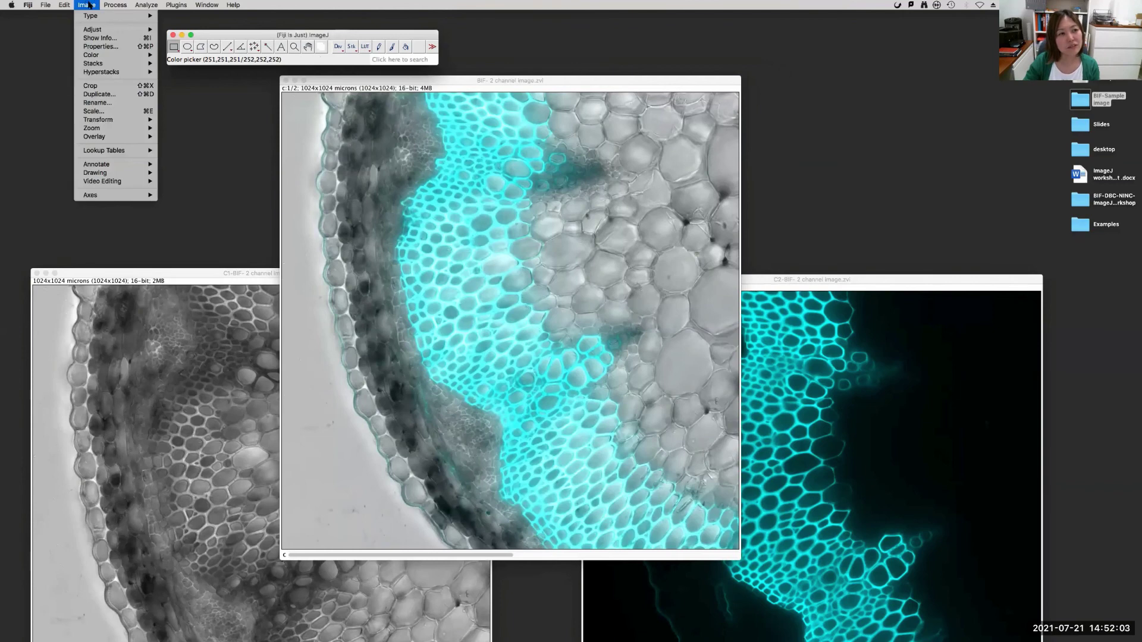
mouse_move(105, 57)
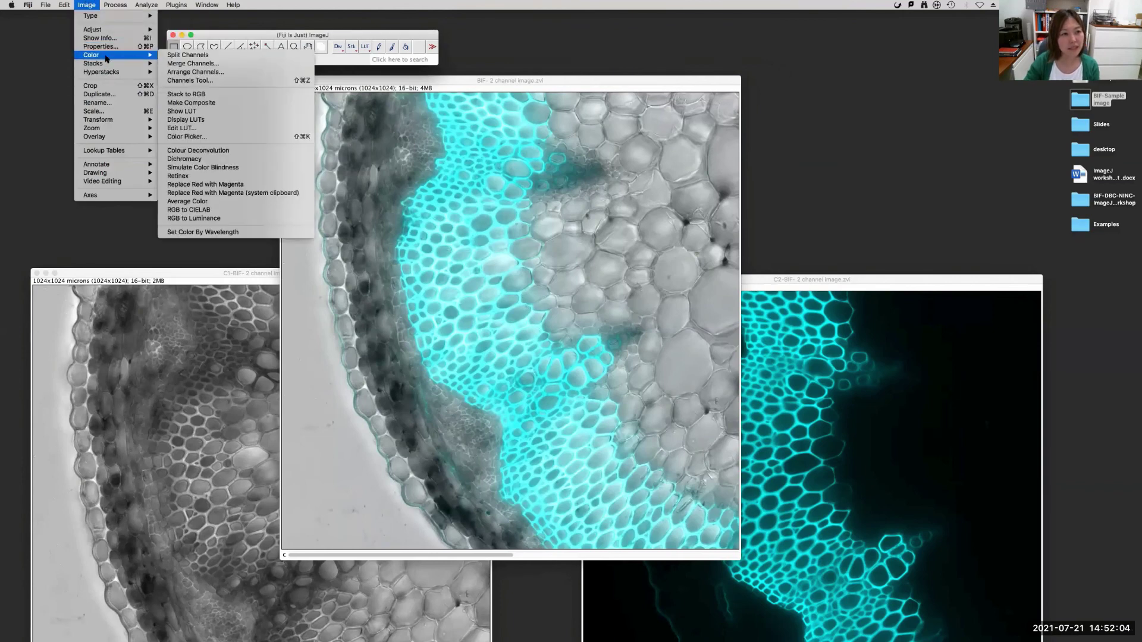
left_click(226, 97)
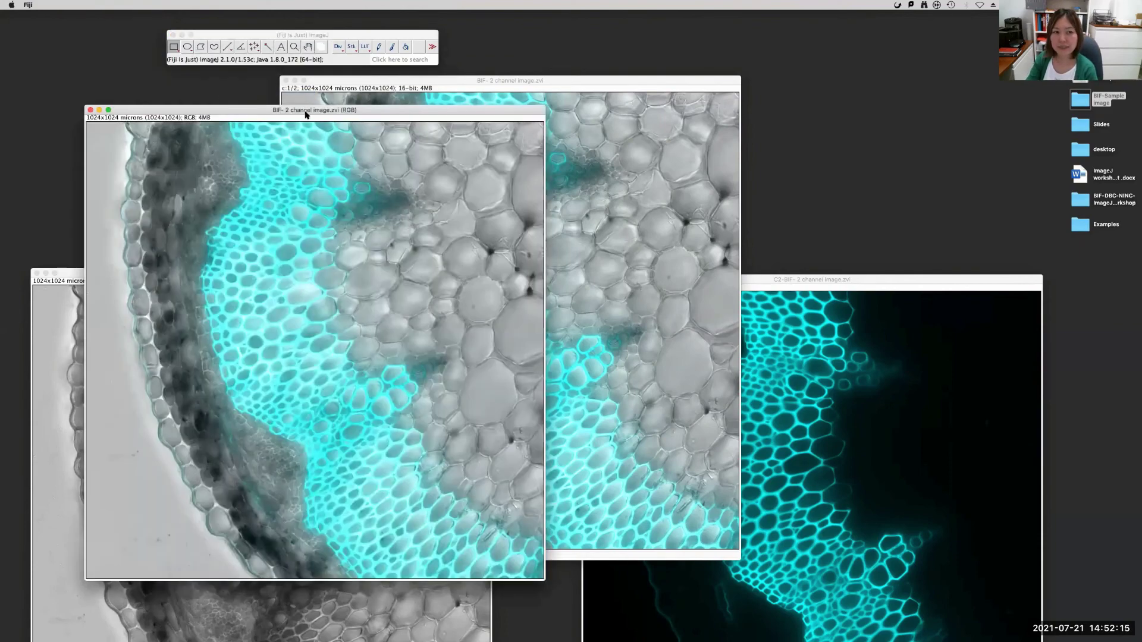
left_click_drag(458, 114, 920, 59)
Close the composite and both the C1 and C2 channel images, and place the remaining RGB image centrally below the toolbar window.
left_click_drag(310, 80, 268, 153)
left_click(244, 153)
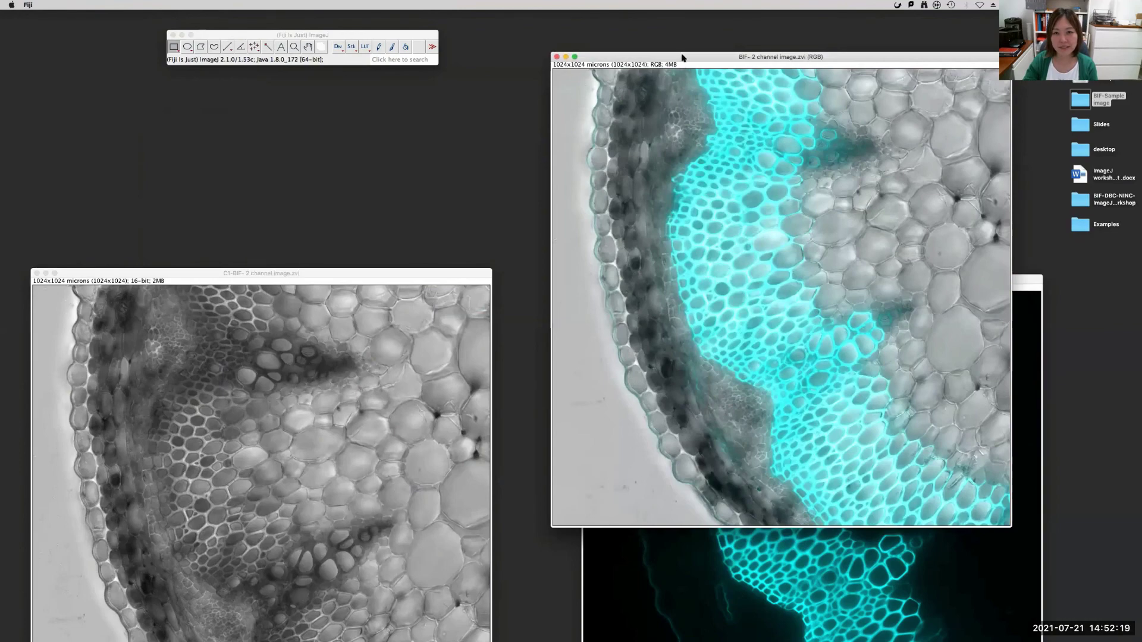
left_click_drag(684, 56, 512, 61)
left_click(37, 273)
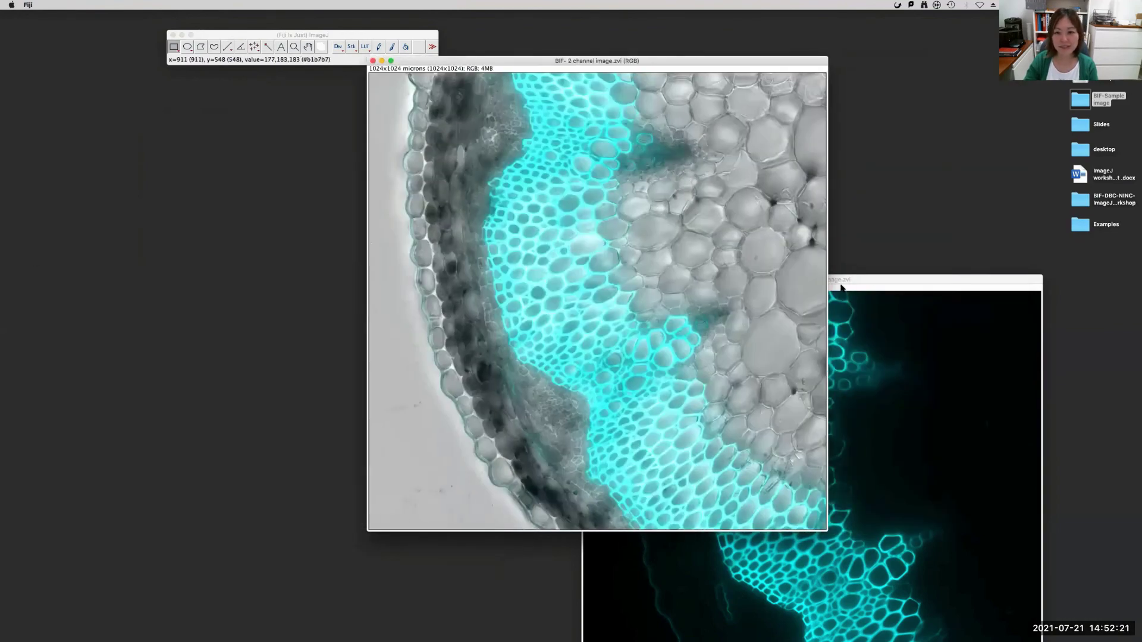
left_click(789, 293)
left_click(587, 279)
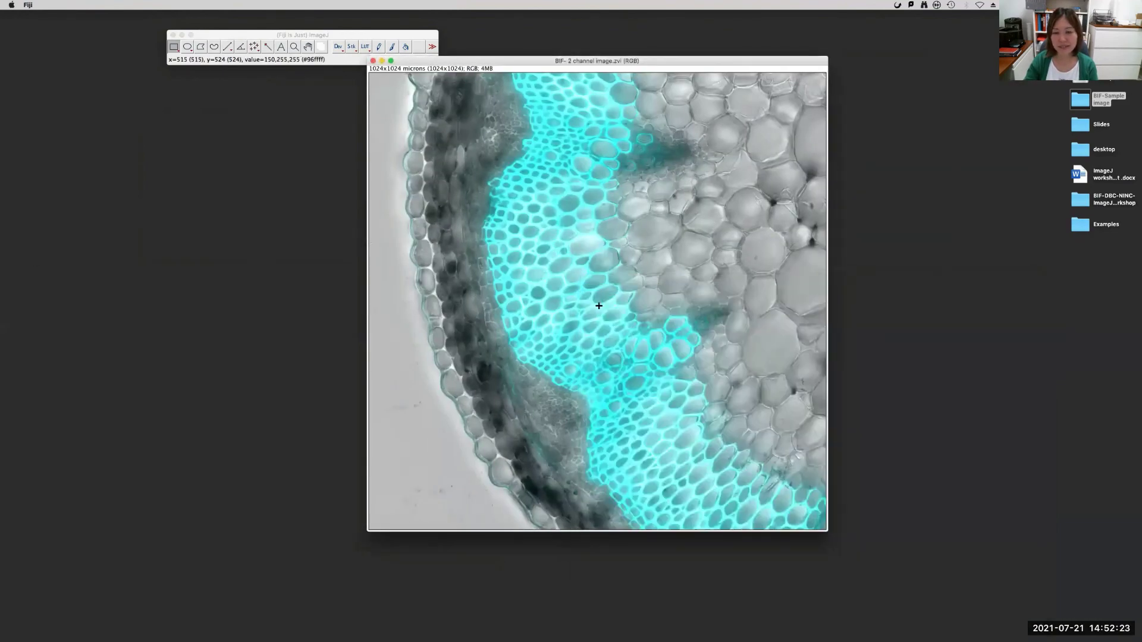
left_click_drag(671, 61, 596, 145)
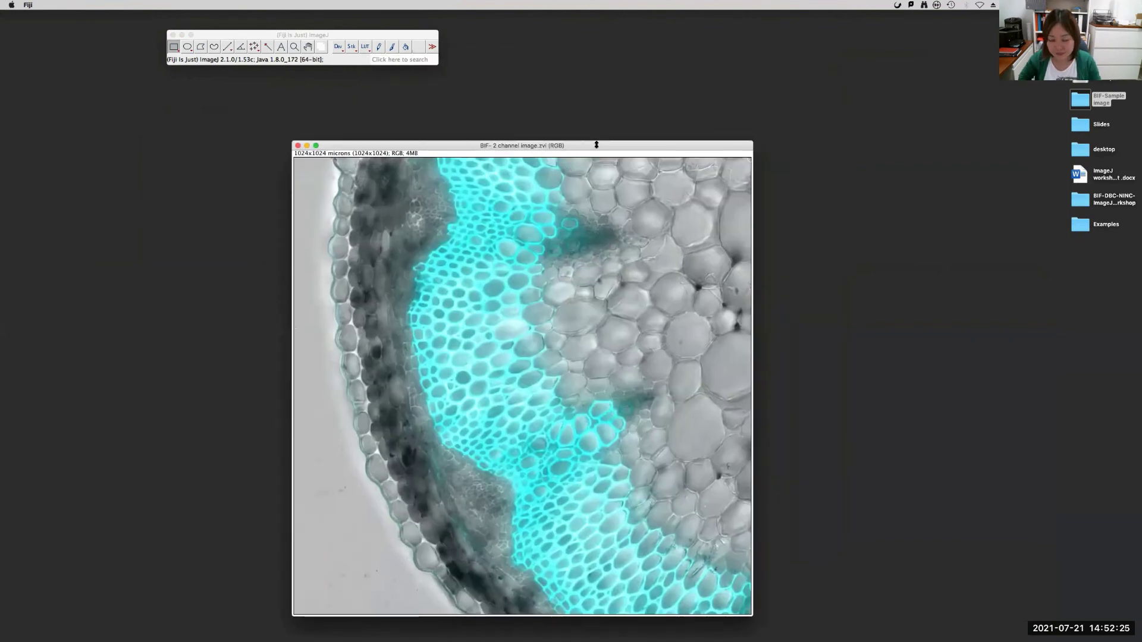
Bring up the Save As dialog for the RGB image in TIFF format and cancel it without saving.
left_click(200, 34)
left_click(47, 4)
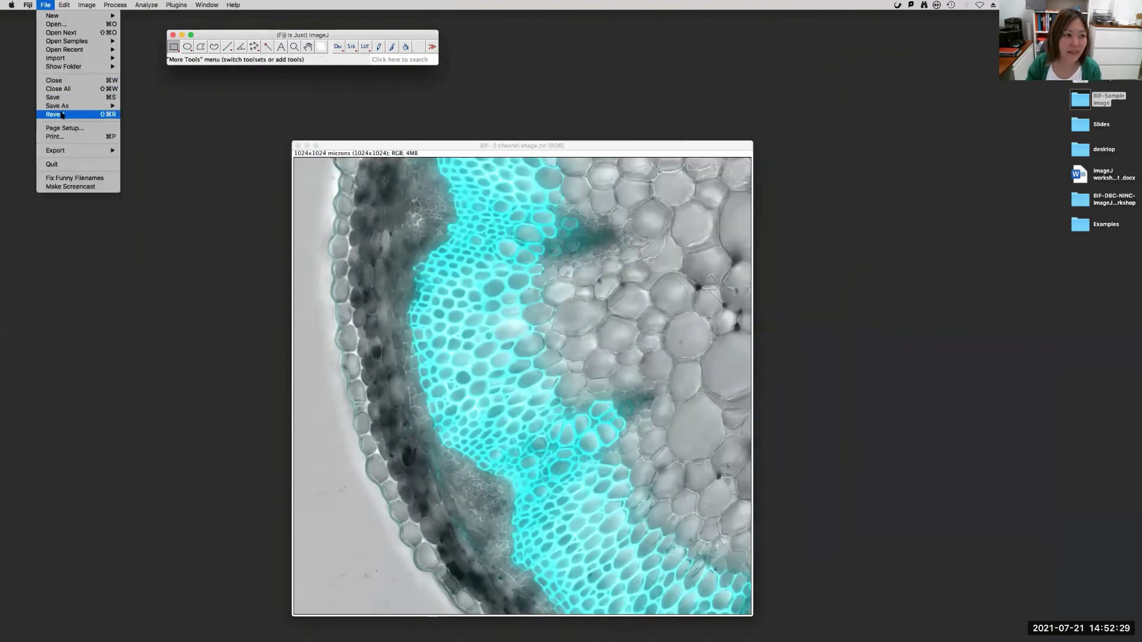
mouse_move(72, 107)
left_click(141, 108)
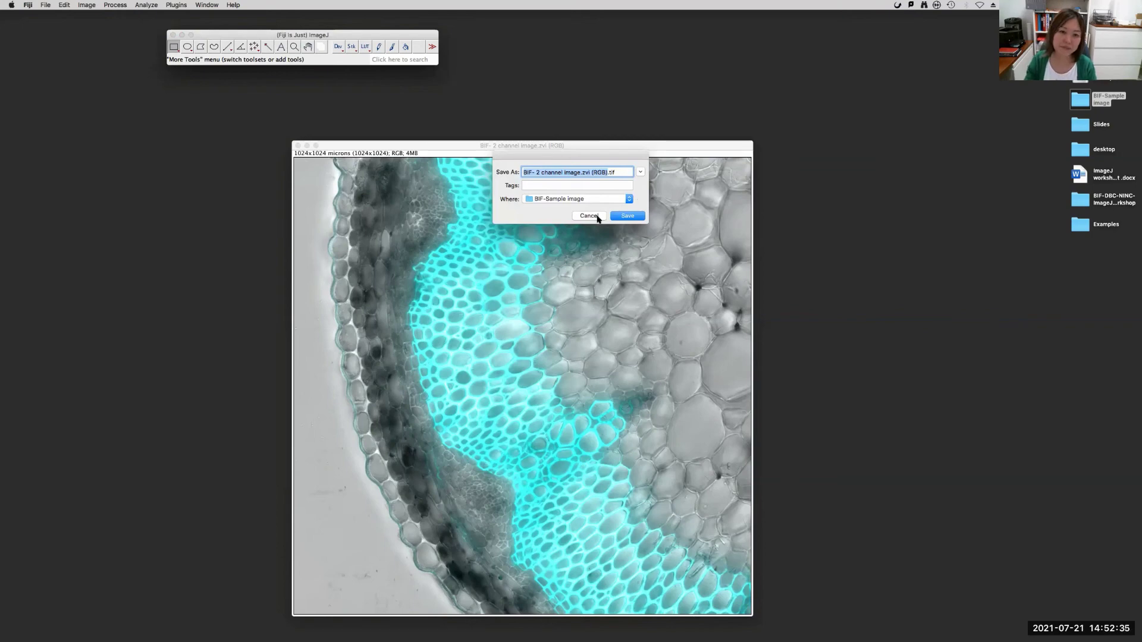
left_click(598, 217)
left_click(608, 149)
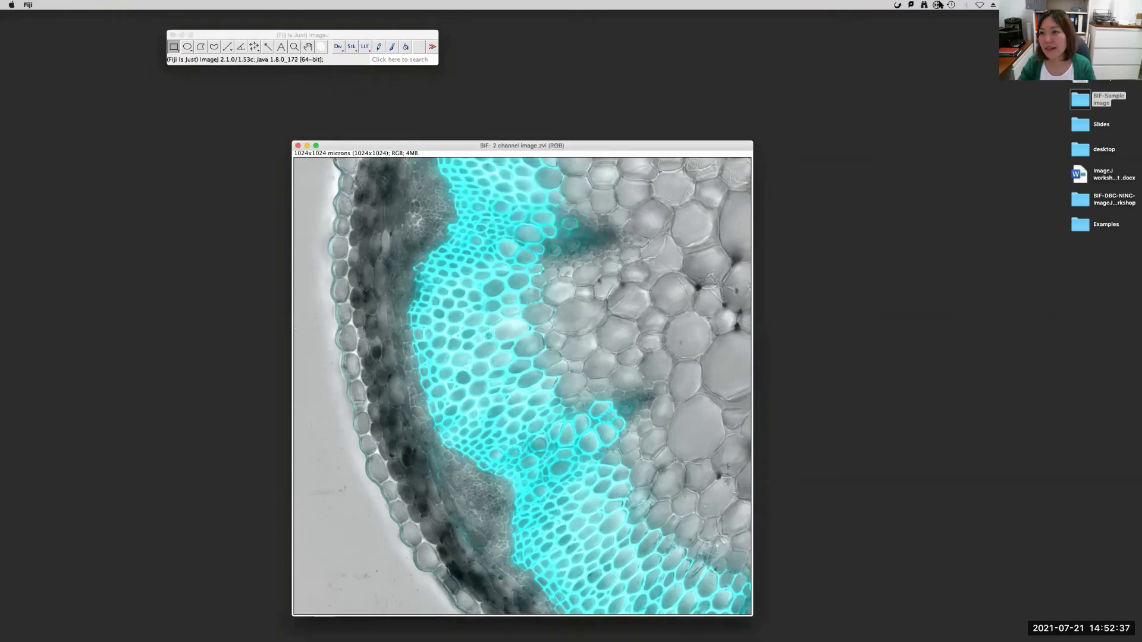